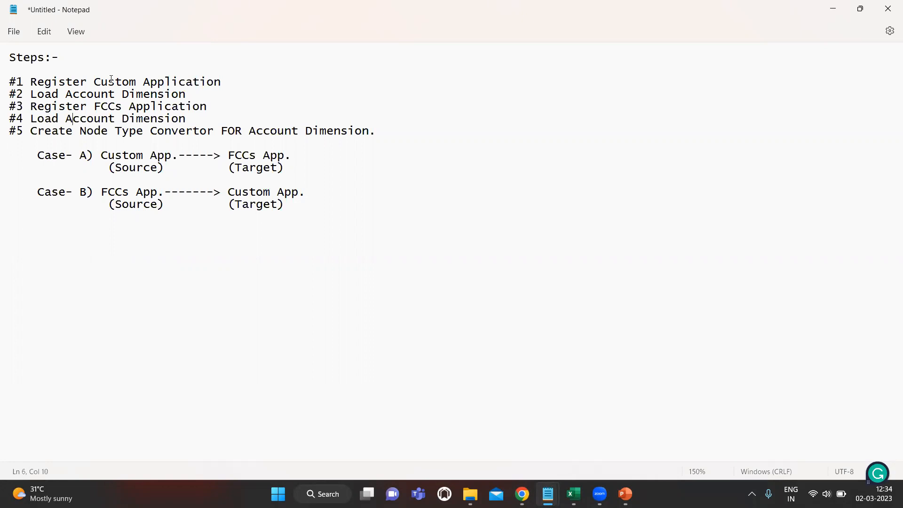
- Review the five-step plan in Notepad, then return to EDMCS in Chrome and open Applications
{"action": "key", "text": "shift+Right"}
{"action": "key", "text": "shift+Right"}
{"action": "key", "text": "shift+Right"}
{"action": "key", "text": "shift+Right"}
{"action": "key", "text": "Down"}
{"action": "key", "text": "shift+Right"}
{"action": "key", "text": "shift+Right"}
{"action": "key", "text": "shift+Right"}
{"action": "key", "text": "shift+Right"}
{"action": "key", "text": "shift+Right"}
{"action": "key", "text": "shift+Right"}
{"action": "key", "text": "shift+Right"}
{"action": "key", "text": "shift+Right"}
{"action": "key", "text": "shift+Right"}
{"action": "key", "text": "shift+Right"}
{"action": "key", "text": "shift+Right"}
{"action": "key", "text": "shift+Right"}
{"action": "key", "text": "shift+Right"}
{"action": "key", "text": "shift+Right"}
{"action": "key", "text": "shift+Right"}
{"action": "key", "text": "shift+Right"}
{"action": "key", "text": "shift+Right"}
{"action": "key", "text": "shift+Right"}
{"action": "key", "text": "shift+Right"}
{"action": "key", "text": "shift+Right"}
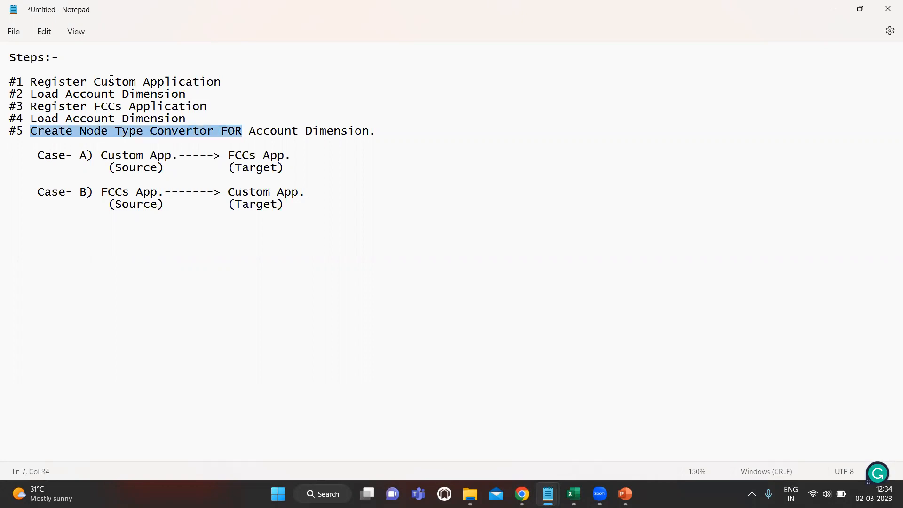
{"action": "key", "text": "shift+Right"}
{"action": "key", "text": "shift+Right"}
{"action": "key", "text": "Down"}
{"action": "key", "text": "Down"}
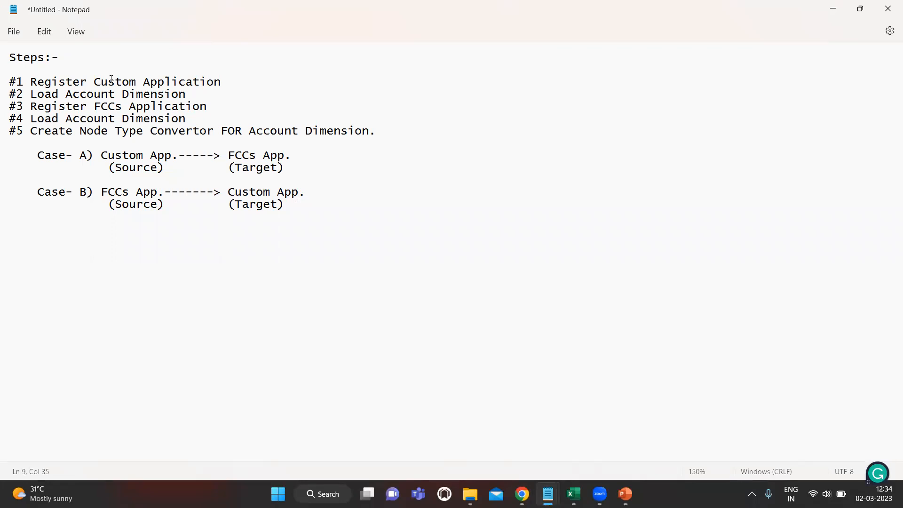
{"action": "key", "text": "alt+Tab"}
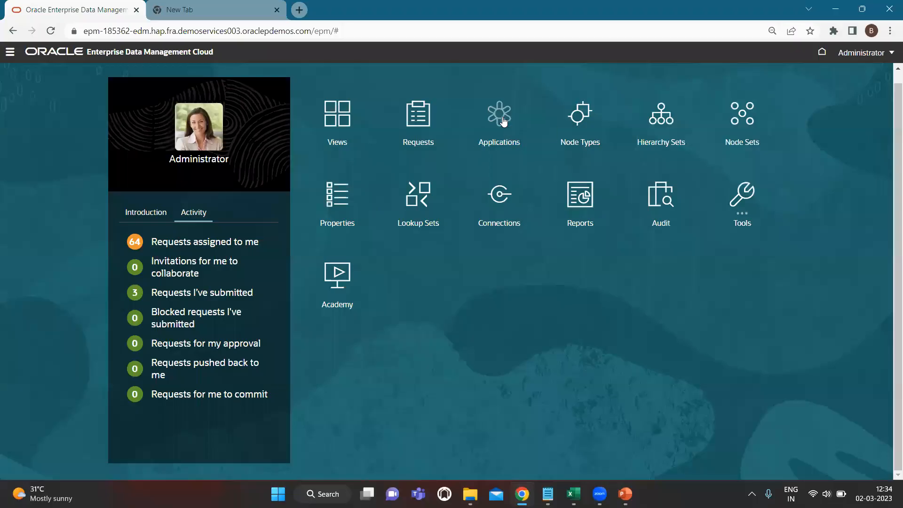
{"action": "left_click", "coordinate": [501, 117]}
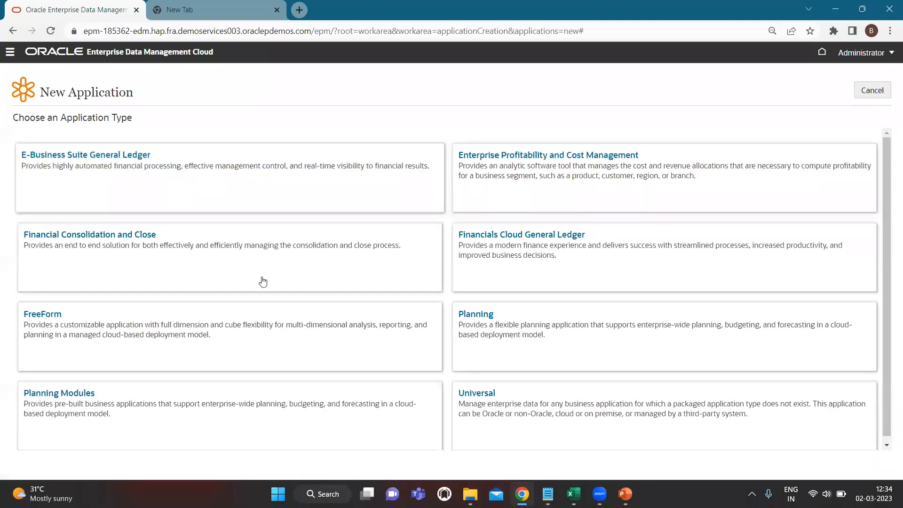
- Start a Financial Consolidation and Close application named FCCS_Application and begin adding its connection
{"action": "scroll", "coordinate": [477, 351], "scroll_direction": "down", "scroll_amount": 1}
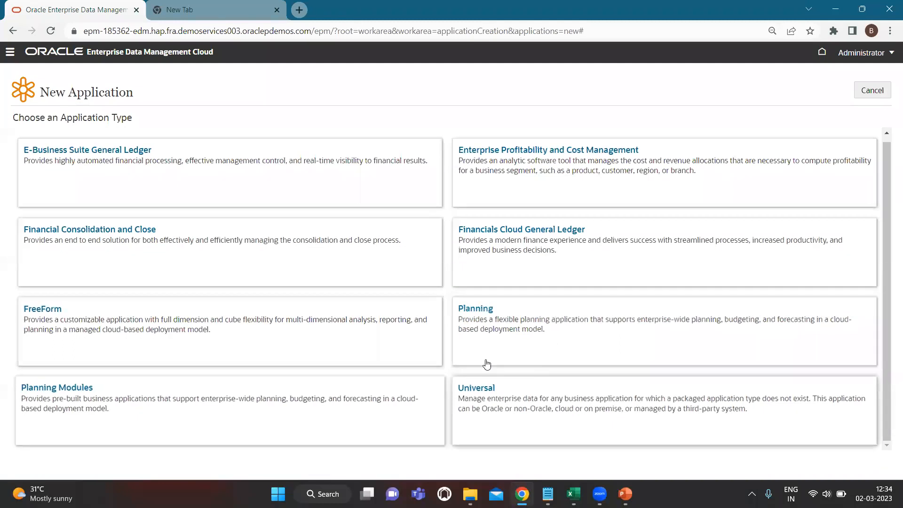
{"action": "scroll", "coordinate": [421, 197], "scroll_direction": "up", "scroll_amount": 1}
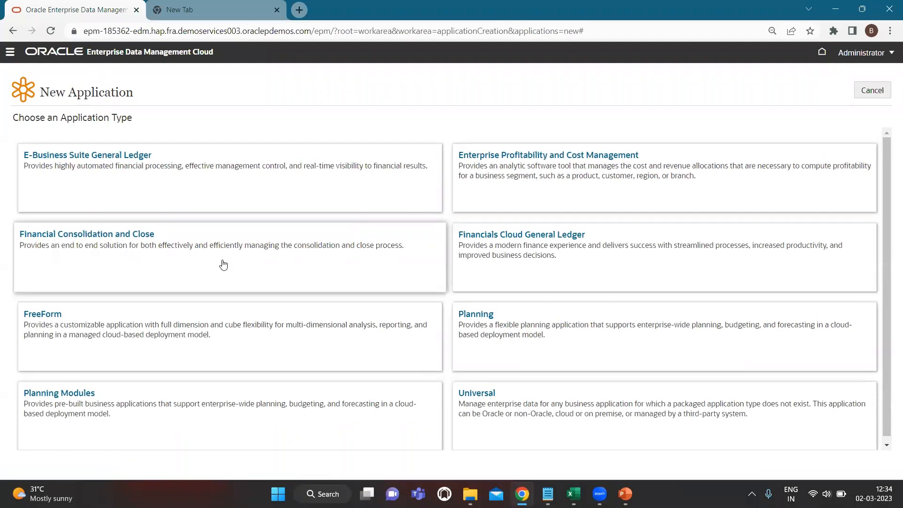
{"action": "left_click", "coordinate": [124, 245]}
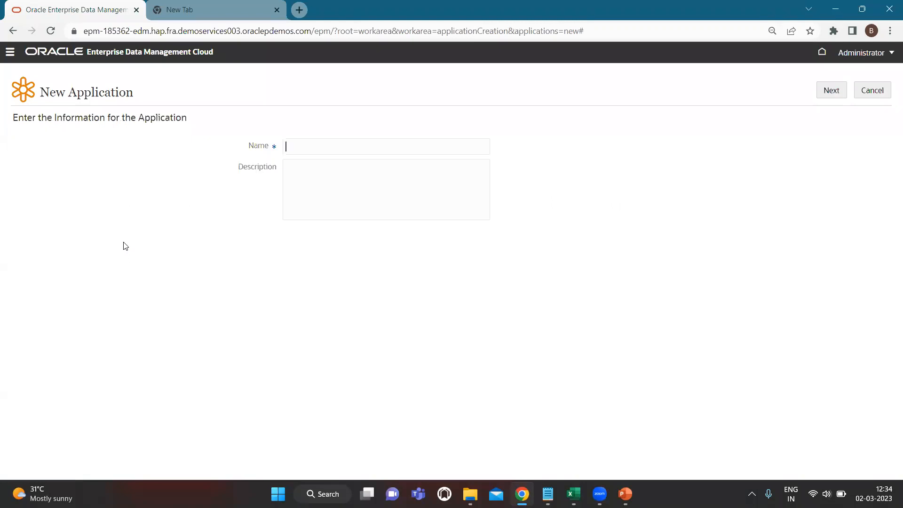
{"action": "type", "text": "FCCS_Application"}
{"action": "left_click", "coordinate": [831, 91]}
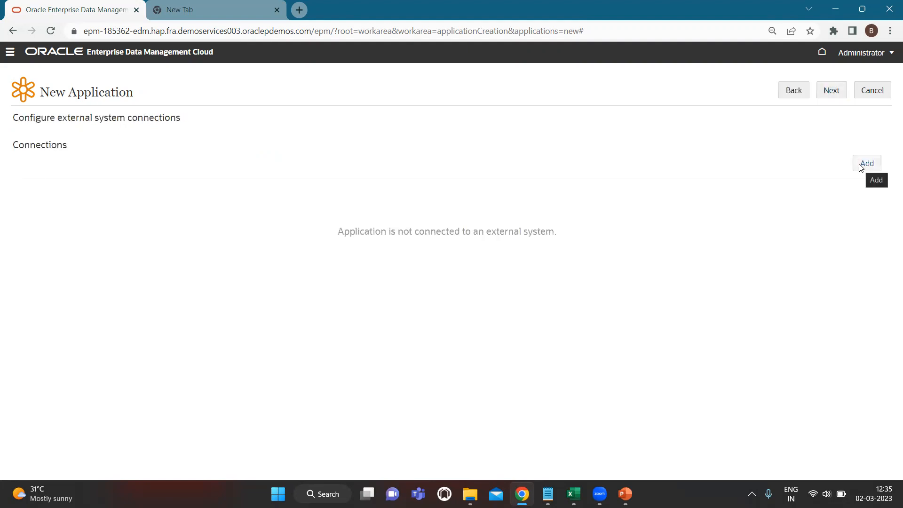
{"action": "left_click", "coordinate": [861, 168]}
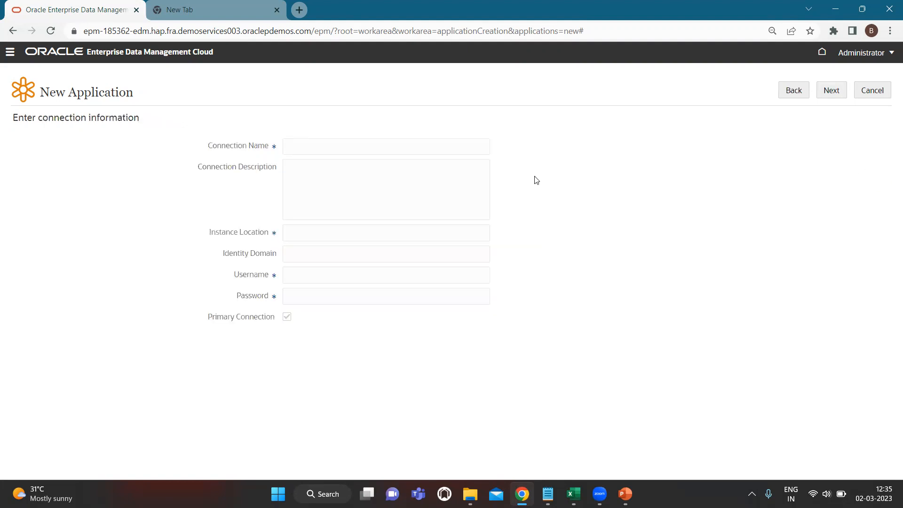
- Name the connection FCCS_Application and paste the FCCS instance URL into Instance Location
{"action": "type", "text": "FCCS_Application"}
{"action": "left_click", "coordinate": [311, 237]}
{"action": "key", "text": "super+v"}
{"action": "scroll", "coordinate": [358, 407], "scroll_direction": "down", "scroll_amount": 2}
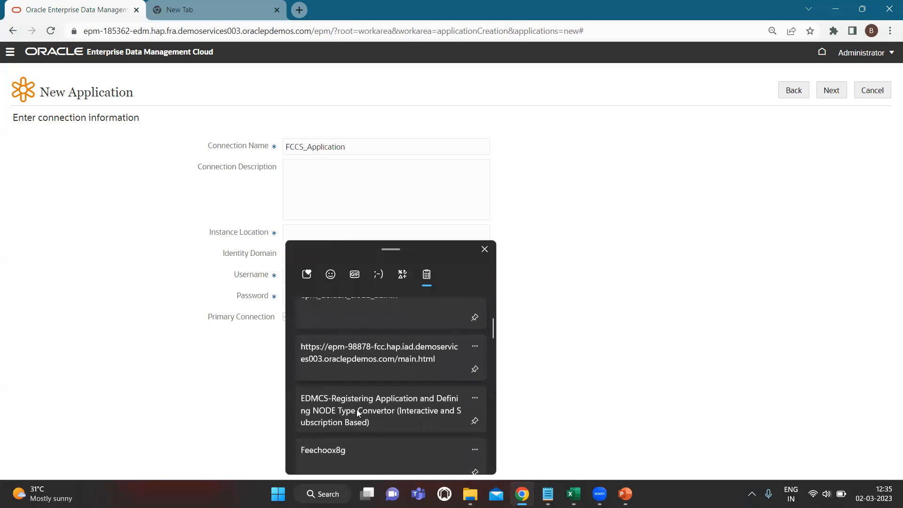
{"action": "left_click", "coordinate": [376, 357]}
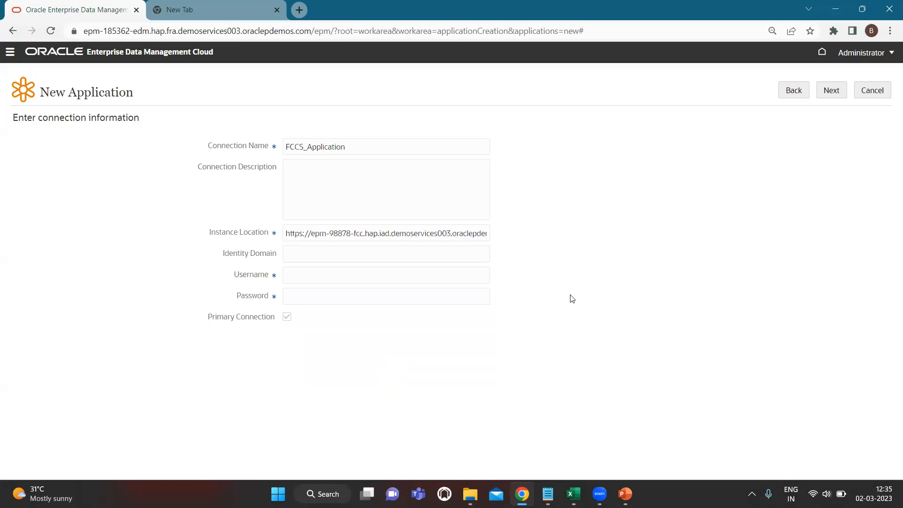
{"action": "left_click", "coordinate": [478, 235]}
{"action": "key", "text": "End"}
{"action": "type", "text": "main.htm"}
{"action": "key", "text": "BackSpace"}
{"action": "key", "text": "BackSpace"}
{"action": "key", "text": "BackSpace"}
{"action": "key", "text": "BackSpace"}
{"action": "key", "text": "BackSpace"}
{"action": "key", "text": "BackSpace"}
{"action": "key", "text": "BackSpace"}
{"action": "key", "text": "BackSpace"}
{"action": "key", "text": "BackSpace"}
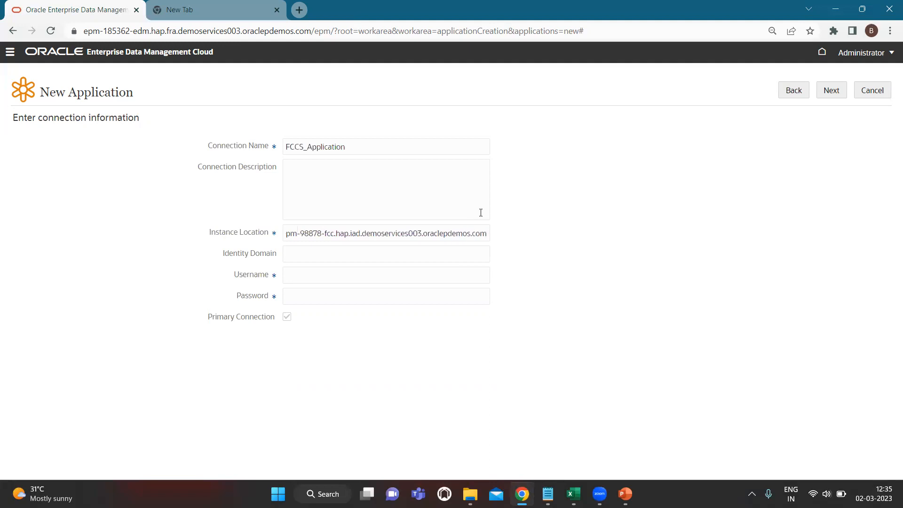
- Paste the admin username and password, save the connection, and continue to the summary
{"action": "left_click", "coordinate": [301, 259]}
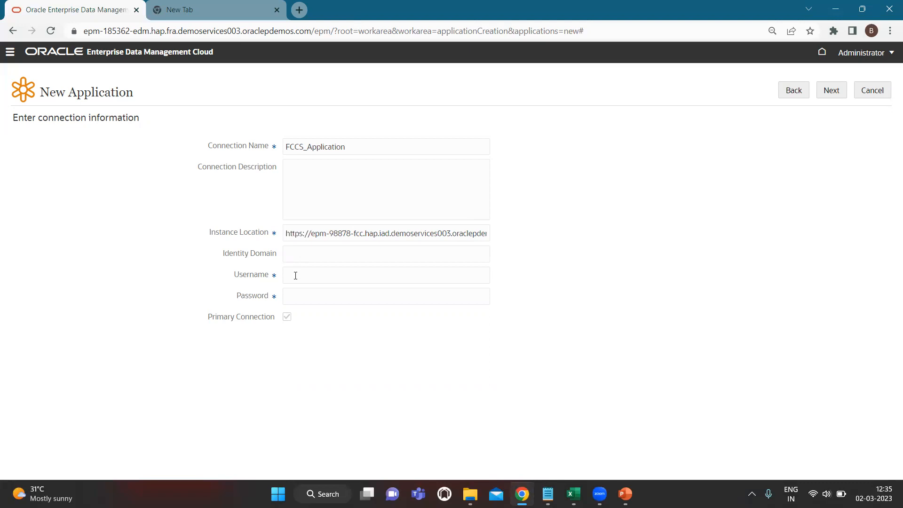
{"action": "left_click", "coordinate": [302, 277]}
{"action": "key", "text": "super"}
{"action": "key", "text": "super"}
{"action": "key", "text": "super+v"}
{"action": "left_click", "coordinate": [371, 187]}
{"action": "left_click", "coordinate": [351, 298]}
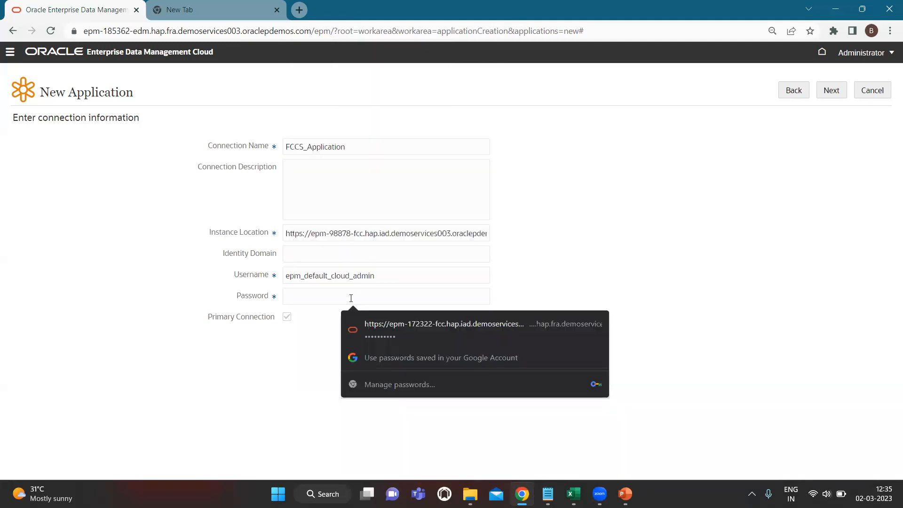
{"action": "key", "text": "alt+Tab"}
{"action": "key", "text": "alt+Tab"}
{"action": "key", "text": "alt+Tab"}
{"action": "key", "text": "alt+Tab"}
{"action": "key", "text": "alt+Tab"}
{"action": "key", "text": "alt+Tab"}
{"action": "key", "text": "alt+Tab"}
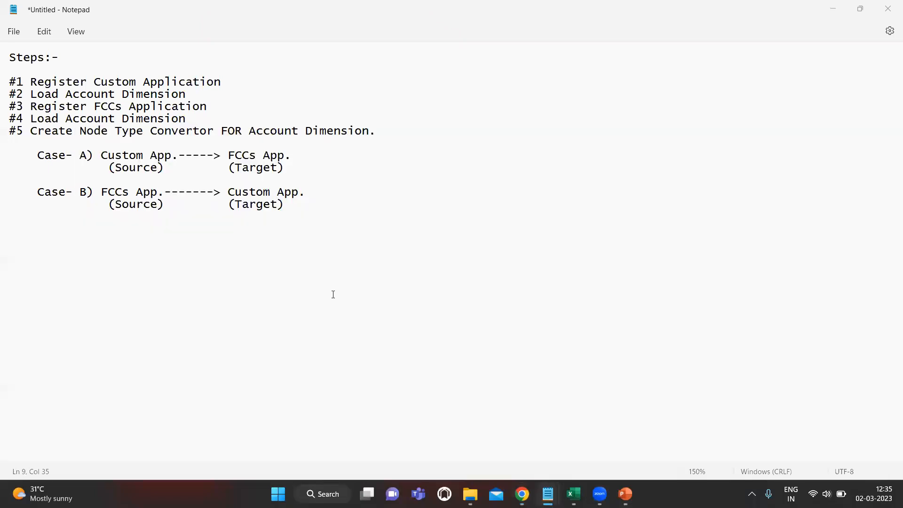
{"action": "key", "text": "alt+Tab"}
{"action": "key", "text": "alt+Tab"}
{"action": "key", "text": "alt+Tab"}
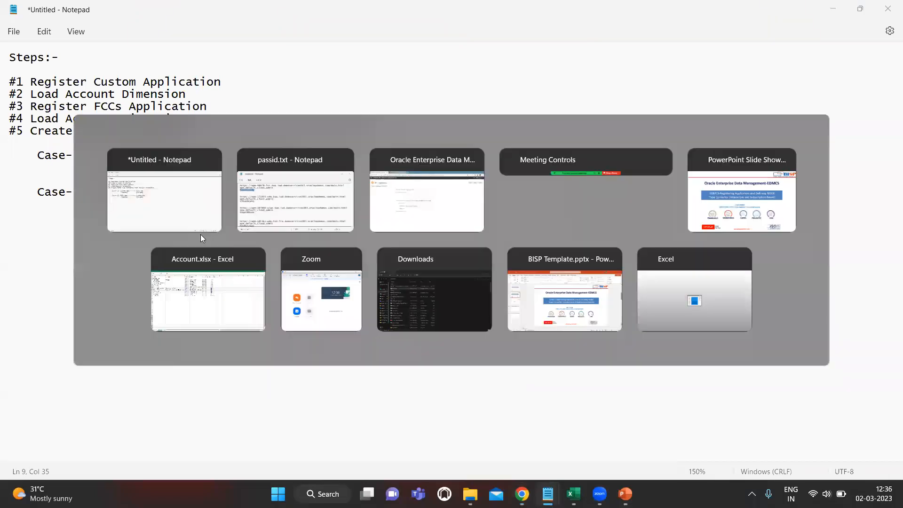
{"action": "left_click", "coordinate": [301, 294]}
{"action": "key", "text": "ctrl+v"}
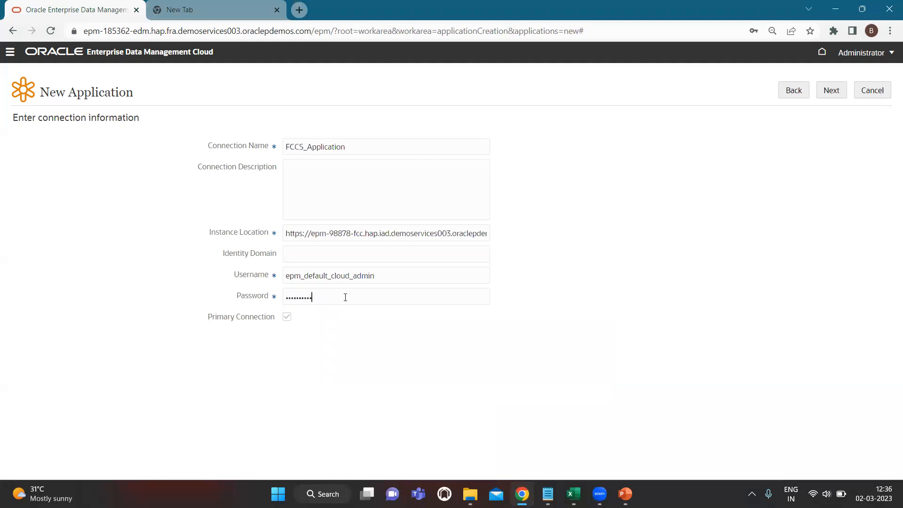
{"action": "left_click", "coordinate": [837, 94]}
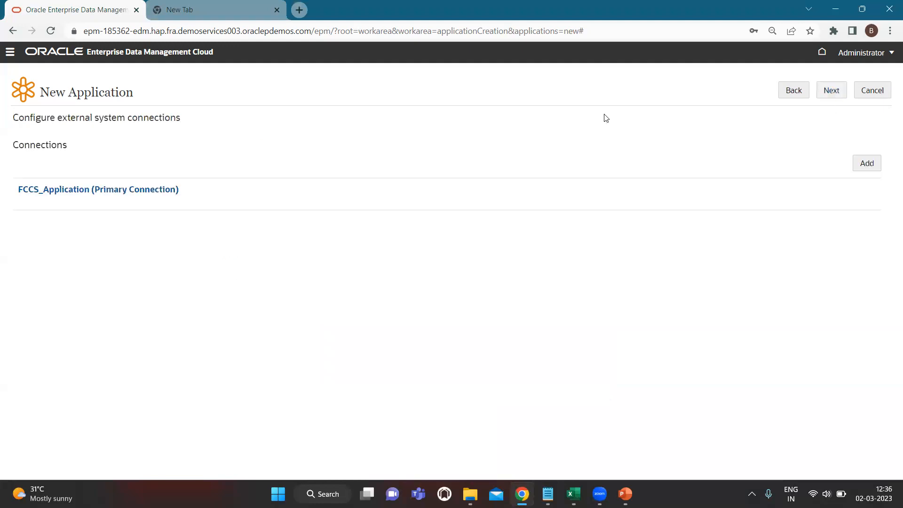
{"action": "left_click", "coordinate": [829, 91]}
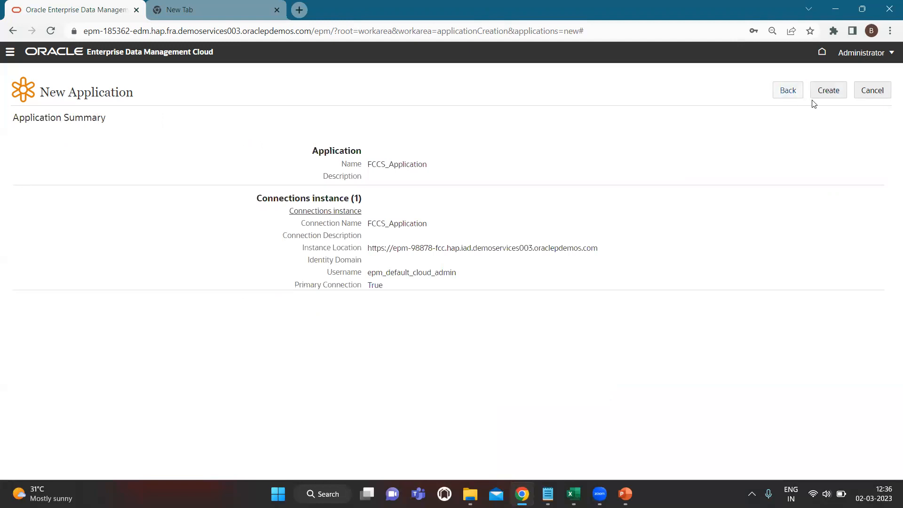
- Create the application and make it multi-currency with USD, CAD and GBP
{"action": "left_click", "coordinate": [828, 92]}
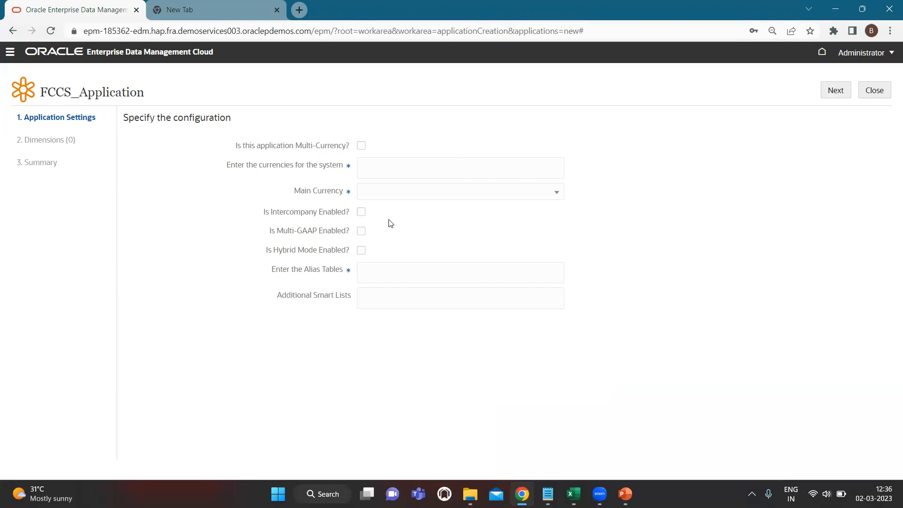
{"action": "left_click", "coordinate": [361, 146]}
{"action": "type", "text": "USD"}
{"action": "key", "text": "Return"}
{"action": "type", "text": "CAD"}
{"action": "key", "text": "Return"}
{"action": "type", "text": "GBP"}
{"action": "key", "text": "Return"}
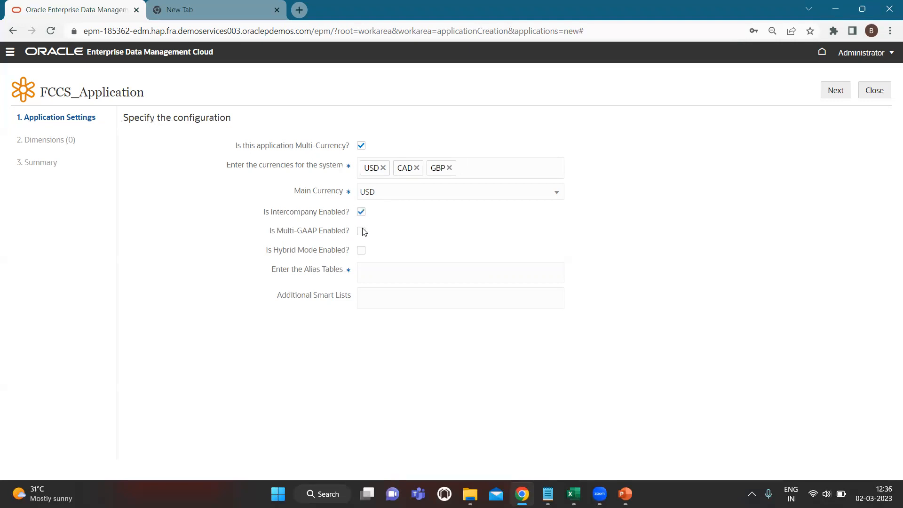
- Enable Multi-GAAP and Hybrid Mode, add a Default alias table, and continue
{"action": "left_click", "coordinate": [361, 231]}
{"action": "left_click", "coordinate": [363, 253]}
{"action": "type", "text": "Default"}
{"action": "key", "text": "Return"}
{"action": "left_click", "coordinate": [392, 301]}
{"action": "left_click", "coordinate": [836, 95]}
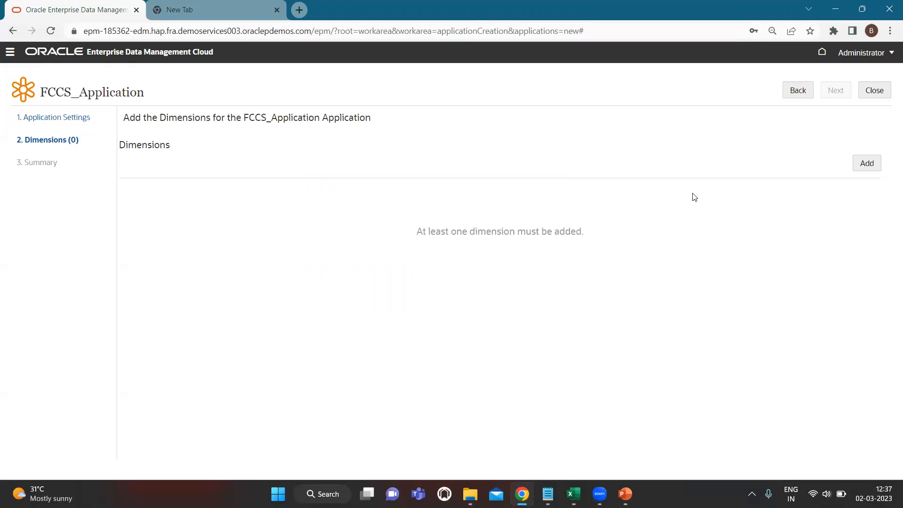
- Add a dimension named Account of type Account to FCCS_Application
{"action": "left_click", "coordinate": [864, 165]}
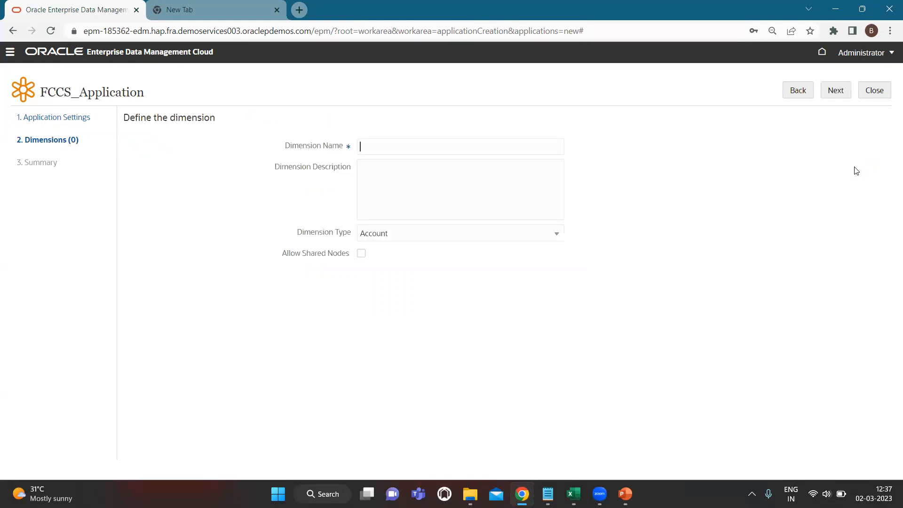
{"action": "left_click", "coordinate": [432, 142]}
{"action": "type", "text": "Account"}
{"action": "left_click", "coordinate": [413, 236]}
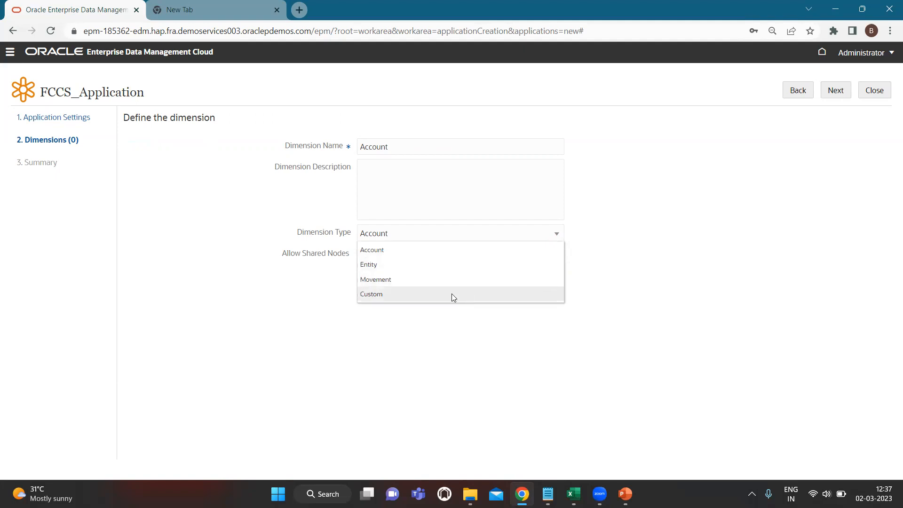
{"action": "left_click", "coordinate": [646, 232]}
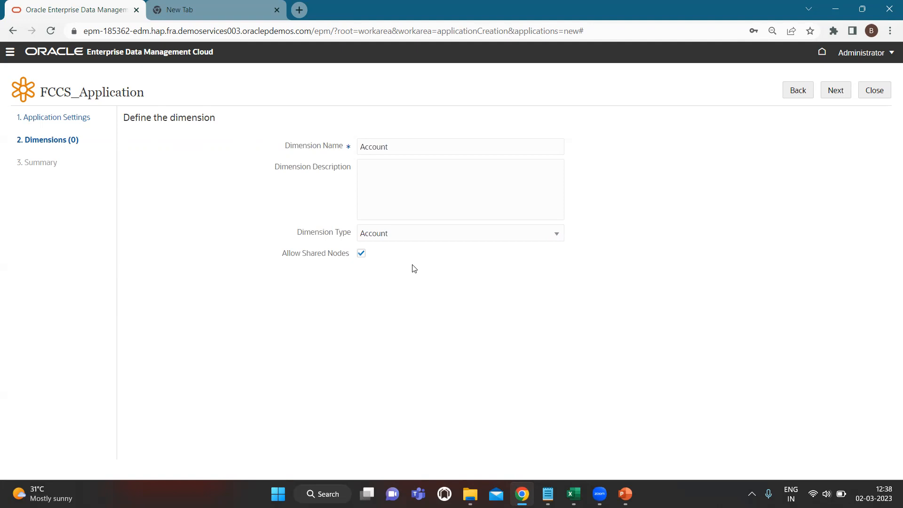
{"action": "left_click", "coordinate": [837, 91]}
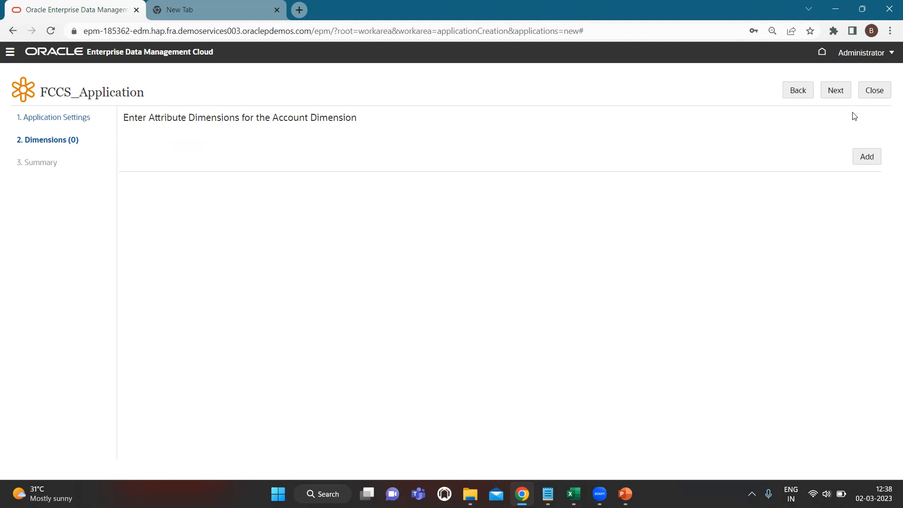
{"action": "left_click", "coordinate": [837, 90]}
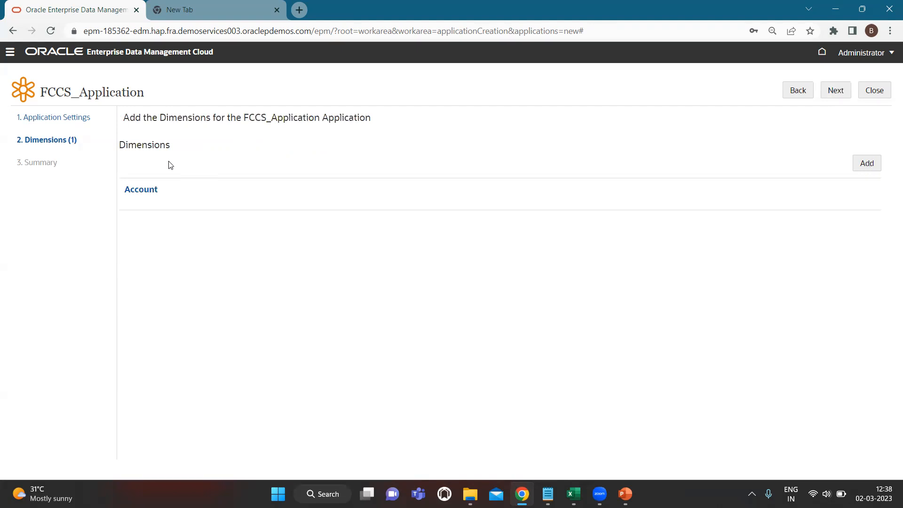
- Recheck the Account dimension definition, then advance to the summary and apply the registration
{"action": "left_click", "coordinate": [140, 194]}
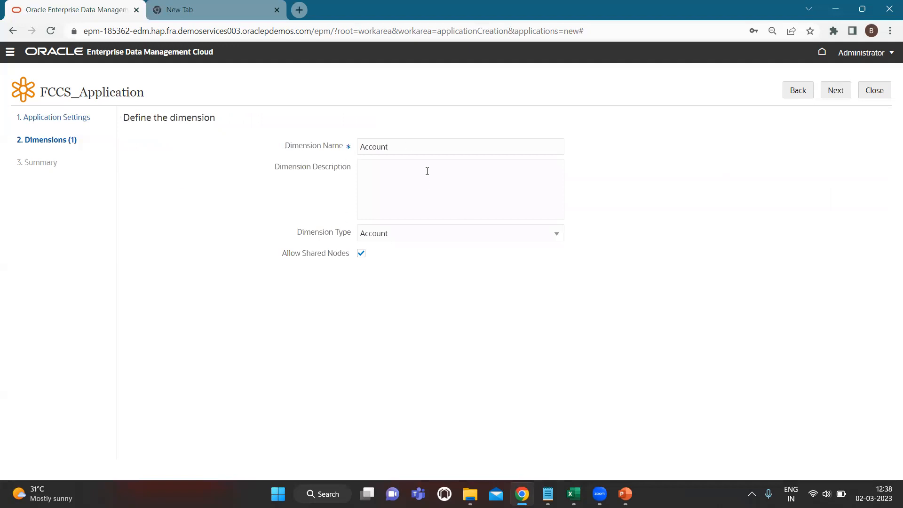
{"action": "left_click", "coordinate": [843, 92]}
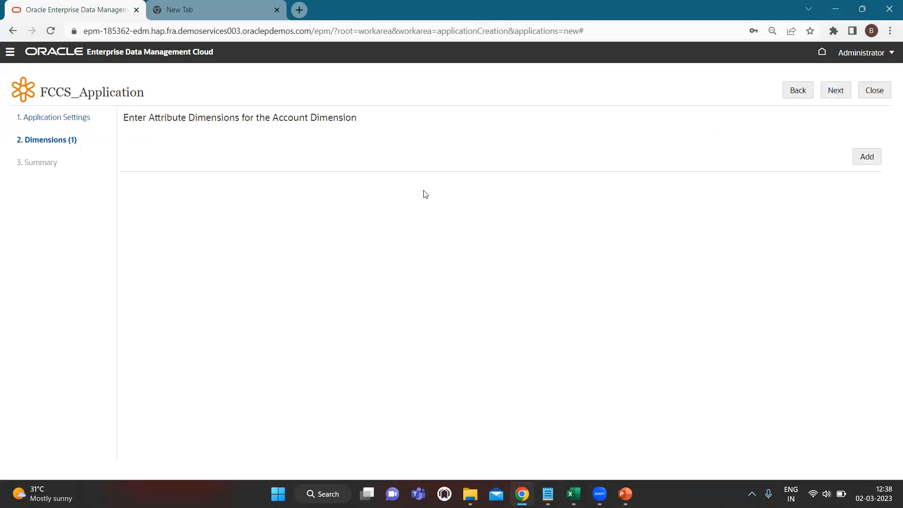
{"action": "left_click", "coordinate": [835, 90]}
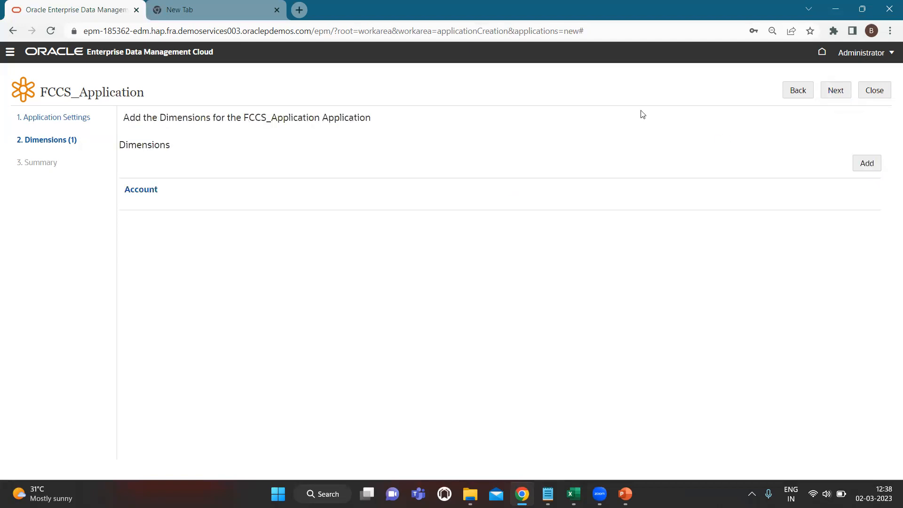
{"action": "left_click", "coordinate": [845, 97]}
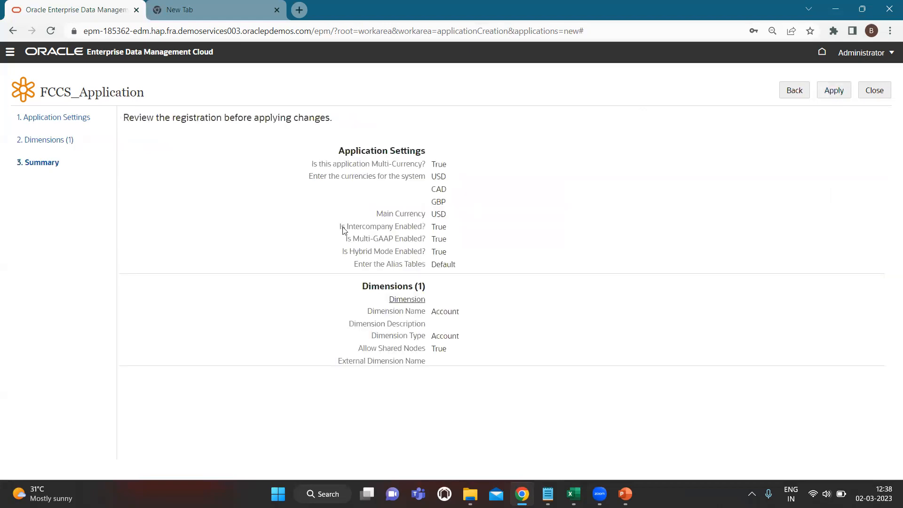
{"action": "left_click", "coordinate": [835, 91]}
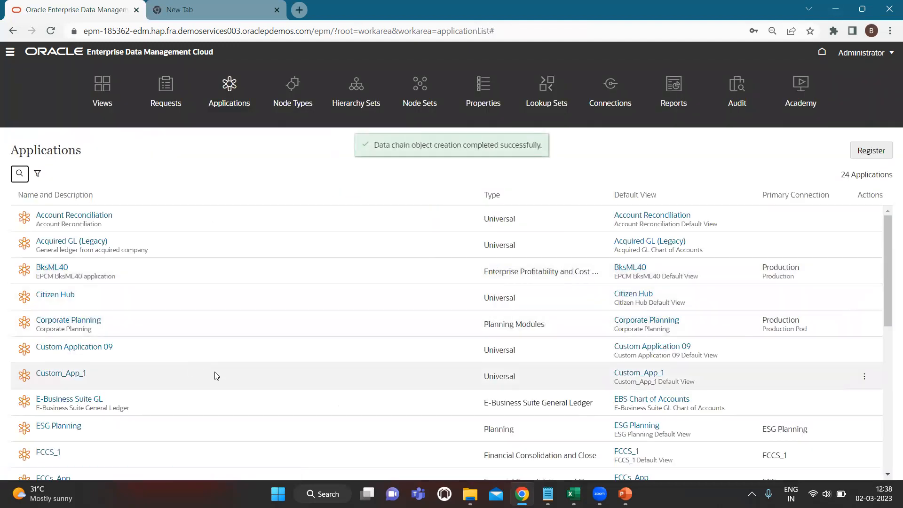
- Confirm FCCS_Application in the views list, then begin registering a new Universal application
{"action": "scroll", "coordinate": [216, 376], "scroll_direction": "down", "scroll_amount": 2}
{"action": "scroll", "coordinate": [203, 350], "scroll_direction": "down", "scroll_amount": 2}
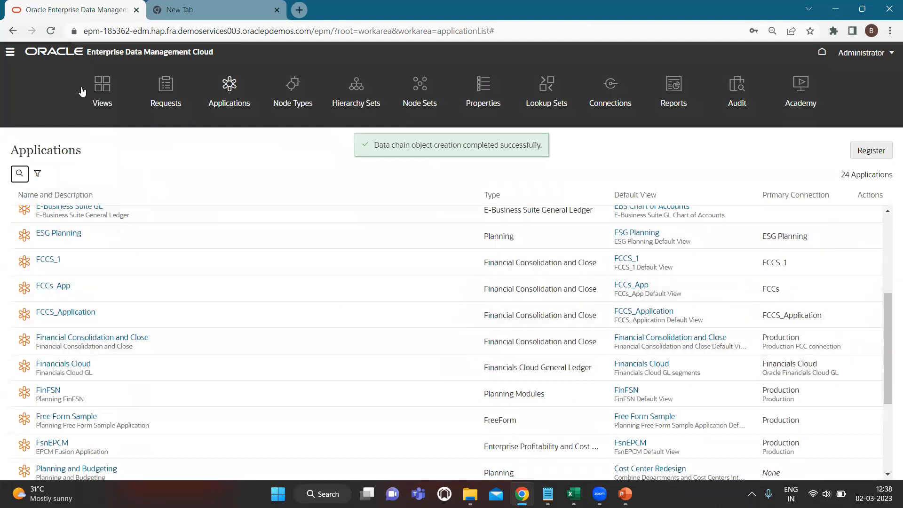
{"action": "left_click", "coordinate": [104, 84]}
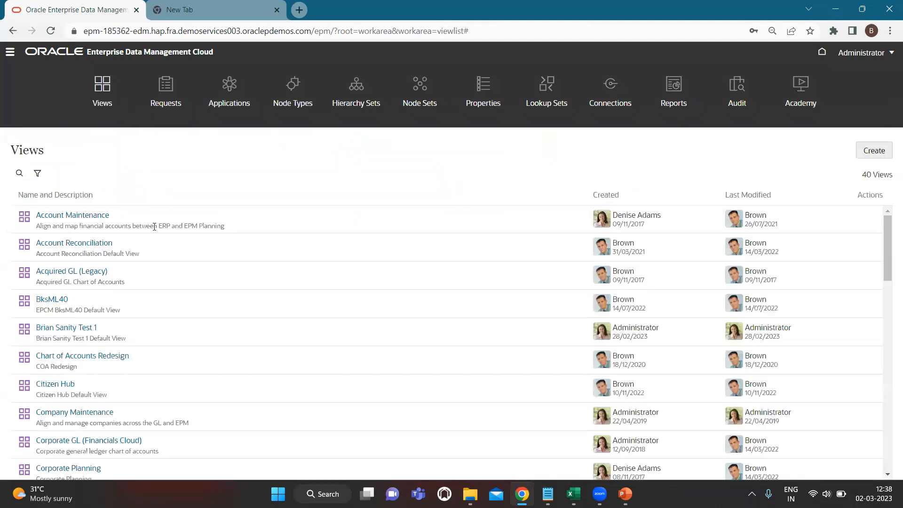
{"action": "scroll", "coordinate": [188, 343], "scroll_direction": "down", "scroll_amount": 2}
{"action": "scroll", "coordinate": [188, 343], "scroll_direction": "down", "scroll_amount": 6}
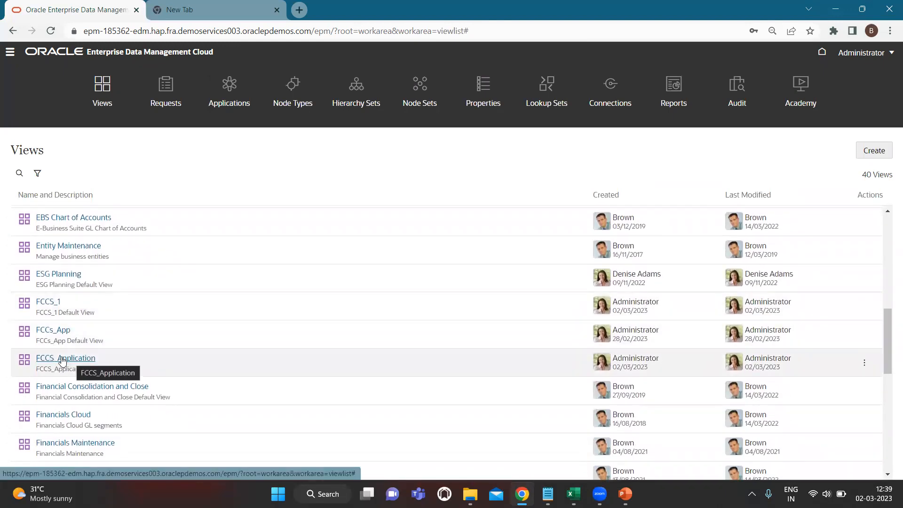
{"action": "left_click", "coordinate": [231, 86]}
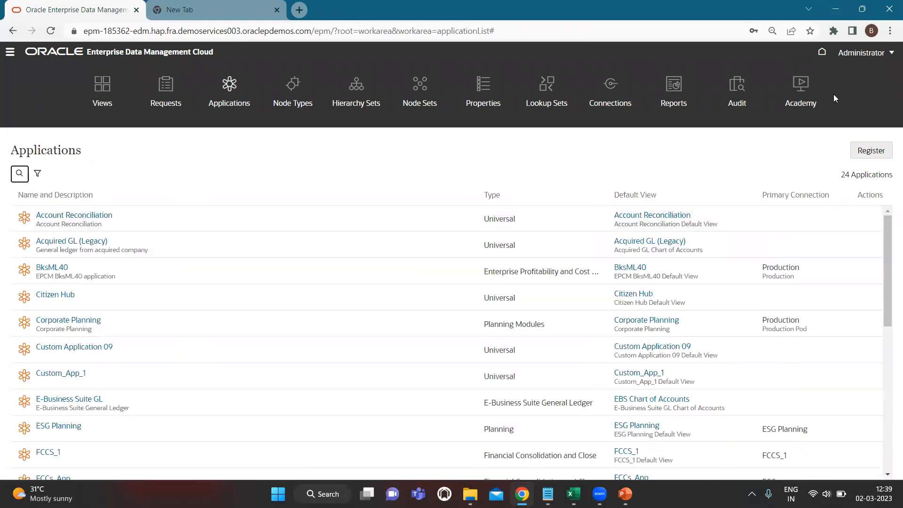
{"action": "left_click", "coordinate": [864, 147]}
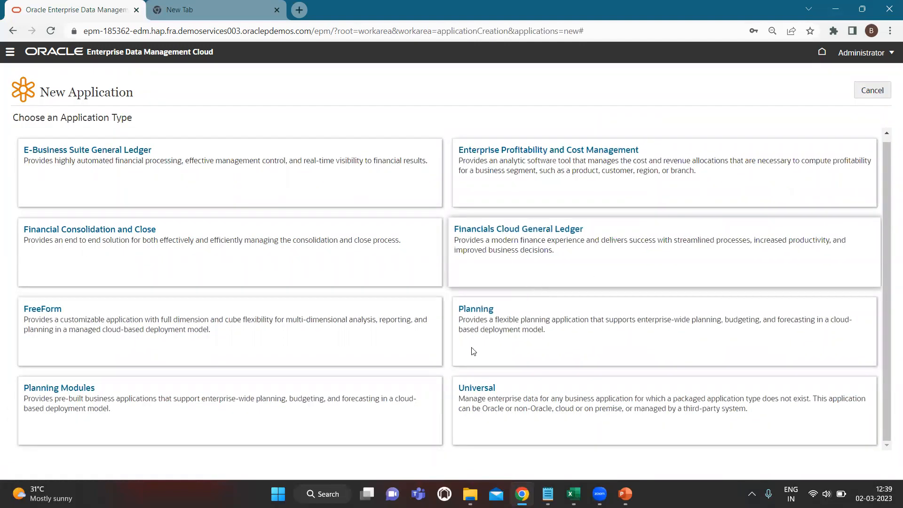
{"action": "left_click", "coordinate": [478, 403]}
- Name the Universal application Custom_Application_01, create it, and add its first dimension
{"action": "type", "text": "Custom_Appl"}
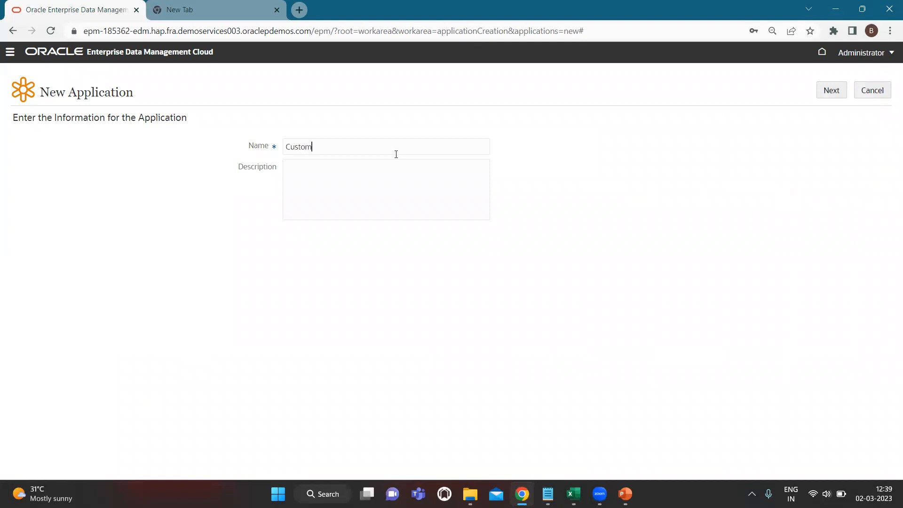
{"action": "type", "text": "ication_"}
{"action": "key", "text": "BackSpace"}
{"action": "type", "text": "_01"}
{"action": "left_click", "coordinate": [830, 94]}
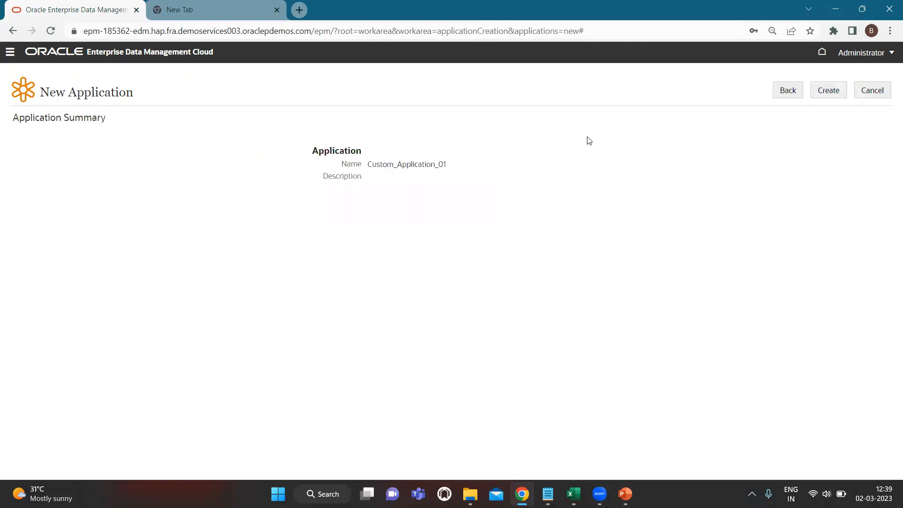
{"action": "left_click", "coordinate": [833, 89]}
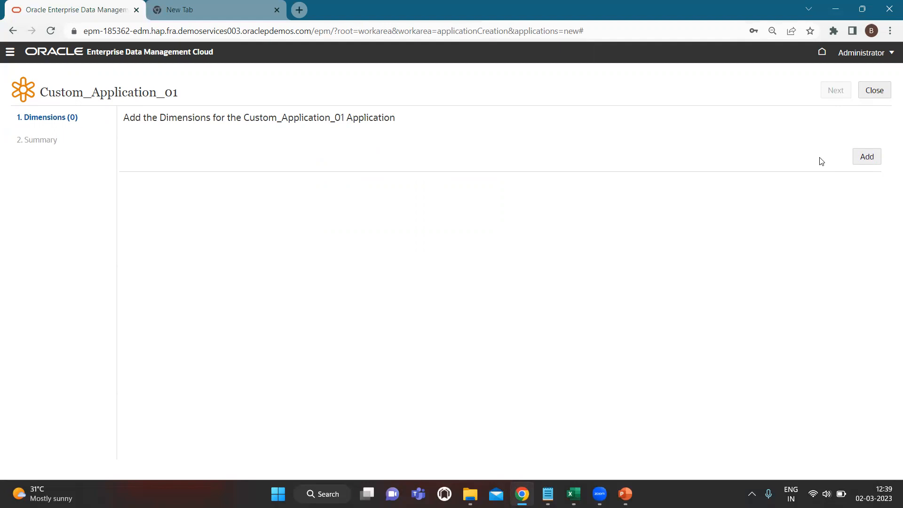
{"action": "left_click", "coordinate": [869, 157]}
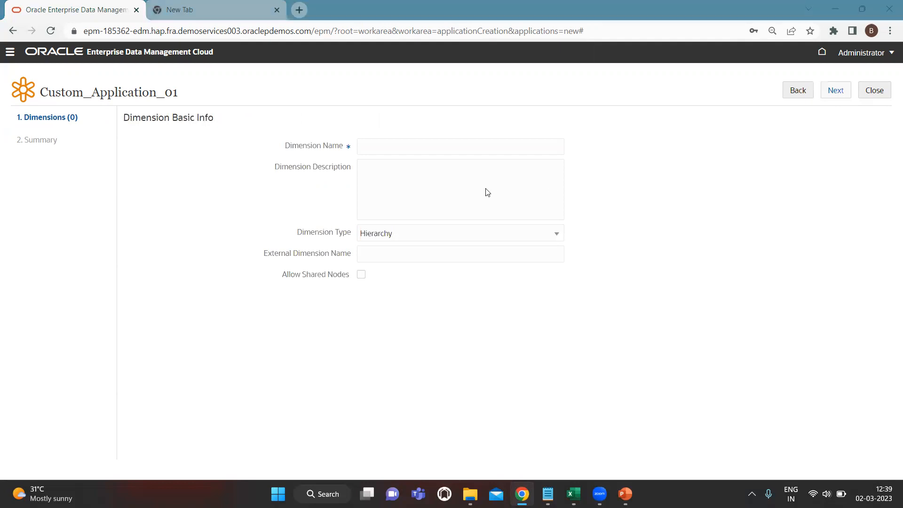
{"action": "key", "text": "alt+Tab"}
{"action": "key", "text": "alt+Tab"}
{"action": "key", "text": "alt+Tab"}
{"action": "key", "text": "alt+Tab"}
{"action": "key", "text": "alt+Tab"}
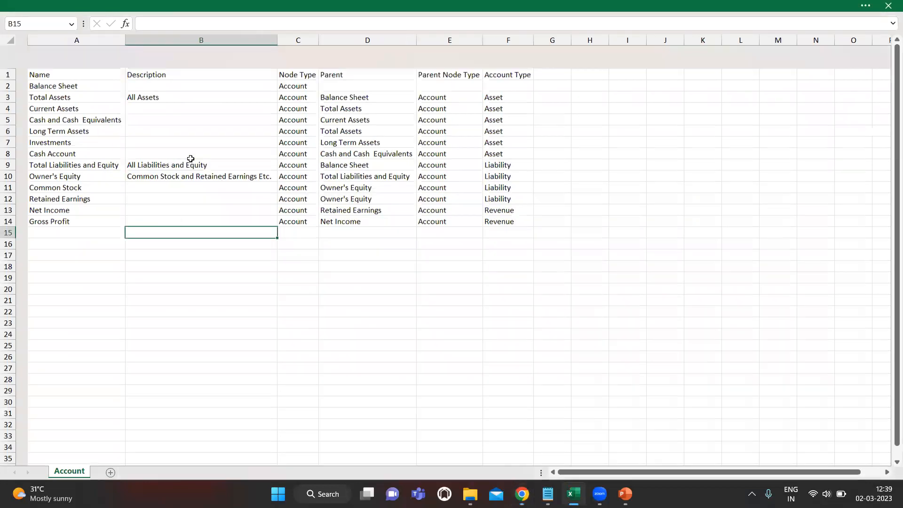
- Review the account table A1:F14 on Excel's Account sheet, then return to the browser
{"action": "left_click_drag", "start_coordinate": [47, 52], "coordinate": [476, 195]}
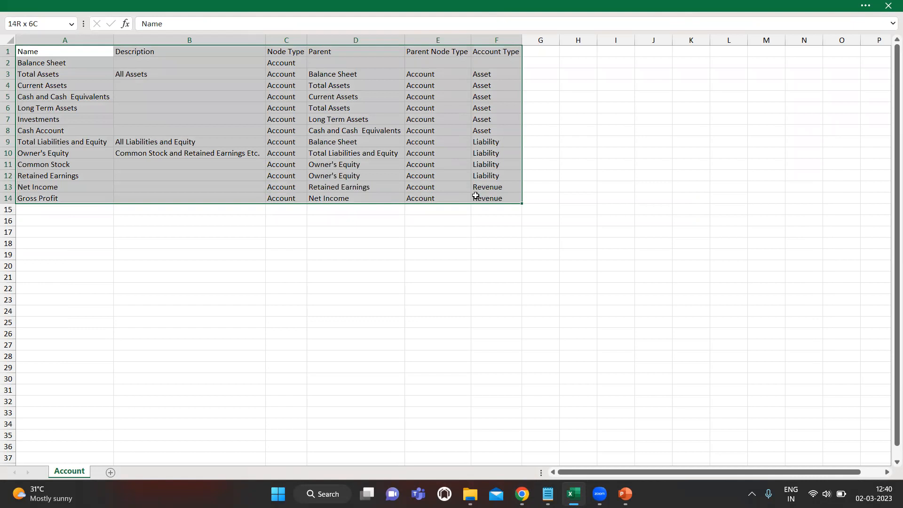
{"action": "mouse_move", "coordinate": [476, 195]}
{"action": "left_mouse_down"}
{"action": "mouse_move", "coordinate": [468, 195]}
{"action": "mouse_move", "coordinate": [490, 197]}
{"action": "left_mouse_up"}
{"action": "left_click", "coordinate": [176, 230]}
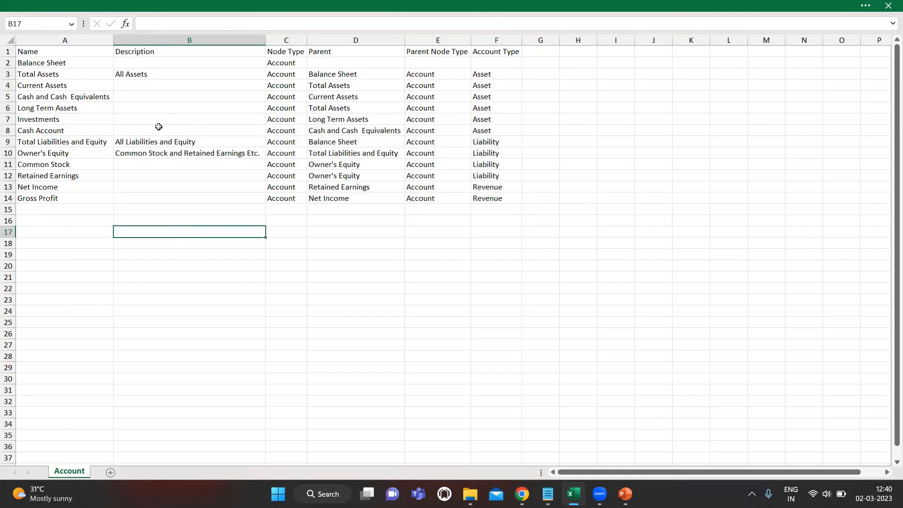
{"action": "key", "text": "alt+Tab"}
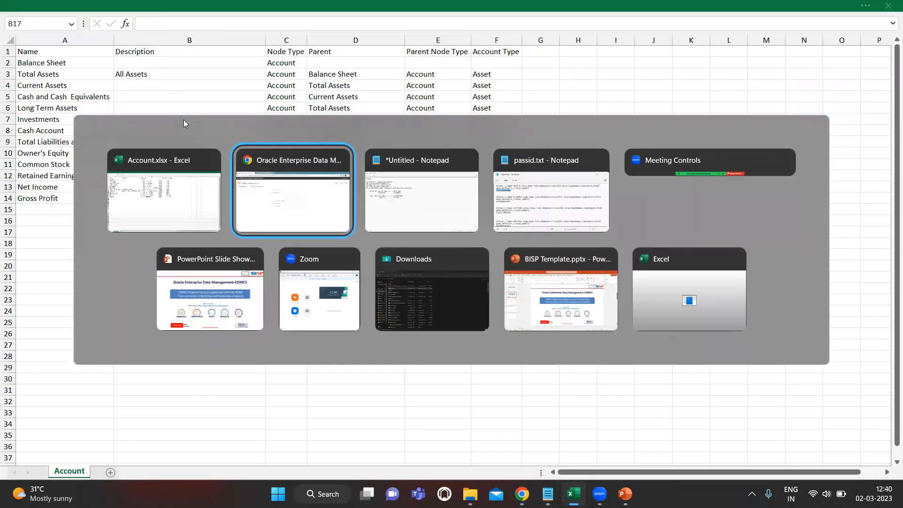
{"action": "key", "text": "alt+shift+Tab"}
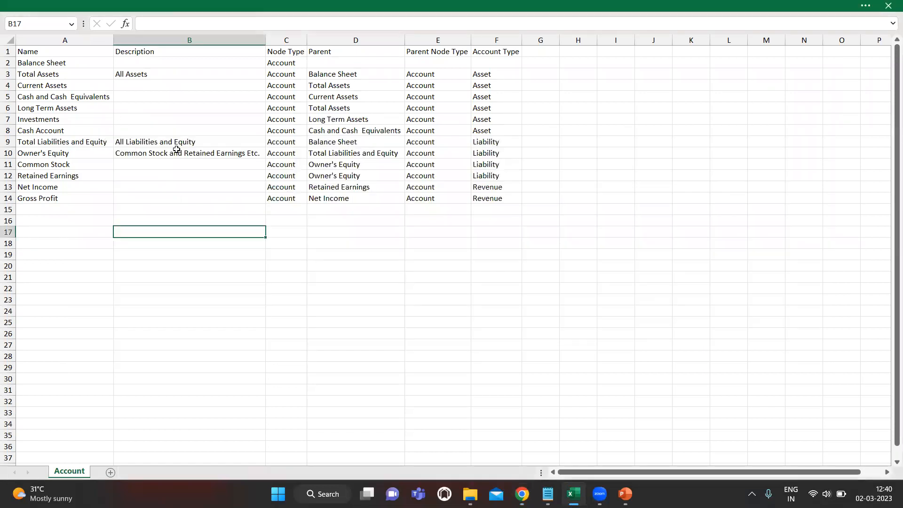
{"action": "key", "text": "alt+Tab"}
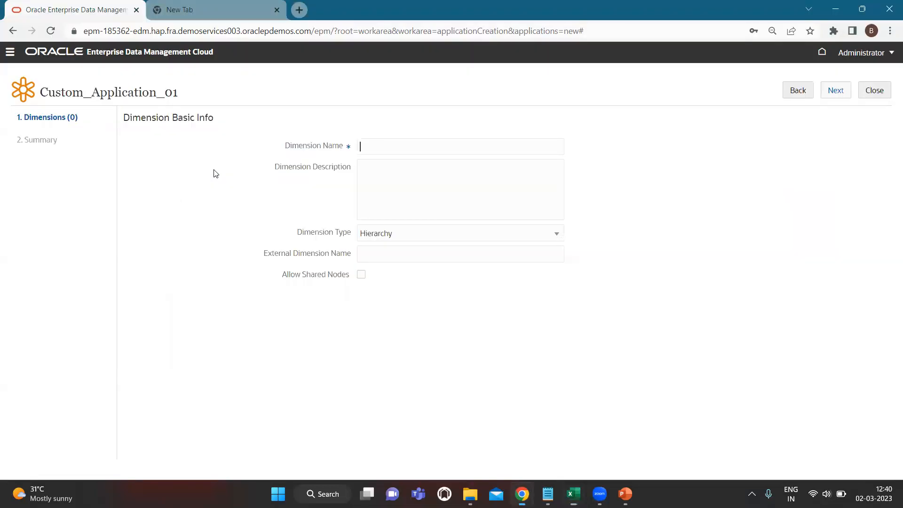
- Name the dimension Account, keep type Hierarchy, and set external dimension name Account
{"action": "type", "text": "Account"}
{"action": "left_click", "coordinate": [396, 235]}
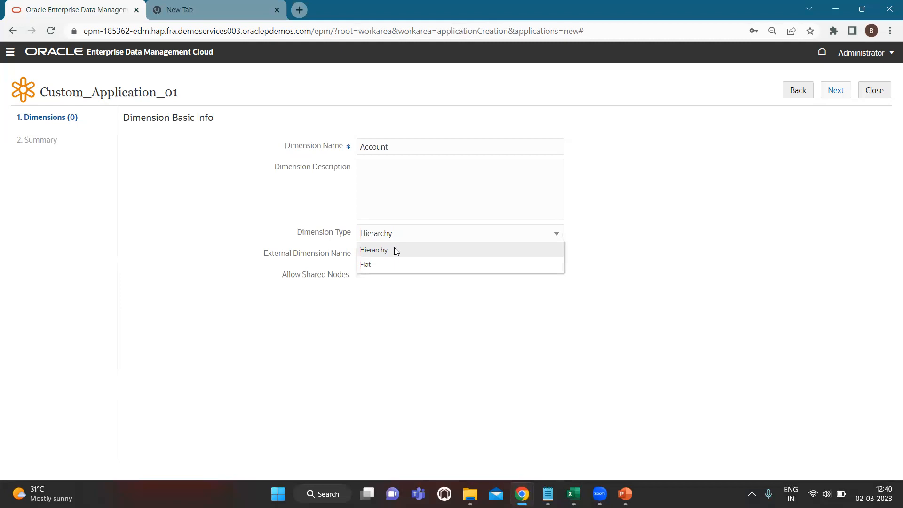
{"action": "left_click", "coordinate": [558, 235]}
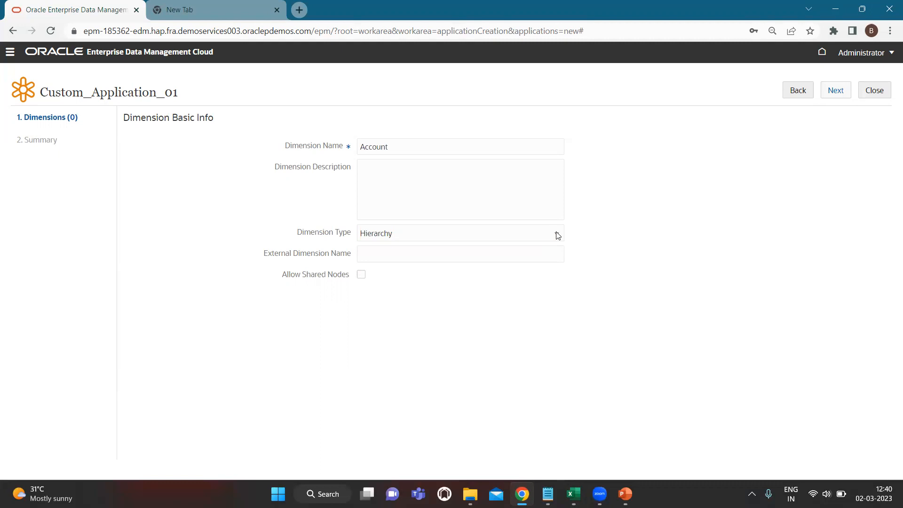
{"action": "left_click", "coordinate": [525, 238]}
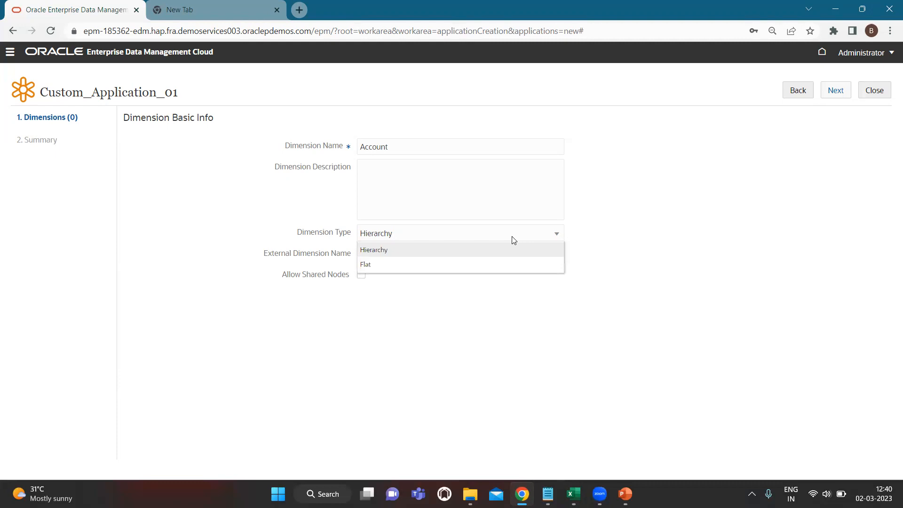
{"action": "left_click", "coordinate": [507, 238]}
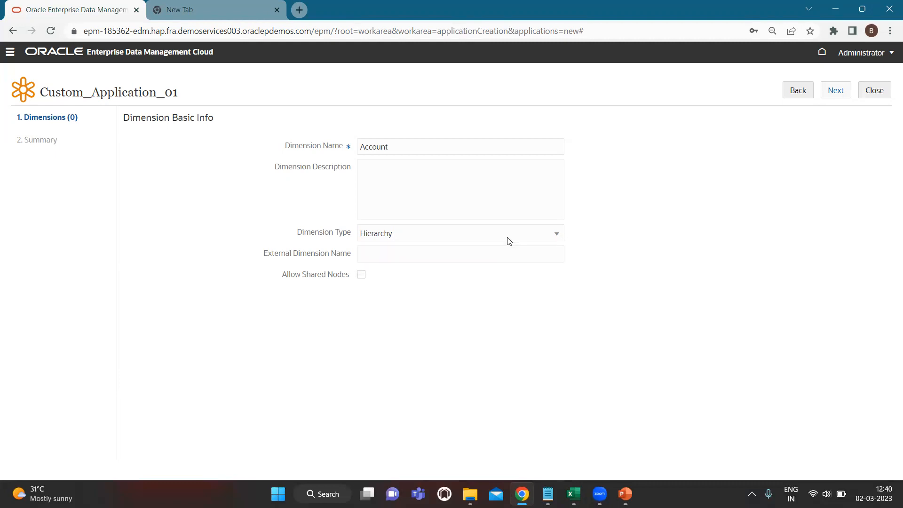
{"action": "left_click", "coordinate": [475, 257]}
{"action": "type", "text": "Account"}
{"action": "left_click", "coordinate": [839, 93]}
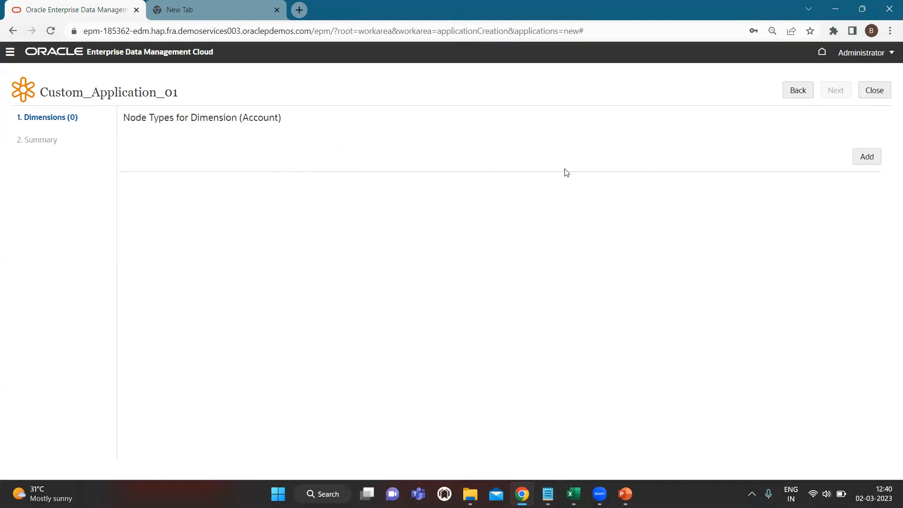
- Add an Account node type with Prefix qualifier position and open its properties
{"action": "left_click", "coordinate": [869, 157]}
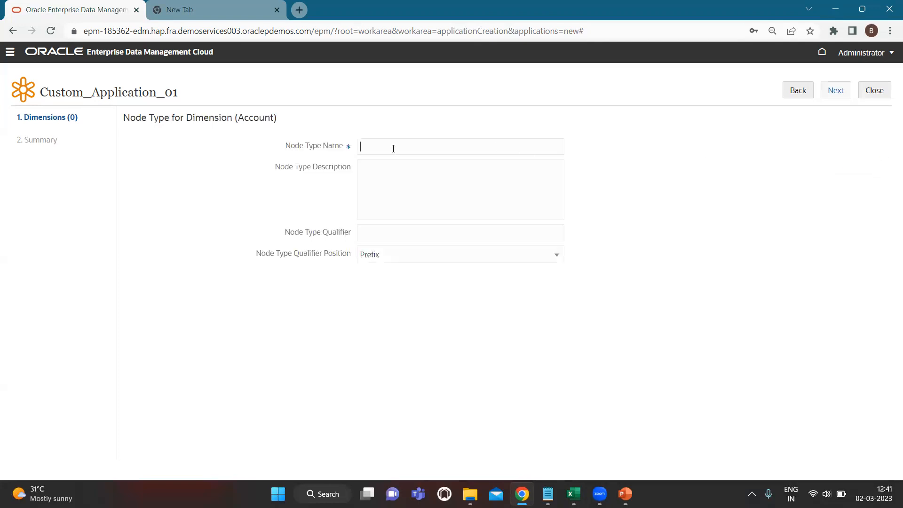
{"action": "type", "text": "Account"}
{"action": "left_click", "coordinate": [397, 258]}
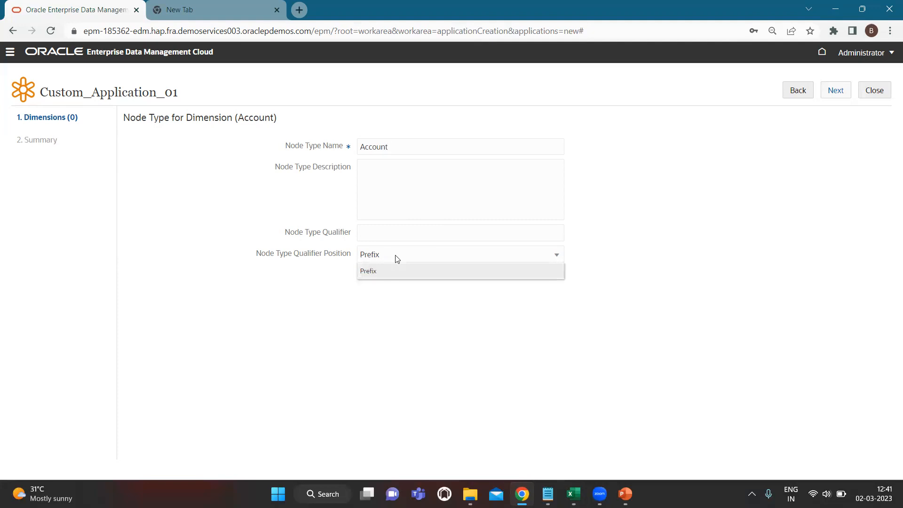
{"action": "left_click", "coordinate": [397, 258]}
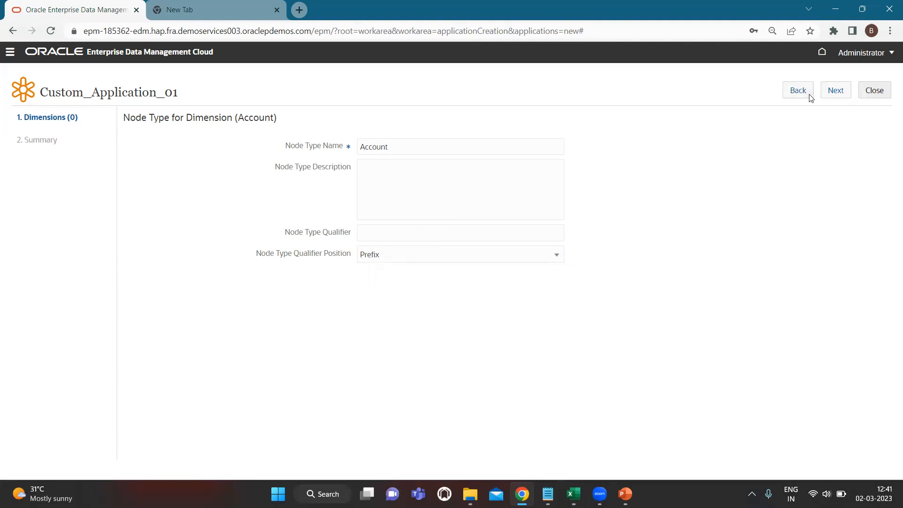
{"action": "left_click", "coordinate": [832, 92]}
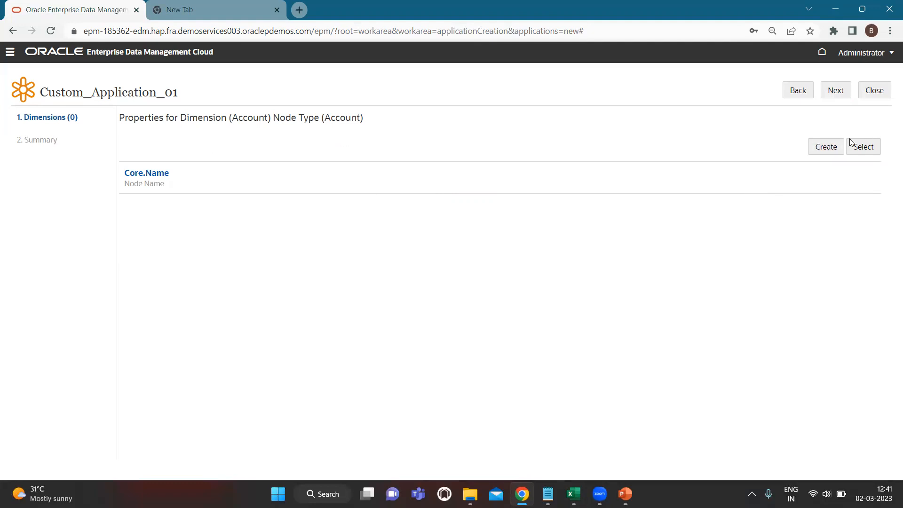
{"action": "left_click", "coordinate": [862, 147]}
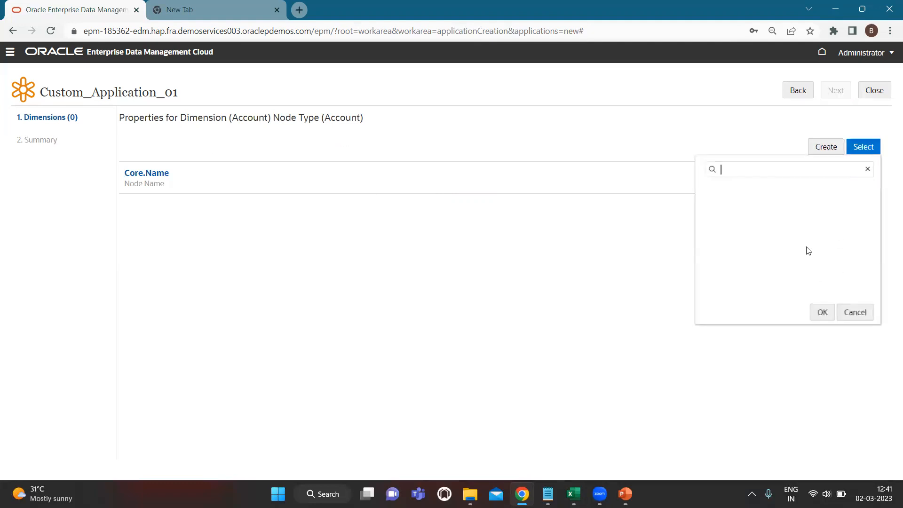
- Abandon the new custom property form and return to the Account properties list
{"action": "scroll", "coordinate": [811, 221], "scroll_direction": "up", "scroll_amount": 1}
{"action": "scroll", "coordinate": [811, 221], "scroll_direction": "up", "scroll_amount": 1}
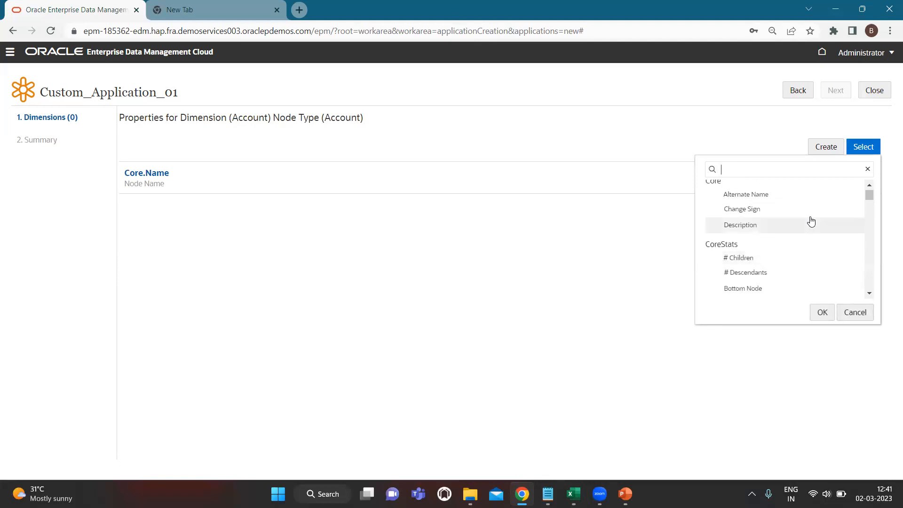
{"action": "left_click", "coordinate": [766, 141]}
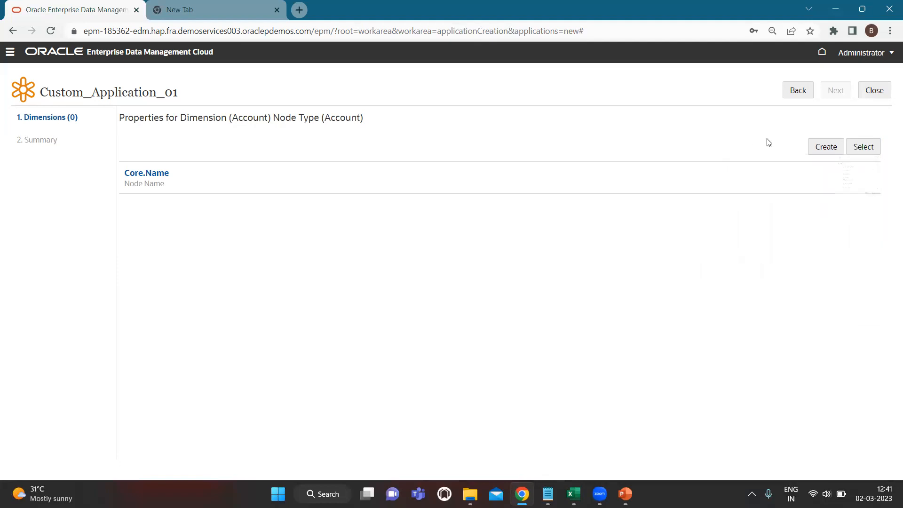
{"action": "left_click", "coordinate": [819, 148]}
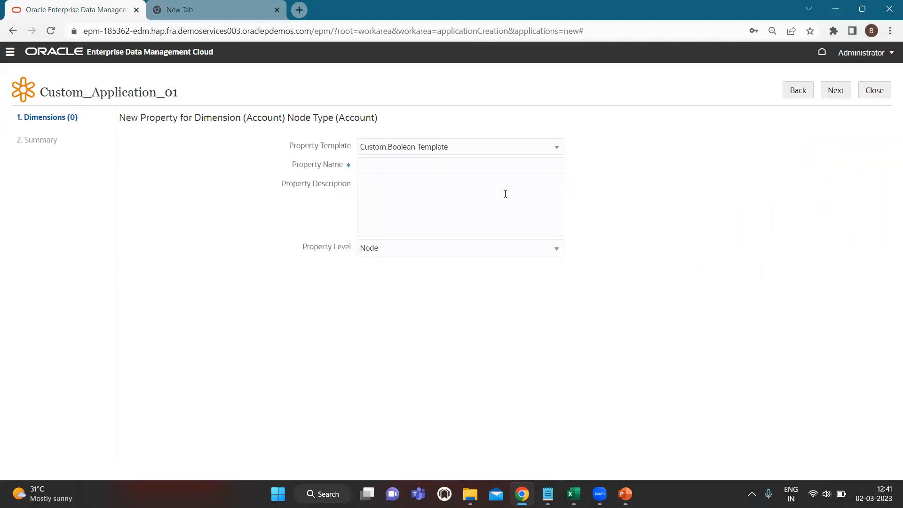
{"action": "left_click", "coordinate": [455, 150]}
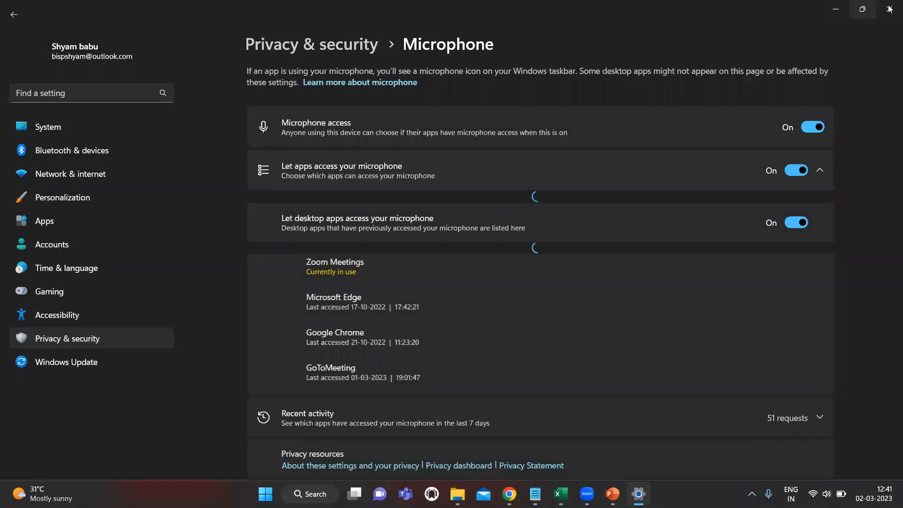
{"action": "left_click", "coordinate": [889, 9]}
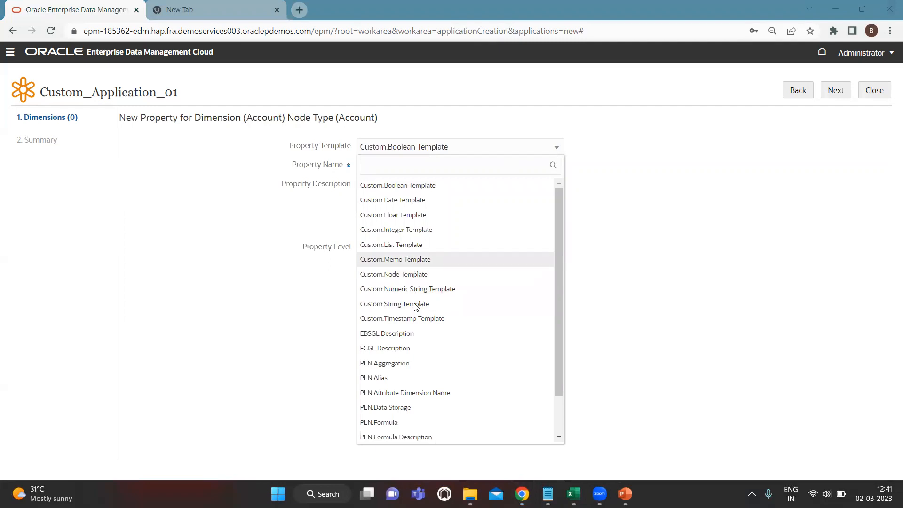
{"action": "scroll", "coordinate": [414, 348], "scroll_direction": "down", "scroll_amount": 1}
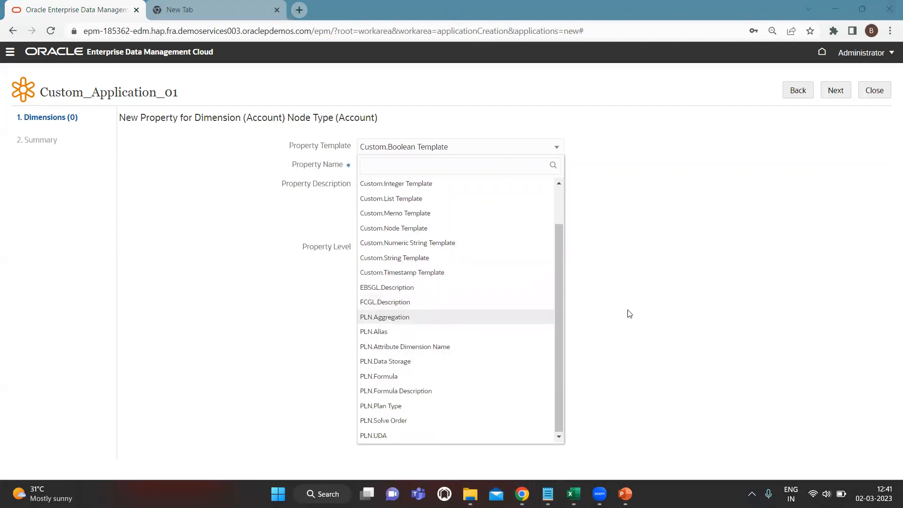
{"action": "left_click", "coordinate": [629, 313]}
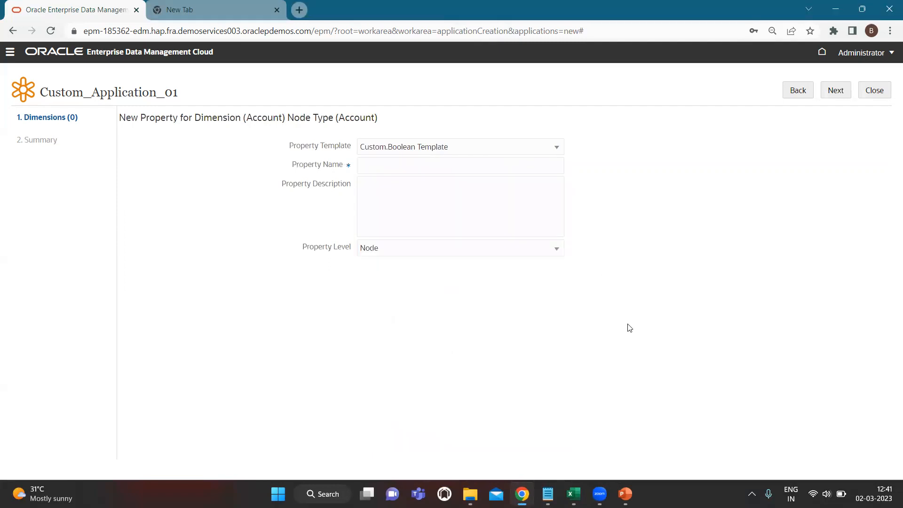
{"action": "left_click", "coordinate": [798, 93]}
- Bring up the existing-property picker, then switch to the Account.xlsx spreadsheet for reference
{"action": "left_click", "coordinate": [867, 143]}
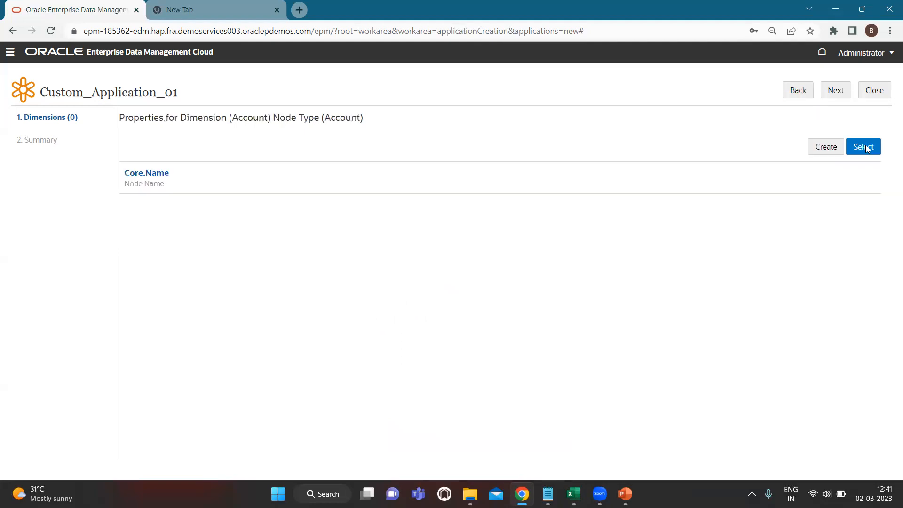
{"action": "left_click", "coordinate": [768, 173]}
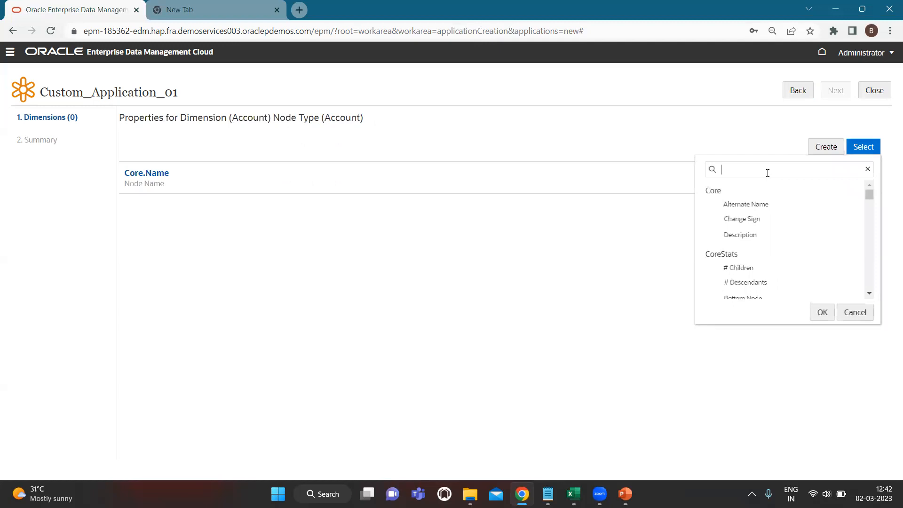
{"action": "key", "text": "alt+Tab"}
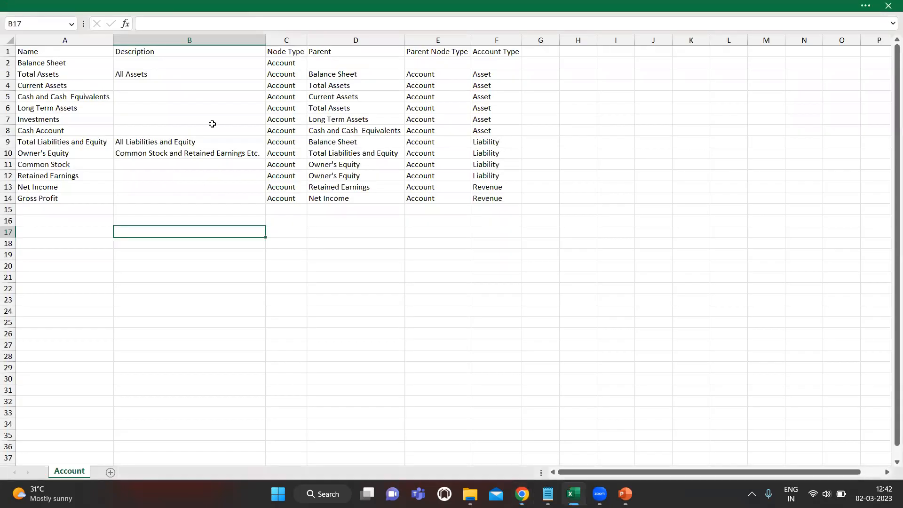
{"action": "left_click", "coordinate": [70, 55]}
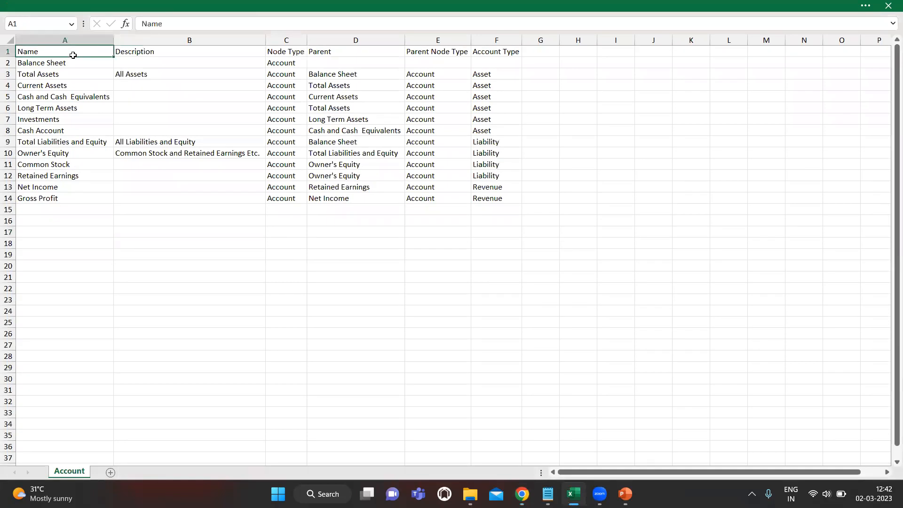
{"action": "left_click", "coordinate": [135, 51]}
{"action": "left_click", "coordinate": [283, 50]}
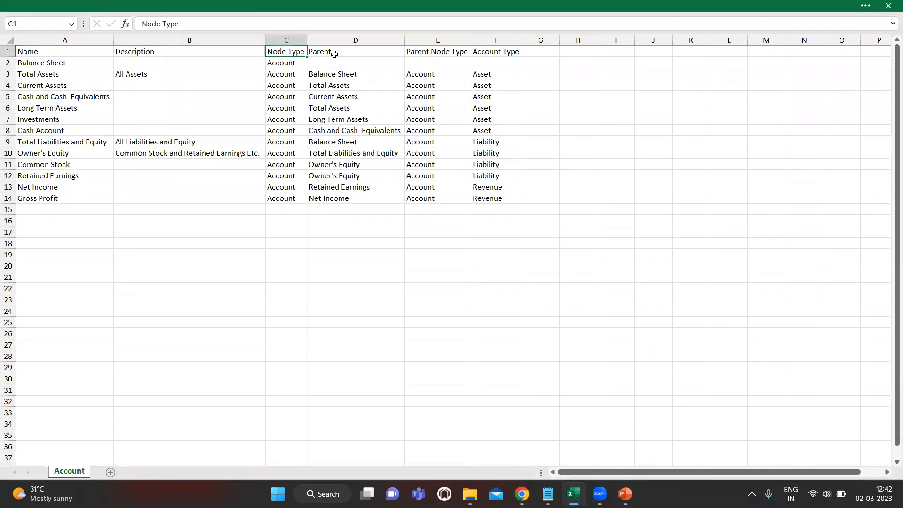
{"action": "left_click", "coordinate": [345, 52]}
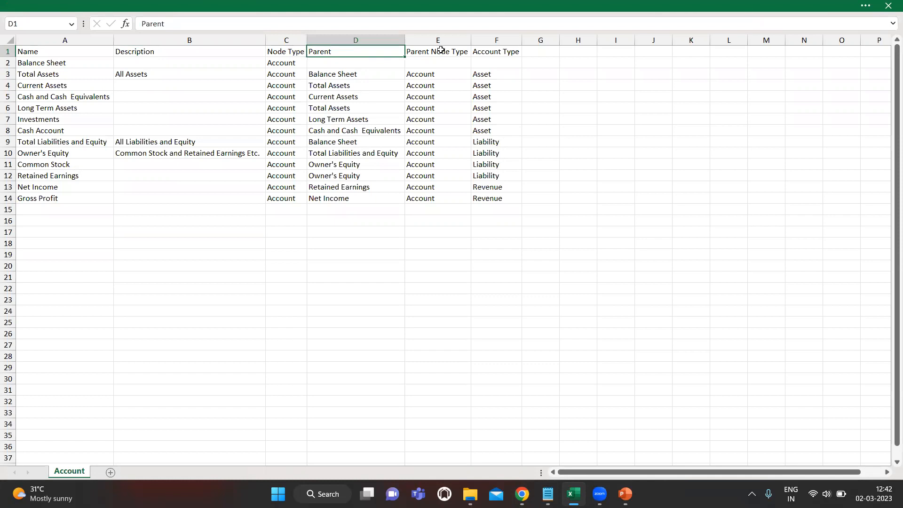
{"action": "left_click", "coordinate": [441, 50]}
{"action": "left_click", "coordinate": [496, 53]}
{"action": "key", "text": "alt+Tab"}
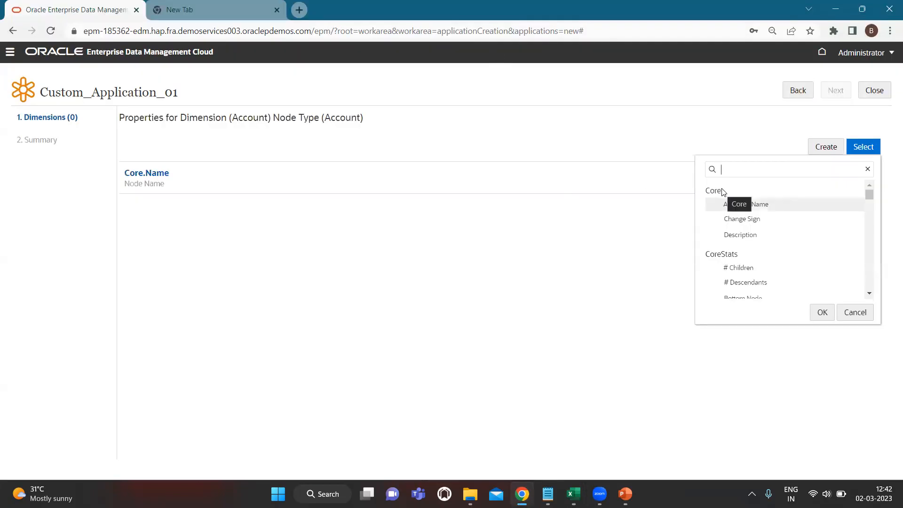
- Search 'Descripti' and add Core.Description to the Account node type's properties
{"action": "type", "text": "De"}
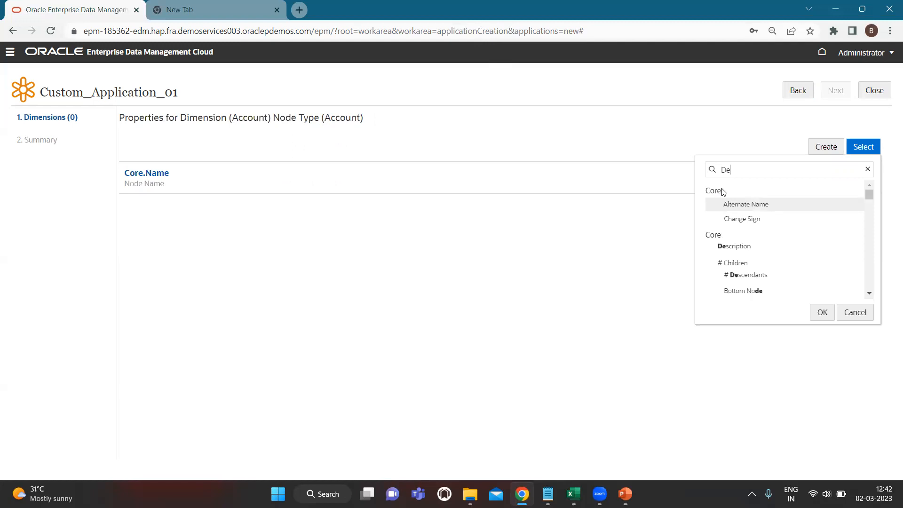
{"action": "type", "text": "scripti"}
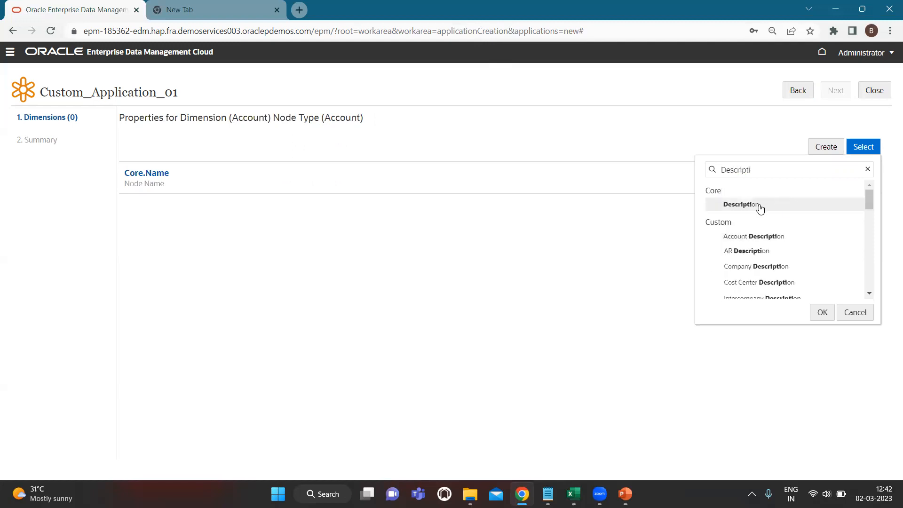
{"action": "left_click", "coordinate": [822, 312]}
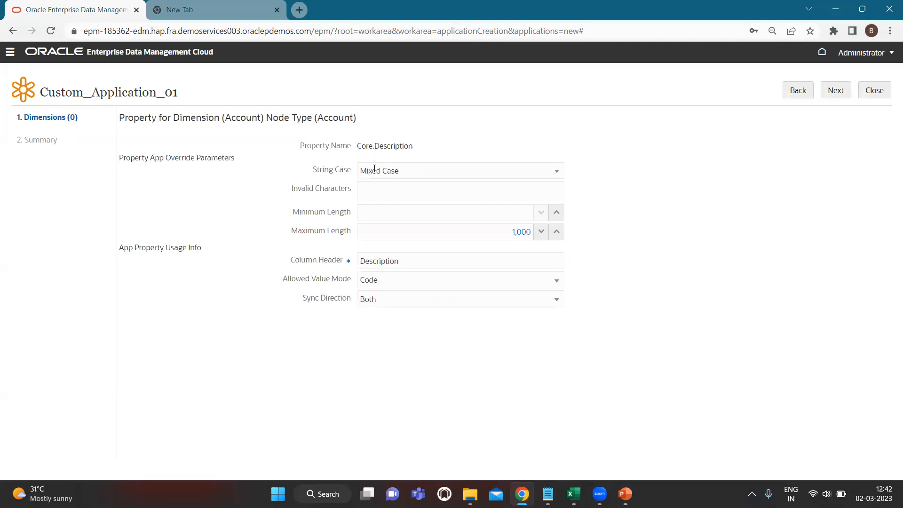
- Keep Mixed Case string case and add no invalid characters for Core.Description
{"action": "left_click", "coordinate": [405, 175]}
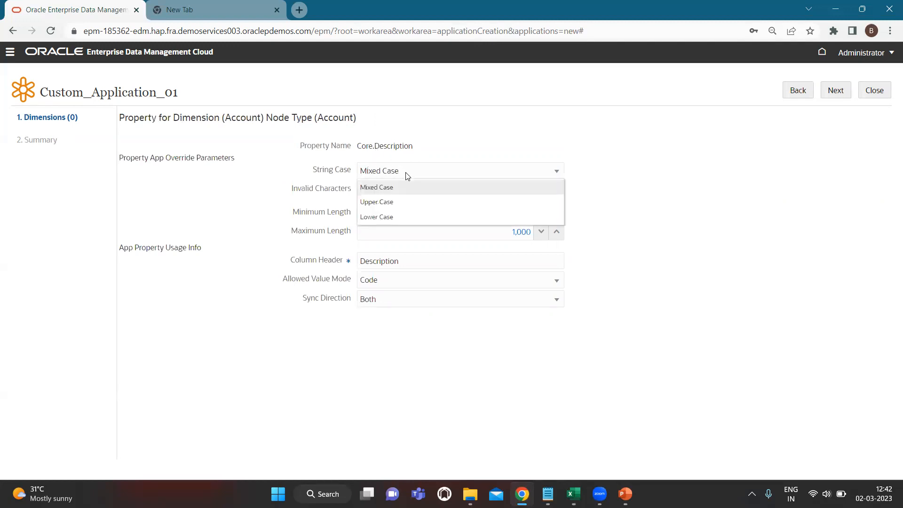
{"action": "left_click", "coordinate": [587, 197]}
{"action": "left_click", "coordinate": [420, 192]}
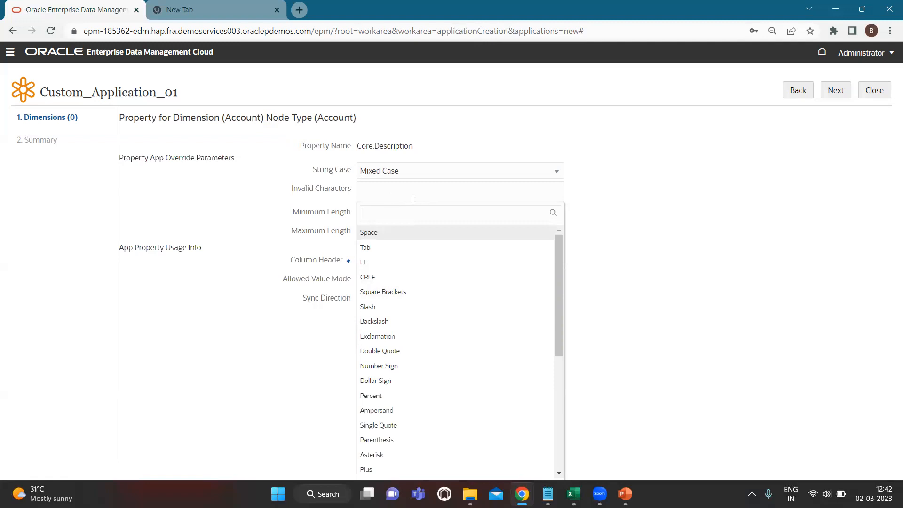
{"action": "scroll", "coordinate": [484, 343], "scroll_direction": "down", "scroll_amount": 1}
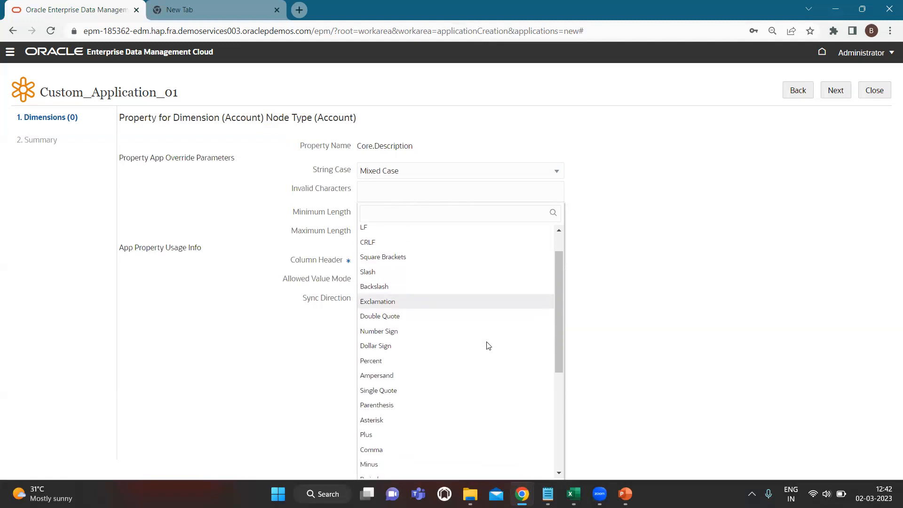
{"action": "scroll", "coordinate": [457, 328], "scroll_direction": "down", "scroll_amount": 4}
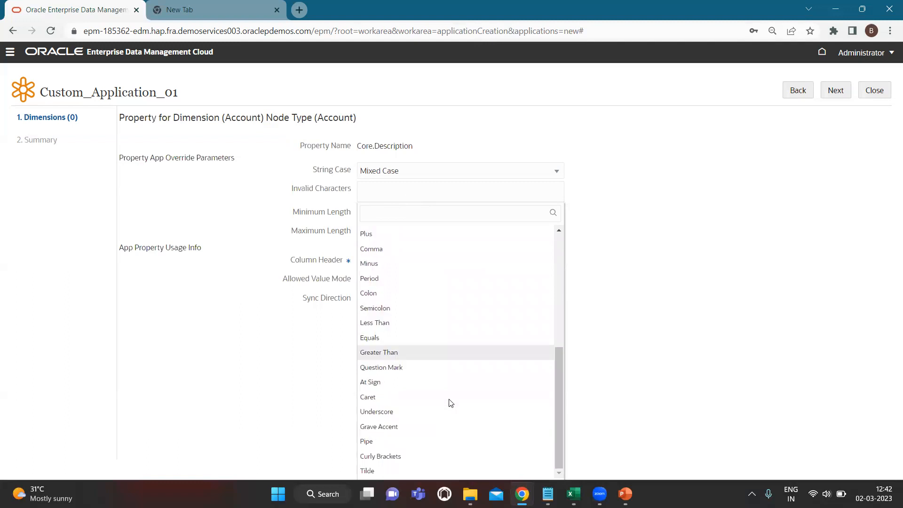
{"action": "scroll", "coordinate": [464, 314], "scroll_direction": "up", "scroll_amount": 5}
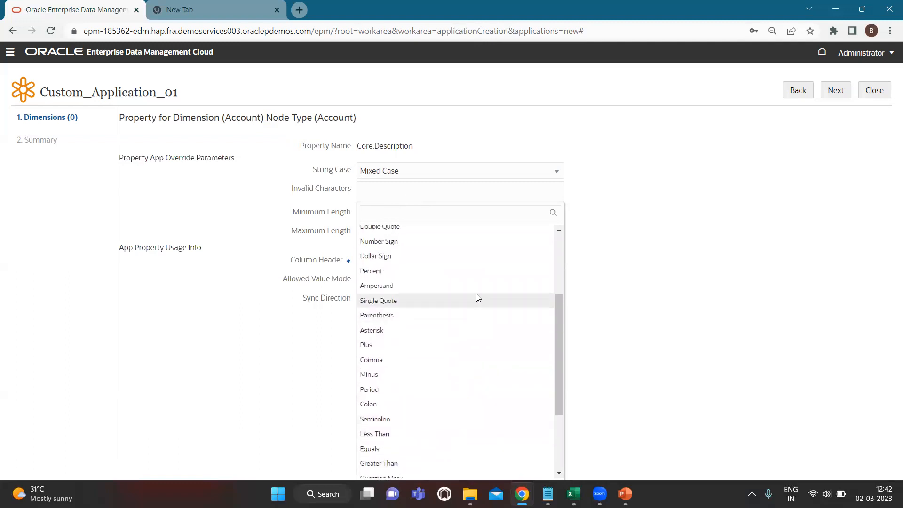
{"action": "left_click", "coordinate": [659, 260]}
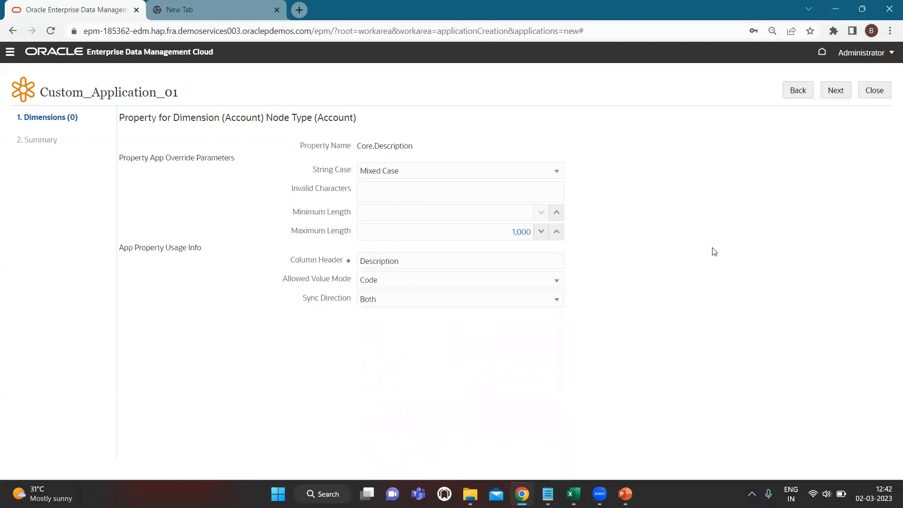
- Confirm maximum length 1,000, allowed value mode Code and sync direction Both for Description
{"action": "left_click", "coordinate": [444, 212]}
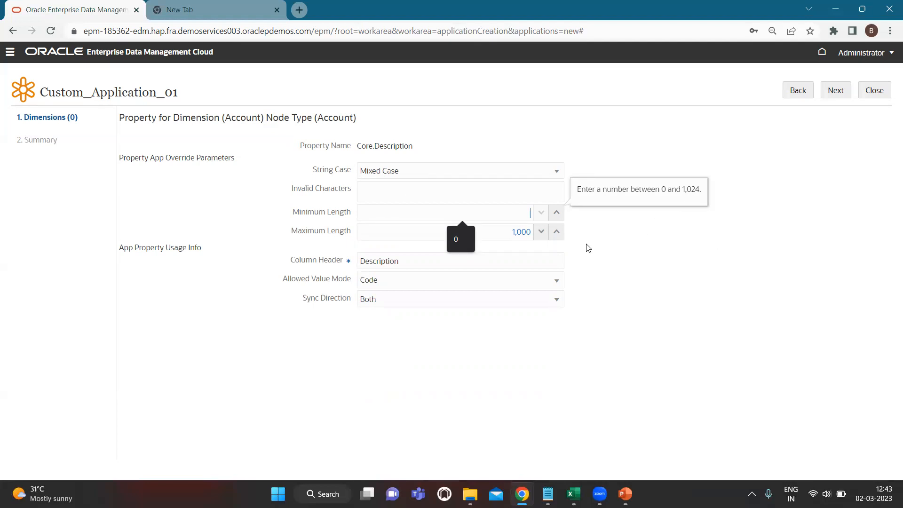
{"action": "left_click", "coordinate": [495, 234]}
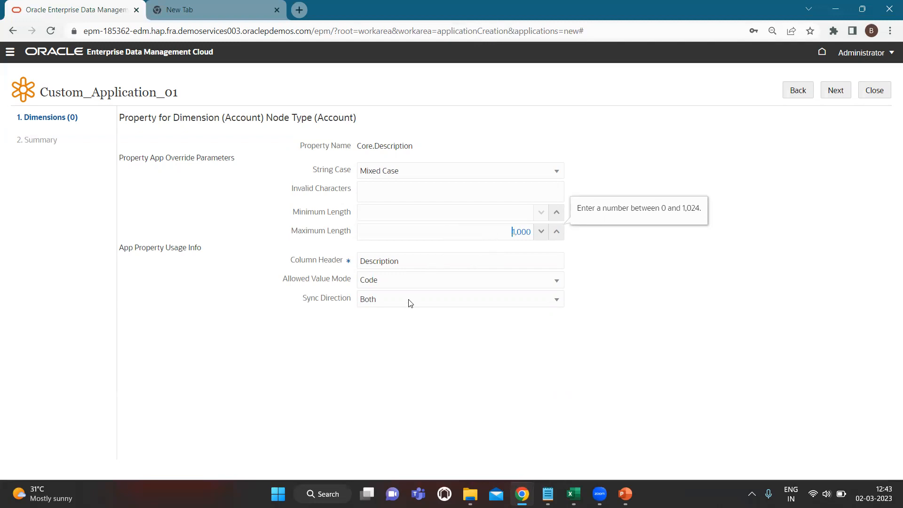
{"action": "key", "text": "alt+Tab"}
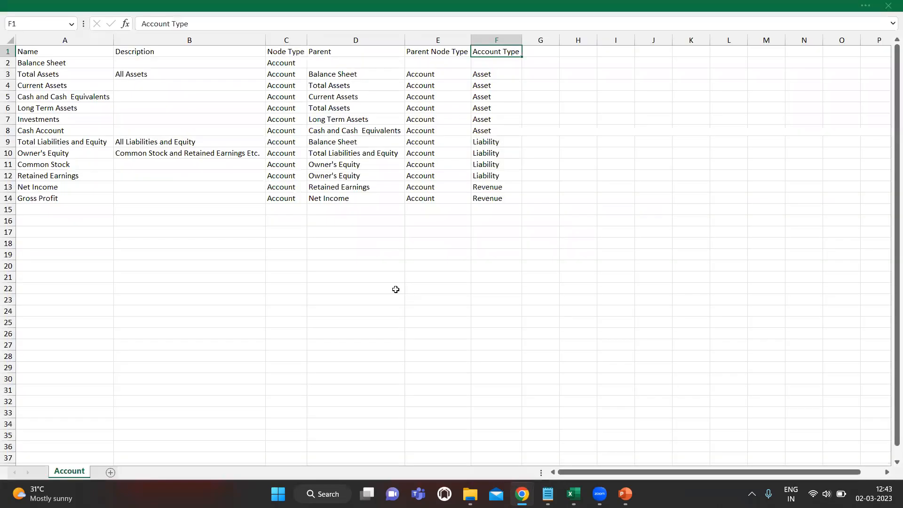
{"action": "key", "text": "alt+Tab"}
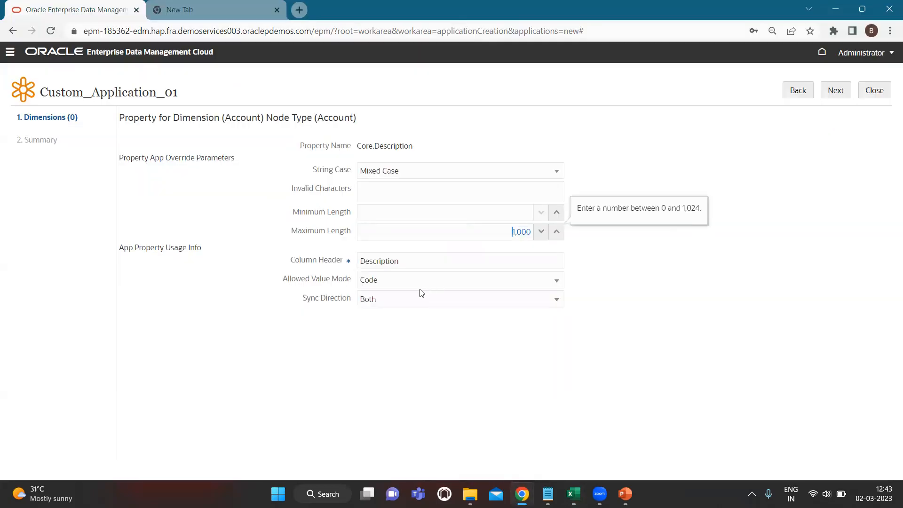
{"action": "left_click", "coordinate": [395, 281]}
{"action": "left_click", "coordinate": [674, 314]}
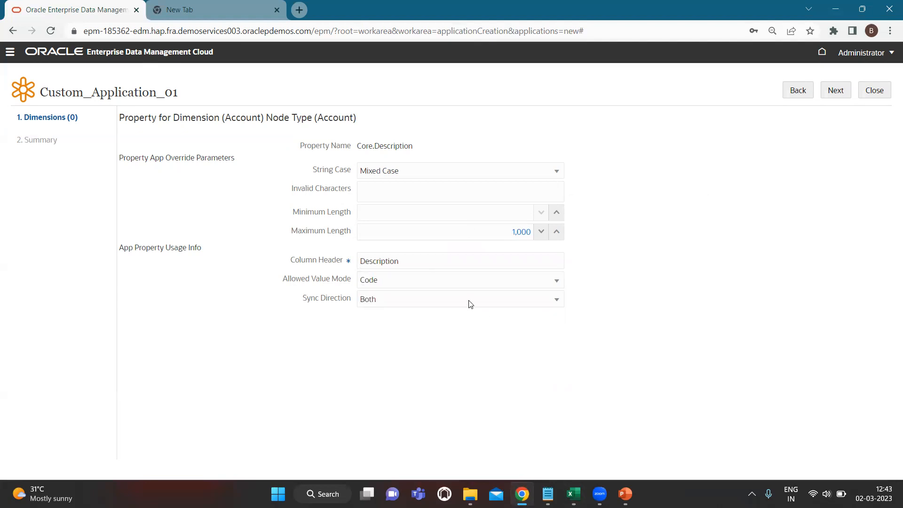
{"action": "left_click", "coordinate": [469, 302]}
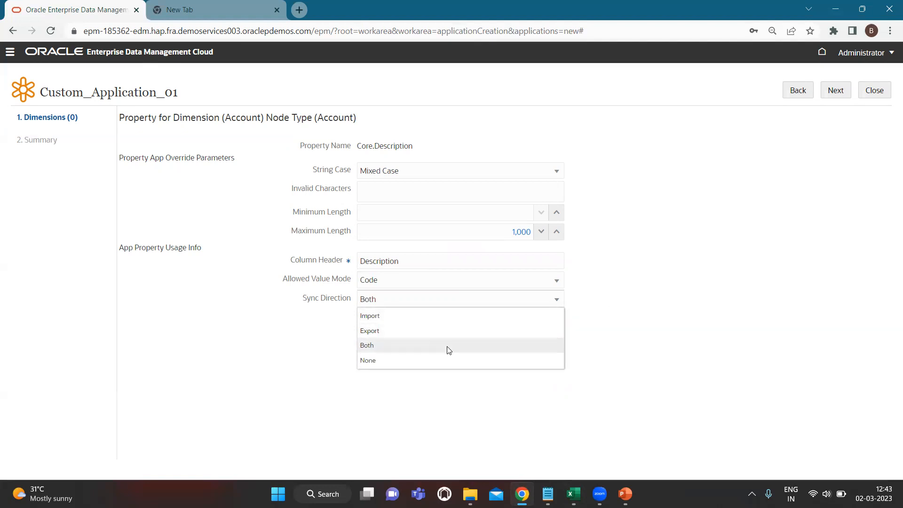
{"action": "left_click", "coordinate": [657, 321]}
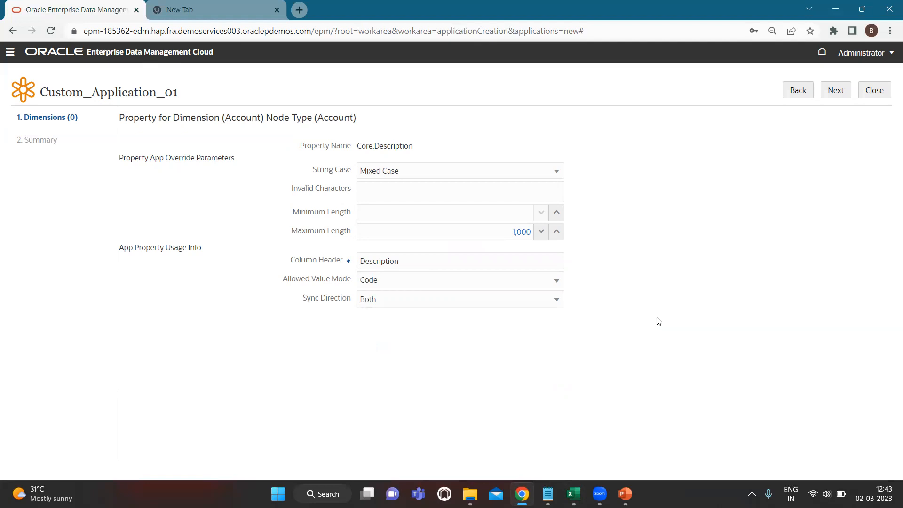
{"action": "left_click", "coordinate": [836, 92]}
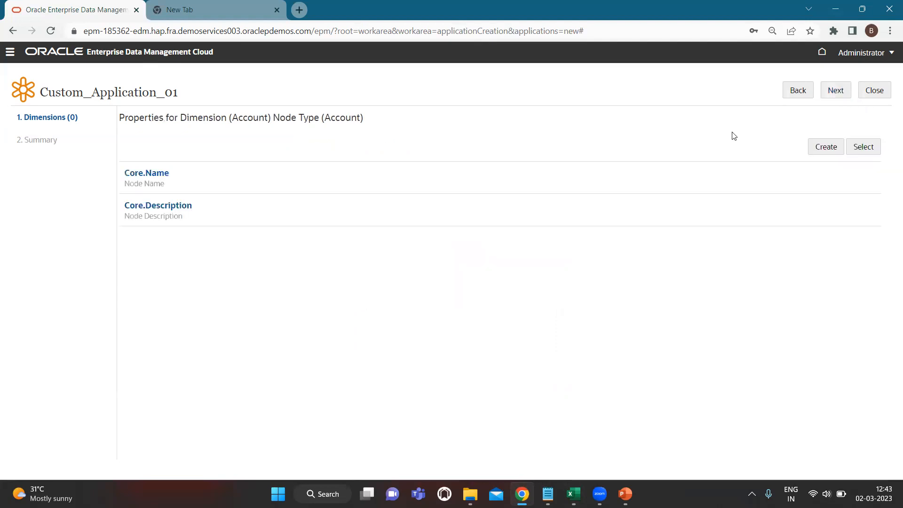
- Search 'Account' and add Custom.Account Type as the Account node type's third property
{"action": "left_click", "coordinate": [860, 147]}
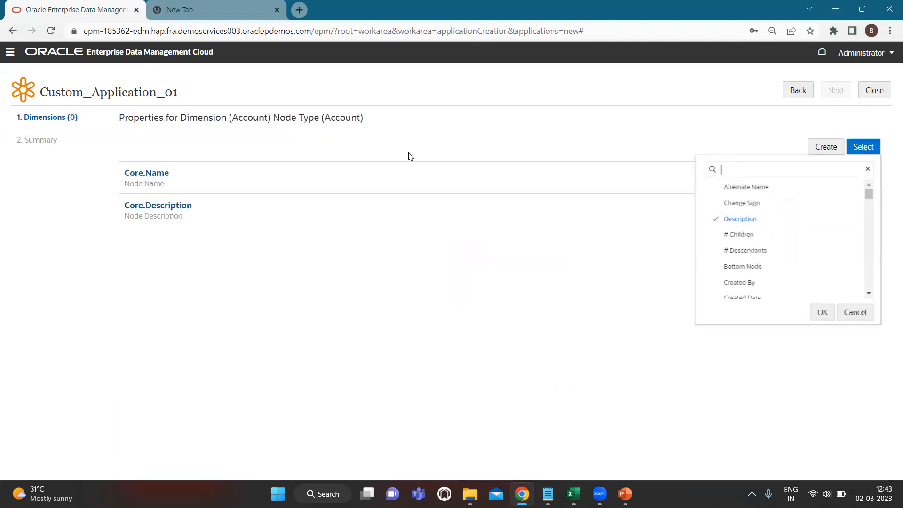
{"action": "key", "text": "alt+Tab"}
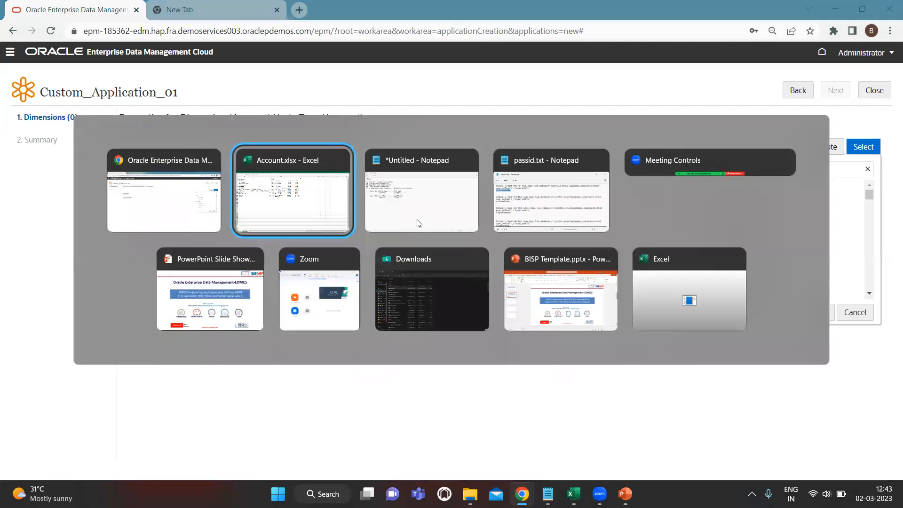
{"action": "key", "text": "alt+Tab"}
{"action": "type", "text": "A"}
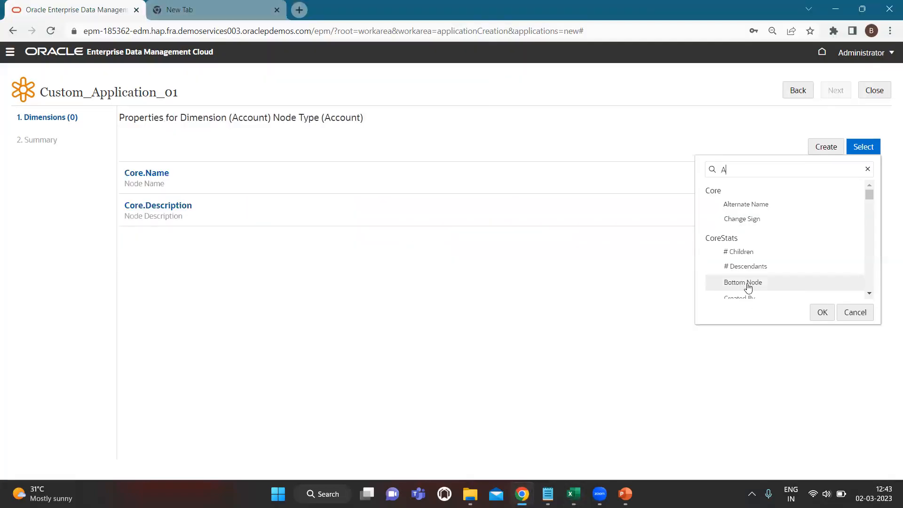
{"action": "type", "text": "ccount"}
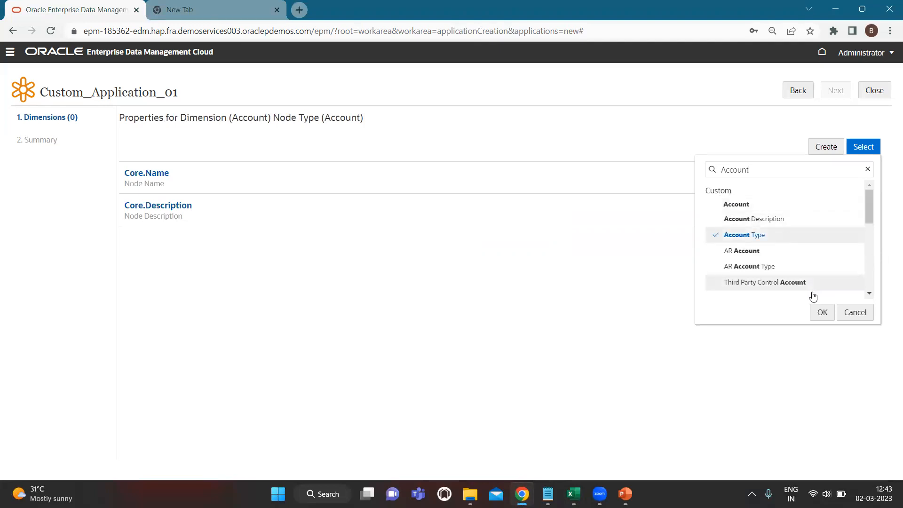
{"action": "left_click", "coordinate": [822, 312]}
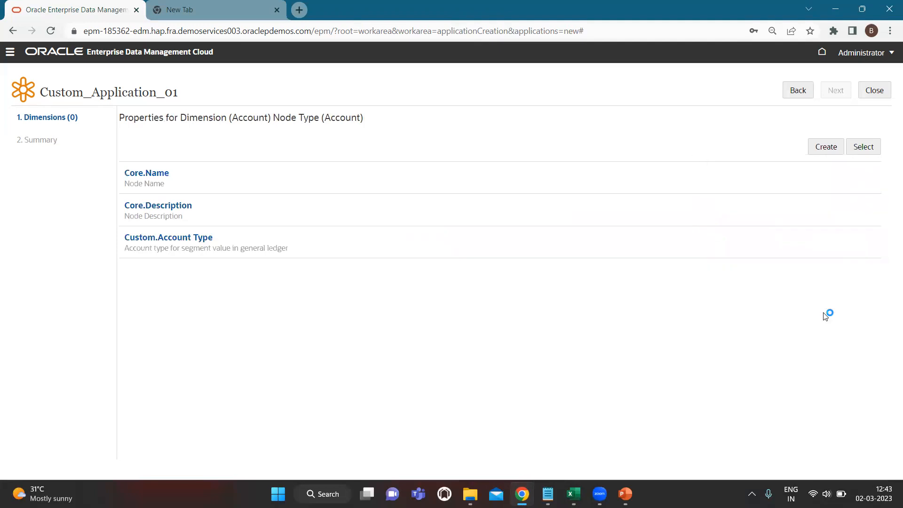
{"action": "left_click", "coordinate": [828, 148]}
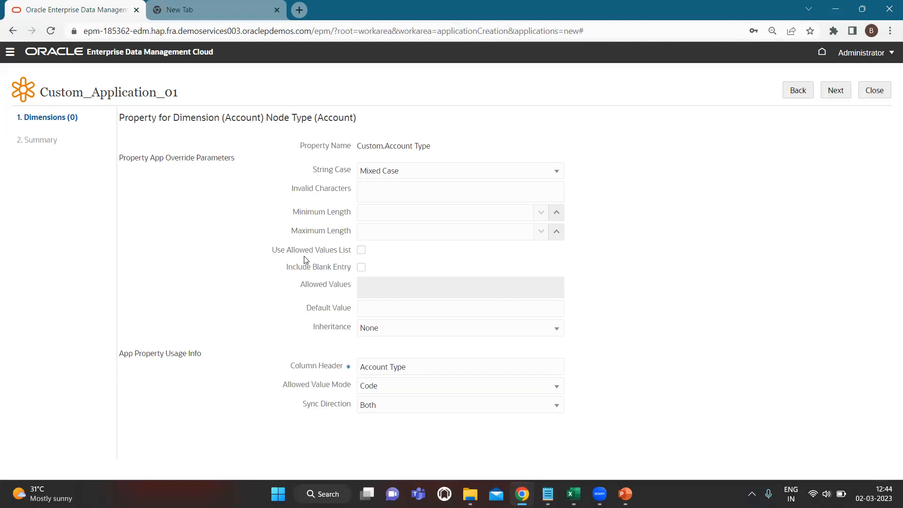
- Try an allowed-values list of Asset and Equity for Account Type, then remove it
{"action": "left_click", "coordinate": [361, 251]}
{"action": "left_click", "coordinate": [374, 288]}
{"action": "type", "text": "Asset"}
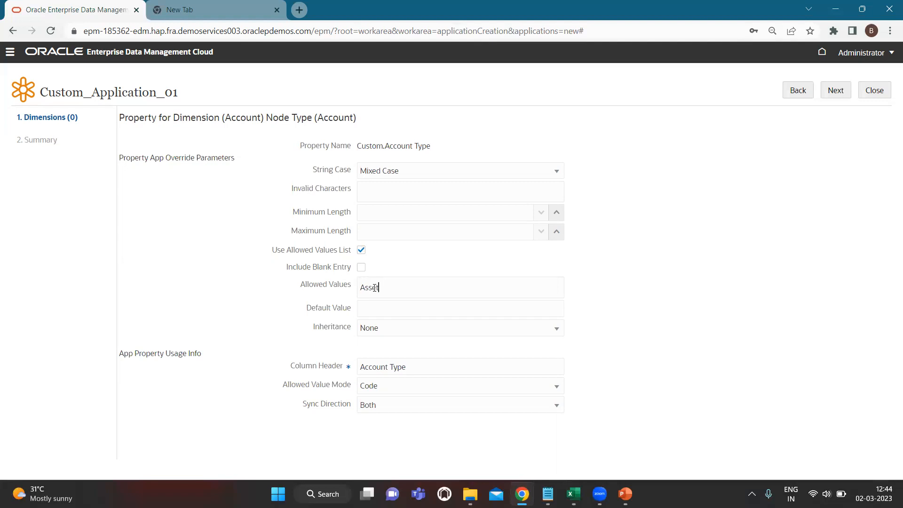
{"action": "key", "text": "Return"}
{"action": "type", "text": "equitry"}
{"action": "type", "text": "uity"}
{"action": "key", "text": "Return"}
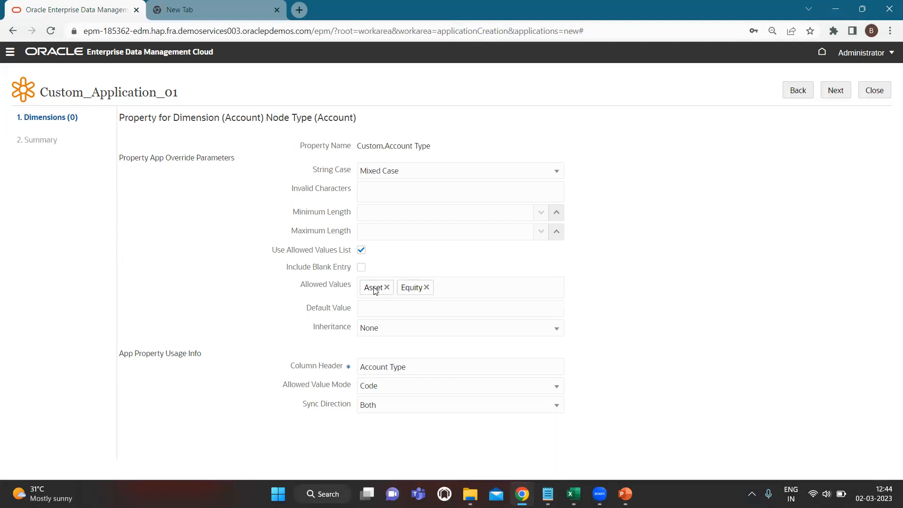
{"action": "left_click", "coordinate": [426, 287]}
{"action": "left_click", "coordinate": [387, 288]}
{"action": "left_click", "coordinate": [360, 252]}
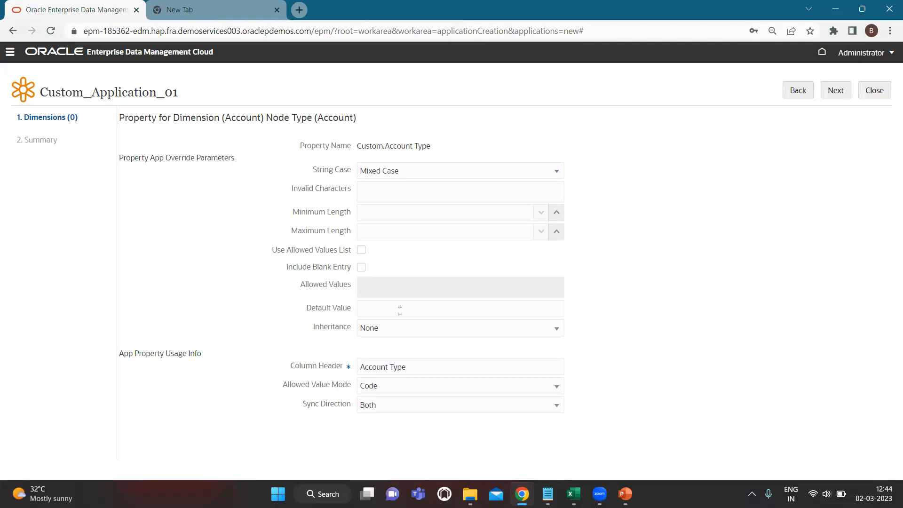
- Leave Account Type inheritance at None and save its settings
{"action": "left_click", "coordinate": [397, 333]}
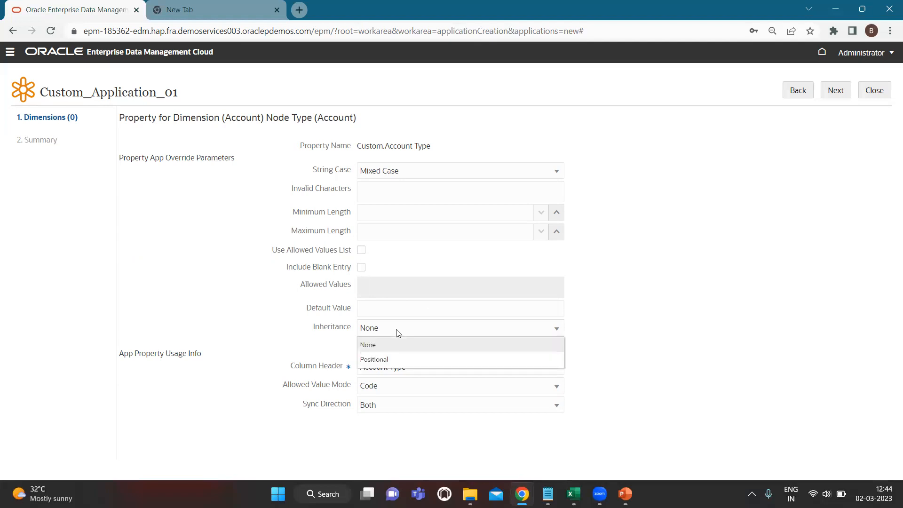
{"action": "left_click", "coordinate": [651, 321]}
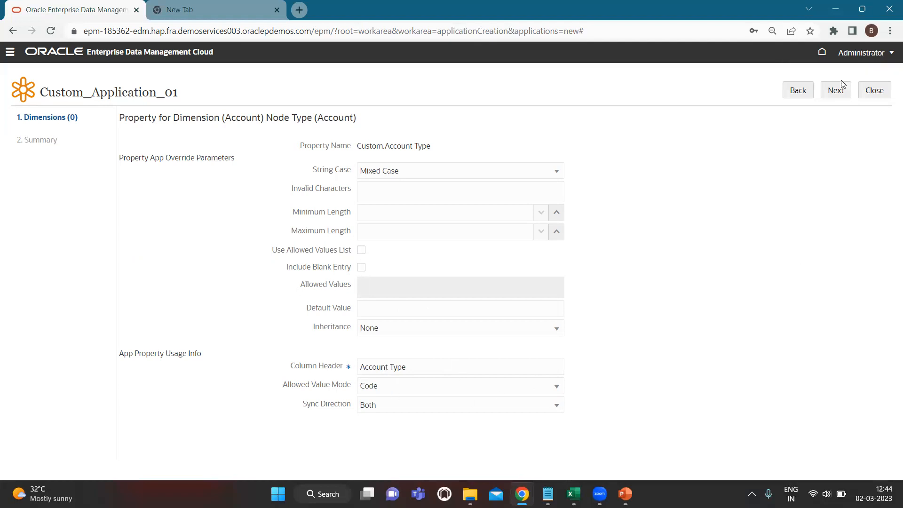
{"action": "left_click", "coordinate": [836, 91]}
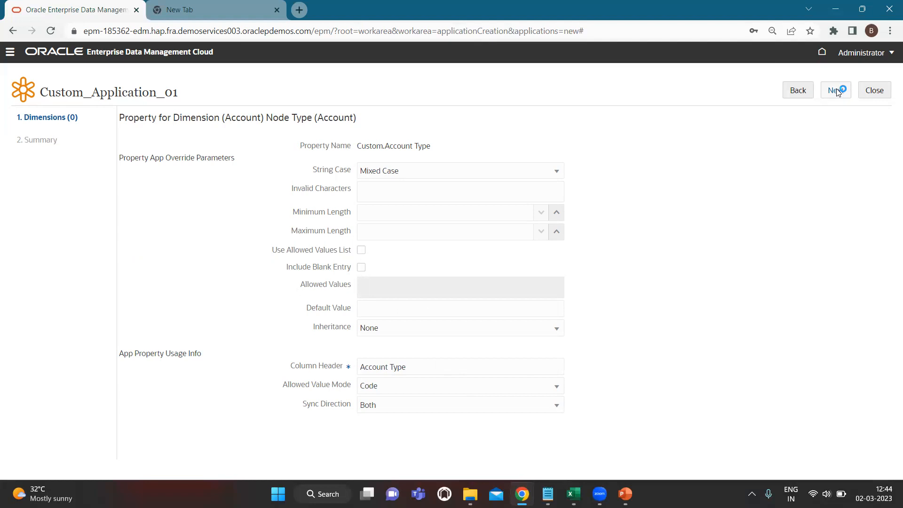
- Check the Parent header in Account.xlsx and add CoreStats.Parent to the Account properties
{"action": "left_click", "coordinate": [550, 80]}
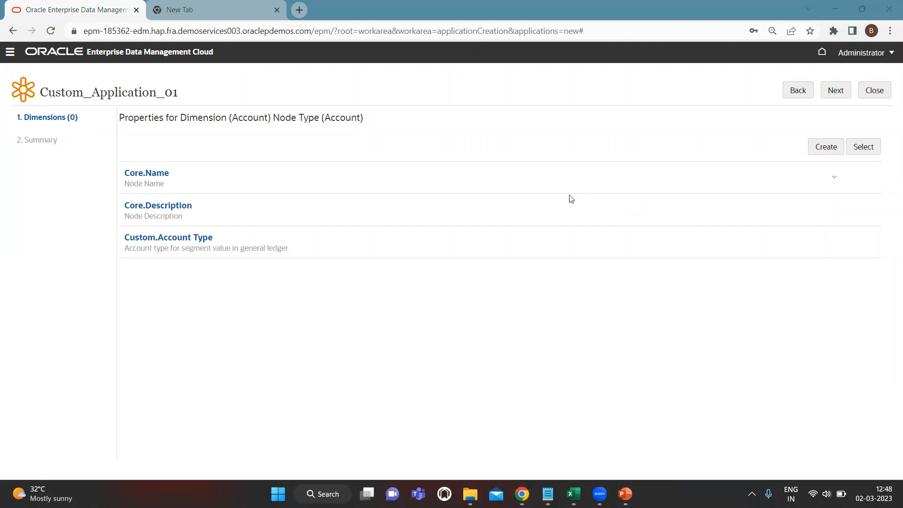
{"action": "left_click", "coordinate": [863, 146]}
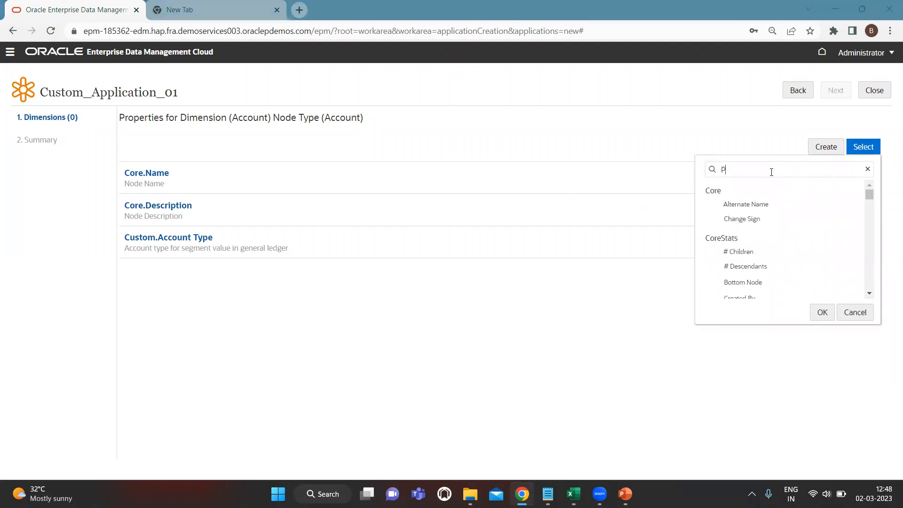
{"action": "key", "text": "alt+Tab"}
{"action": "left_click", "coordinate": [341, 53]}
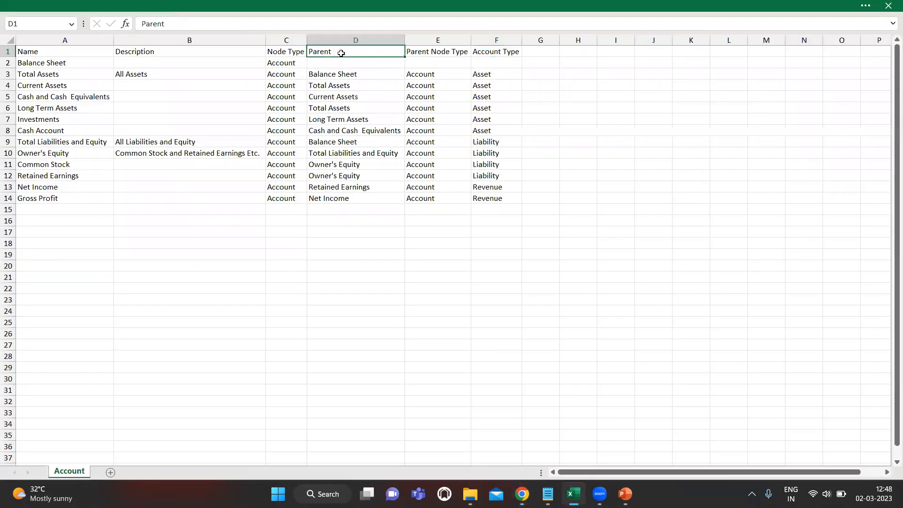
{"action": "key", "text": "alt+Tab"}
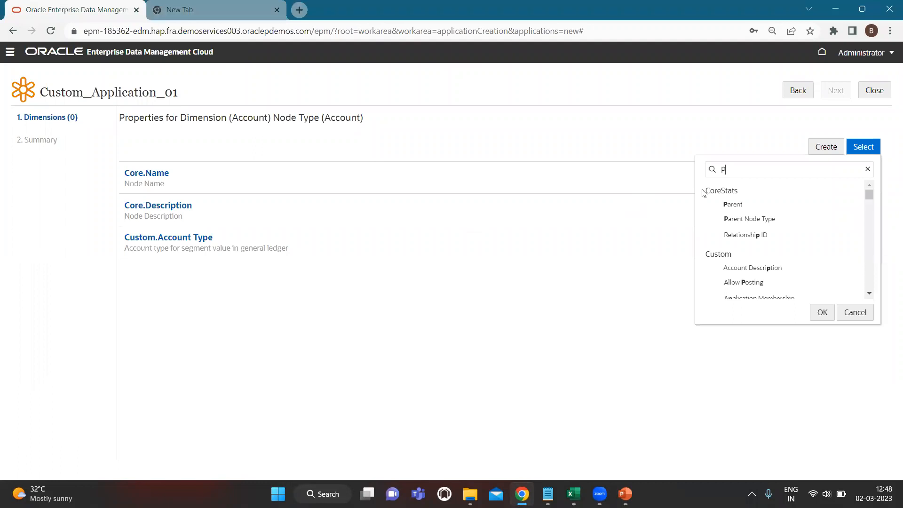
{"action": "type", "text": "rent"}
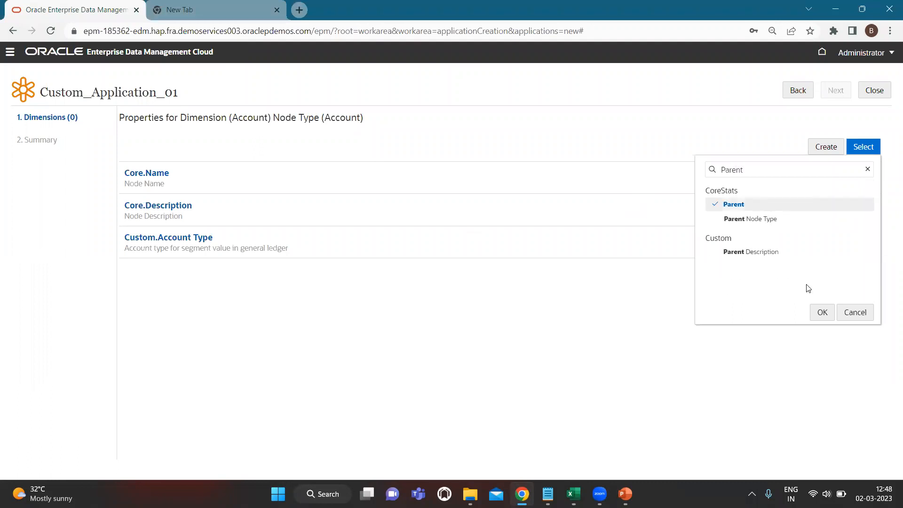
{"action": "left_click", "coordinate": [823, 313]}
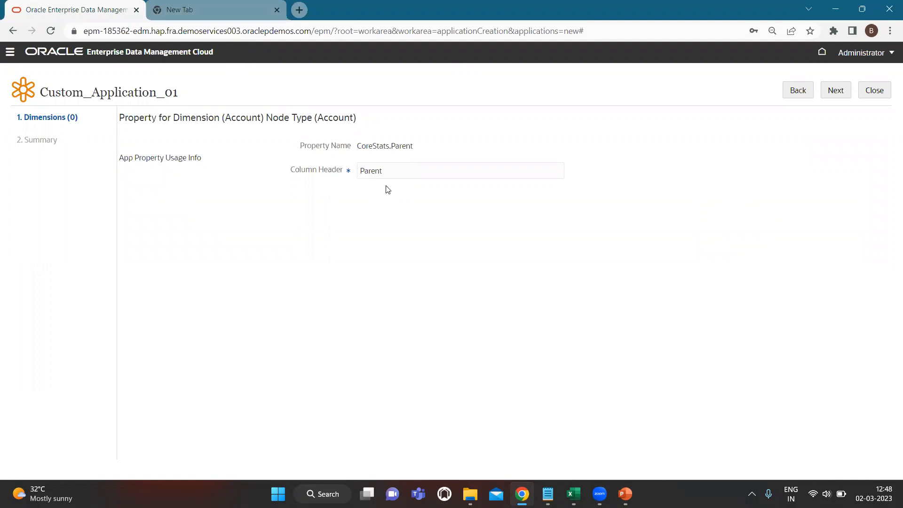
- Confirm the Parent property and proceed from the four-property list to Node Types
{"action": "left_click", "coordinate": [836, 92]}
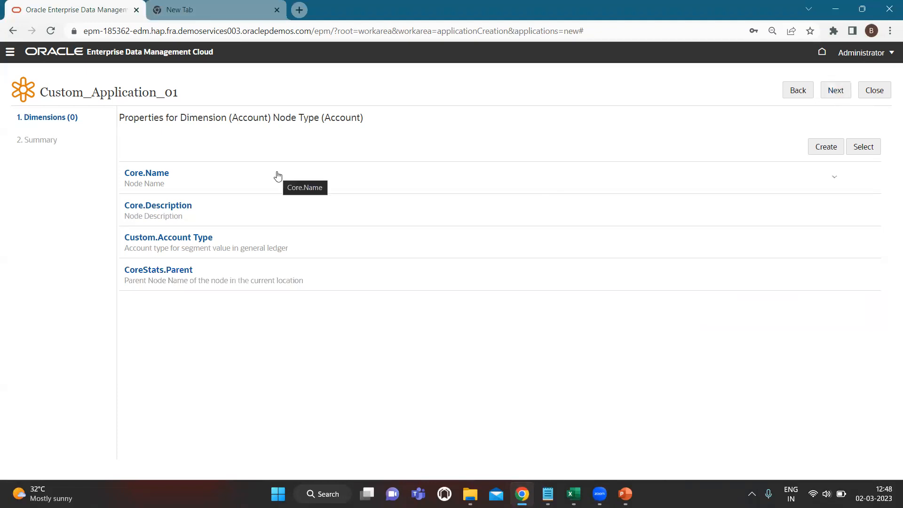
{"action": "left_click", "coordinate": [837, 91]}
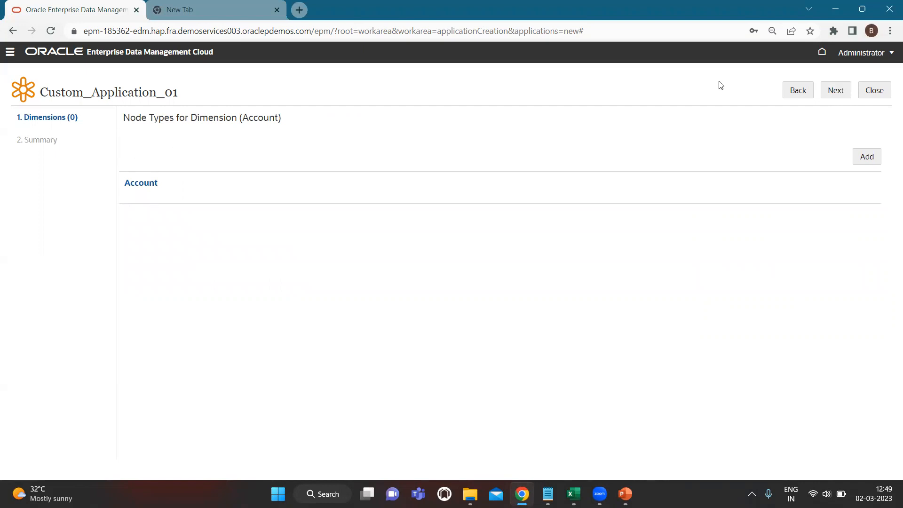
- Accept the import/export defaults and Dimensions page, then apply Custom_Application_01's registration
{"action": "left_click", "coordinate": [835, 91]}
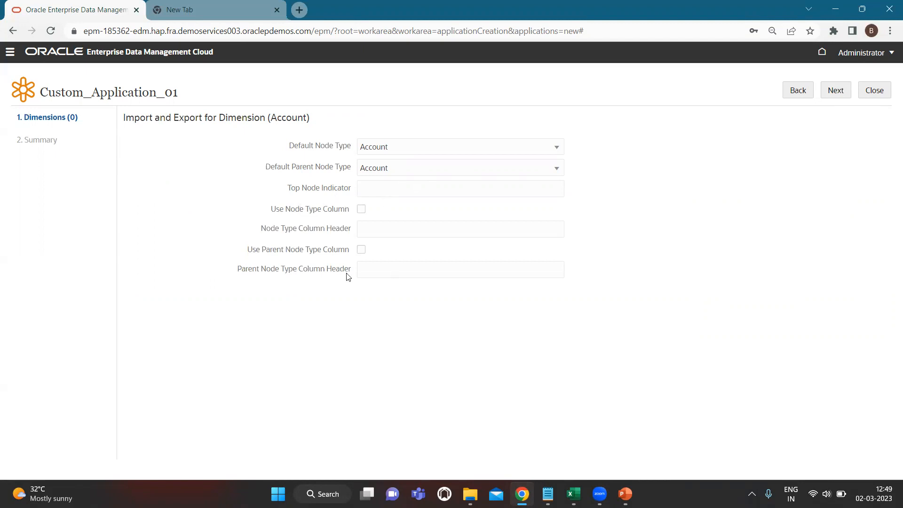
{"action": "left_click", "coordinate": [839, 93]}
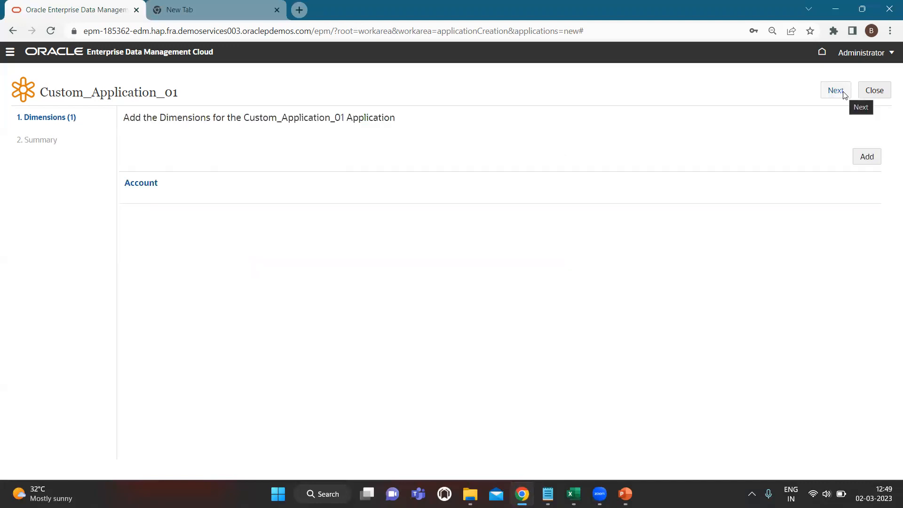
{"action": "left_click", "coordinate": [844, 95]}
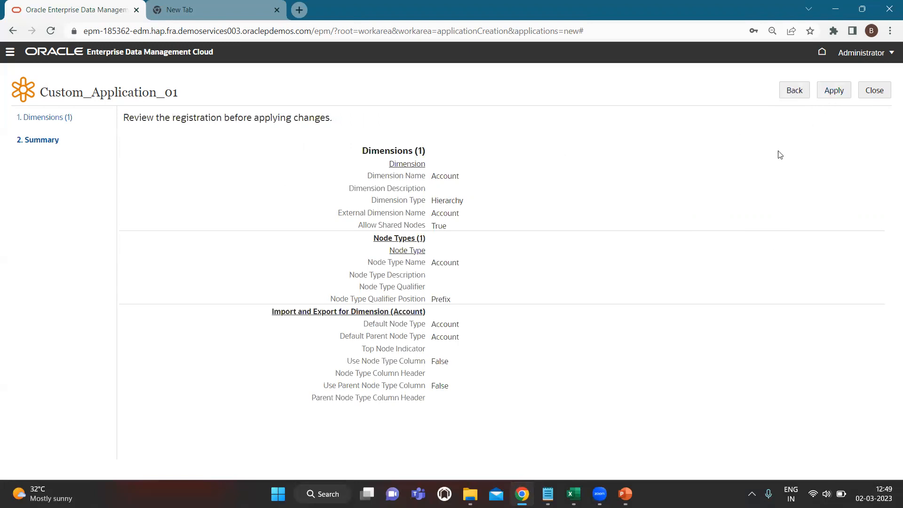
{"action": "left_click", "coordinate": [835, 90]}
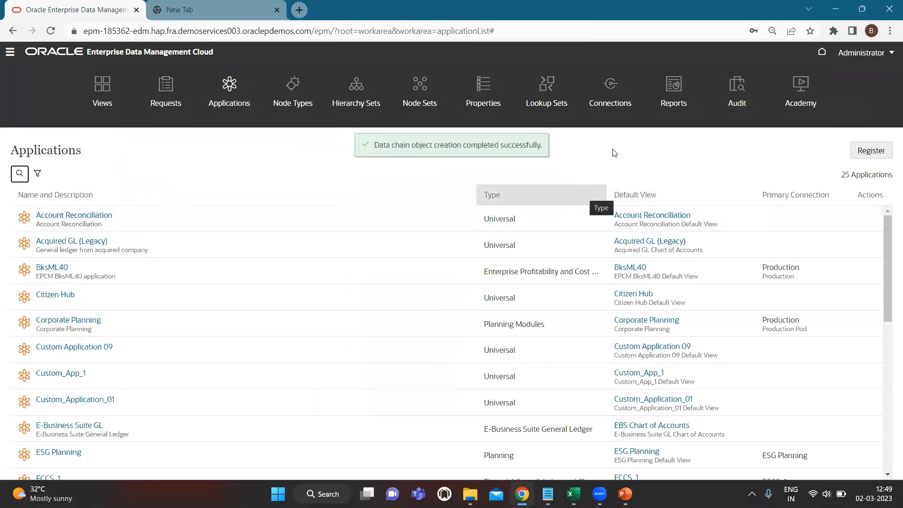
- Verify Custom_Application_01 in the Applications list, then go to the Views page
{"action": "left_click", "coordinate": [581, 155]}
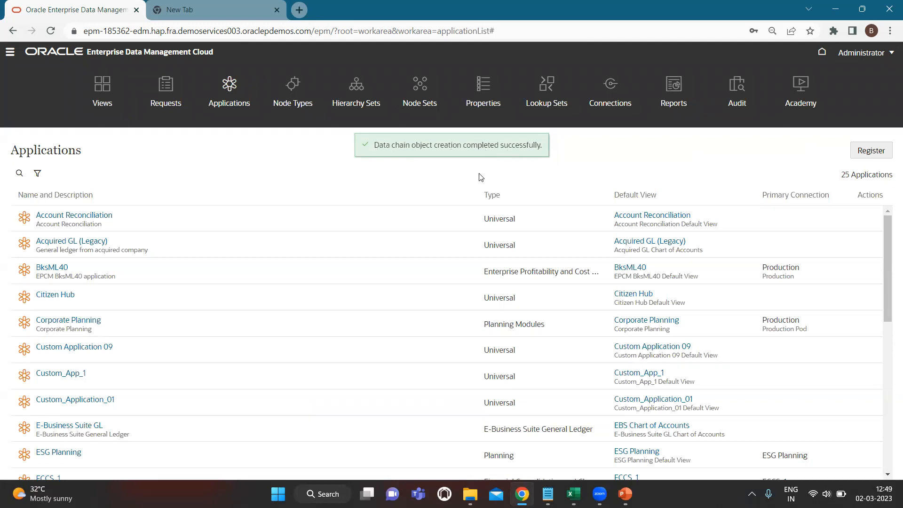
{"action": "scroll", "coordinate": [207, 300], "scroll_direction": "down", "scroll_amount": 2}
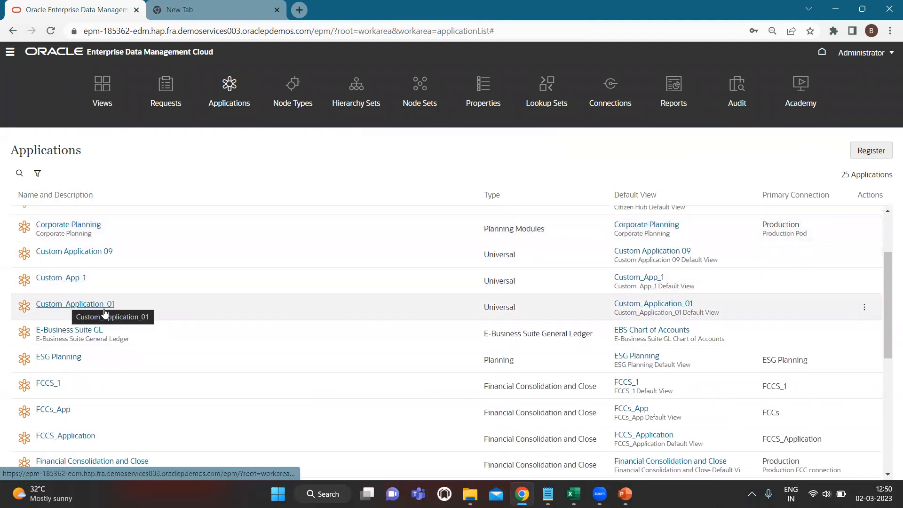
{"action": "scroll", "coordinate": [121, 333], "scroll_direction": "down", "scroll_amount": 3}
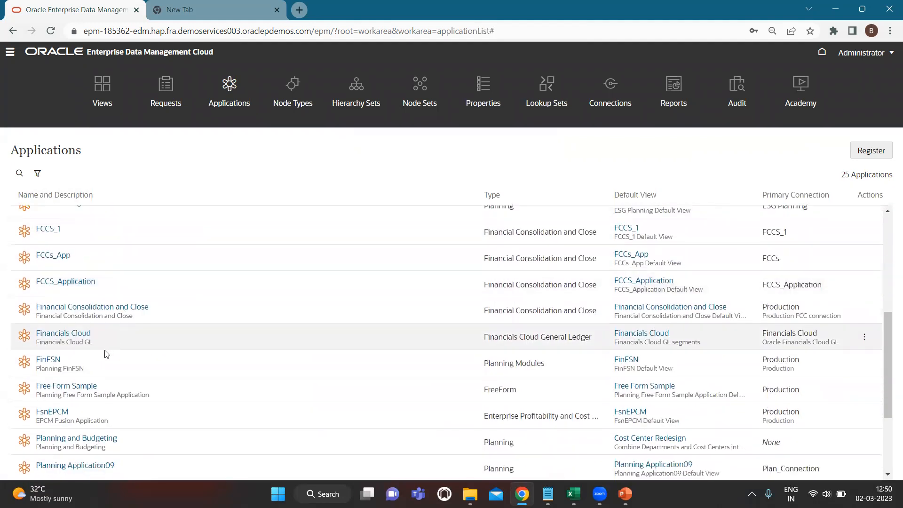
{"action": "scroll", "coordinate": [107, 353], "scroll_direction": "down", "scroll_amount": 1}
{"action": "scroll", "coordinate": [170, 362], "scroll_direction": "up", "scroll_amount": 6}
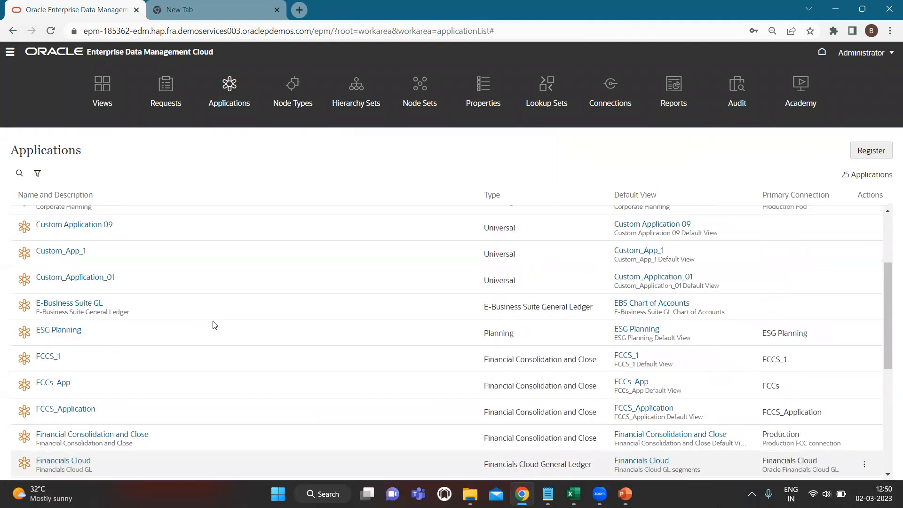
{"action": "scroll", "coordinate": [170, 362], "scroll_direction": "down", "scroll_amount": 2}
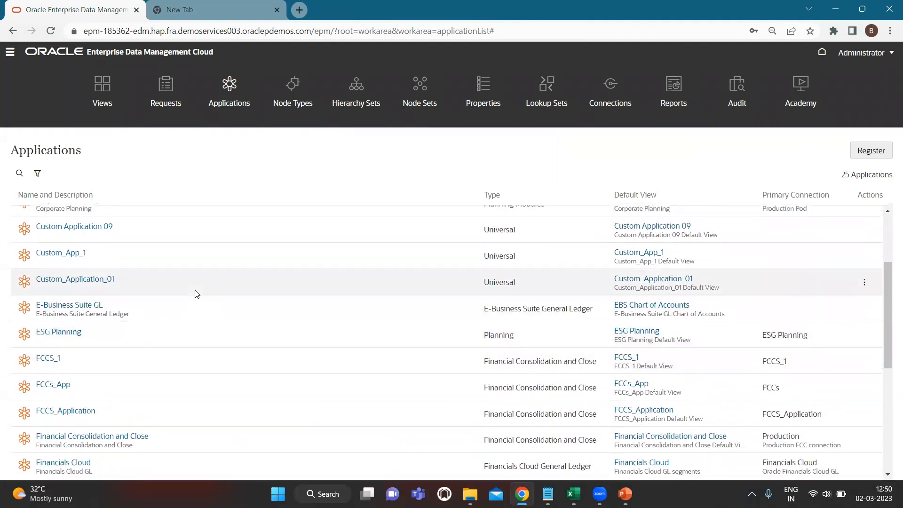
{"action": "left_click", "coordinate": [104, 89]}
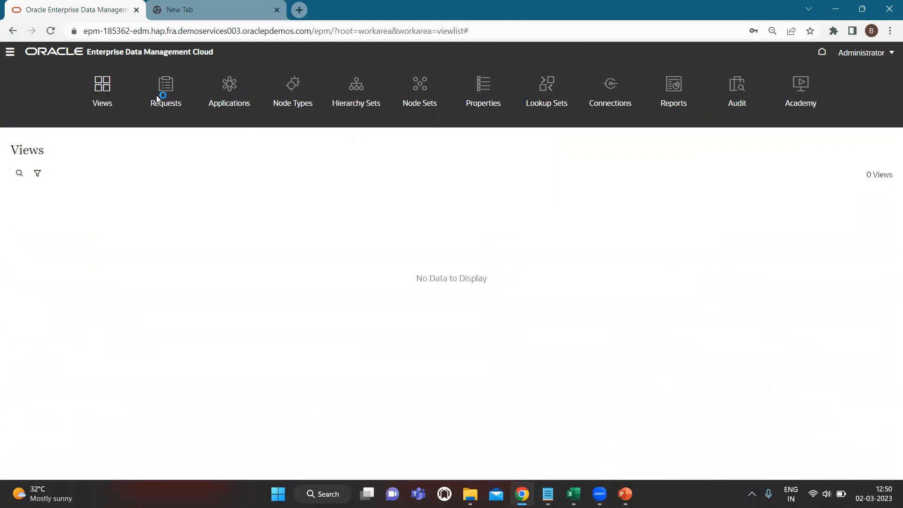
{"action": "scroll", "coordinate": [226, 295], "scroll_direction": "down", "scroll_amount": 3}
{"action": "scroll", "coordinate": [225, 297], "scroll_direction": "down", "scroll_amount": 3}
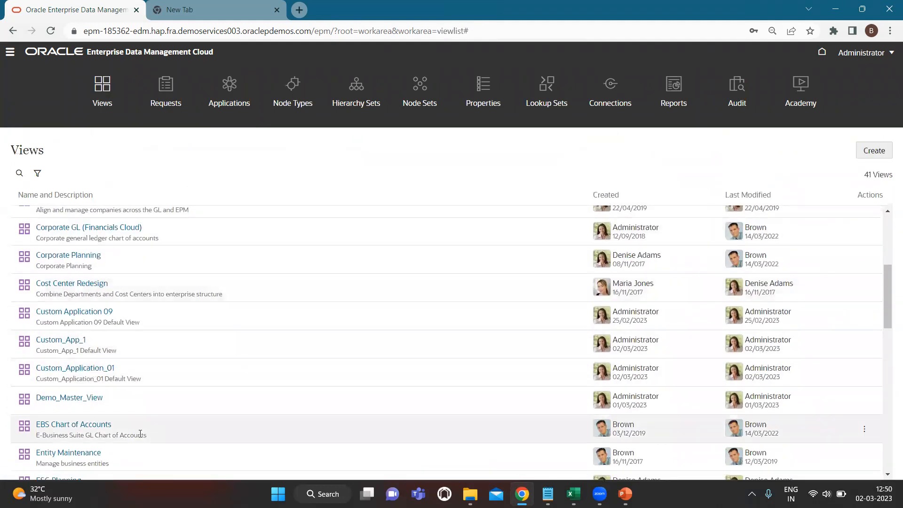
{"action": "scroll", "coordinate": [71, 362], "scroll_direction": "down", "scroll_amount": 6}
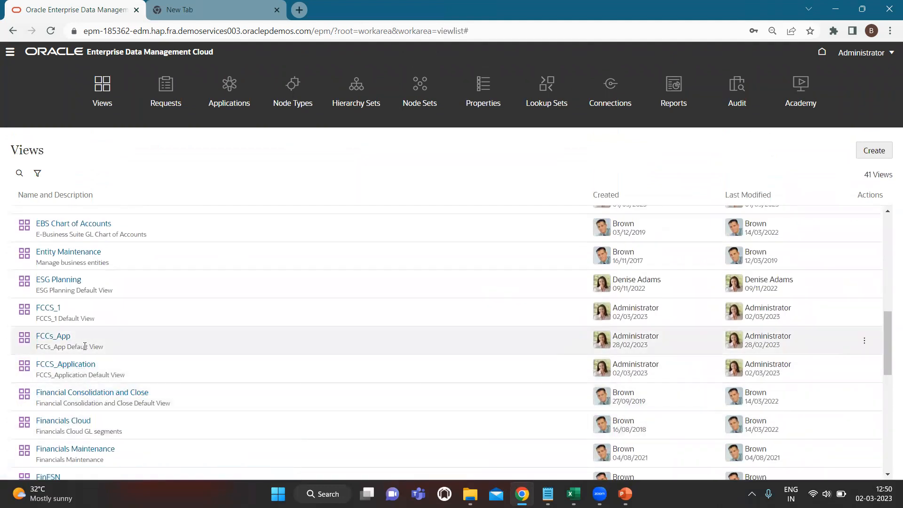
{"action": "scroll", "coordinate": [150, 357], "scroll_direction": "down", "scroll_amount": 5}
{"action": "scroll", "coordinate": [155, 345], "scroll_direction": "up", "scroll_amount": 6}
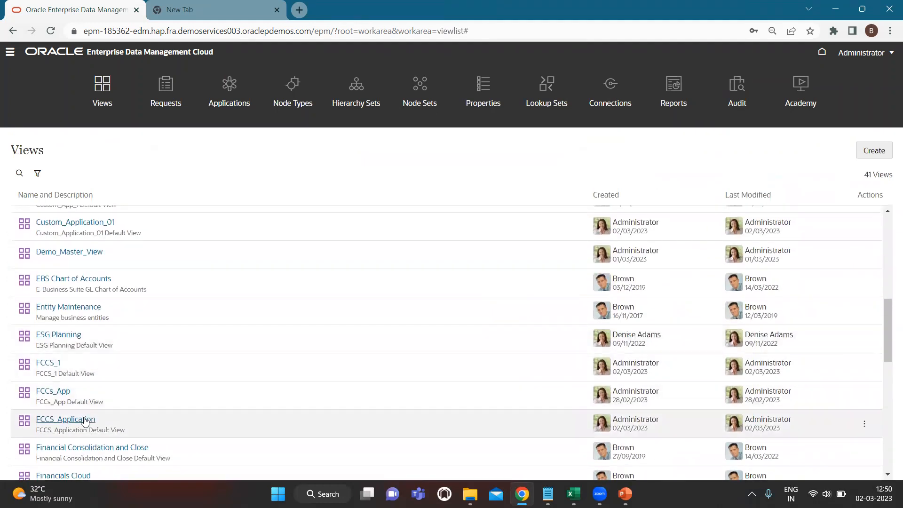
{"action": "scroll", "coordinate": [268, 346], "scroll_direction": "down", "scroll_amount": 1}
{"action": "scroll", "coordinate": [299, 311], "scroll_direction": "up", "scroll_amount": 6}
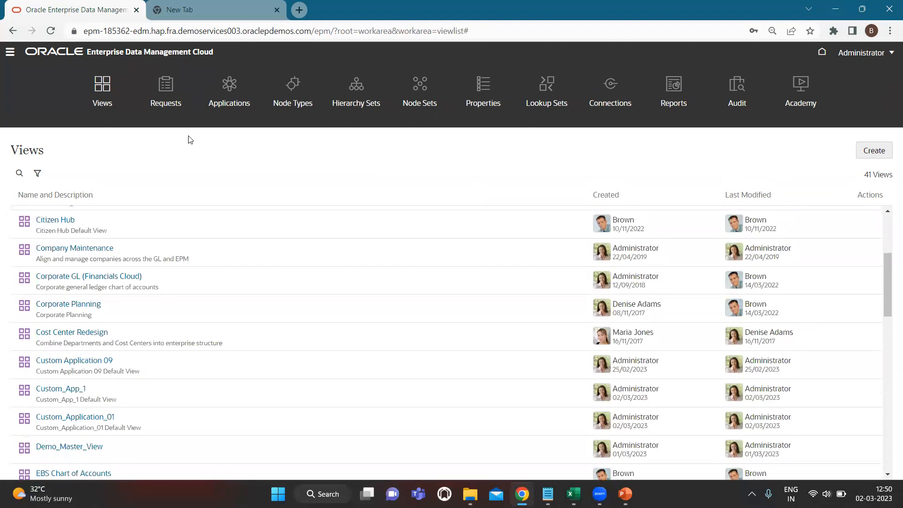
{"action": "scroll", "coordinate": [221, 354], "scroll_direction": "down", "scroll_amount": 1}
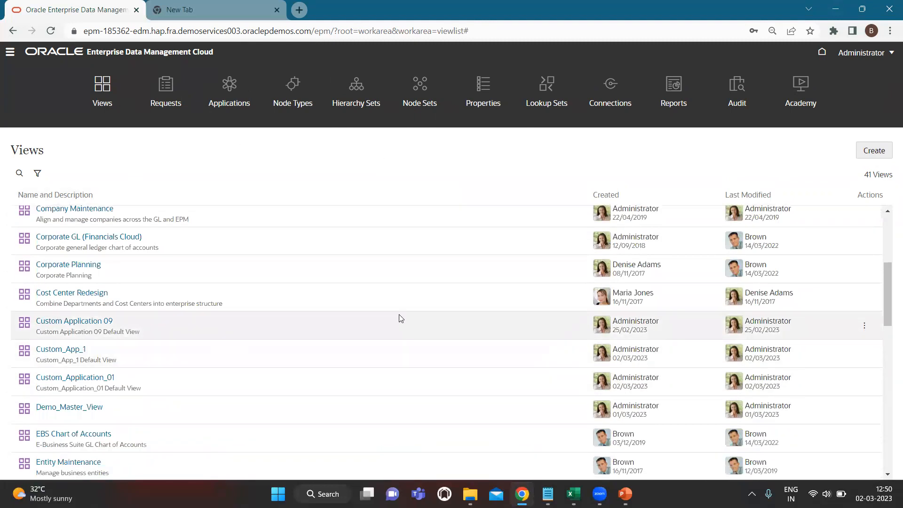
{"action": "scroll", "coordinate": [398, 329], "scroll_direction": "down", "scroll_amount": 4}
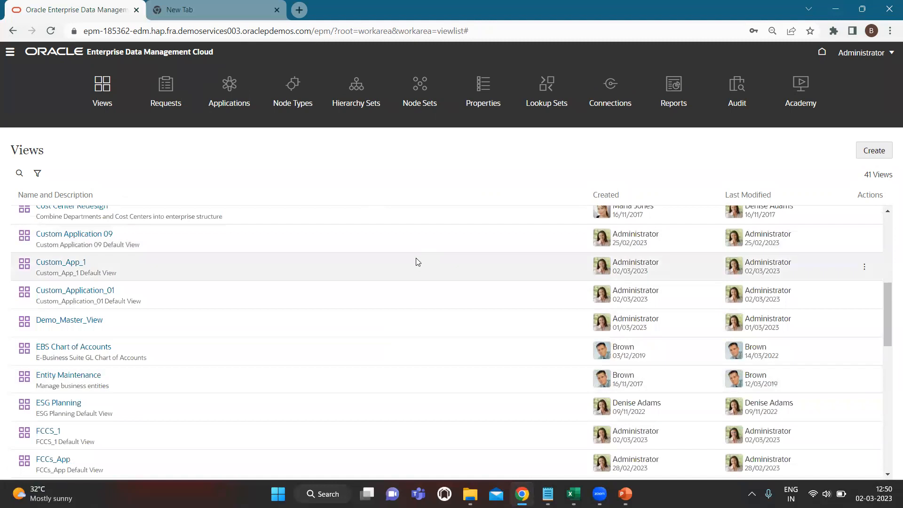
{"action": "scroll", "coordinate": [417, 262], "scroll_direction": "up", "scroll_amount": 5}
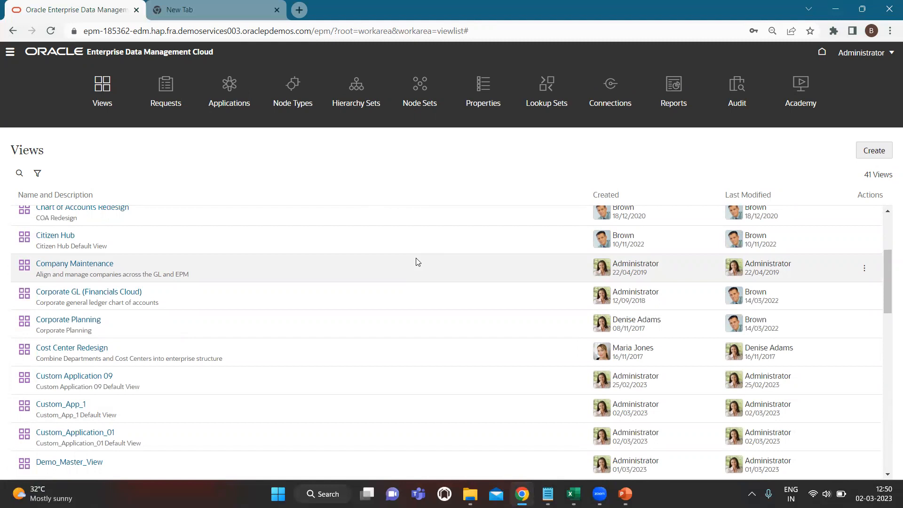
{"action": "left_click", "coordinate": [879, 156]}
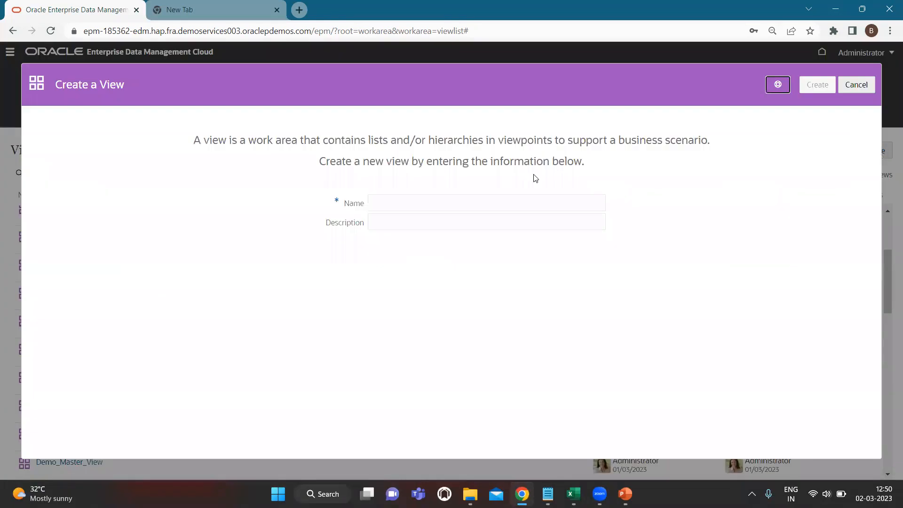
- Create a new view named 'Master View(ERP+EPM)'
{"action": "left_click", "coordinate": [472, 205]}
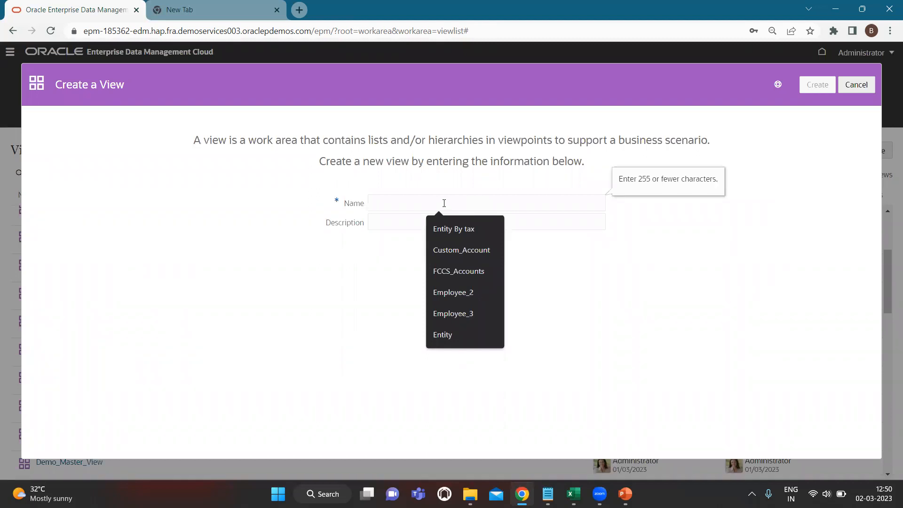
{"action": "type", "text": "Master View"}
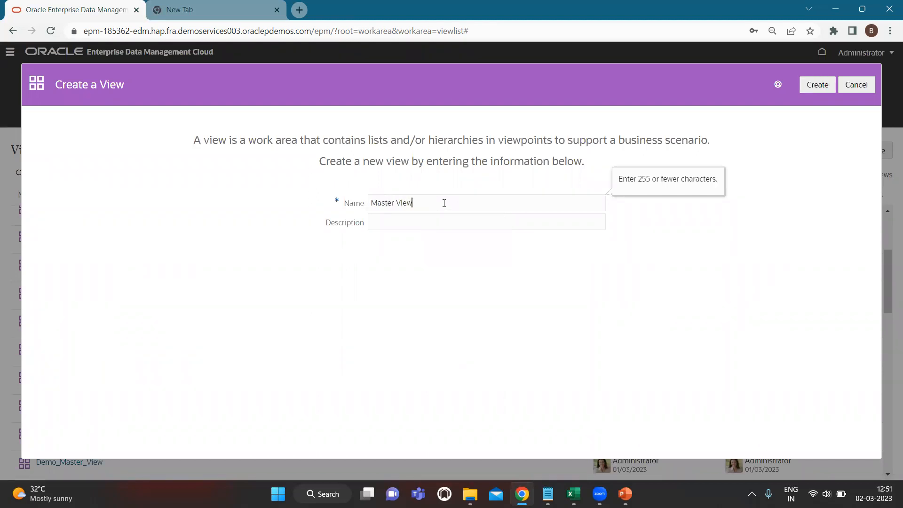
{"action": "key", "text": "BackSpace"}
{"action": "key", "text": "BackSpace"}
{"action": "key", "text": "BackSpace"}
{"action": "type", "text": "iew"}
{"action": "type", "text": "(ER"}
{"action": "type", "text": "p"}
{"action": "type", "text": "R"}
{"action": "key", "text": "BackSpace"}
{"action": "type", "text": "P+EPM)"}
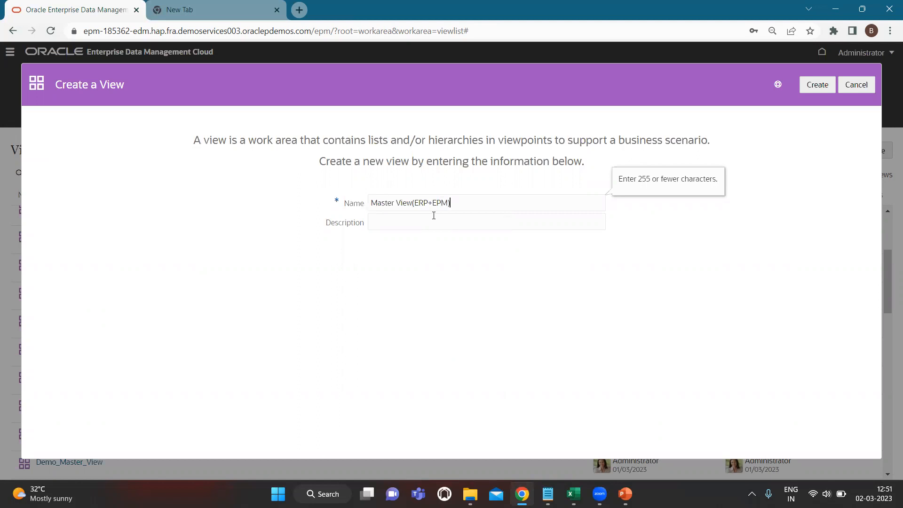
{"action": "left_click", "coordinate": [818, 85]}
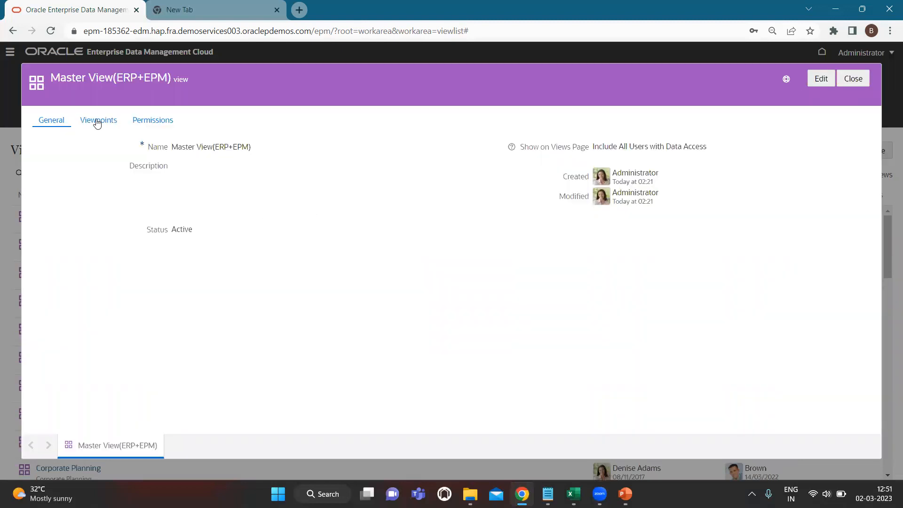
{"action": "left_click", "coordinate": [98, 123]}
- Start a new viewpoint in Master View(ERP+EPM) on Custom_Application_01's Account dimension
{"action": "left_click", "coordinate": [59, 120]}
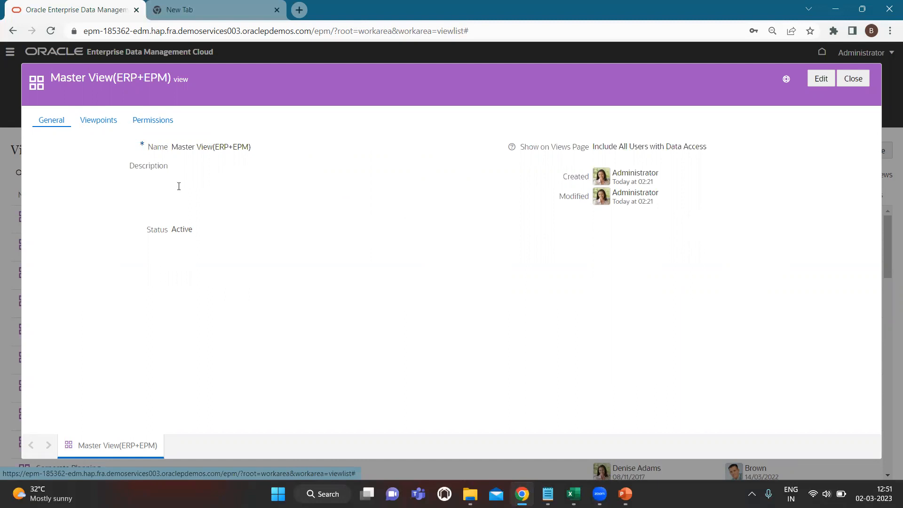
{"action": "left_click", "coordinate": [98, 123]}
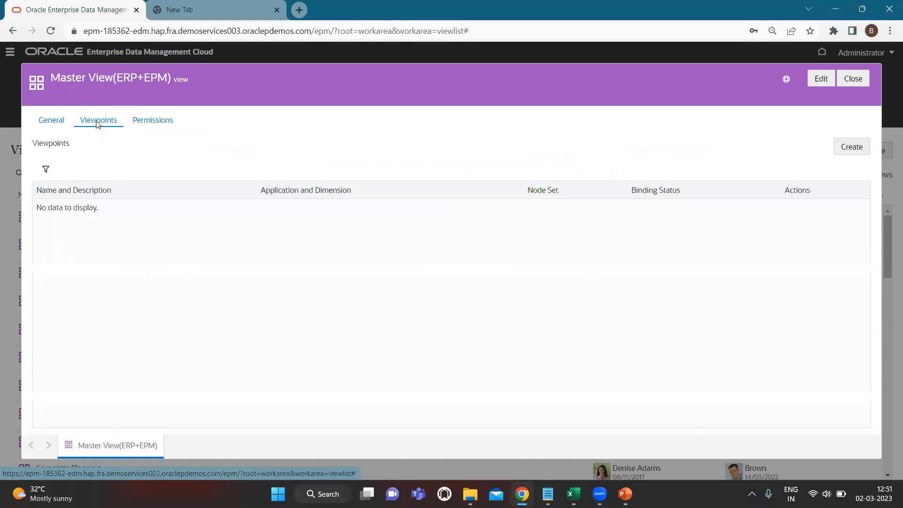
{"action": "left_click", "coordinate": [842, 155]}
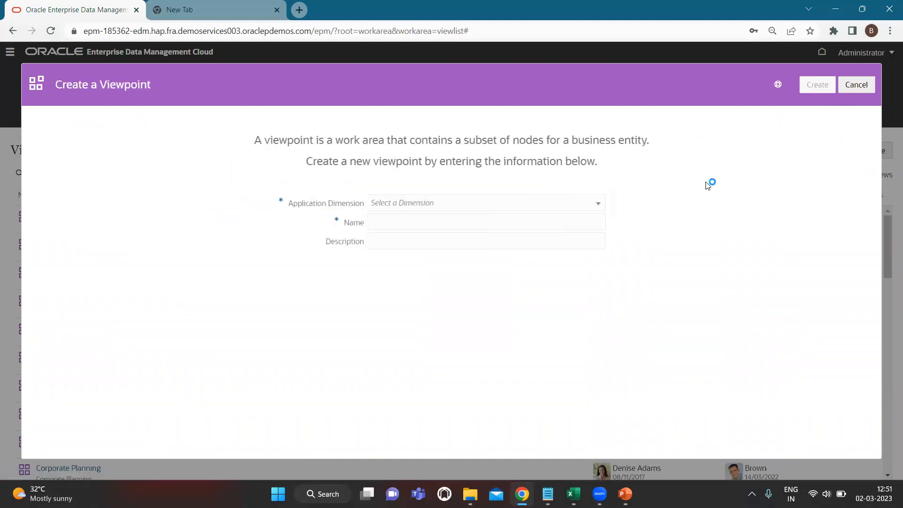
{"action": "left_click", "coordinate": [437, 208]}
{"action": "type", "text": "accou"}
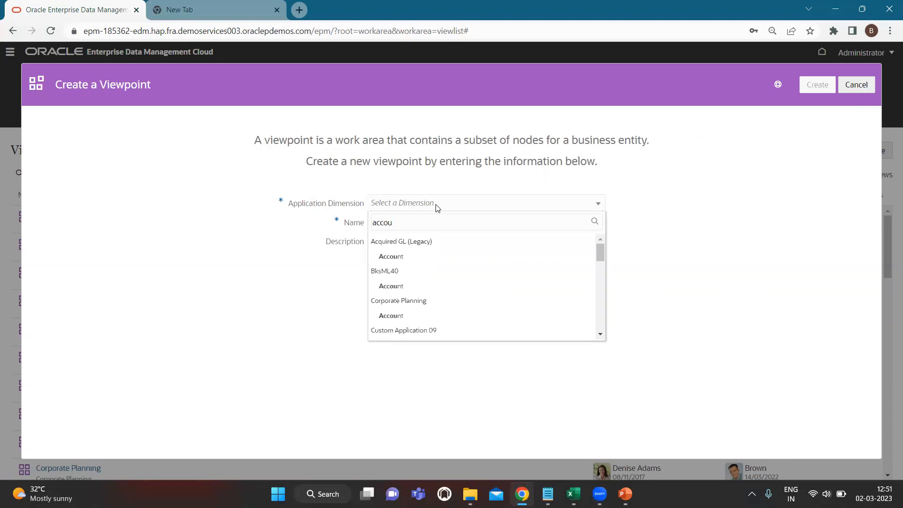
{"action": "scroll", "coordinate": [427, 306], "scroll_direction": "down", "scroll_amount": 2}
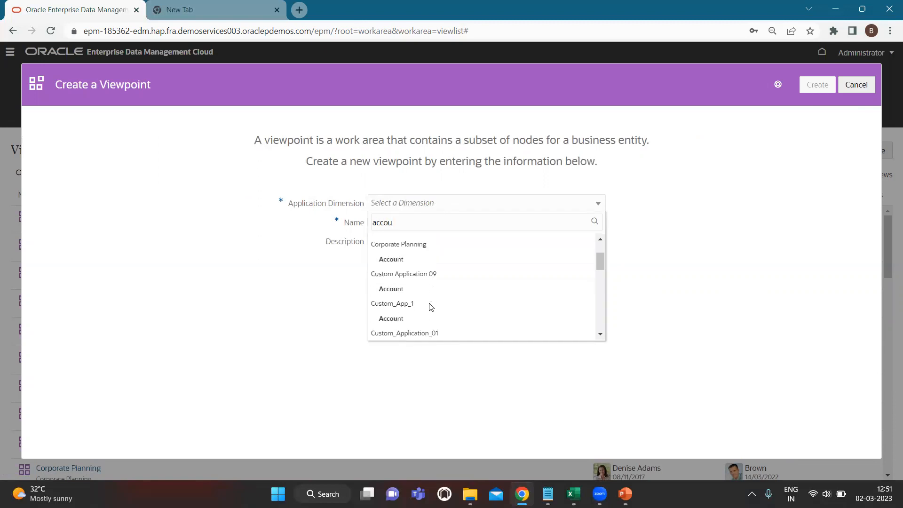
{"action": "scroll", "coordinate": [417, 305], "scroll_direction": "down", "scroll_amount": 2}
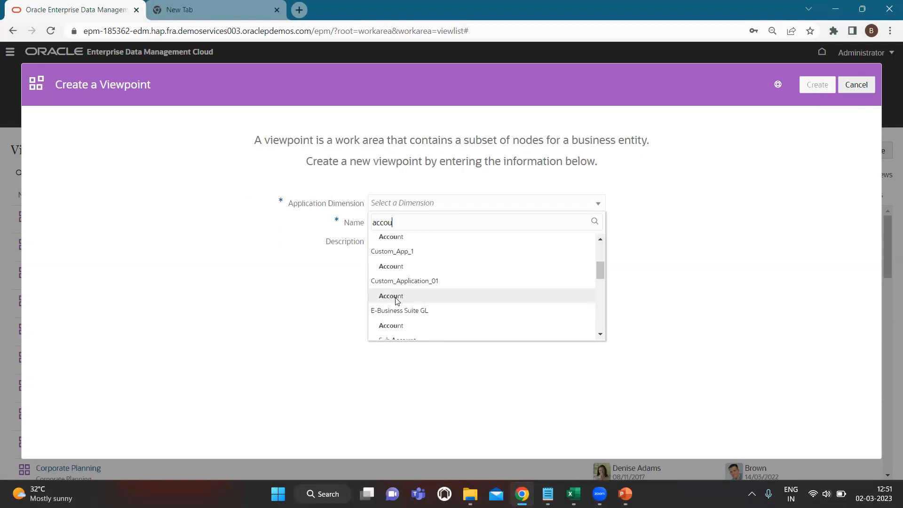
{"action": "left_click", "coordinate": [397, 297]}
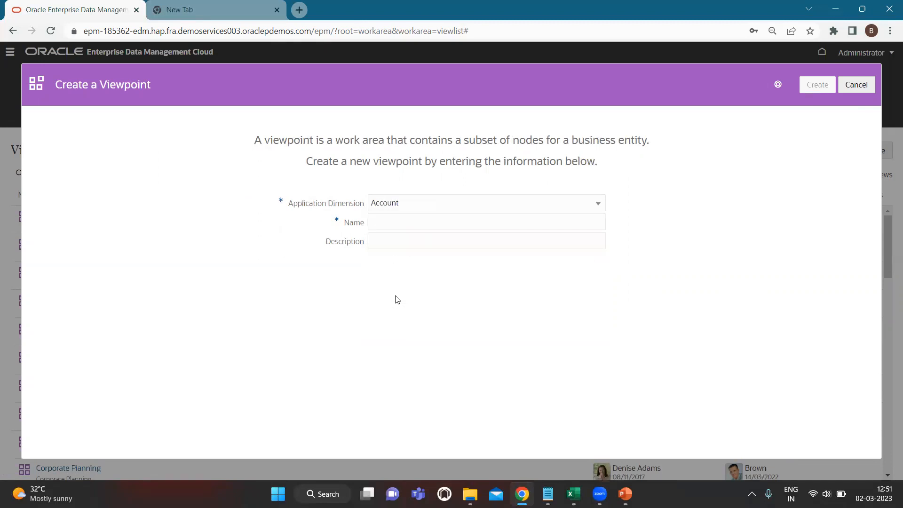
- Name the viewpoint Custom-Account-01 and create it
{"action": "left_click", "coordinate": [397, 222]}
{"action": "type", "text": "Custom-"}
{"action": "left_click", "coordinate": [440, 250]}
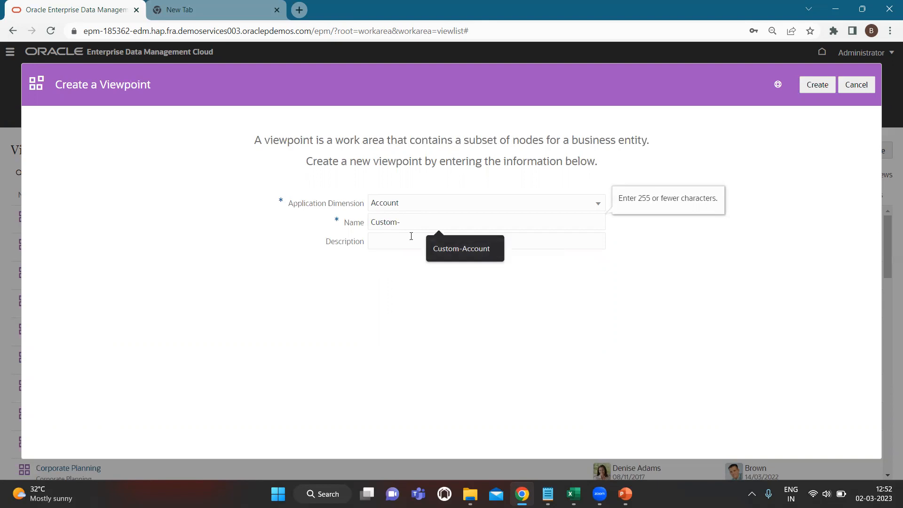
{"action": "left_click", "coordinate": [453, 244]}
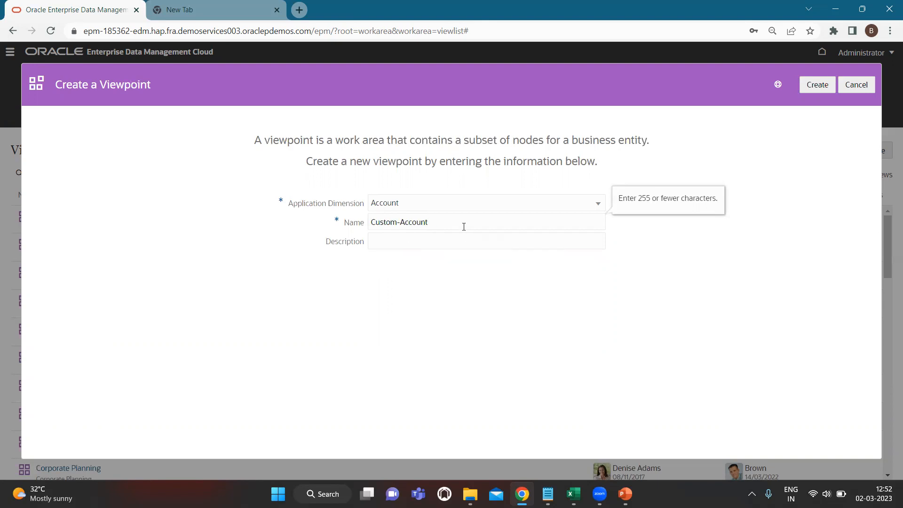
{"action": "type", "text": "-01"}
{"action": "left_click", "coordinate": [817, 87]}
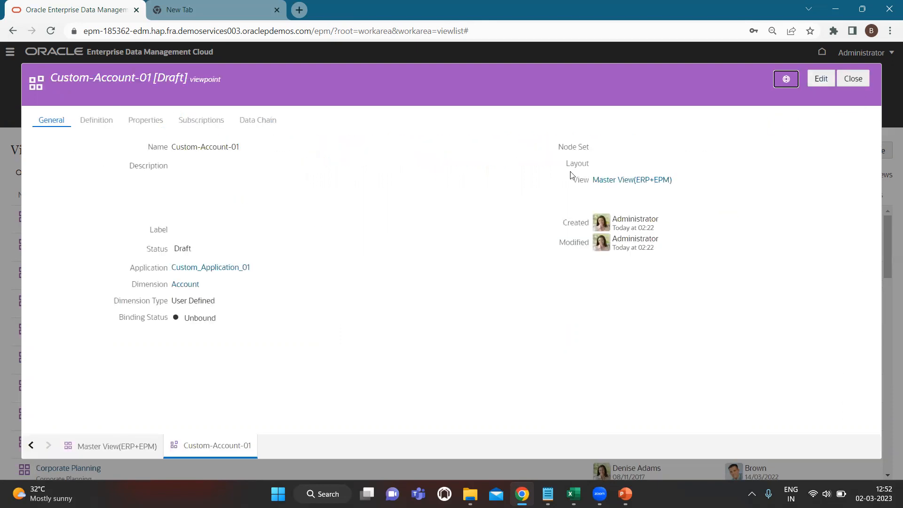
- Bind Custom-Account-01 to the Account node set, save it, and return to the Views list
{"action": "left_click", "coordinate": [827, 78]}
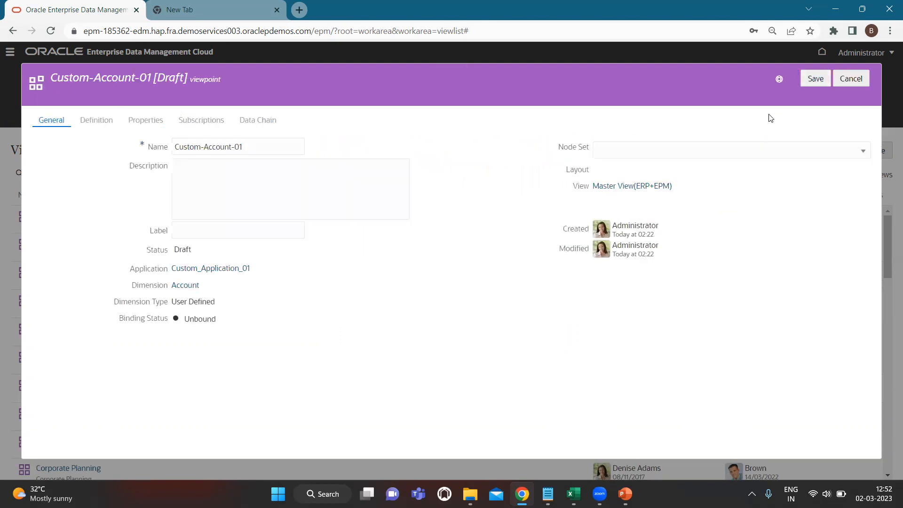
{"action": "left_click", "coordinate": [657, 151]}
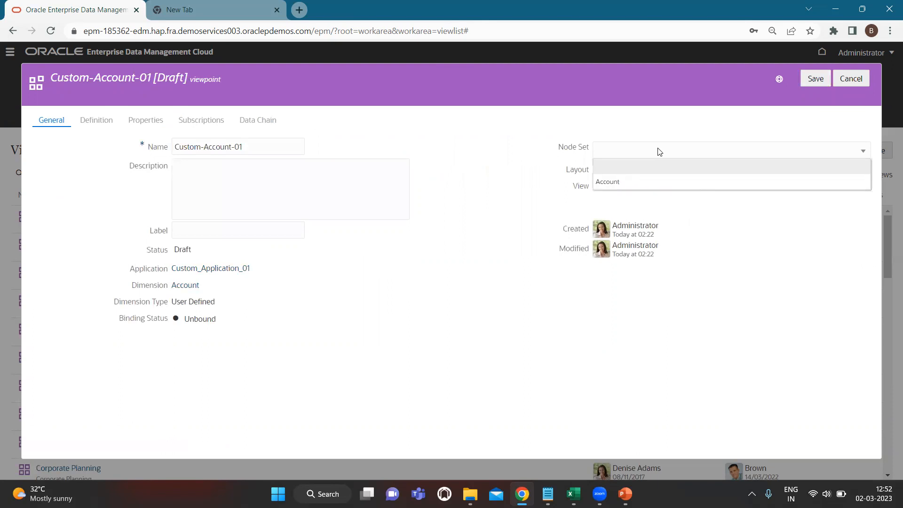
{"action": "left_click", "coordinate": [638, 180]}
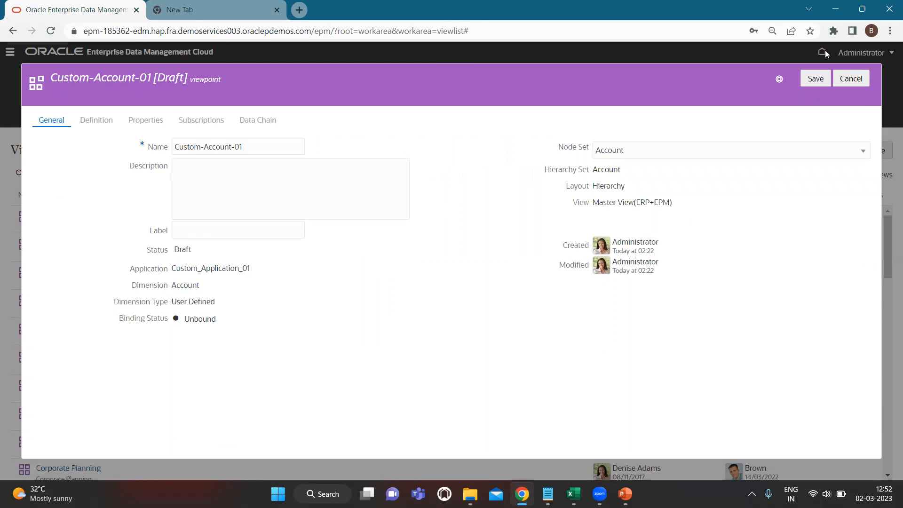
{"action": "left_click", "coordinate": [815, 78]}
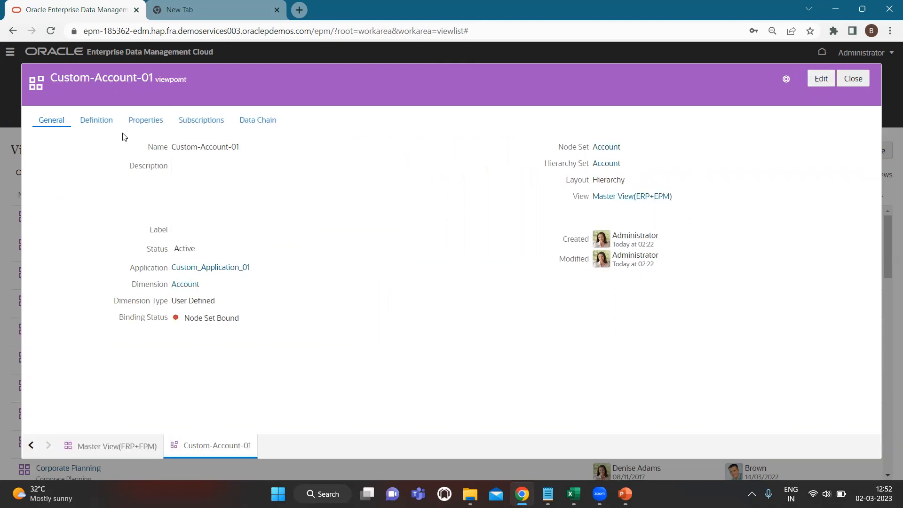
{"action": "left_click", "coordinate": [853, 78]}
{"action": "scroll", "coordinate": [244, 415], "scroll_direction": "down", "scroll_amount": 3}
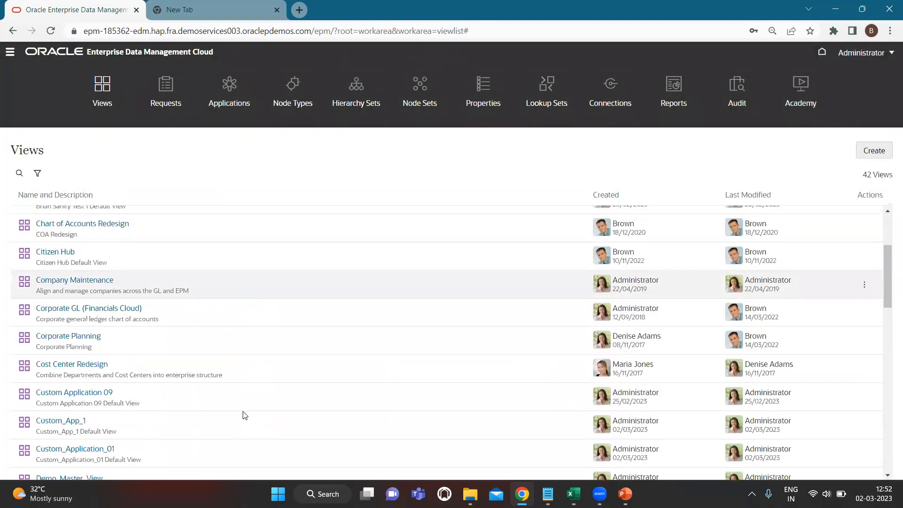
{"action": "scroll", "coordinate": [244, 415], "scroll_direction": "down", "scroll_amount": 5}
{"action": "scroll", "coordinate": [176, 390], "scroll_direction": "down", "scroll_amount": 5}
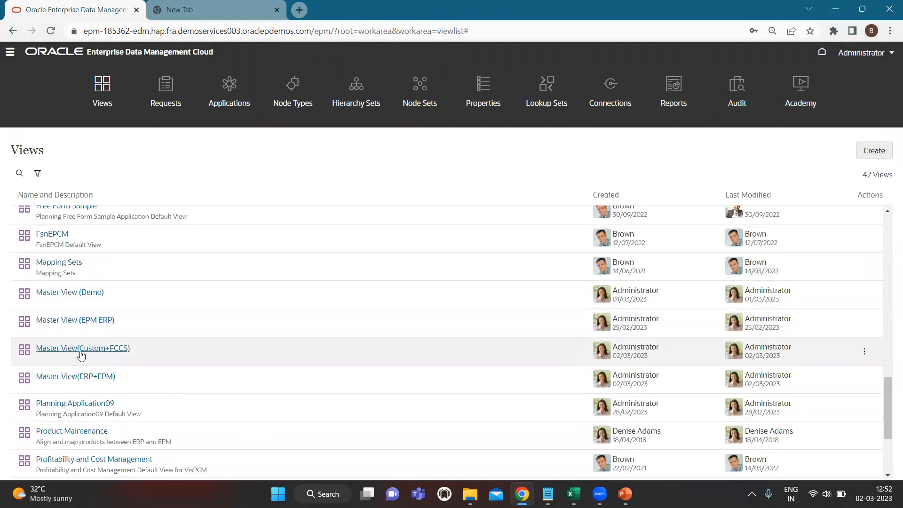
{"action": "left_click", "coordinate": [78, 375]}
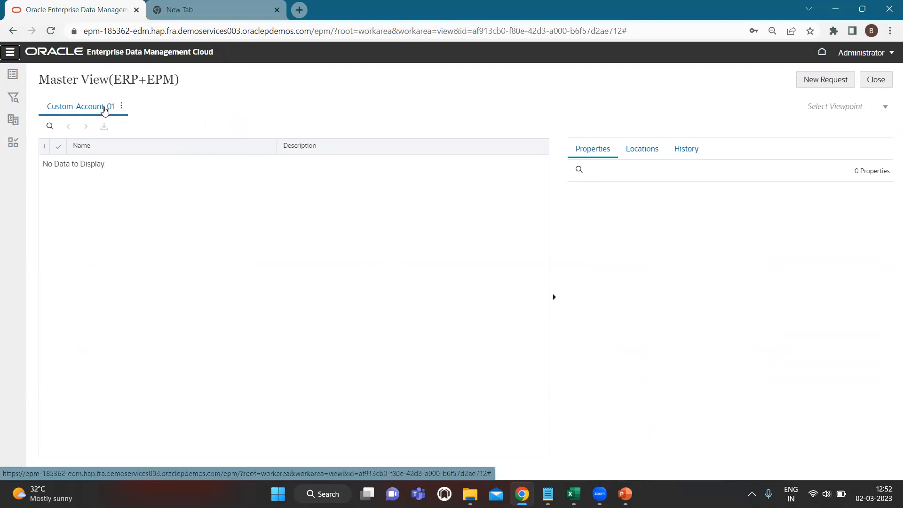
{"action": "left_click", "coordinate": [873, 80]}
{"action": "scroll", "coordinate": [263, 340], "scroll_direction": "down", "scroll_amount": 10}
{"action": "scroll", "coordinate": [262, 341], "scroll_direction": "down", "scroll_amount": 5}
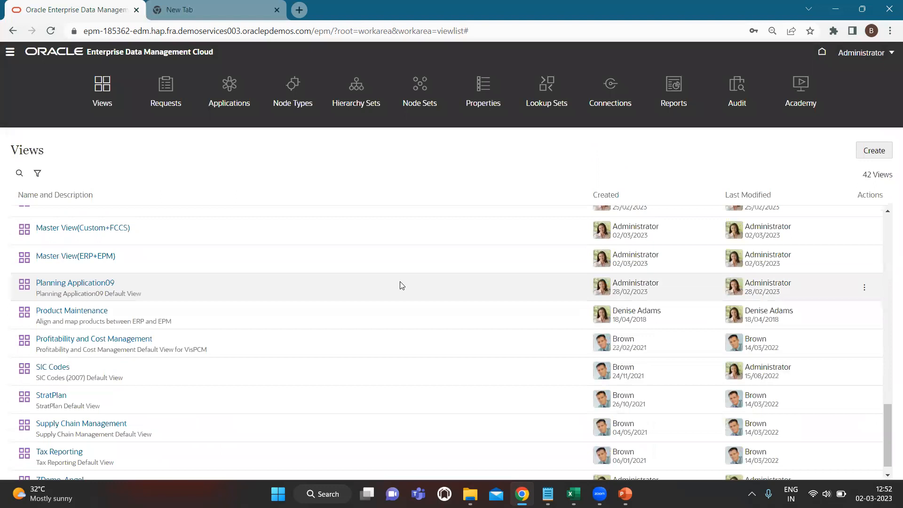
{"action": "scroll", "coordinate": [401, 284], "scroll_direction": "up", "scroll_amount": 1}
{"action": "left_click", "coordinate": [864, 290]}
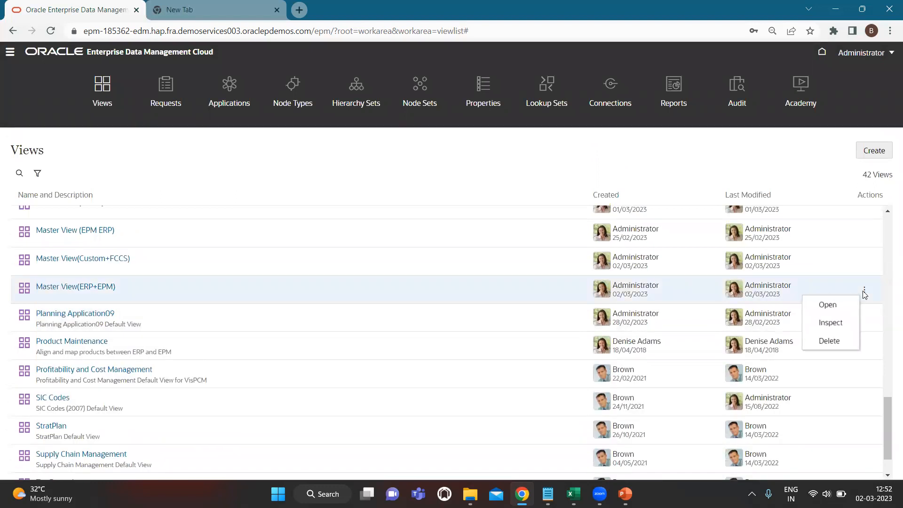
- Start another viewpoint in Master View(ERP+EPM) on FCCS_Application's Account dimension
{"action": "left_click", "coordinate": [840, 327]}
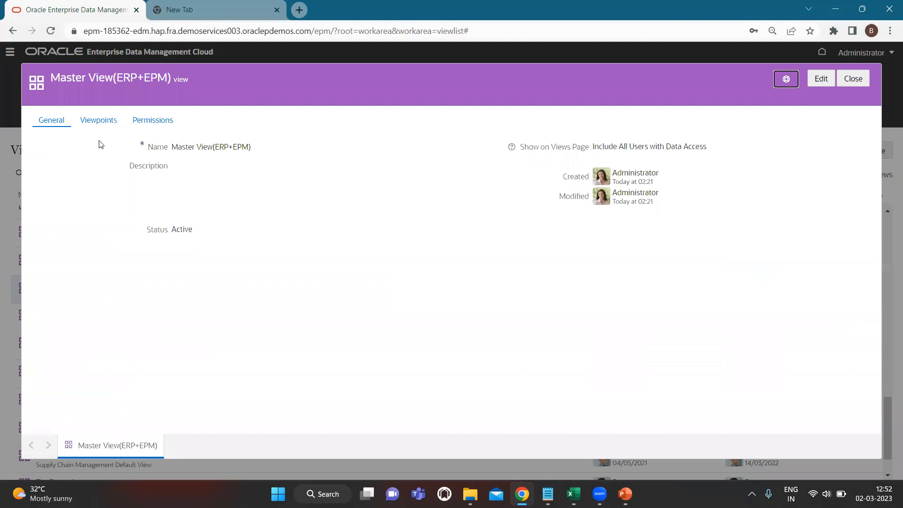
{"action": "left_click", "coordinate": [100, 121]}
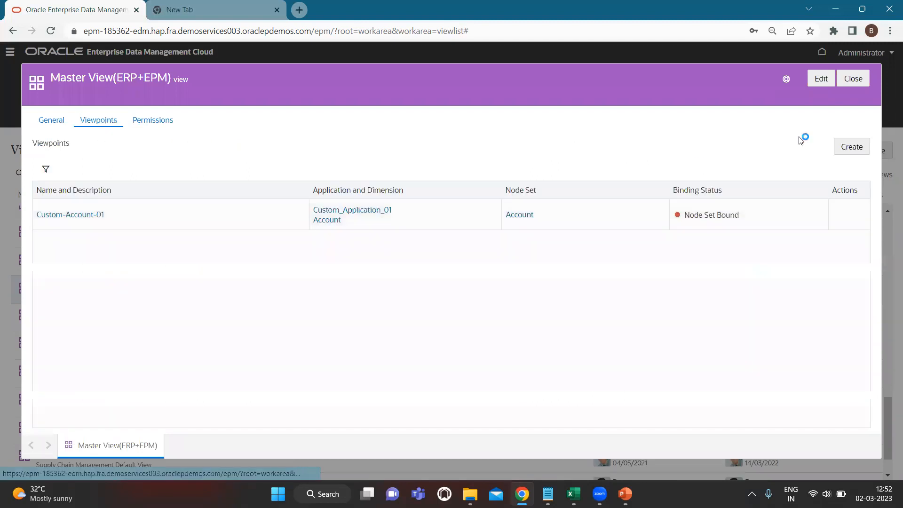
{"action": "left_click", "coordinate": [850, 146]}
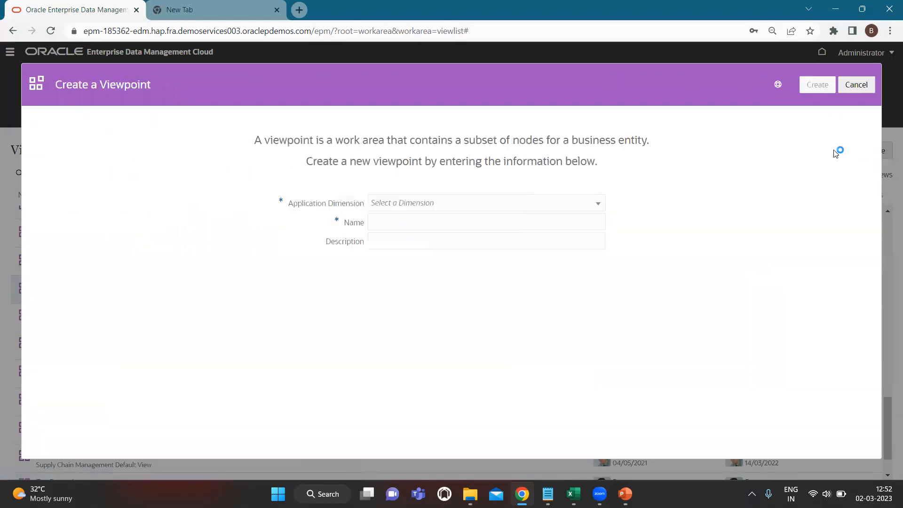
{"action": "left_click", "coordinate": [434, 206]}
{"action": "type", "text": "Account"}
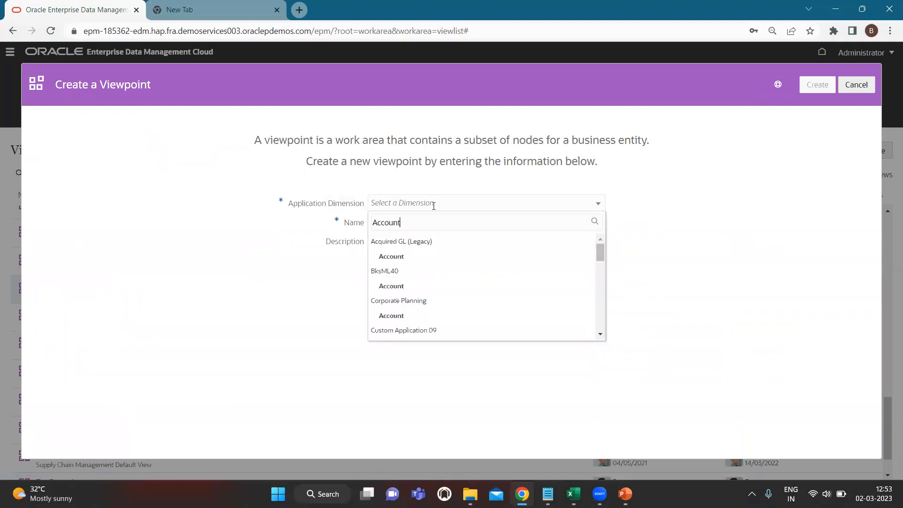
{"action": "scroll", "coordinate": [453, 263], "scroll_direction": "down", "scroll_amount": 3}
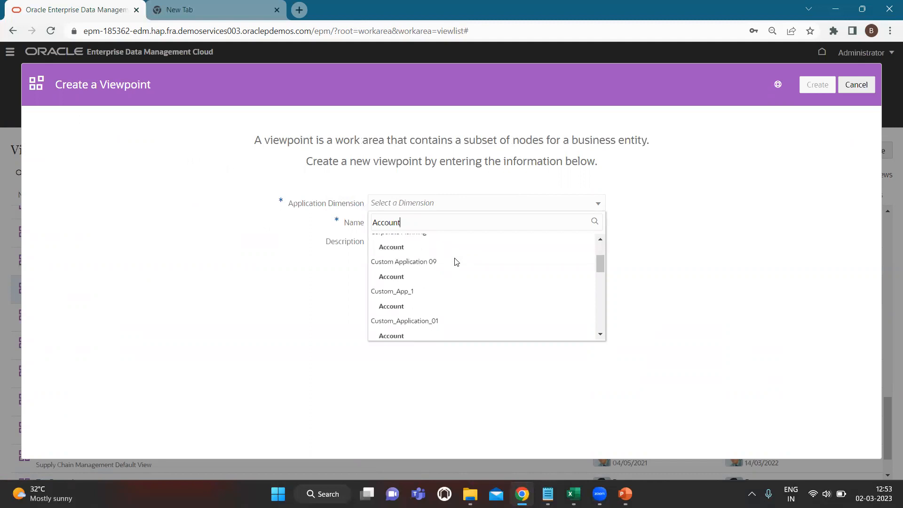
{"action": "scroll", "coordinate": [455, 261], "scroll_direction": "down", "scroll_amount": 6}
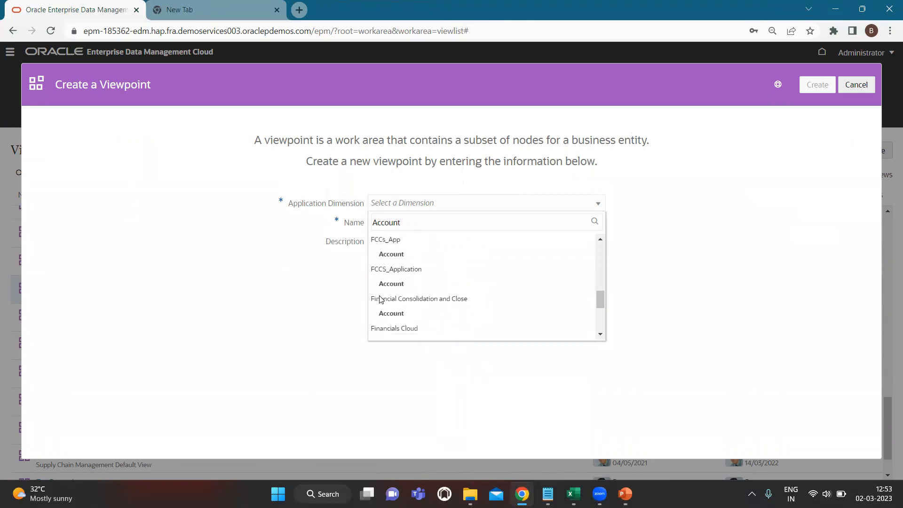
{"action": "left_click", "coordinate": [401, 284]}
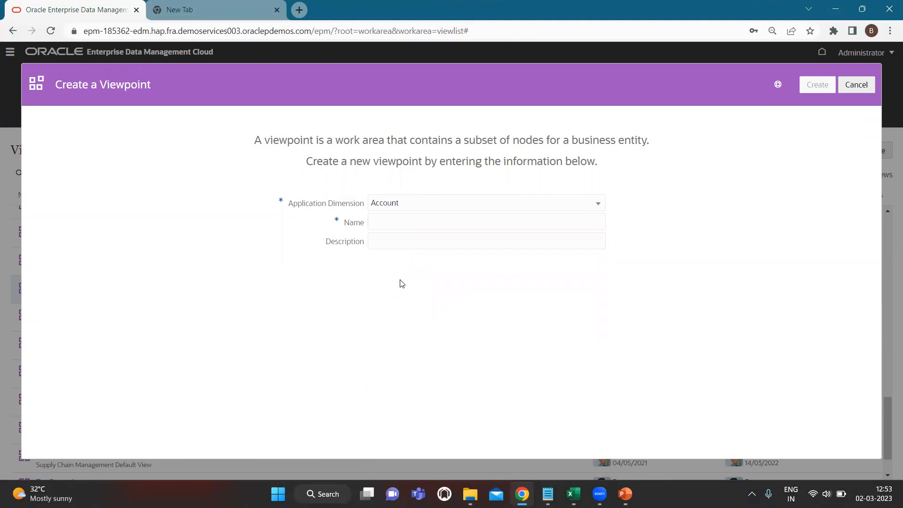
- Name the viewpoint FCCS_App and create it
{"action": "left_click", "coordinate": [427, 225]}
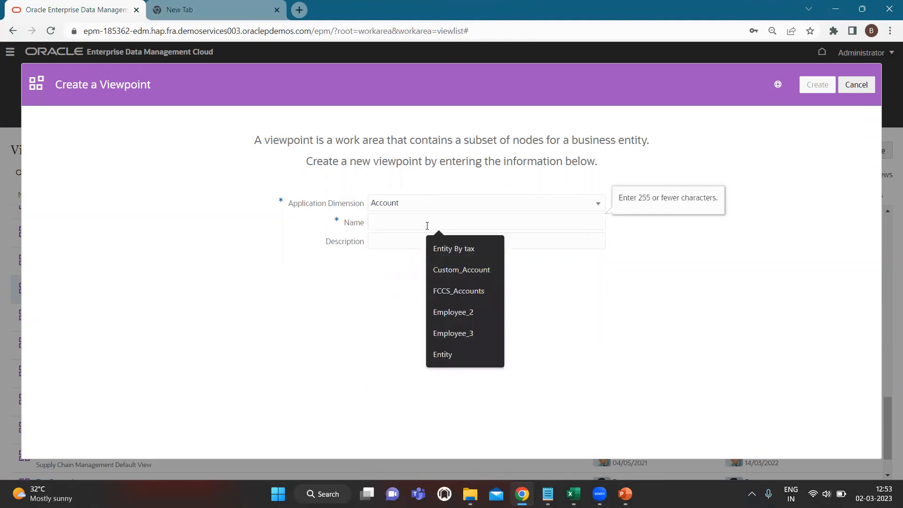
{"action": "type", "text": "FCC"}
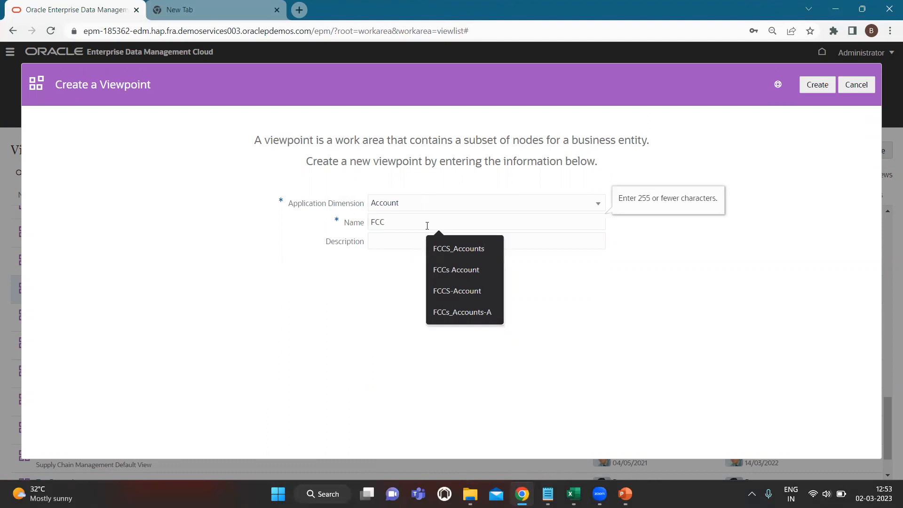
{"action": "type", "text": "S_"}
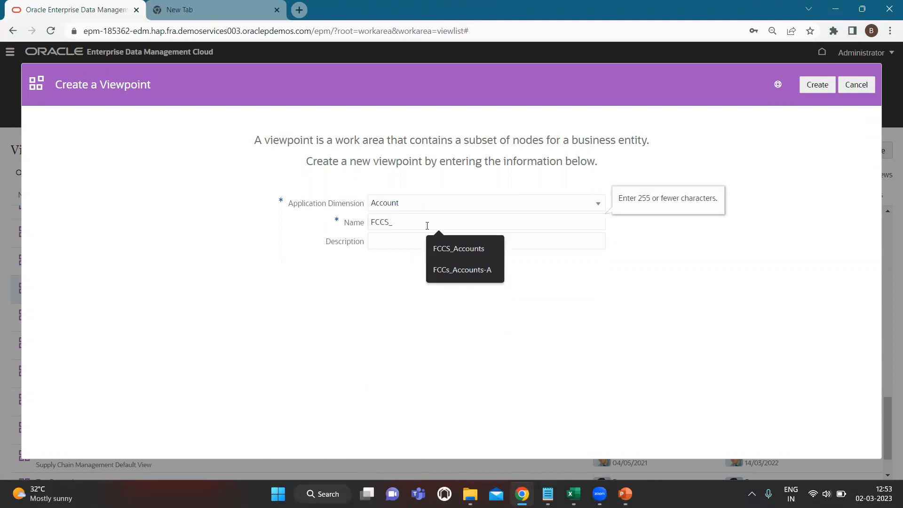
{"action": "type", "text": "App"}
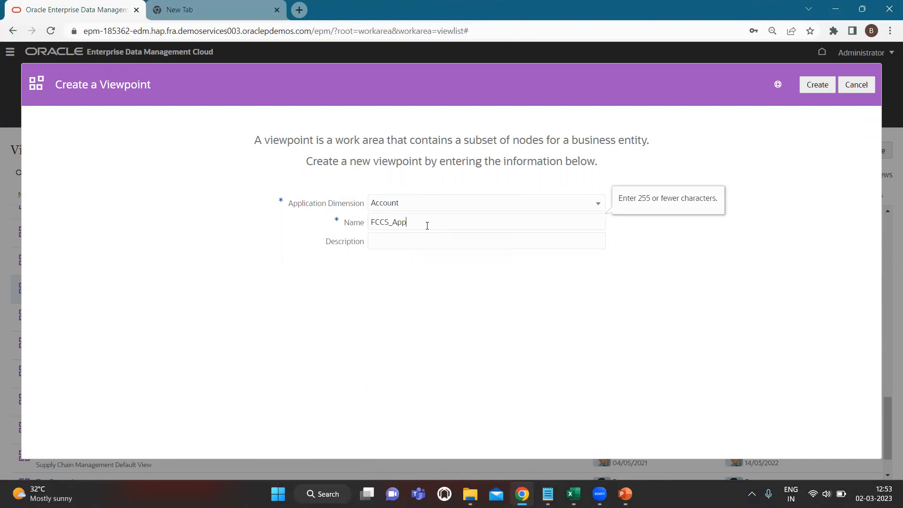
{"action": "type", "text": "_01"}
{"action": "key", "text": "BackSpace"}
{"action": "left_click", "coordinate": [820, 83]}
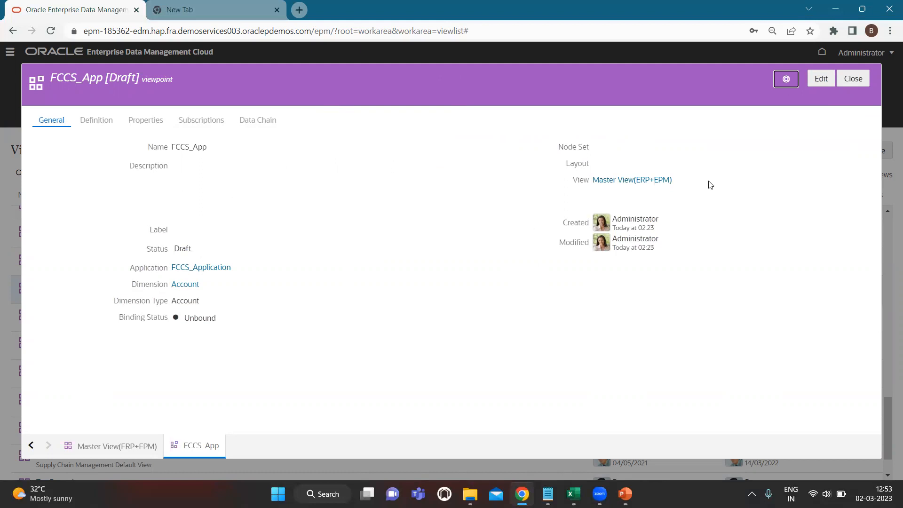
- Bind the FCCS_App viewpoint to the Account node set and save it
{"action": "left_click", "coordinate": [822, 80]}
{"action": "left_click", "coordinate": [648, 152]}
{"action": "left_click", "coordinate": [630, 182]}
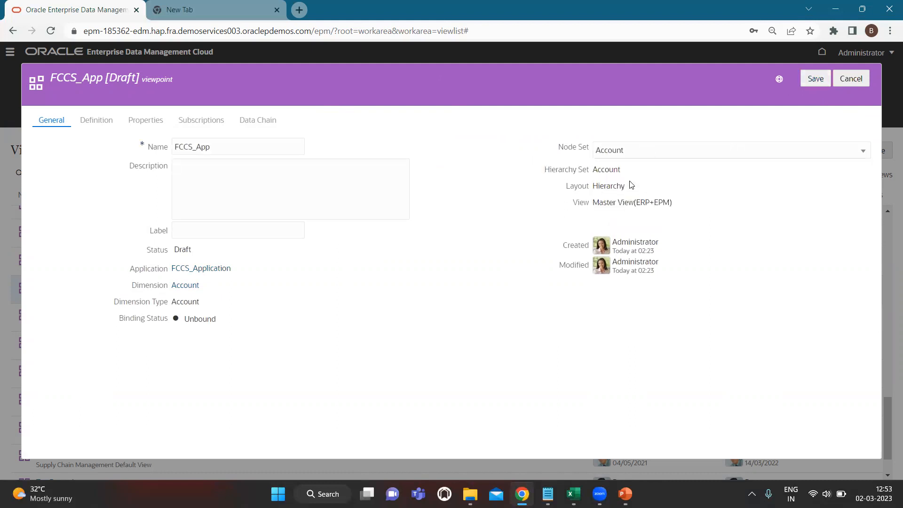
{"action": "left_click", "coordinate": [815, 79]}
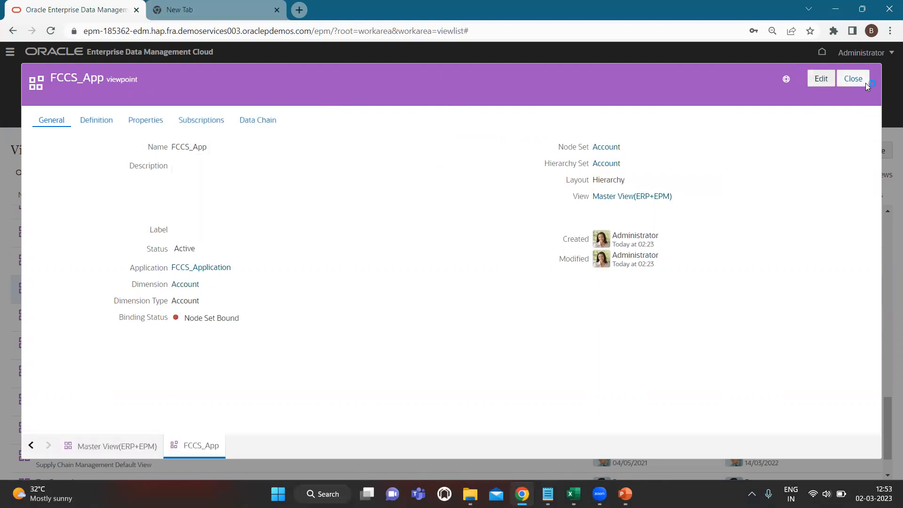
- Reopen Master View(ERP+EPM) and check its empty Custom-Account-01 and FCCS_App viewpoints
{"action": "left_click", "coordinate": [853, 78]}
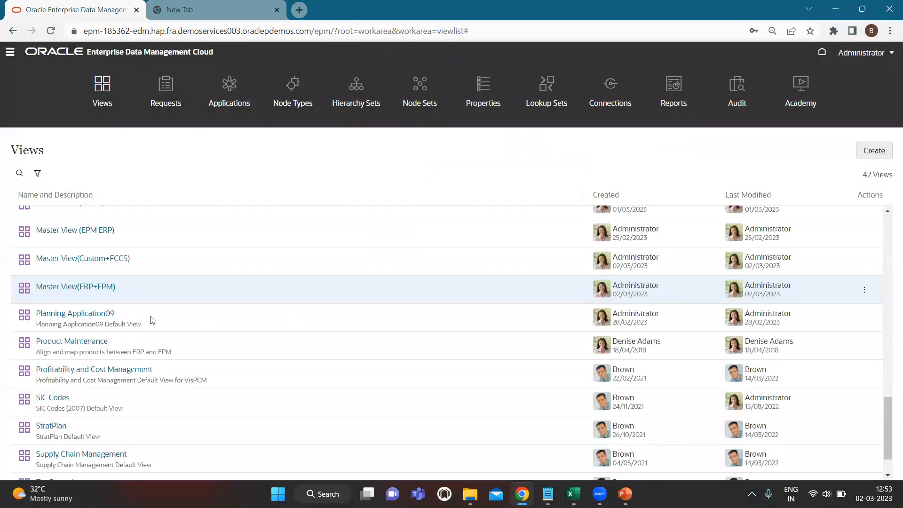
{"action": "scroll", "coordinate": [128, 350], "scroll_direction": "up", "scroll_amount": 3}
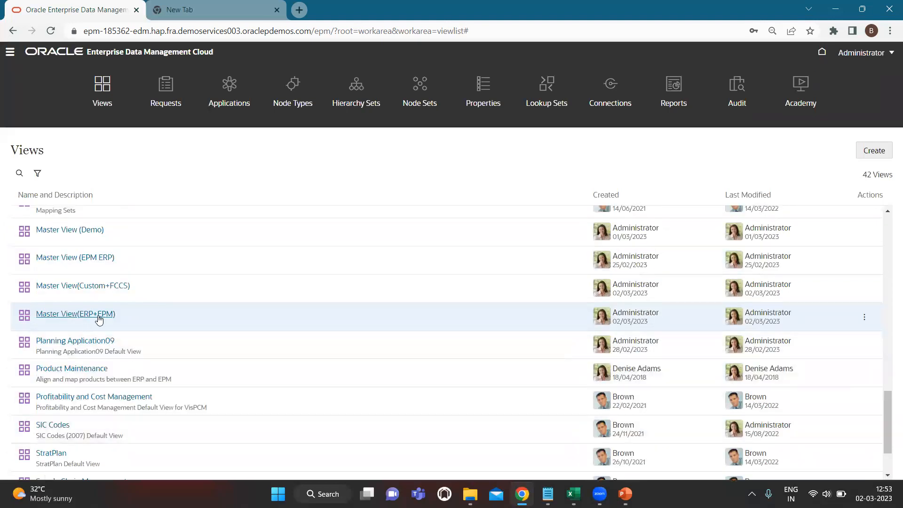
{"action": "left_click", "coordinate": [99, 319]}
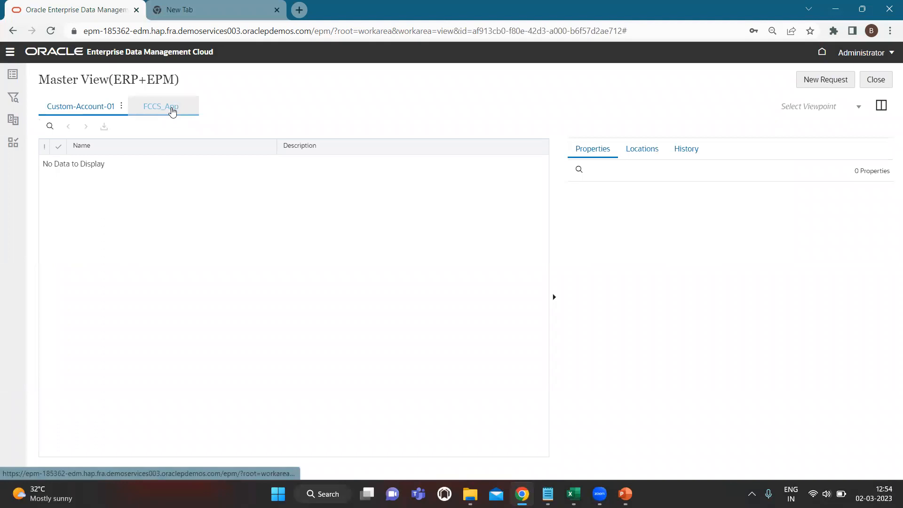
{"action": "left_click", "coordinate": [172, 112]}
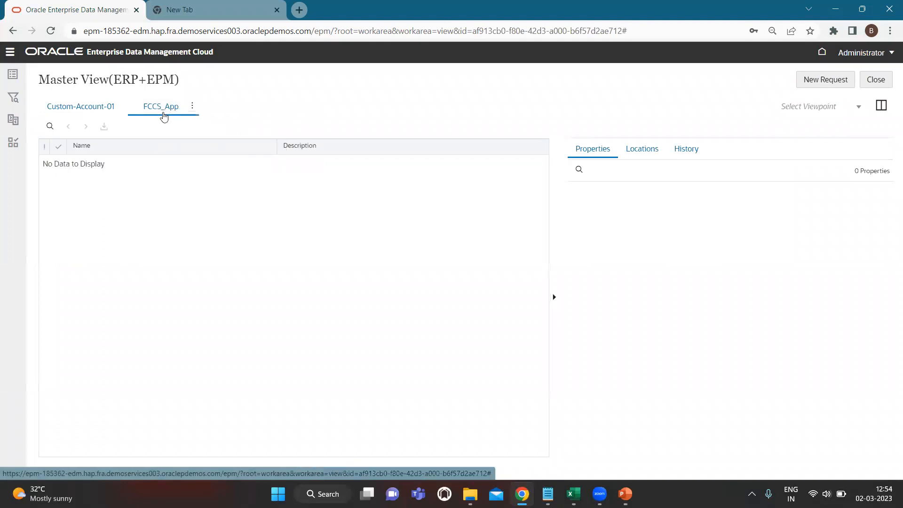
{"action": "left_click", "coordinate": [100, 107]}
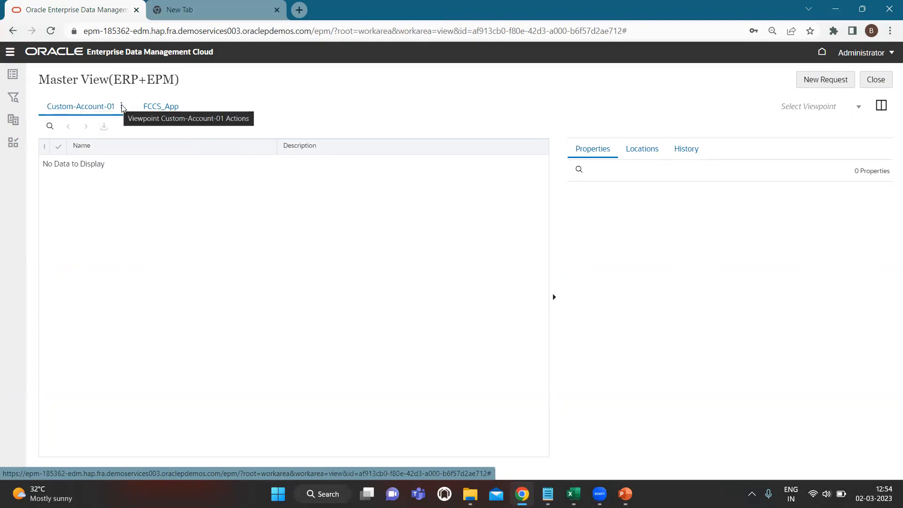
{"action": "left_click", "coordinate": [121, 106]}
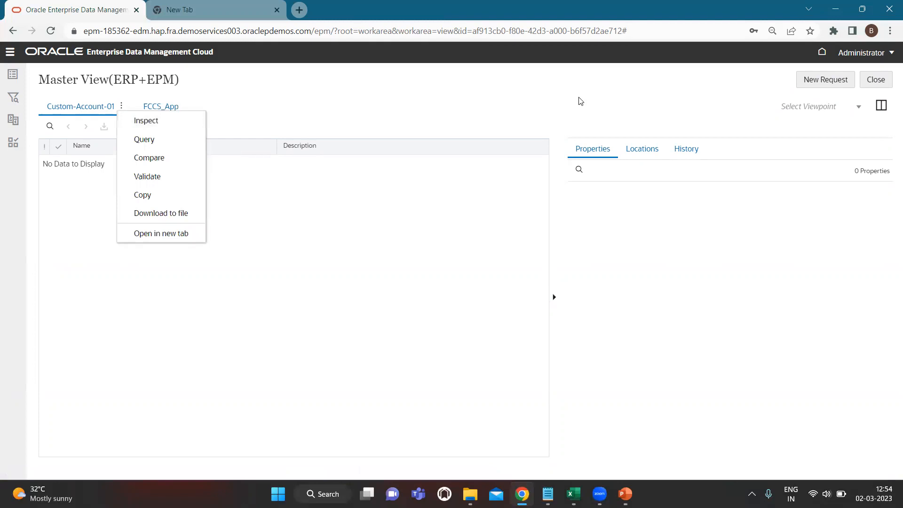
{"action": "key", "text": "alt+Tab"}
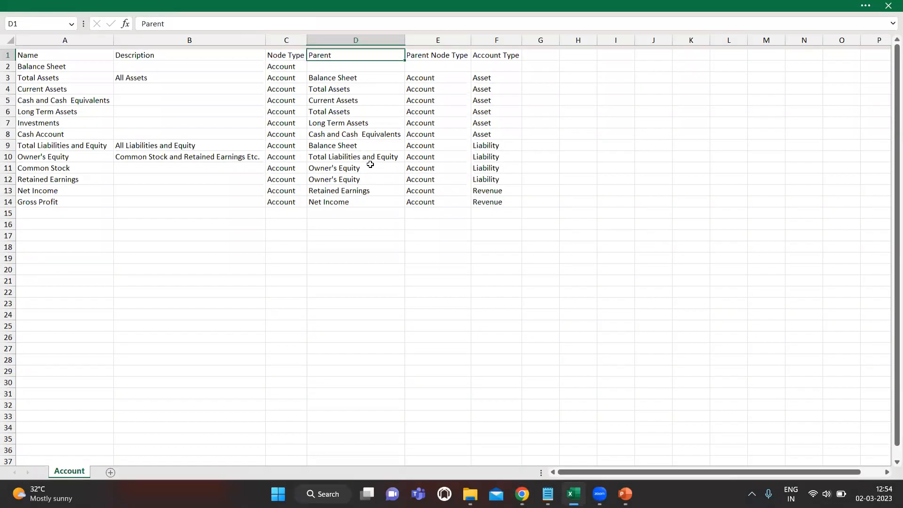
{"action": "key", "text": "alt+Tab"}
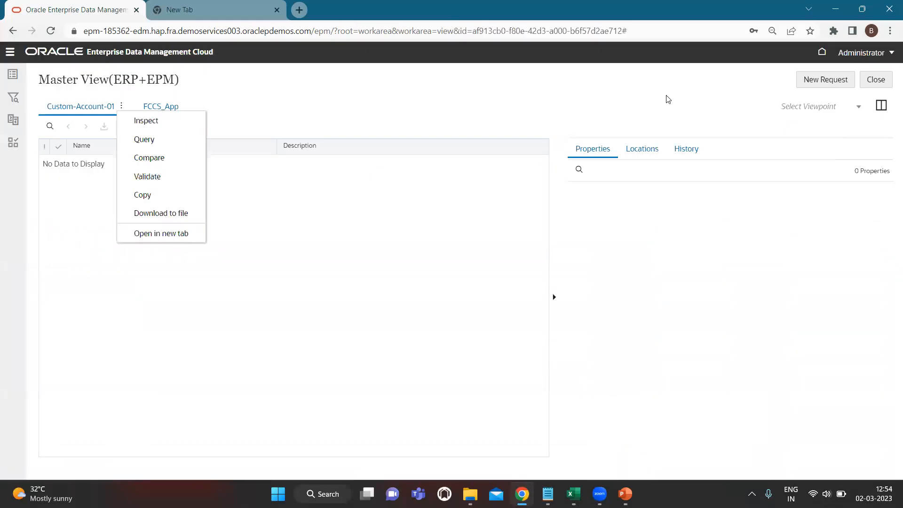
- Create a new request on the view titled 'Add ChartofAccounts'
{"action": "left_click", "coordinate": [829, 83]}
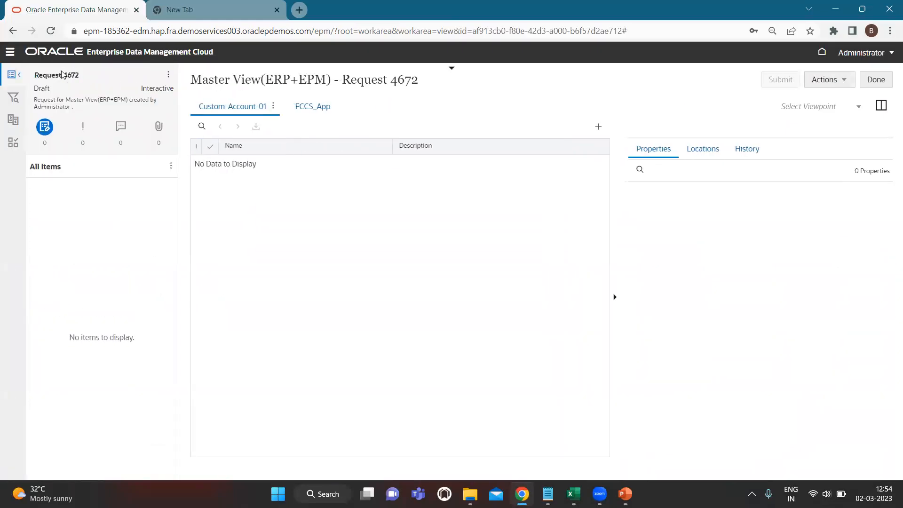
{"action": "double_click", "coordinate": [79, 75]}
{"action": "key", "text": "BackSpace"}
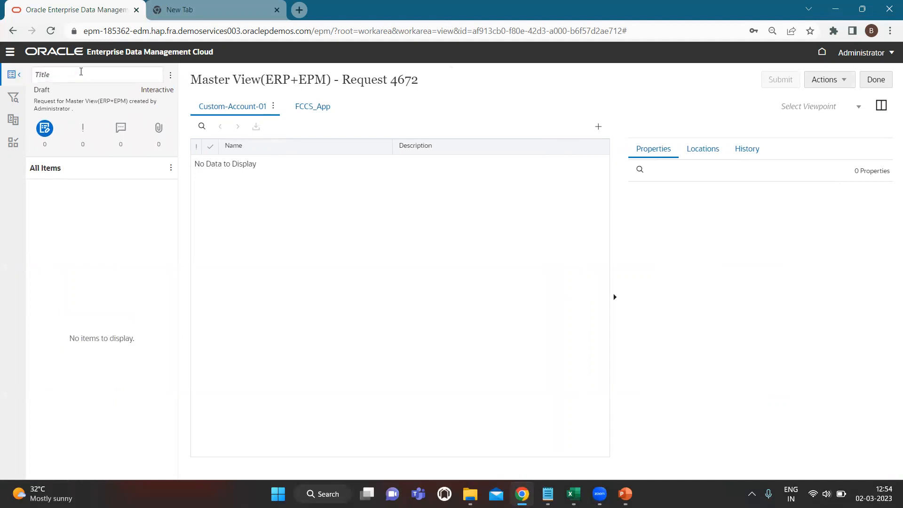
{"action": "type", "text": "Add"}
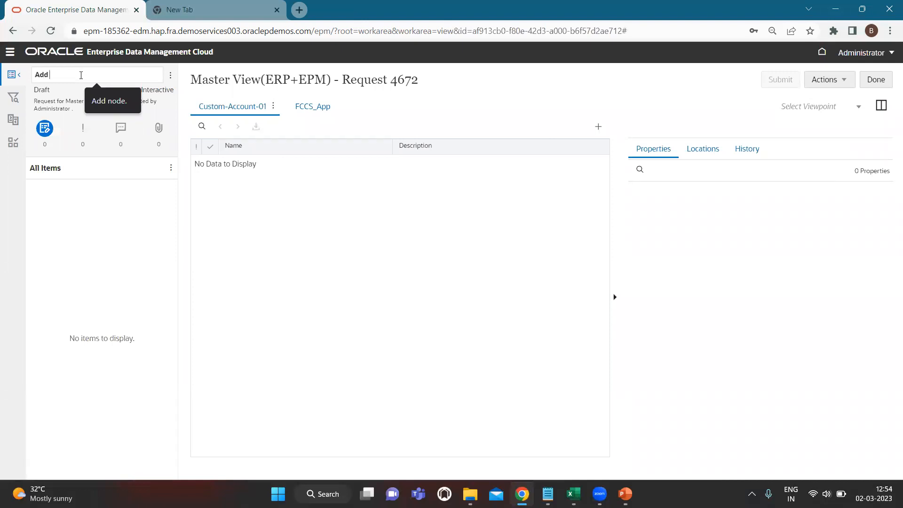
{"action": "type", "text": "ChartofAccounts"}
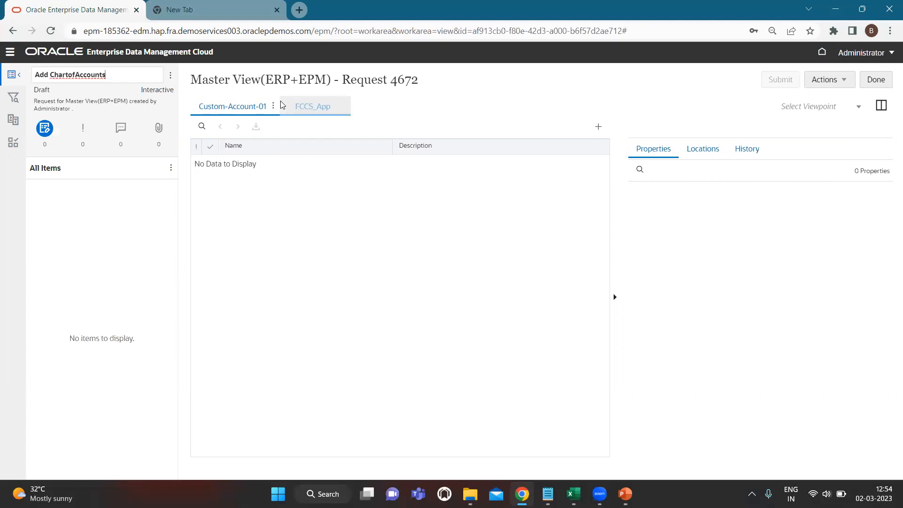
{"action": "left_click", "coordinate": [171, 76]}
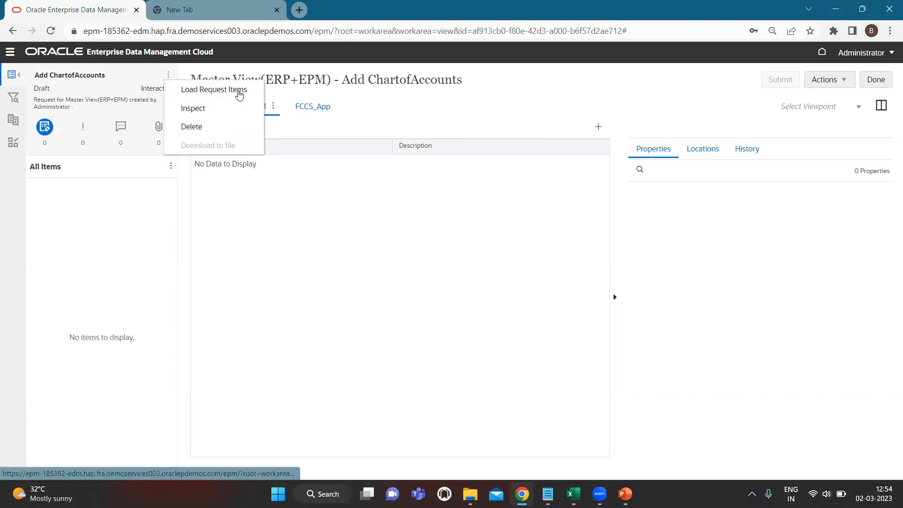
{"action": "left_click", "coordinate": [239, 92]}
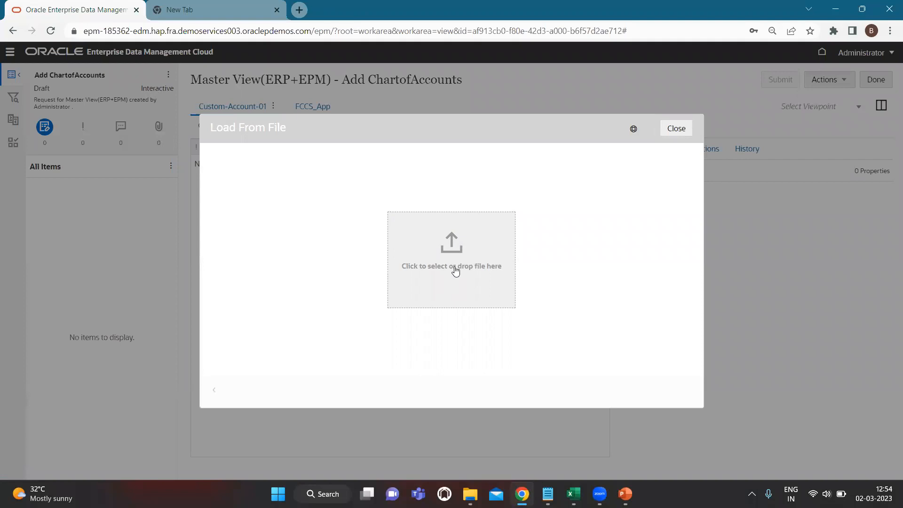
- Try loading Account.xlsx from Downloads, which fails for lacking an 'Account' viewpoint
{"action": "left_click", "coordinate": [438, 250]}
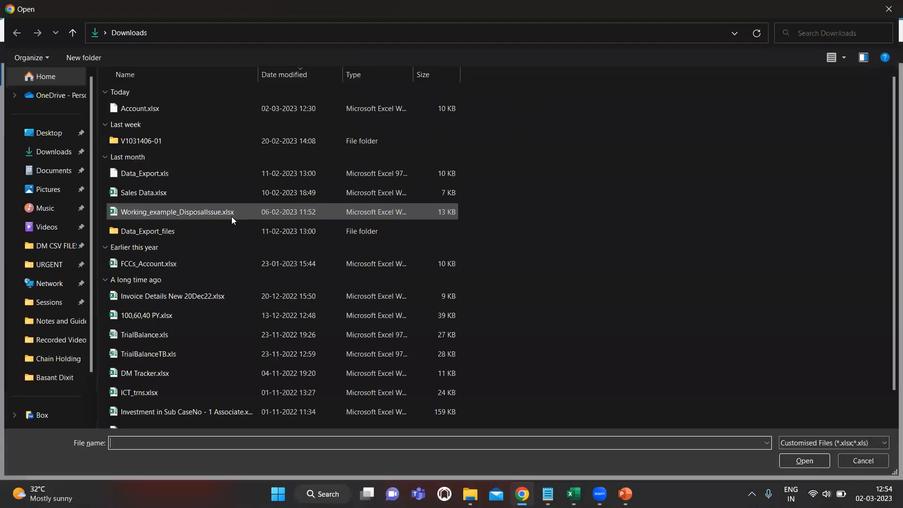
{"action": "left_click", "coordinate": [194, 109]}
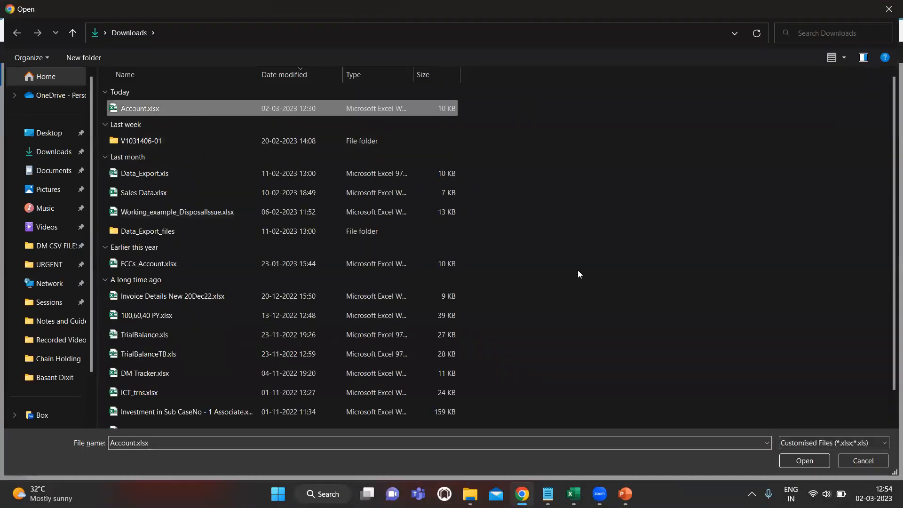
{"action": "left_click", "coordinate": [804, 464]}
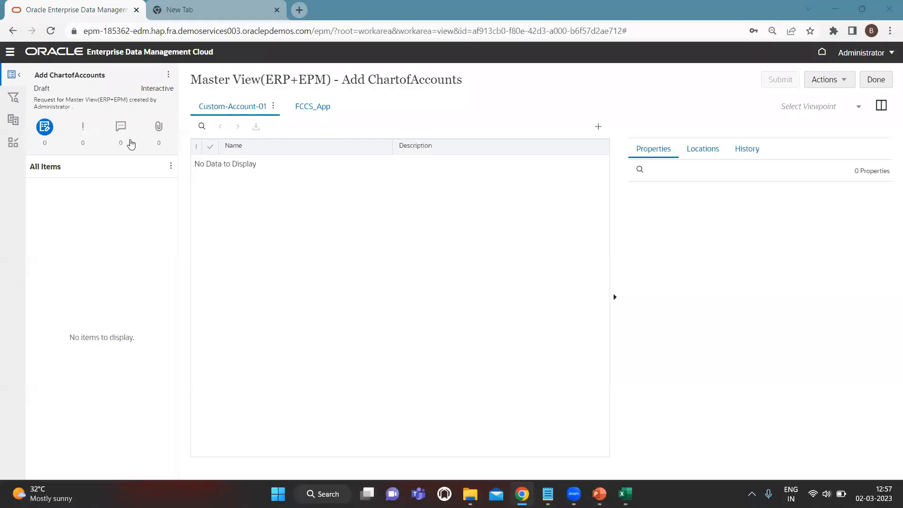
{"action": "left_click", "coordinate": [168, 74]}
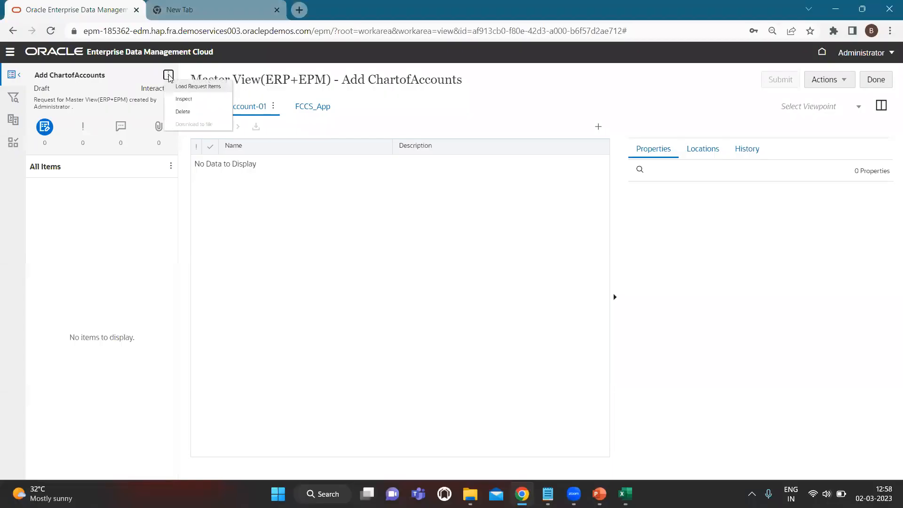
- Rename the Excel sheet Account to Custom-account-01 and close the workbook
{"action": "left_click", "coordinate": [227, 91]}
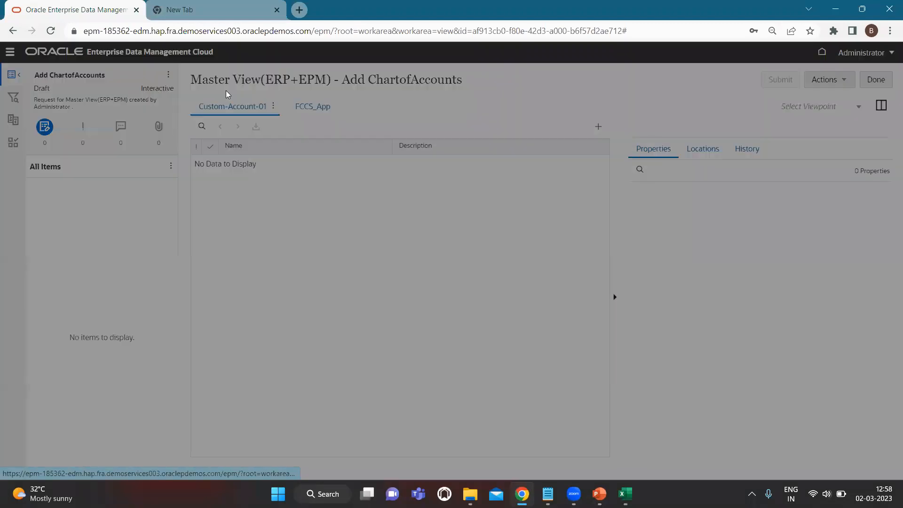
{"action": "key", "text": "alt+Tab"}
{"action": "key", "text": "alt+Tab"}
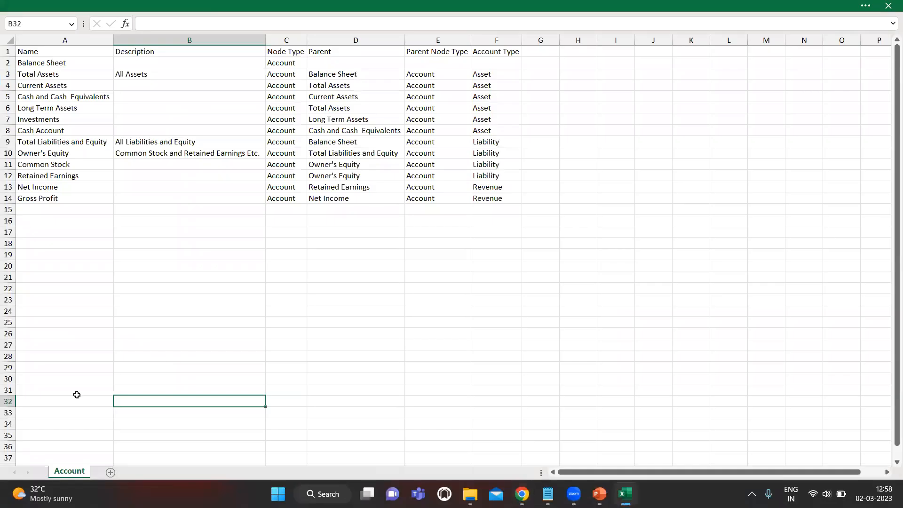
{"action": "left_click", "coordinate": [126, 320]}
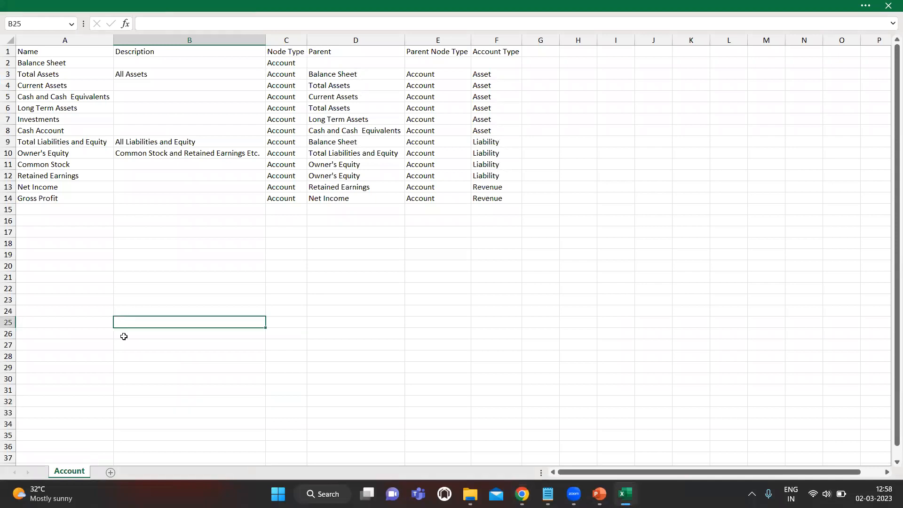
{"action": "key", "text": "alt+Tab"}
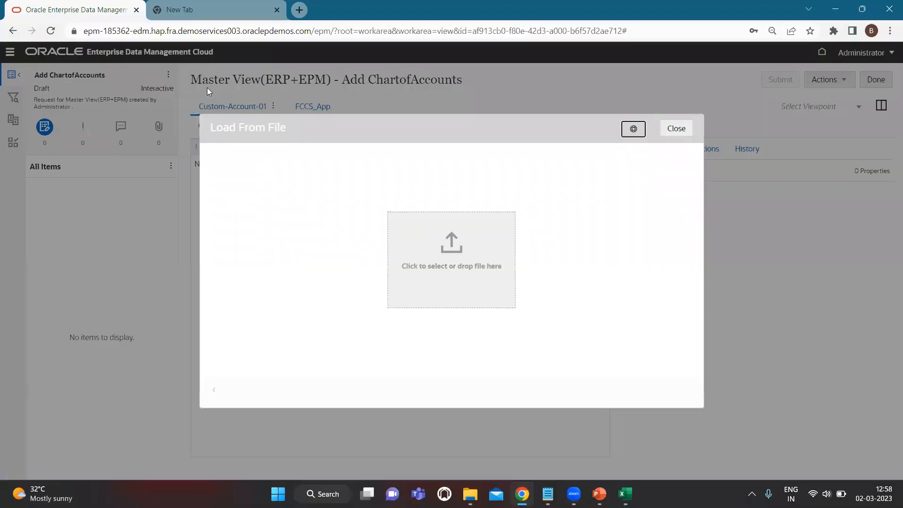
{"action": "key", "text": "alt+Tab"}
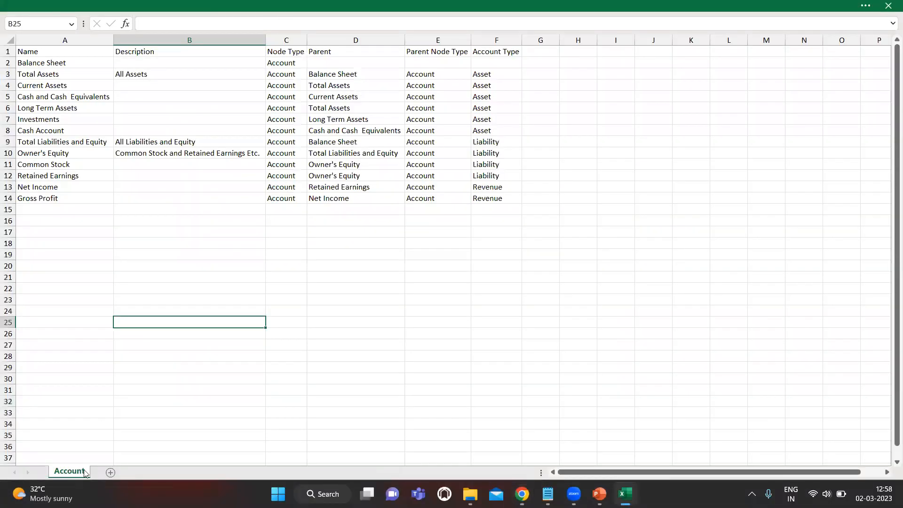
{"action": "double_click", "coordinate": [78, 473]}
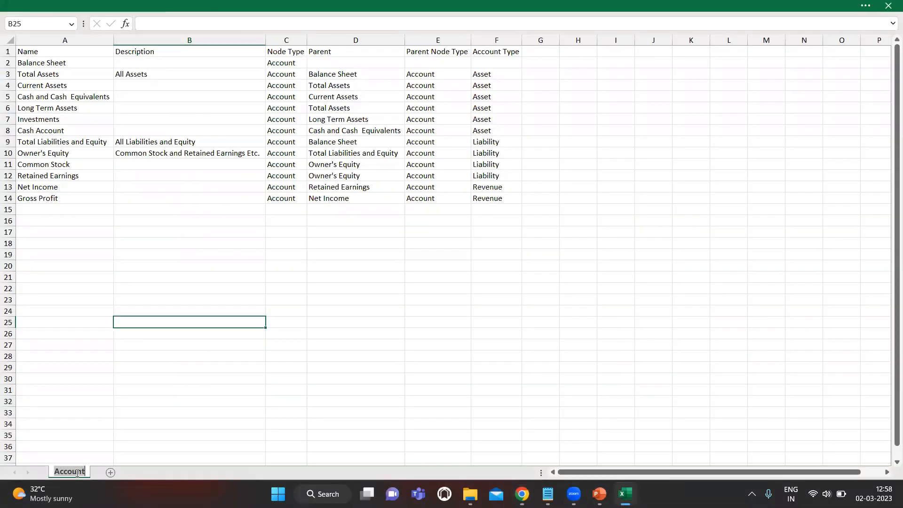
{"action": "type", "text": "Custom-account-01"}
{"action": "left_click", "coordinate": [285, 318]}
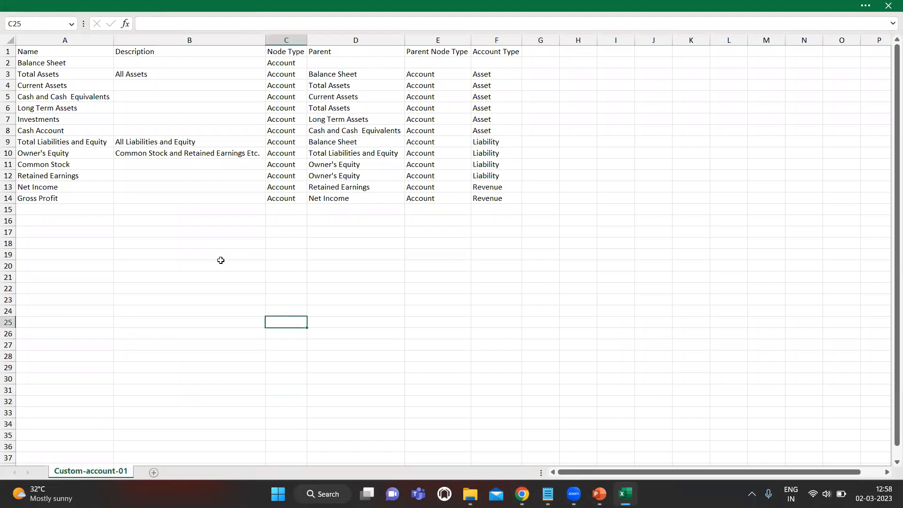
{"action": "left_click", "coordinate": [888, 5]}
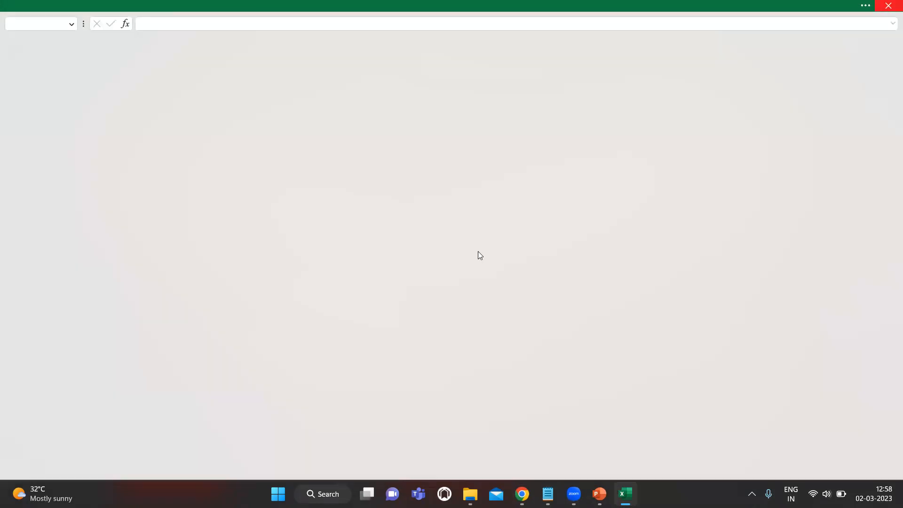
- Load Account.xlsx's 13 rows from sheet Custom-account-01 into the Custom-Account-01 viewpoint
{"action": "left_click", "coordinate": [456, 269]}
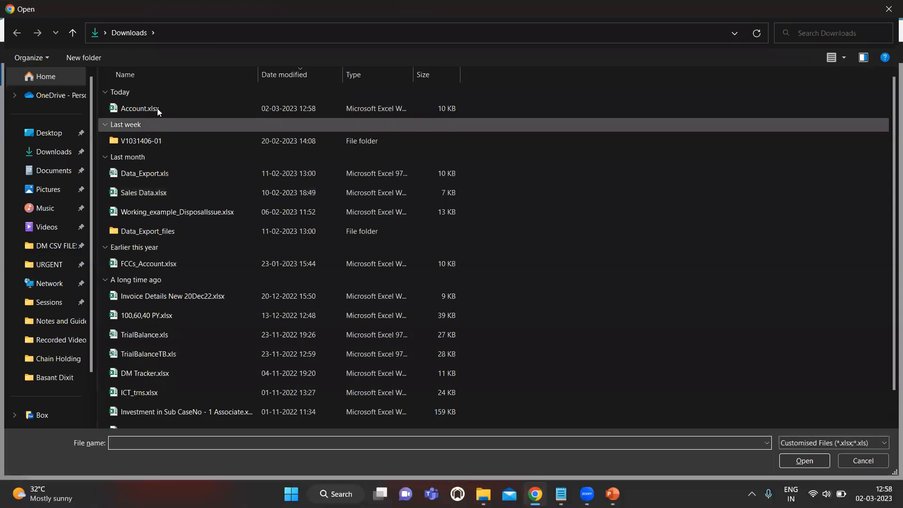
{"action": "left_click", "coordinate": [156, 110]}
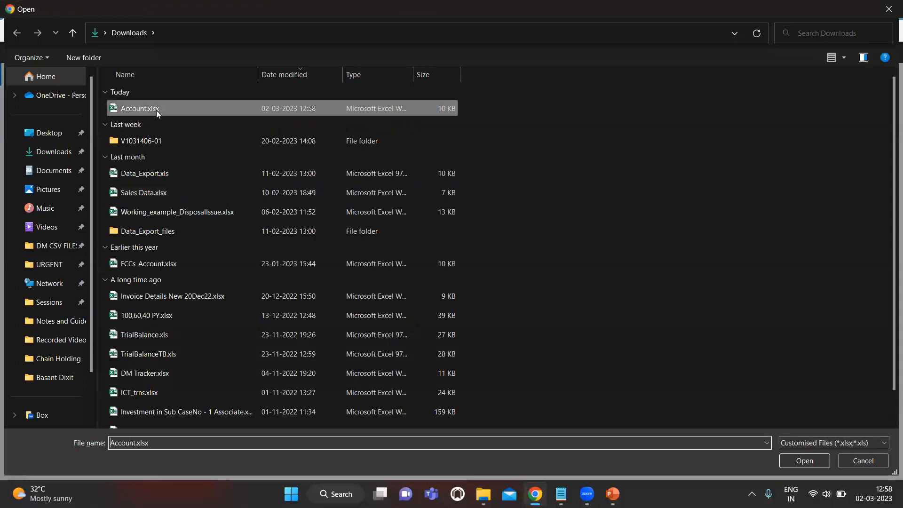
{"action": "left_click", "coordinate": [820, 461]}
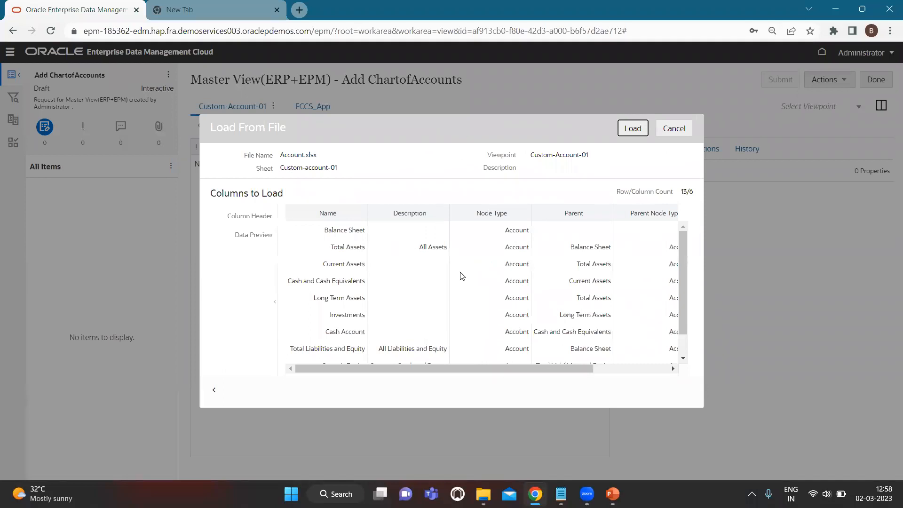
{"action": "scroll", "coordinate": [486, 288], "scroll_direction": "down", "scroll_amount": 1}
{"action": "scroll", "coordinate": [485, 288], "scroll_direction": "right", "scroll_amount": 2}
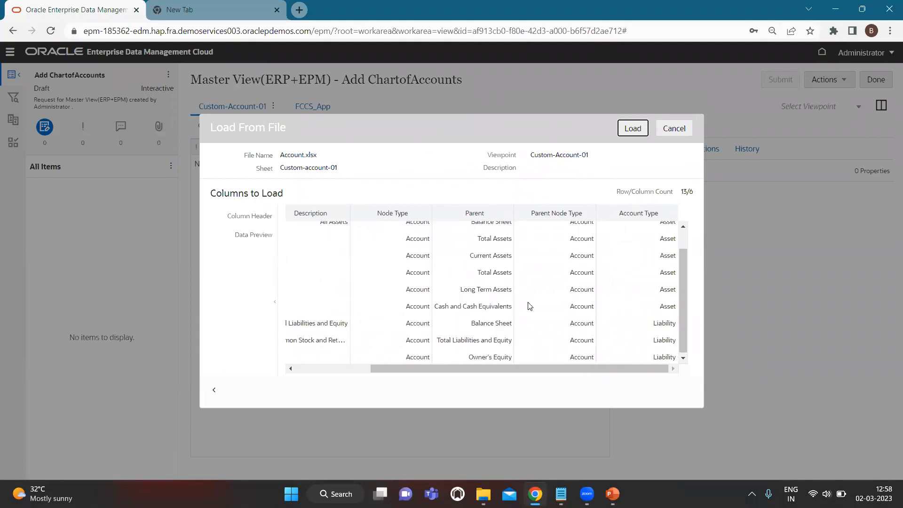
{"action": "scroll", "coordinate": [529, 306], "scroll_direction": "left", "scroll_amount": 3}
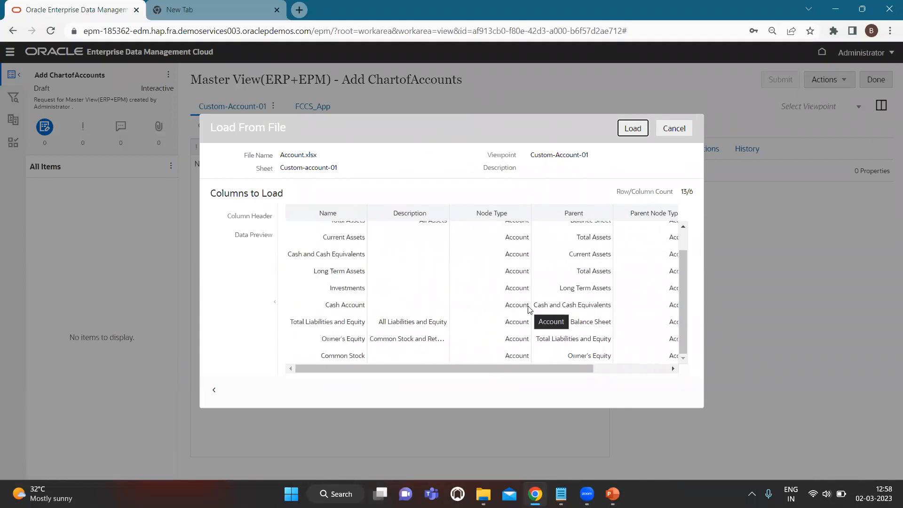
{"action": "scroll", "coordinate": [514, 300], "scroll_direction": "up", "scroll_amount": 1}
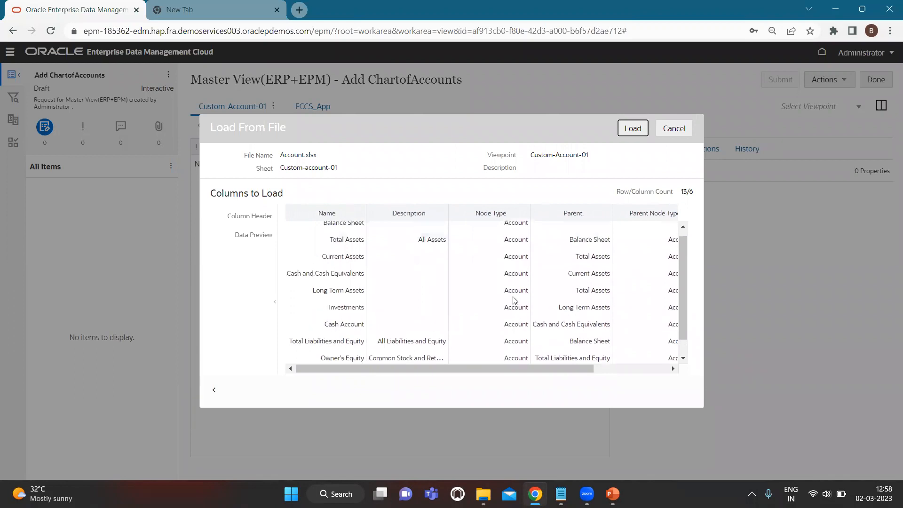
{"action": "scroll", "coordinate": [514, 300], "scroll_direction": "right", "scroll_amount": 3}
{"action": "scroll", "coordinate": [514, 300], "scroll_direction": "left", "scroll_amount": 3}
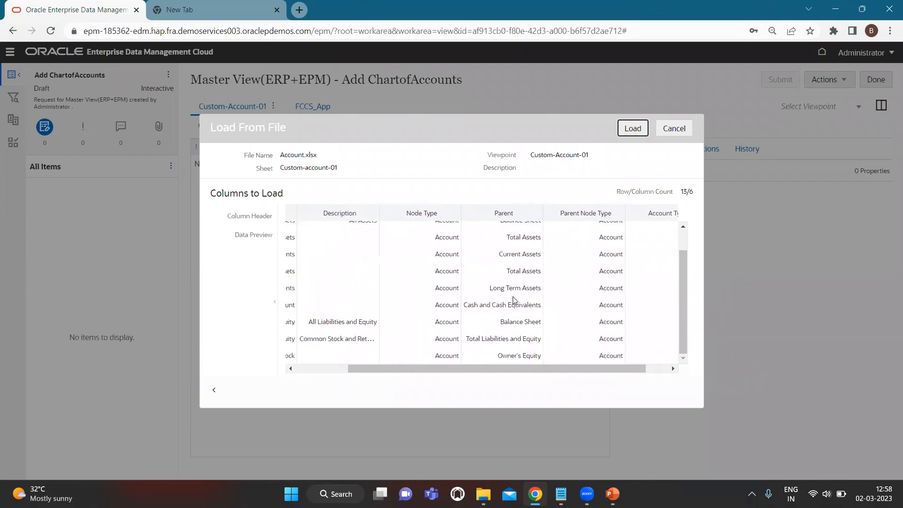
{"action": "left_click", "coordinate": [636, 129]}
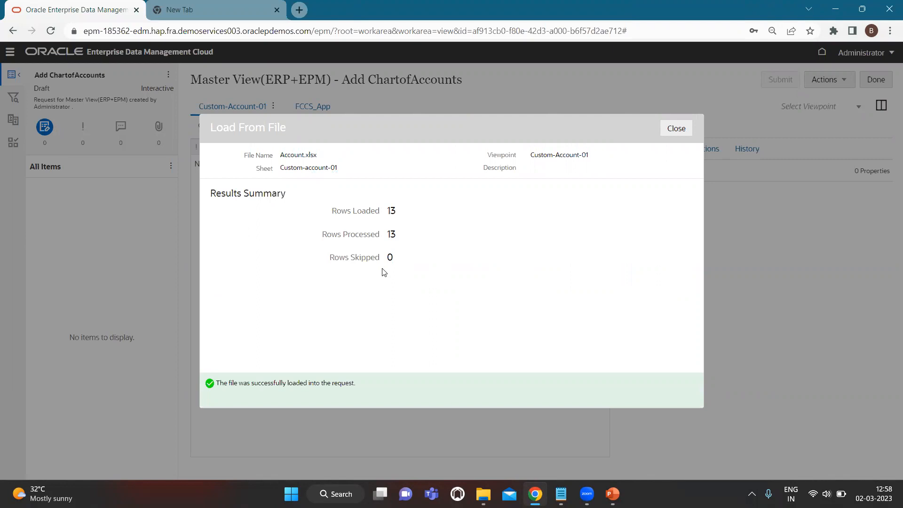
- Expand the loaded hierarchy: Balance Sheet, Total Assets, Total Liabilities and Equity, Owner's Equity, Retained Earnings
{"action": "left_click", "coordinate": [680, 128]}
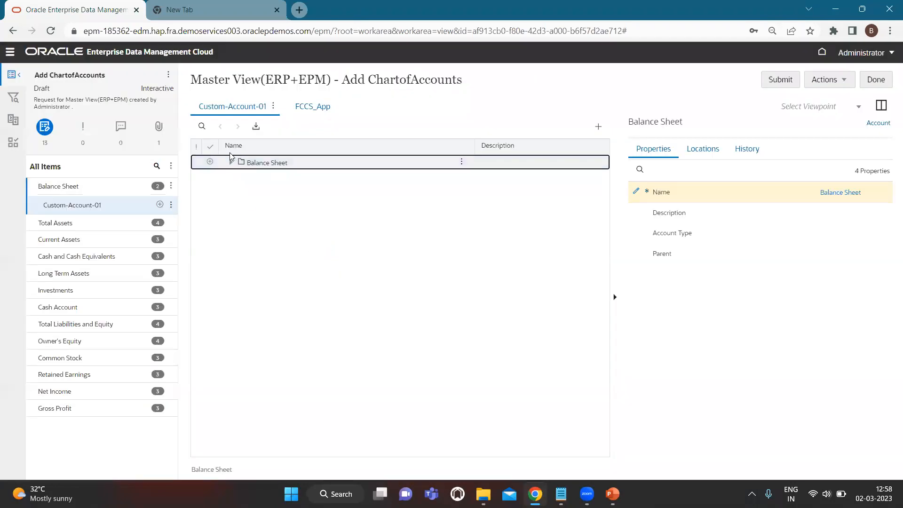
{"action": "left_click", "coordinate": [231, 162]}
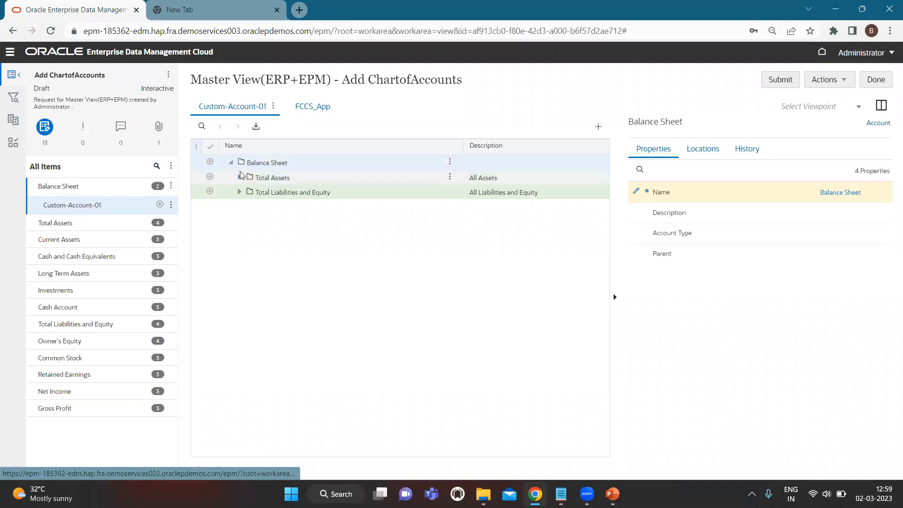
{"action": "left_click", "coordinate": [239, 178]}
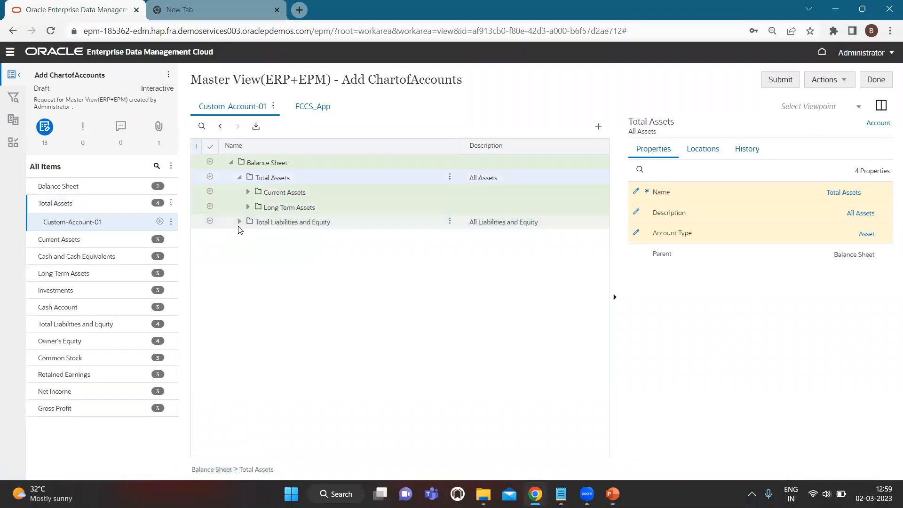
{"action": "left_click", "coordinate": [239, 222]}
{"action": "left_click", "coordinate": [248, 237]}
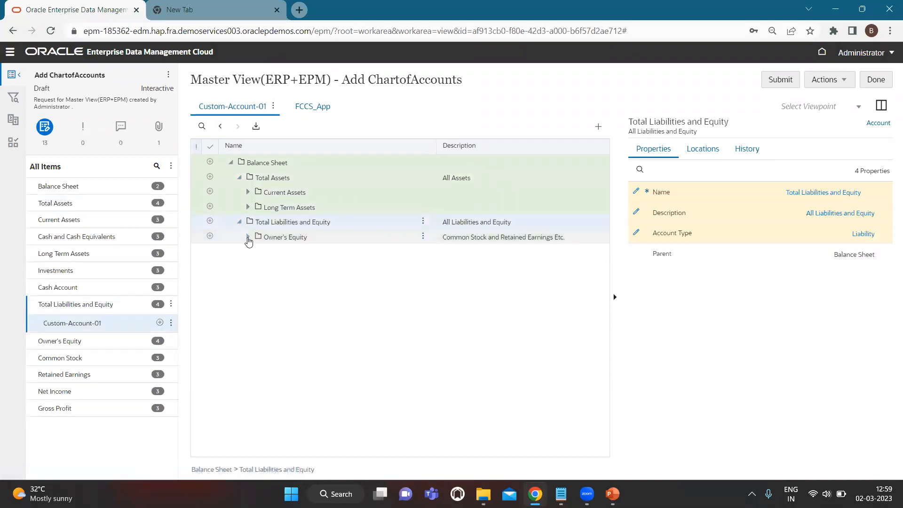
{"action": "left_click", "coordinate": [255, 266]}
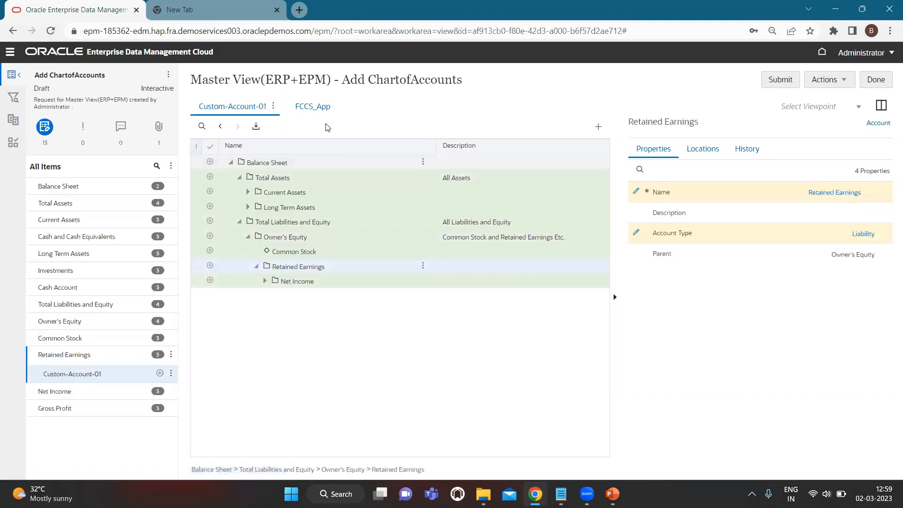
- Inspect the FCCS_App viewpoint, then finish editing the Add ChartofAccounts request
{"action": "left_click", "coordinate": [310, 112]}
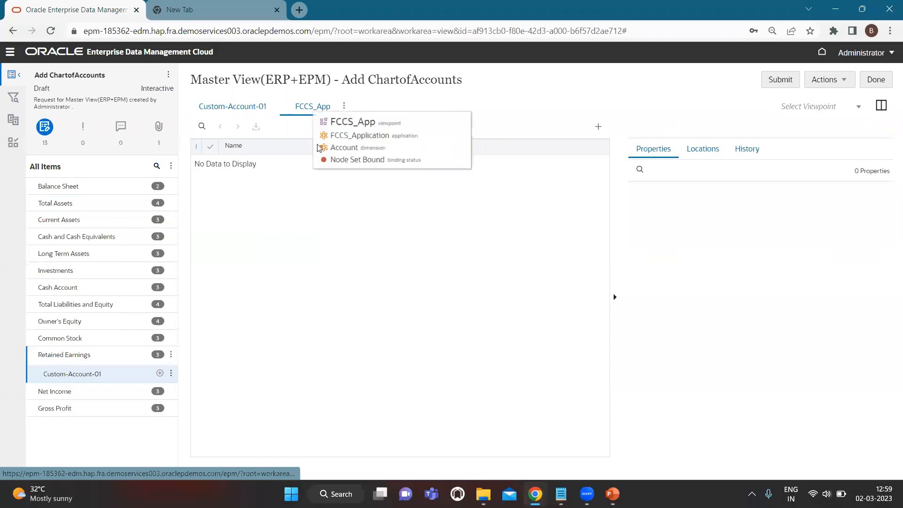
{"action": "left_click", "coordinate": [344, 107]}
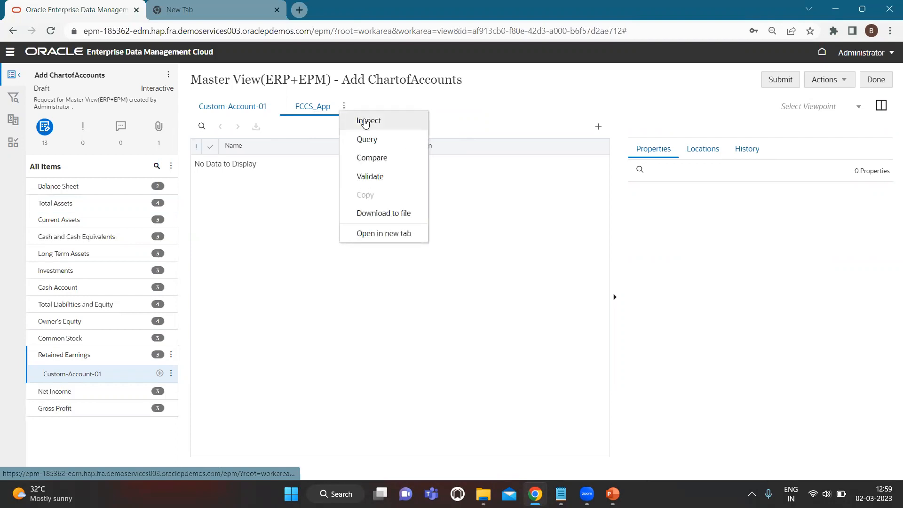
{"action": "left_click", "coordinate": [365, 124]}
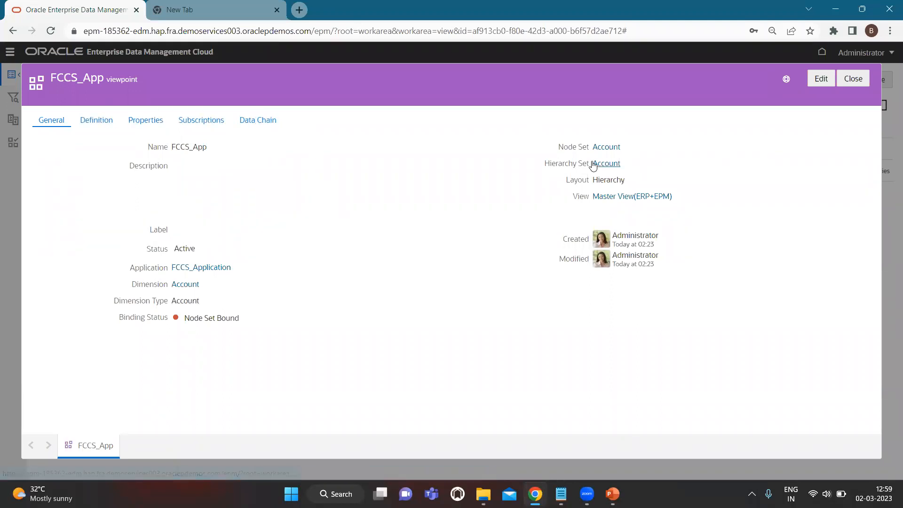
{"action": "left_click", "coordinate": [855, 78]}
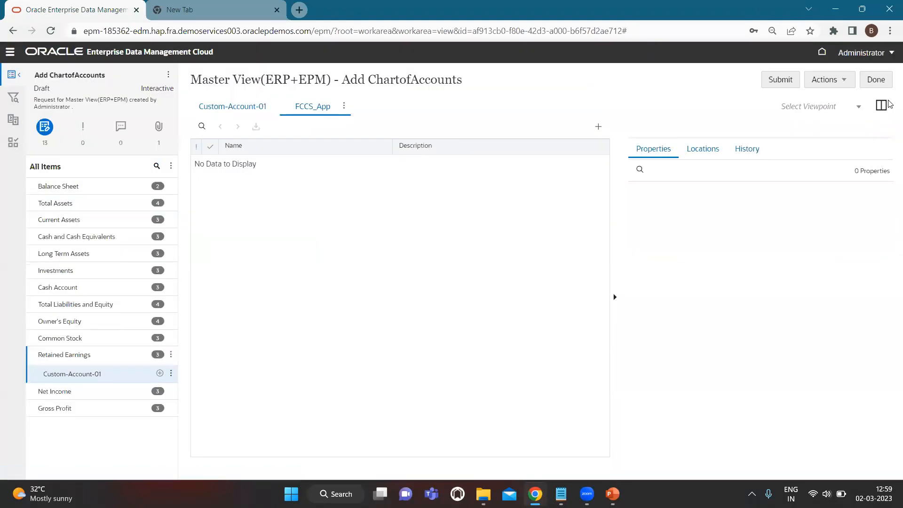
{"action": "left_click", "coordinate": [876, 79]}
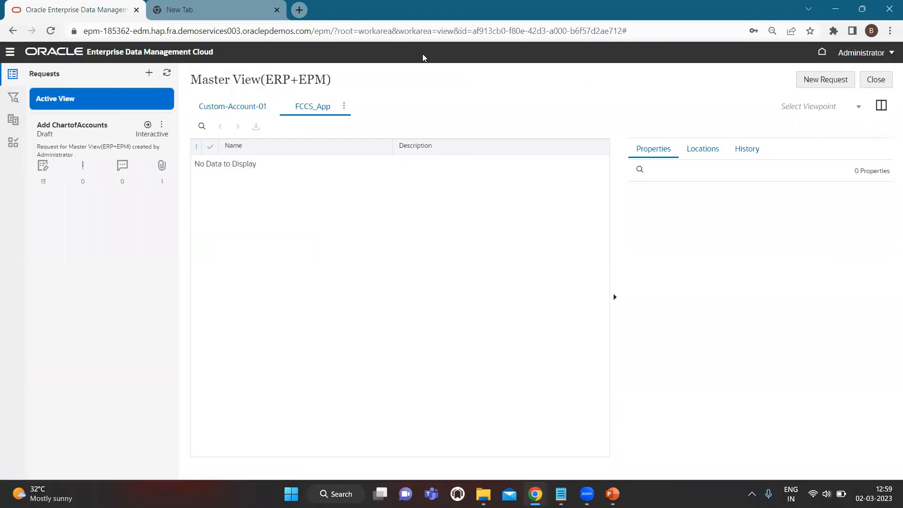
{"action": "key", "text": "ctrl+Tab"}
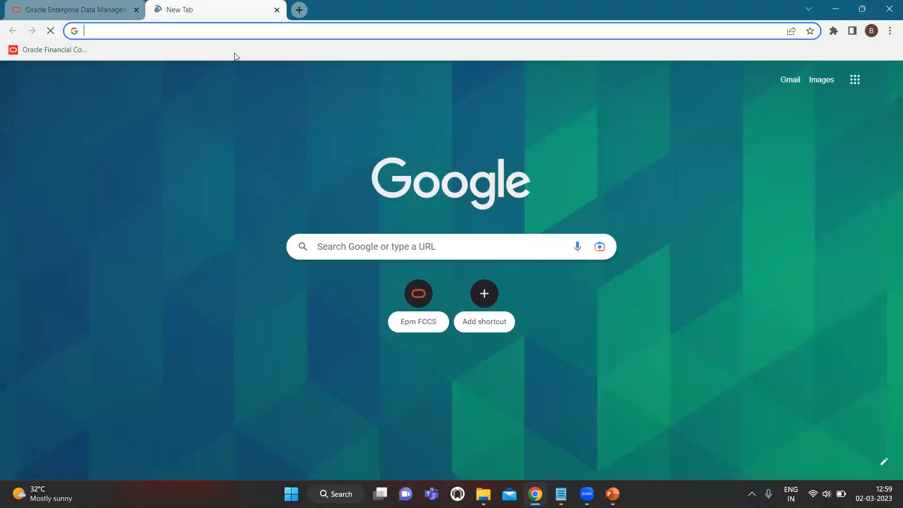
- Load the FCCS home page for VisCnsl in the second tab using the saved FCCS URL from clipboard history
{"action": "key", "text": "super+v"}
{"action": "scroll", "coordinate": [205, 195], "scroll_direction": "down", "scroll_amount": 2}
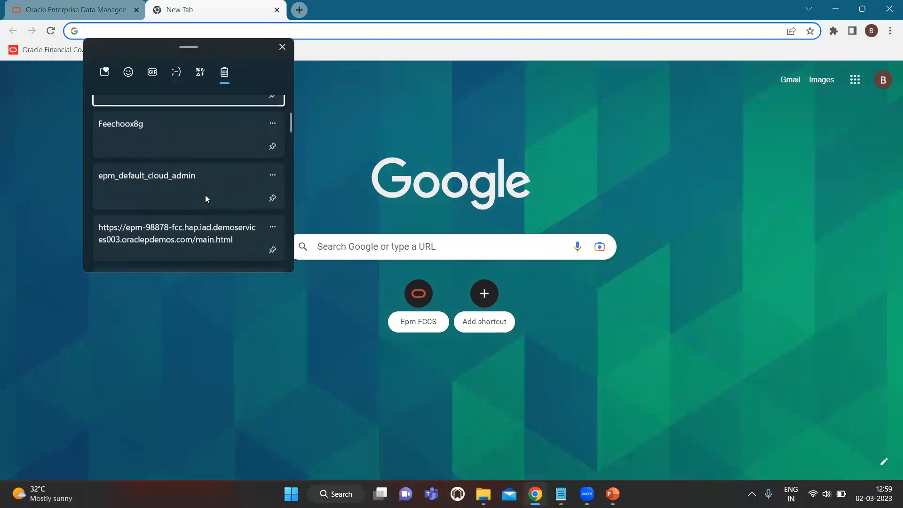
{"action": "scroll", "coordinate": [205, 199], "scroll_direction": "down", "scroll_amount": 1}
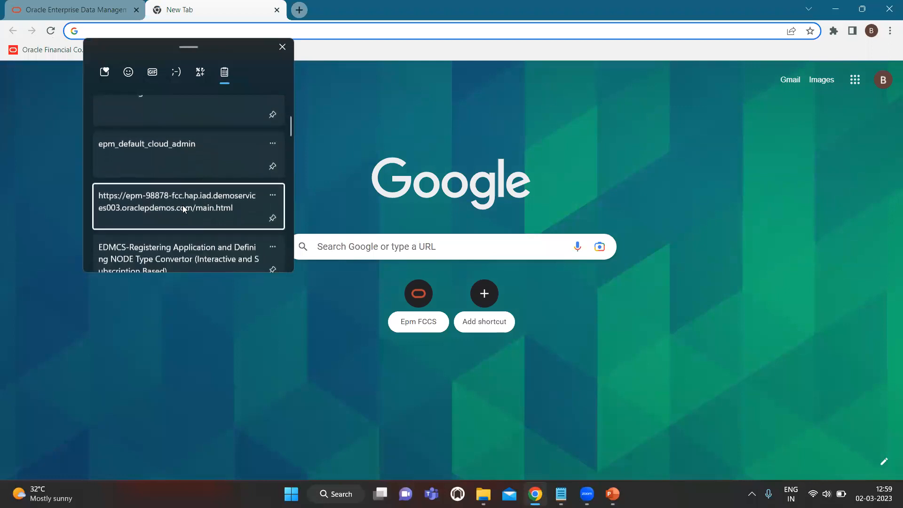
{"action": "left_click", "coordinate": [182, 206]}
{"action": "key", "text": "Return"}
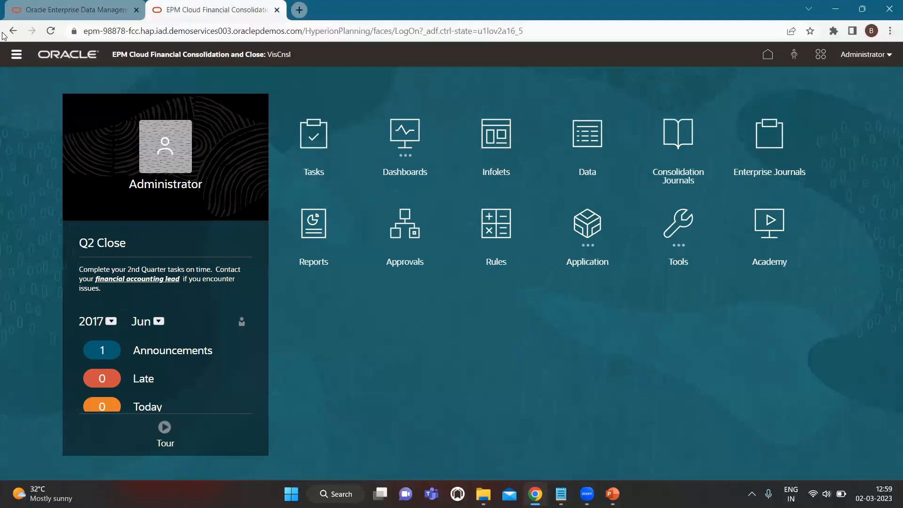
- Navigate to the VisCnsl application's Dimensions list in FCCS
{"action": "left_click", "coordinate": [15, 57]}
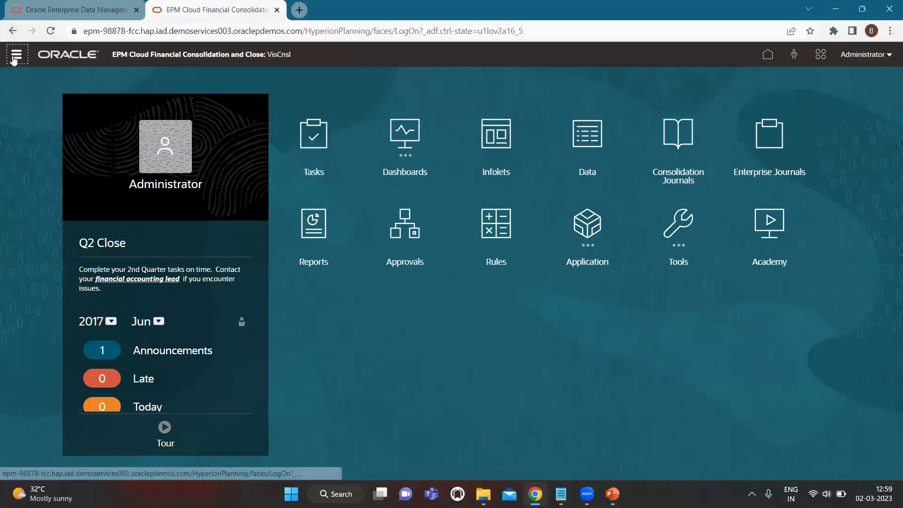
{"action": "left_click", "coordinate": [355, 139]}
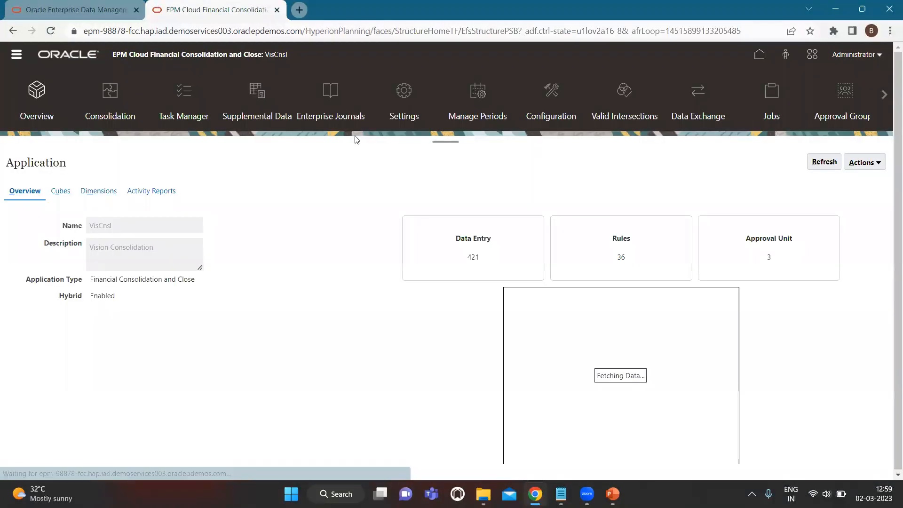
{"action": "left_click", "coordinate": [105, 192]}
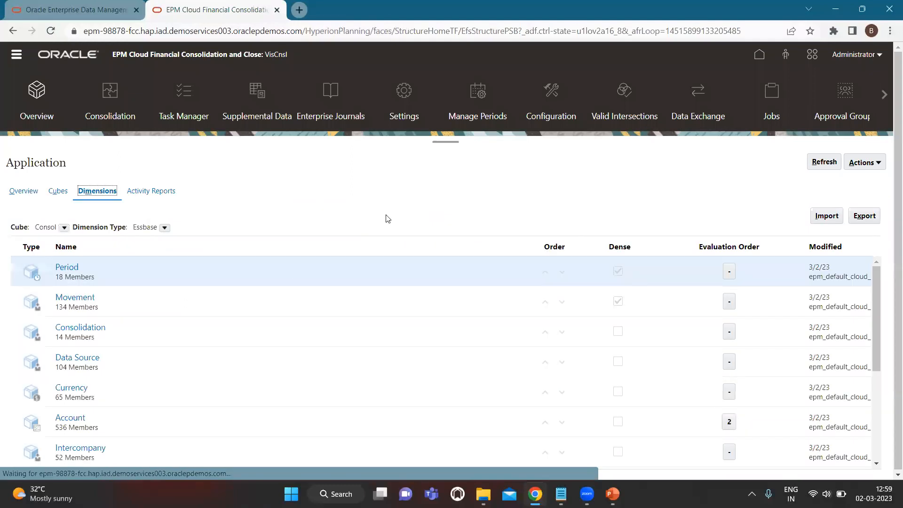
{"action": "scroll", "coordinate": [354, 363], "scroll_direction": "down", "scroll_amount": 2}
{"action": "scroll", "coordinate": [342, 335], "scroll_direction": "up", "scroll_amount": 1}
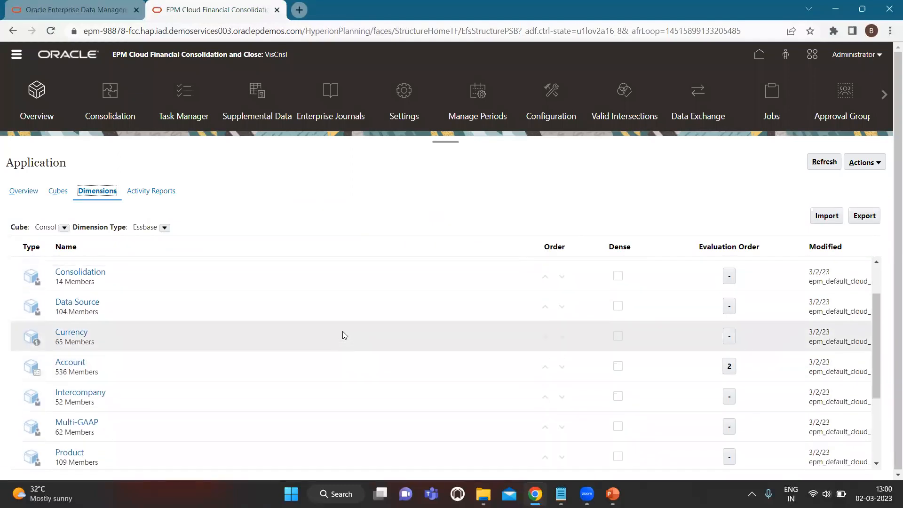
- Close the Import Metadata window and open Export Metadata instead
{"action": "left_click", "coordinate": [834, 220]}
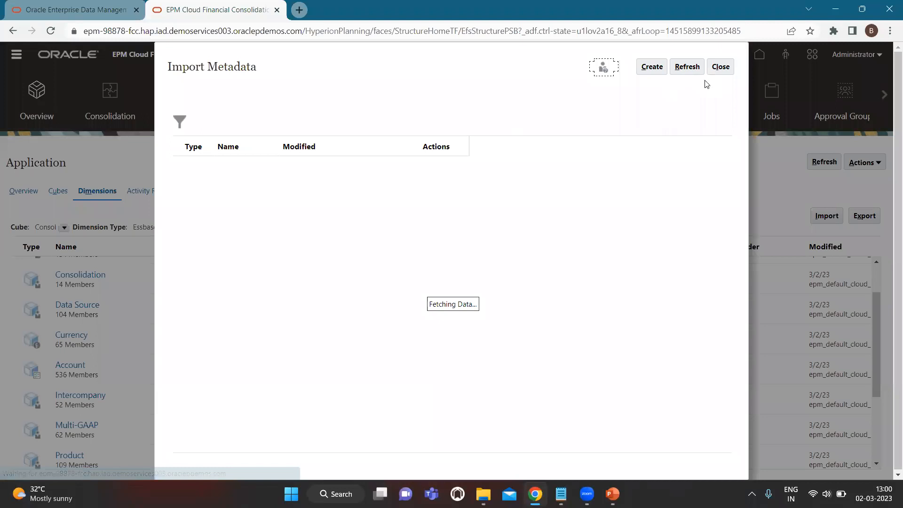
{"action": "left_click", "coordinate": [721, 67]}
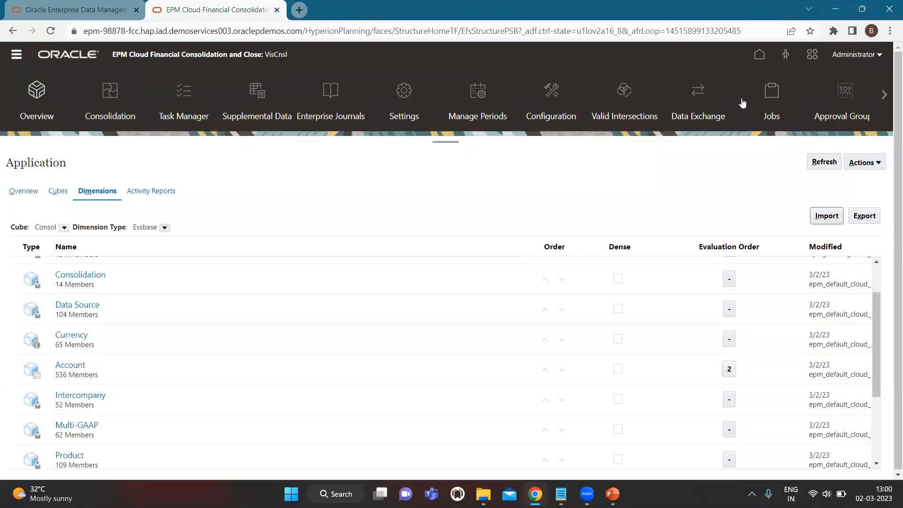
{"action": "left_click", "coordinate": [864, 218]}
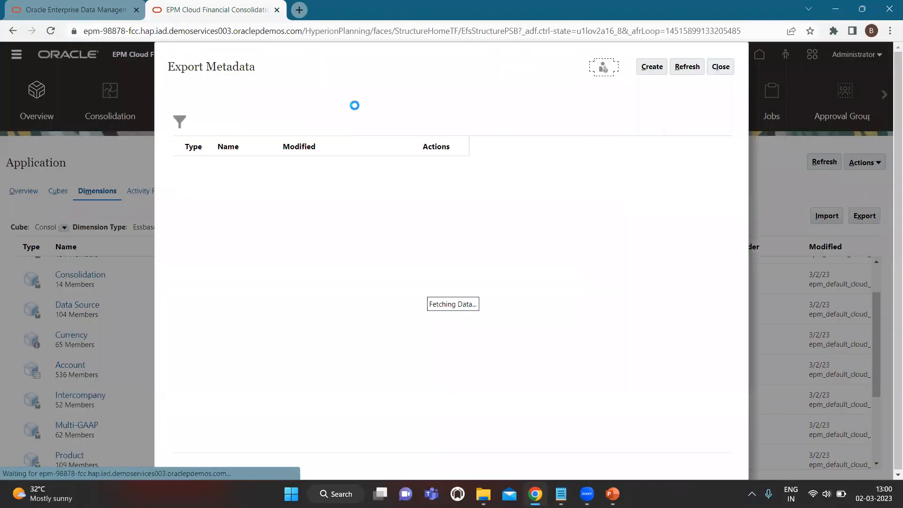
- Create an Outbox export of the Account dimension and save it as job Account_EDMCS
{"action": "left_click", "coordinate": [651, 72]}
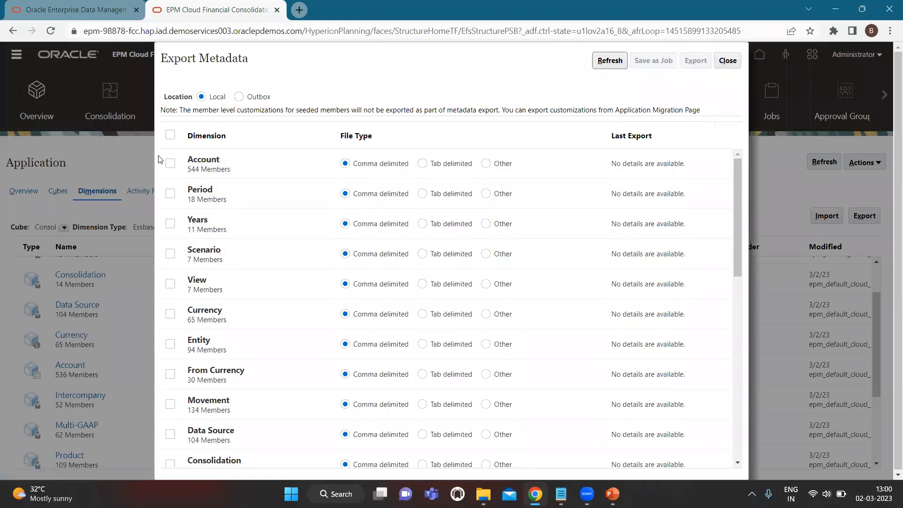
{"action": "left_click", "coordinate": [239, 97]}
{"action": "left_click", "coordinate": [170, 164]}
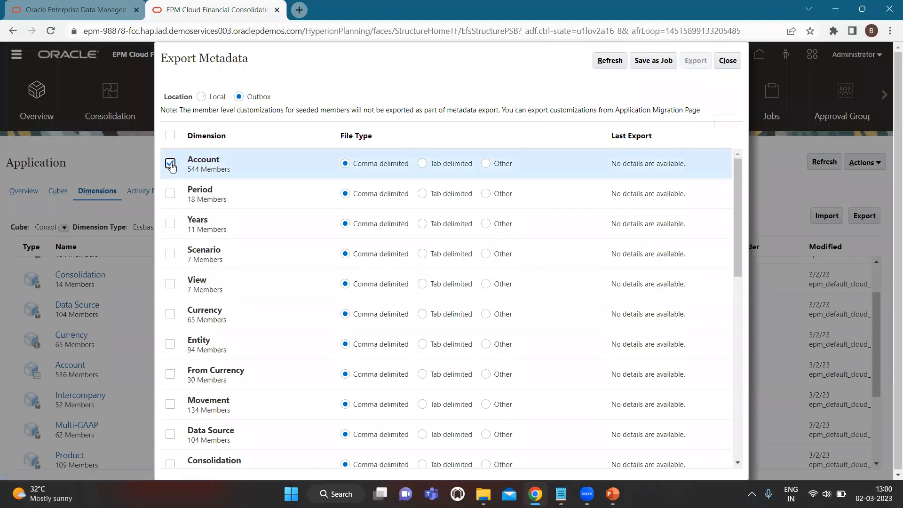
{"action": "left_click", "coordinate": [653, 62]}
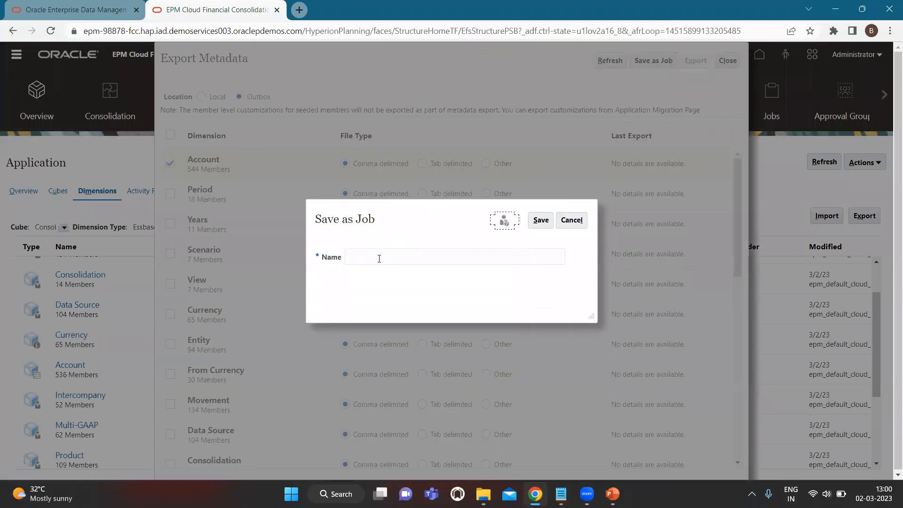
{"action": "left_click", "coordinate": [379, 258]}
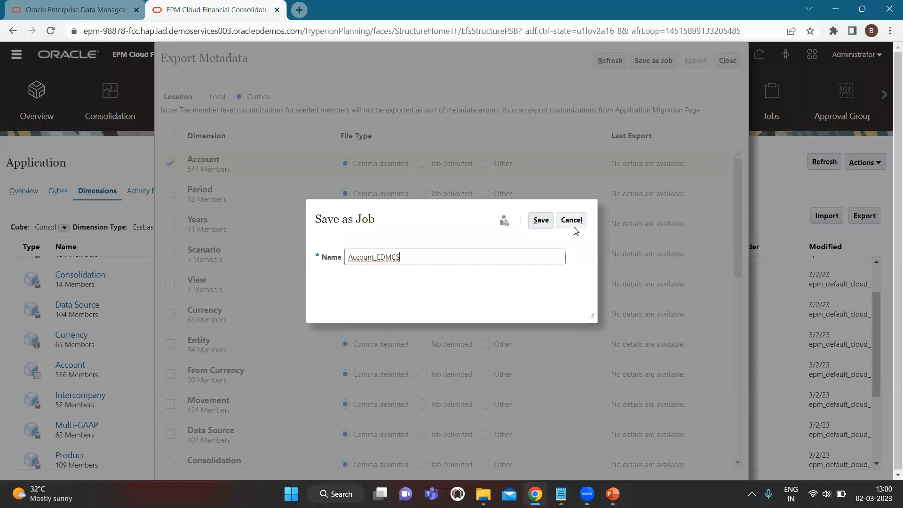
{"action": "left_click", "coordinate": [549, 225]}
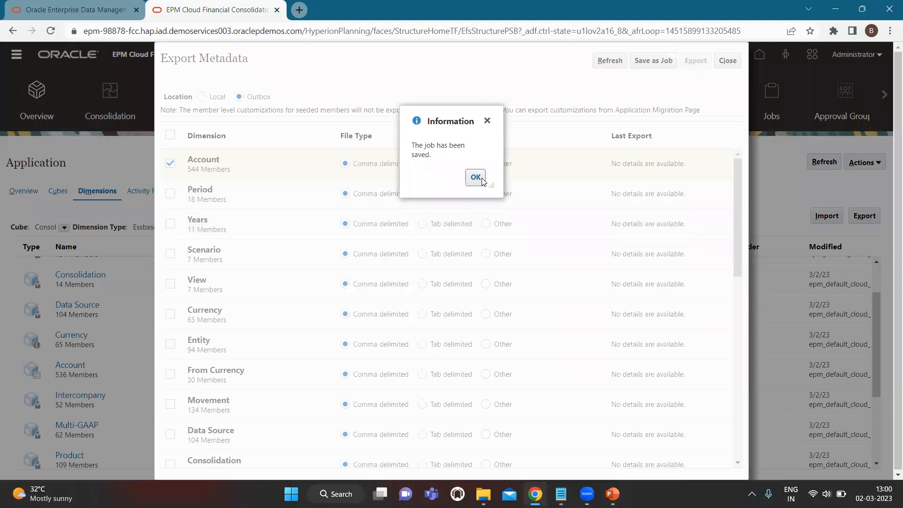
{"action": "left_click", "coordinate": [481, 181]}
- Submit the Account_EDMCS export job and return to Enterprise Data Management
{"action": "left_click", "coordinate": [727, 62]}
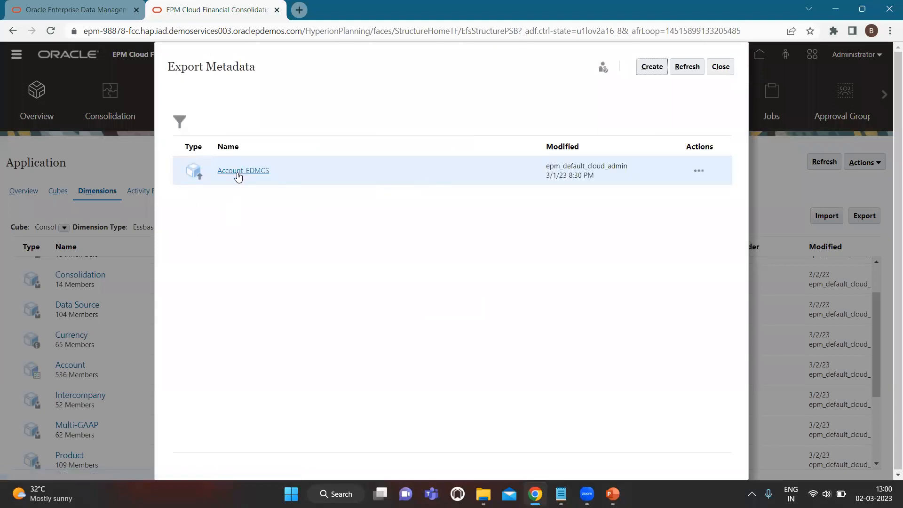
{"action": "left_click", "coordinate": [699, 171]}
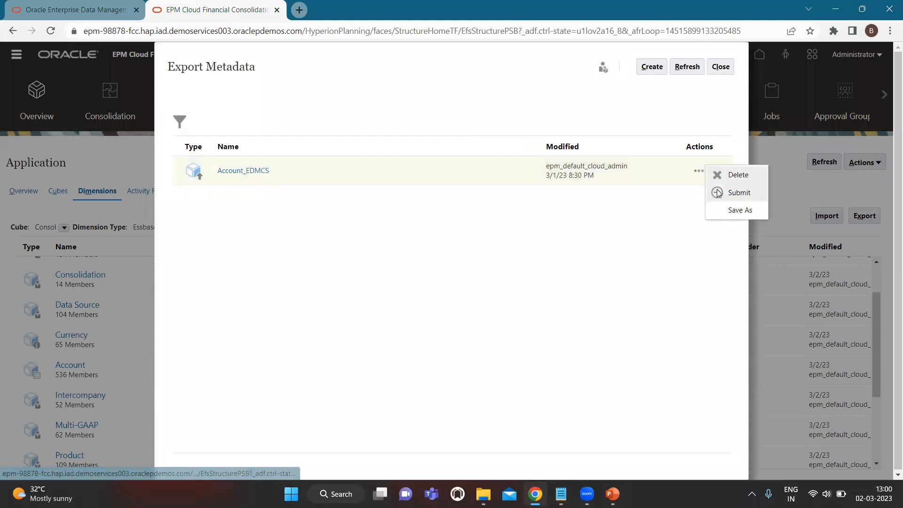
{"action": "left_click", "coordinate": [735, 193]}
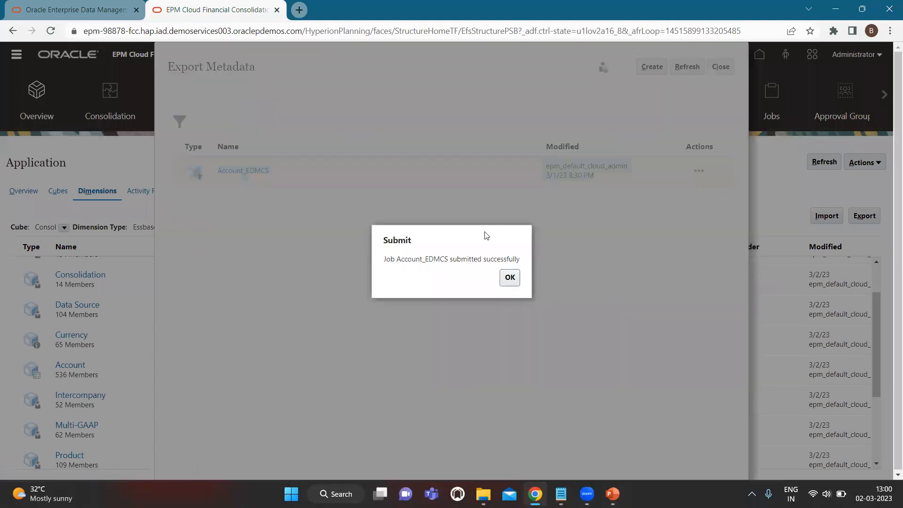
{"action": "left_click", "coordinate": [509, 277]}
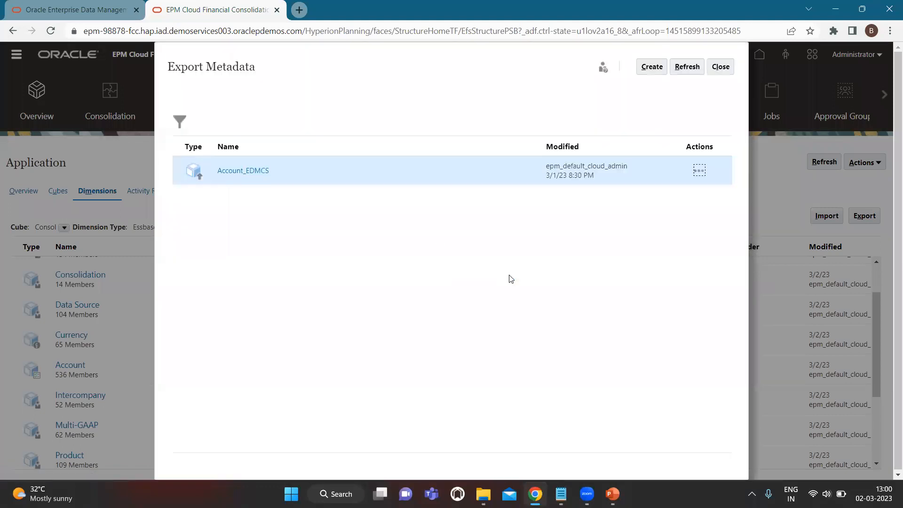
{"action": "left_click", "coordinate": [720, 67]}
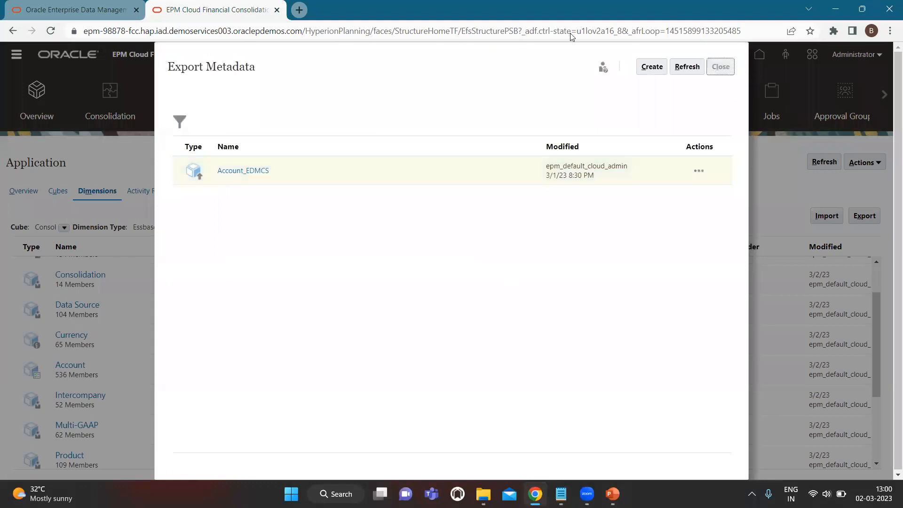
{"action": "left_click", "coordinate": [82, 9]}
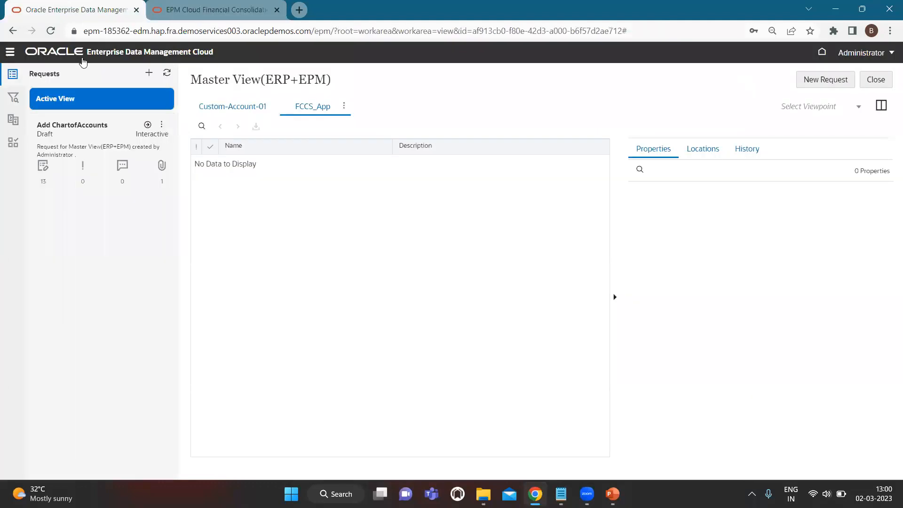
- Close the Master View and go to the Applications list
{"action": "left_click", "coordinate": [875, 79]}
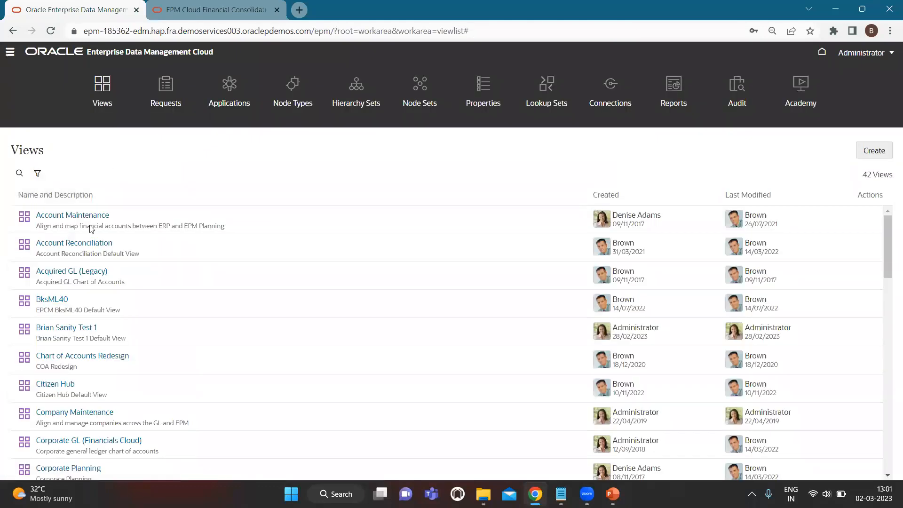
{"action": "scroll", "coordinate": [675, 412], "scroll_direction": "down", "scroll_amount": 3}
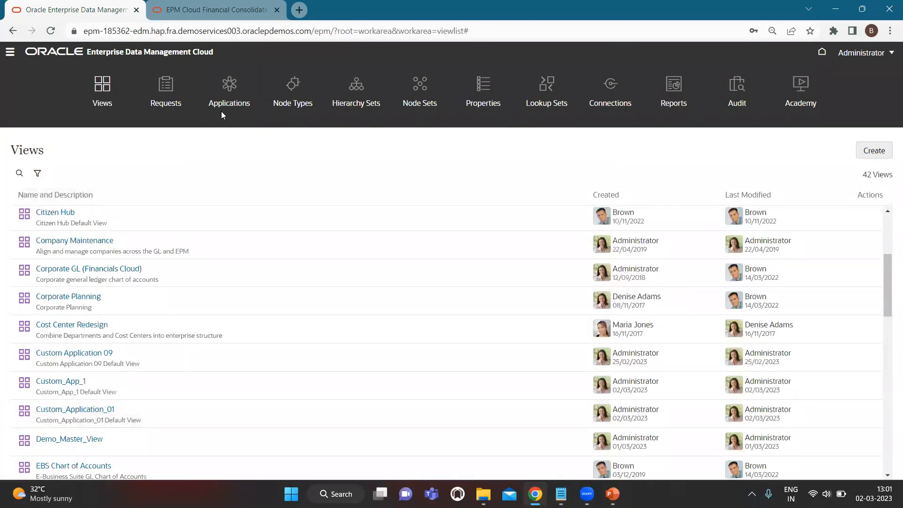
{"action": "left_click", "coordinate": [230, 88]}
{"action": "scroll", "coordinate": [764, 379], "scroll_direction": "down", "scroll_amount": 1}
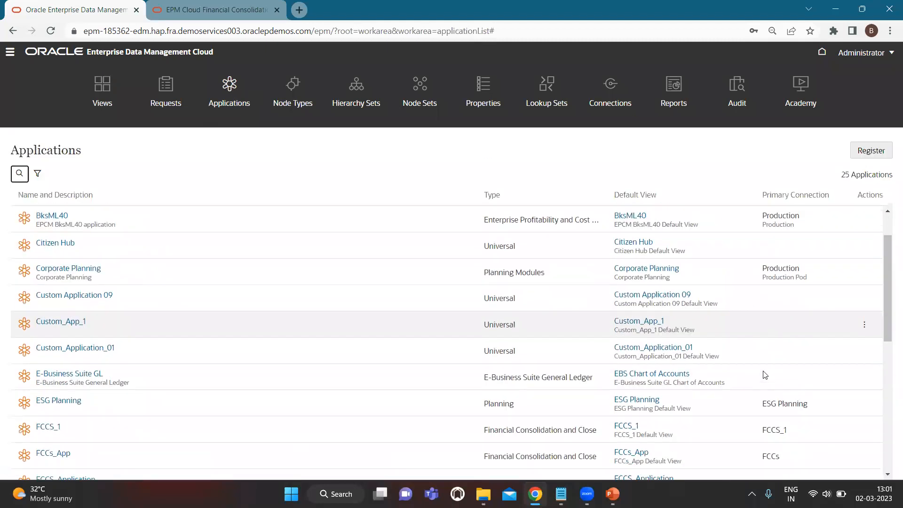
{"action": "scroll", "coordinate": [765, 374], "scroll_direction": "down", "scroll_amount": 1}
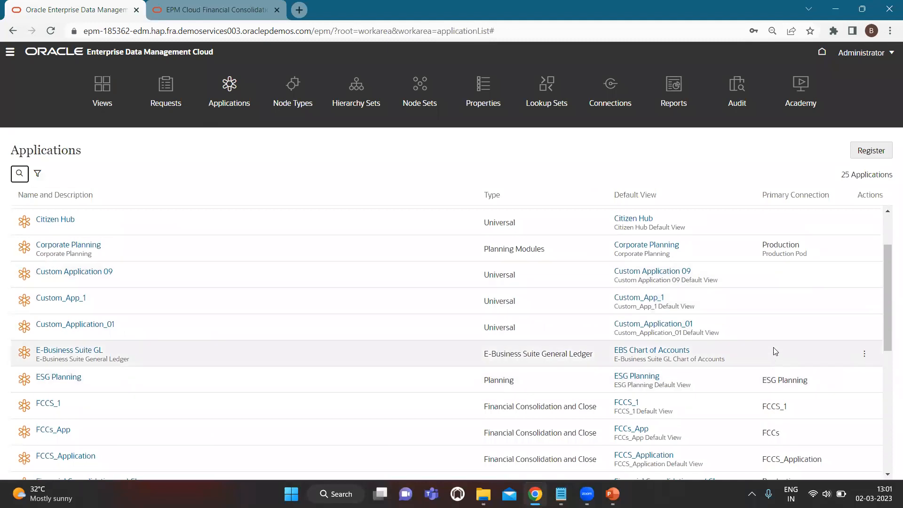
{"action": "scroll", "coordinate": [775, 352], "scroll_direction": "down", "scroll_amount": 3}
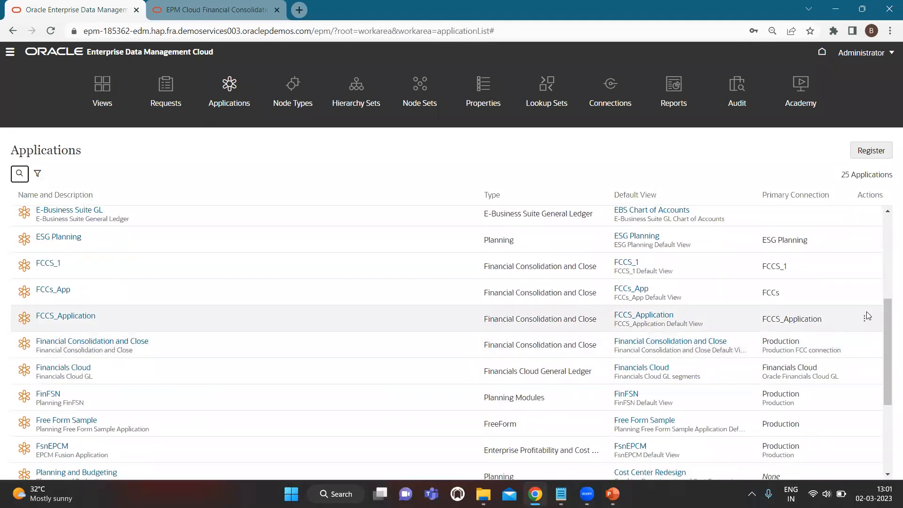
- Inspect FCCS_Application and test its connection successfully
{"action": "left_click", "coordinate": [864, 317]}
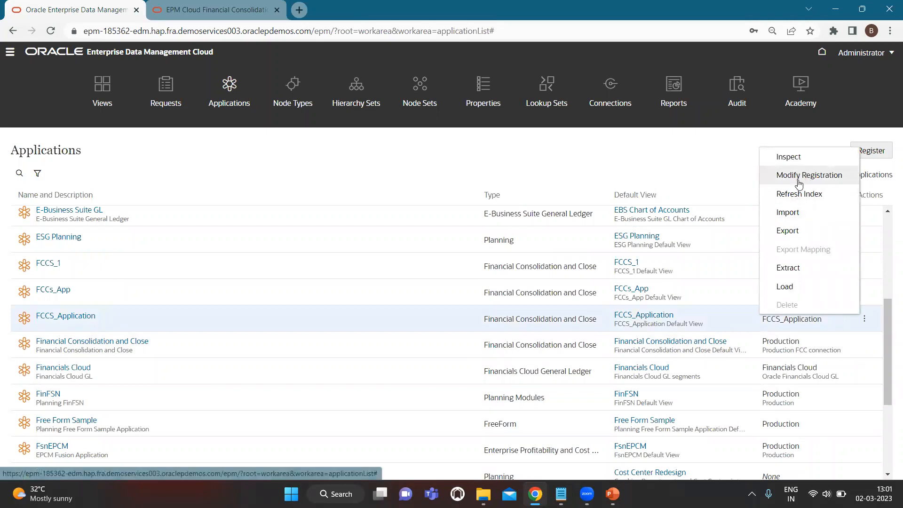
{"action": "left_click", "coordinate": [810, 159]}
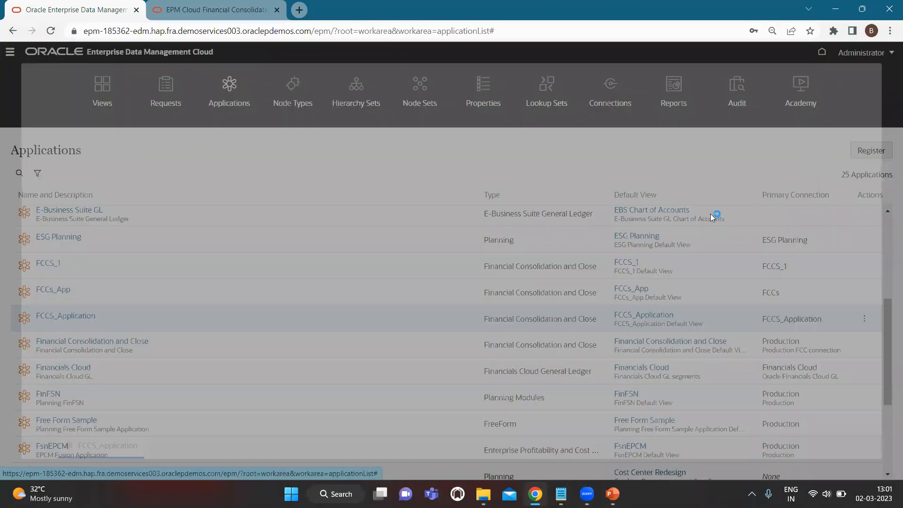
{"action": "left_click", "coordinate": [151, 123]}
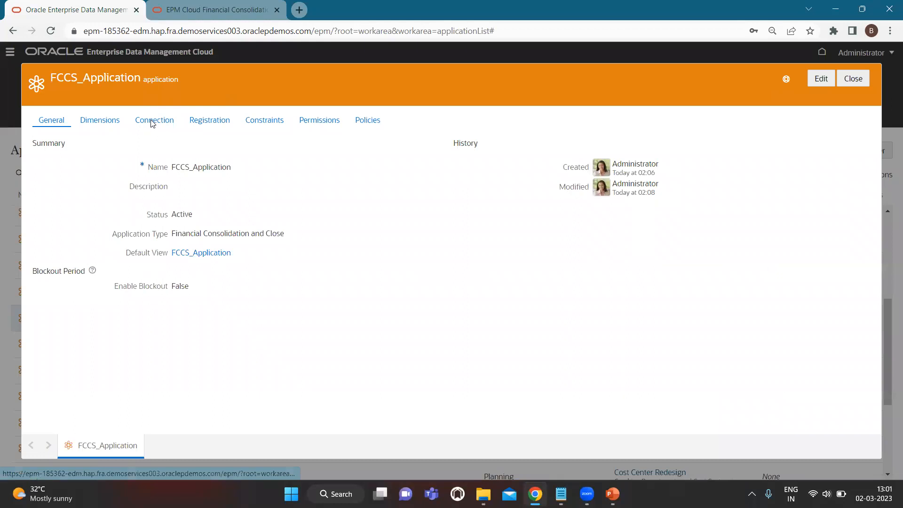
{"action": "left_click", "coordinate": [822, 306]}
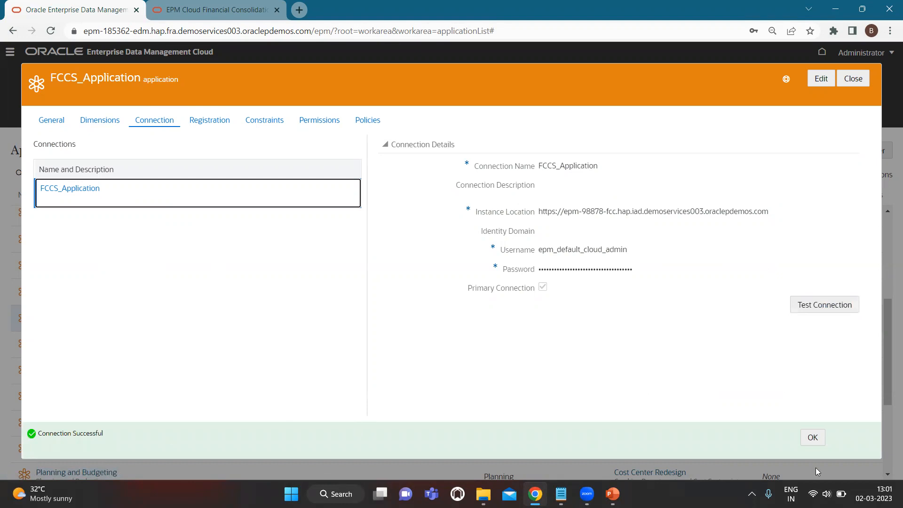
{"action": "left_click", "coordinate": [812, 437]}
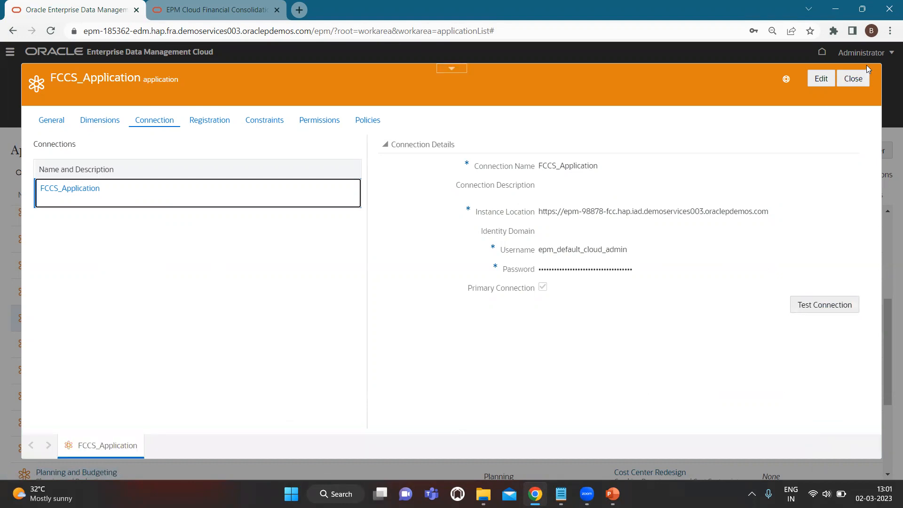
{"action": "left_click", "coordinate": [856, 79]}
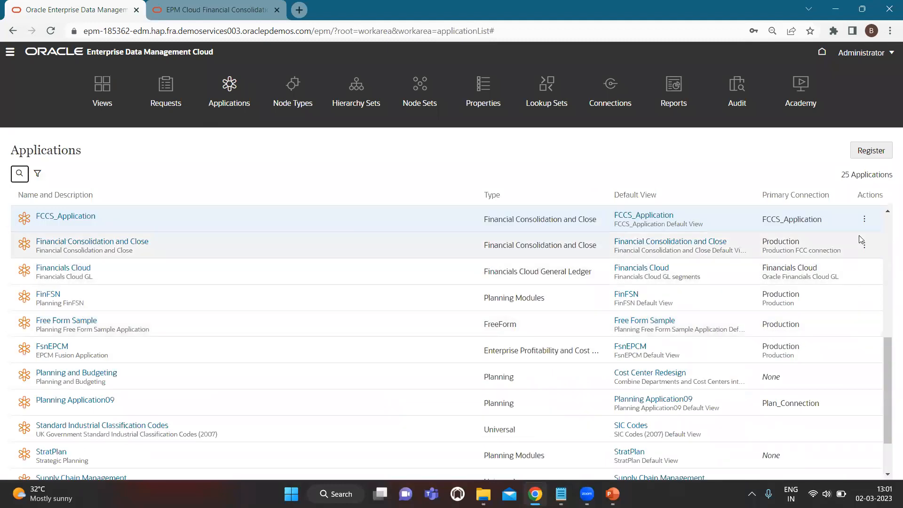
{"action": "left_click", "coordinate": [864, 219]}
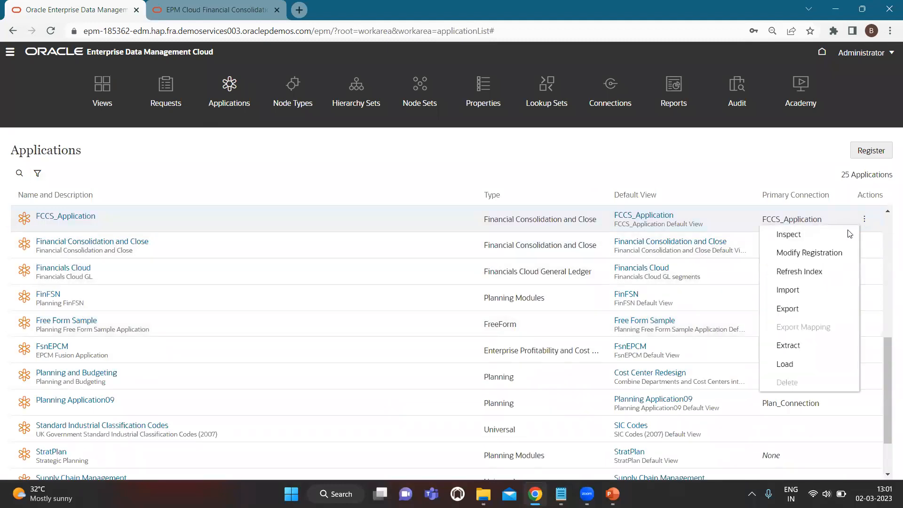
- Start an import into FCCS_Application with Connection as the source (Account_EDMCS.zip, Replace mode)
{"action": "left_click", "coordinate": [787, 289]}
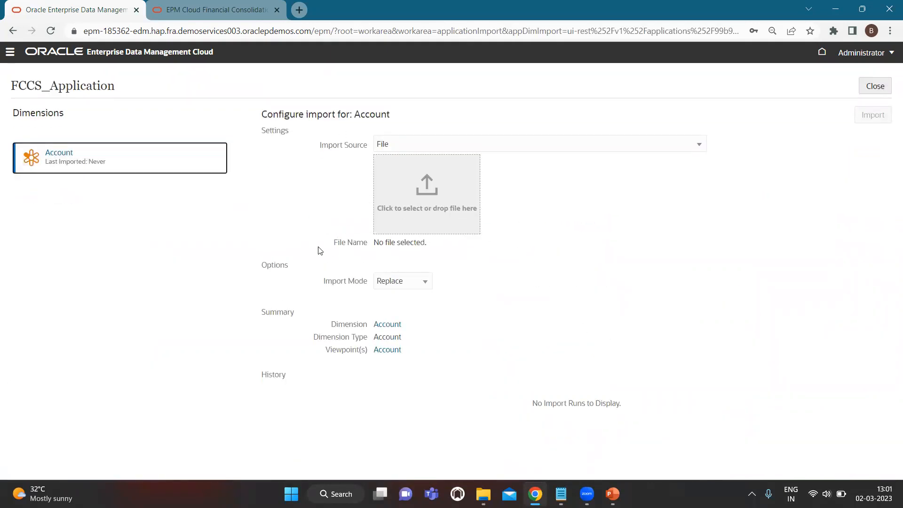
{"action": "left_click", "coordinate": [402, 147]}
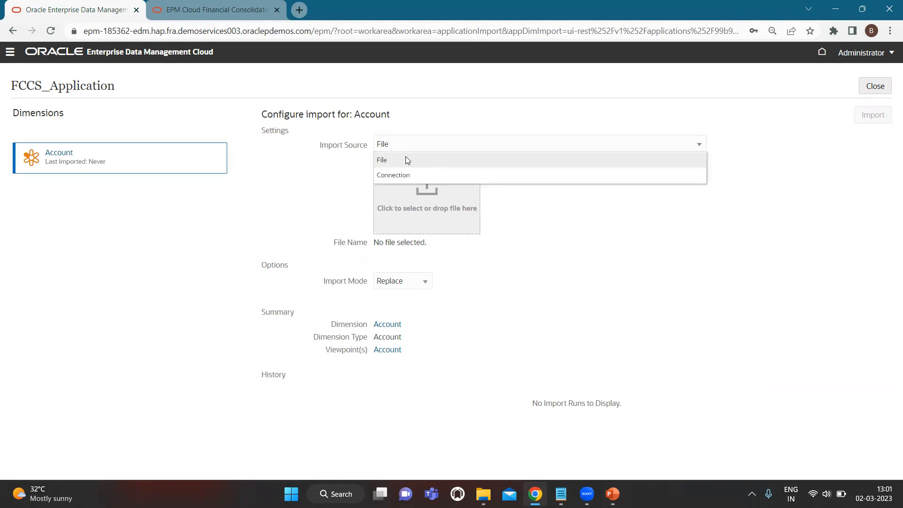
{"action": "left_click", "coordinate": [437, 177]}
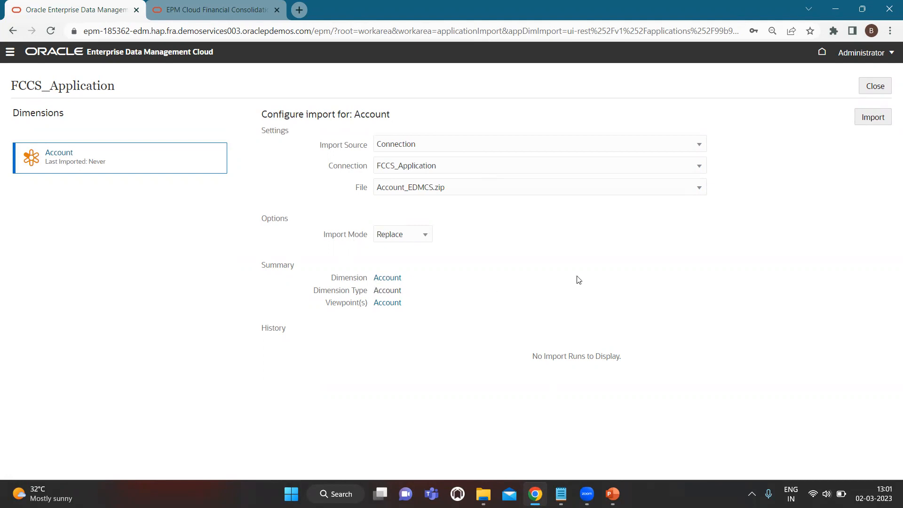
- Run the Account dimension import (544 records) and return to the Applications list
{"action": "left_click", "coordinate": [879, 122]}
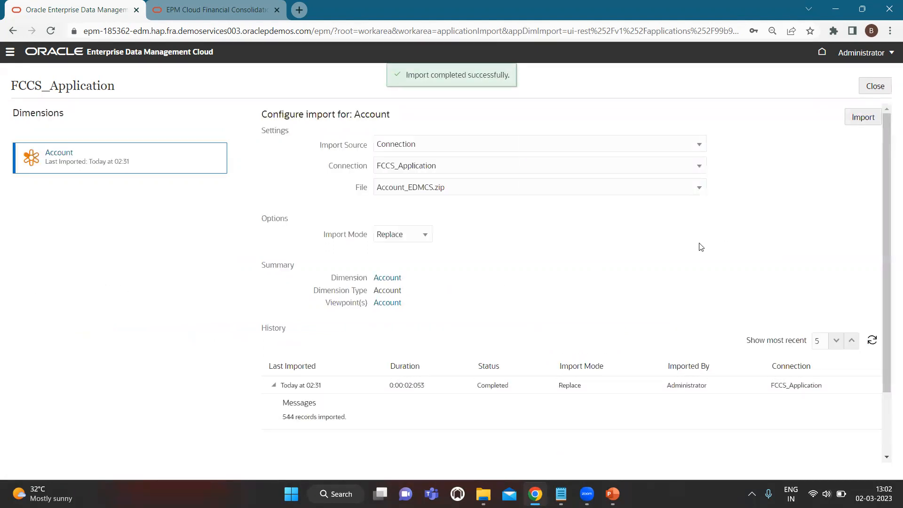
{"action": "left_click", "coordinate": [870, 89]}
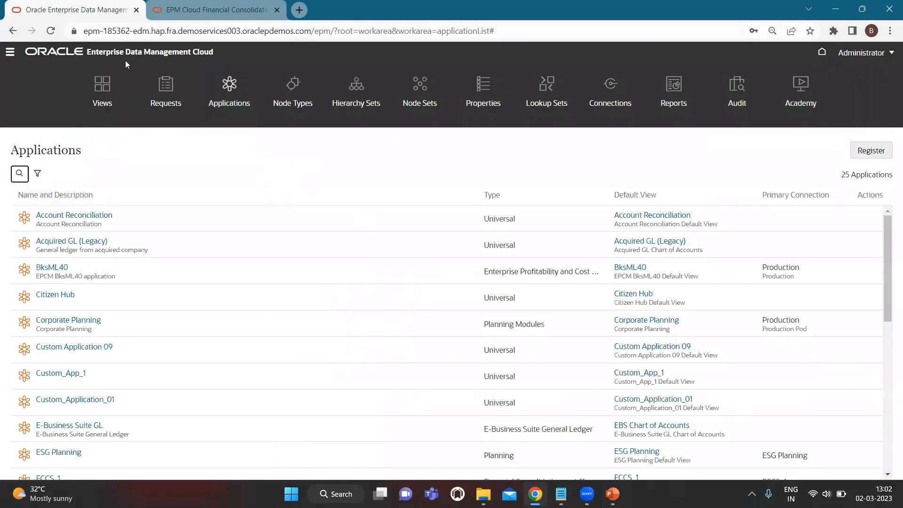
- Open the Master View(ERP+EPM) view from the Views list
{"action": "left_click", "coordinate": [103, 83]}
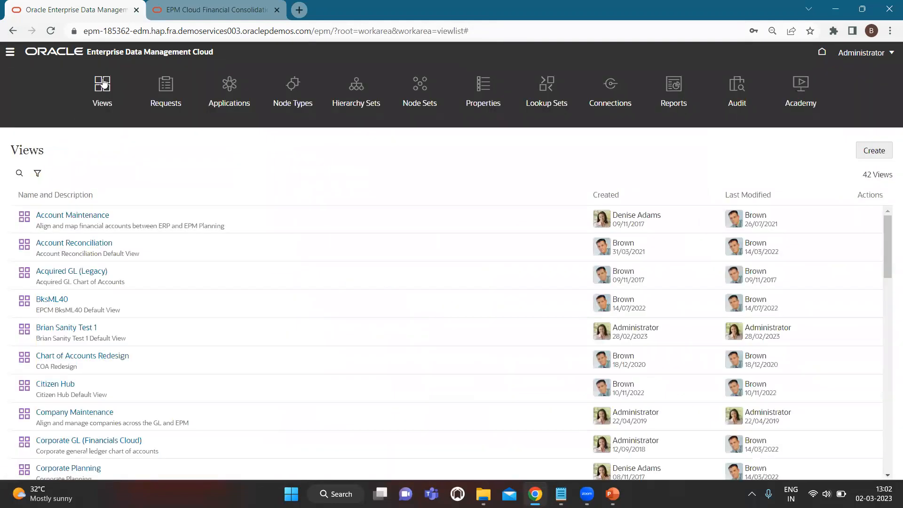
{"action": "scroll", "coordinate": [177, 301], "scroll_direction": "down", "scroll_amount": 3}
{"action": "scroll", "coordinate": [176, 380], "scroll_direction": "down", "scroll_amount": 2}
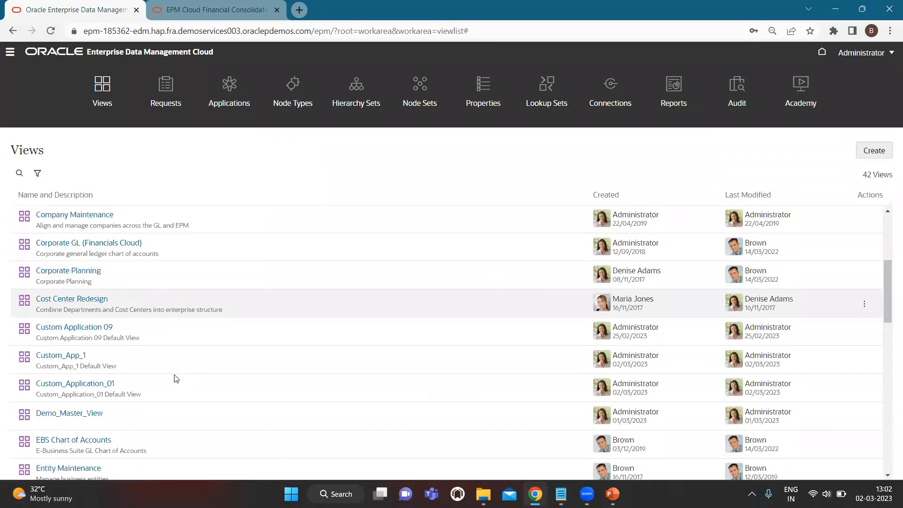
{"action": "scroll", "coordinate": [175, 379], "scroll_direction": "down", "scroll_amount": 7}
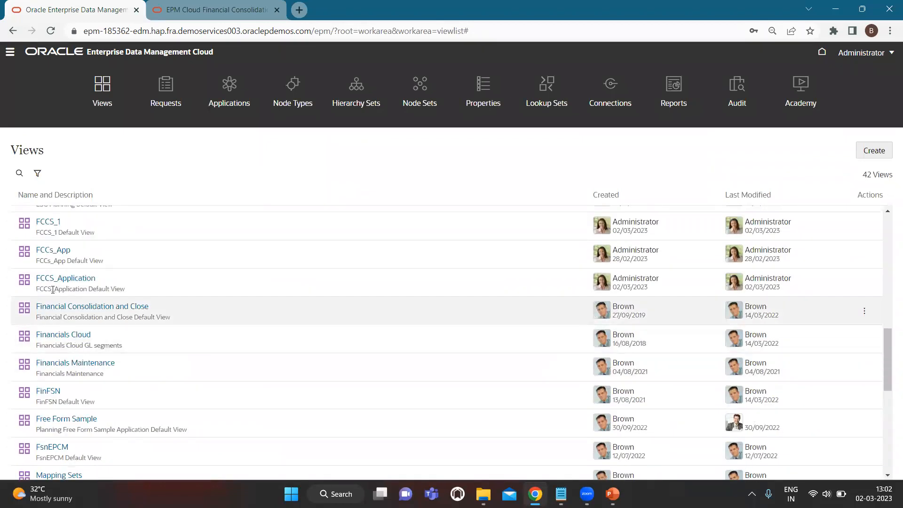
{"action": "scroll", "coordinate": [82, 359], "scroll_direction": "down", "scroll_amount": 3}
{"action": "scroll", "coordinate": [83, 355], "scroll_direction": "up", "scroll_amount": 1}
{"action": "scroll", "coordinate": [82, 356], "scroll_direction": "down", "scroll_amount": 3}
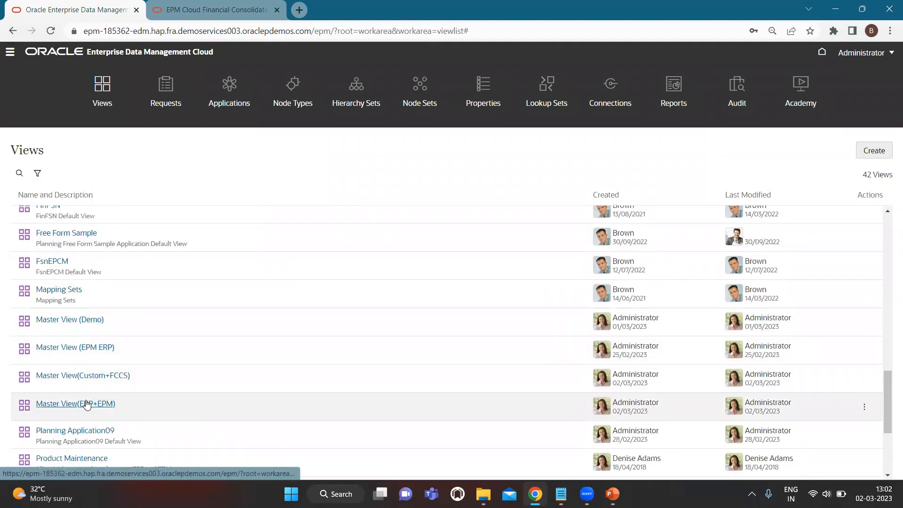
{"action": "left_click", "coordinate": [86, 405]}
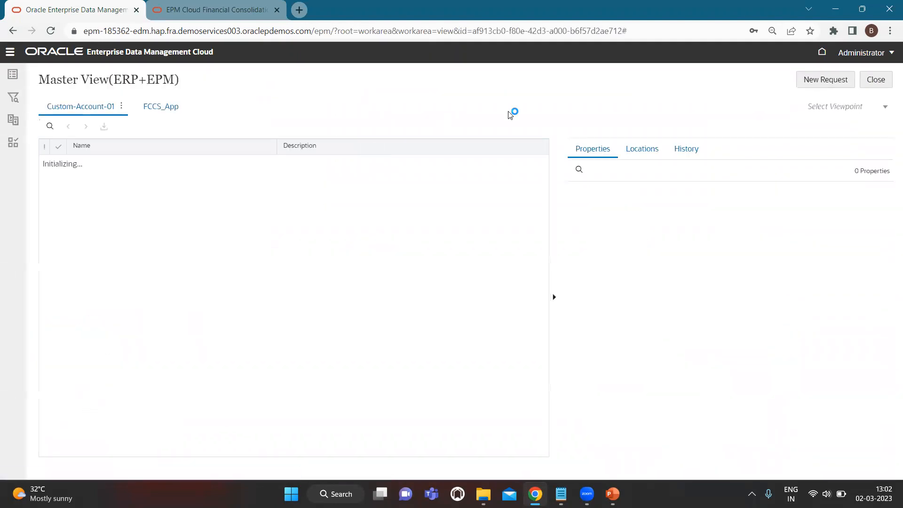
- Inspect the FCCS_App viewpoint and display its Data Chain
{"action": "left_click", "coordinate": [168, 108]}
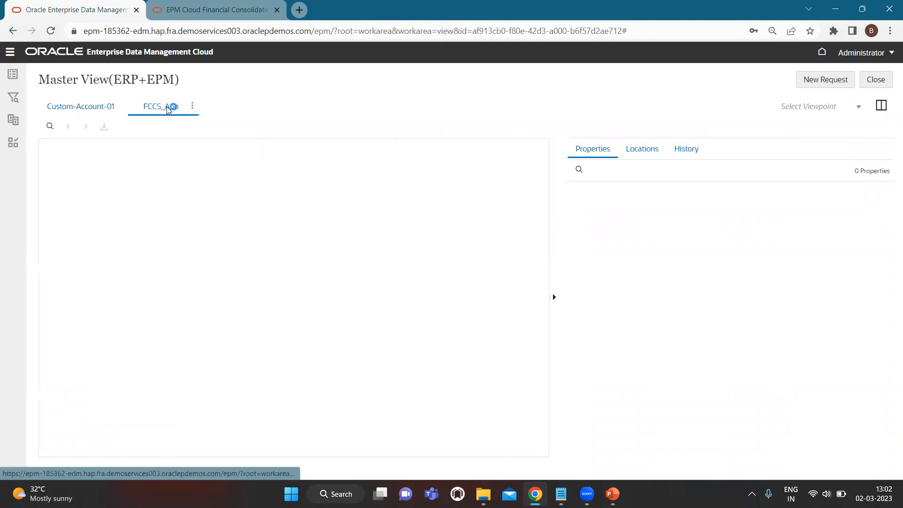
{"action": "left_click", "coordinate": [193, 106]}
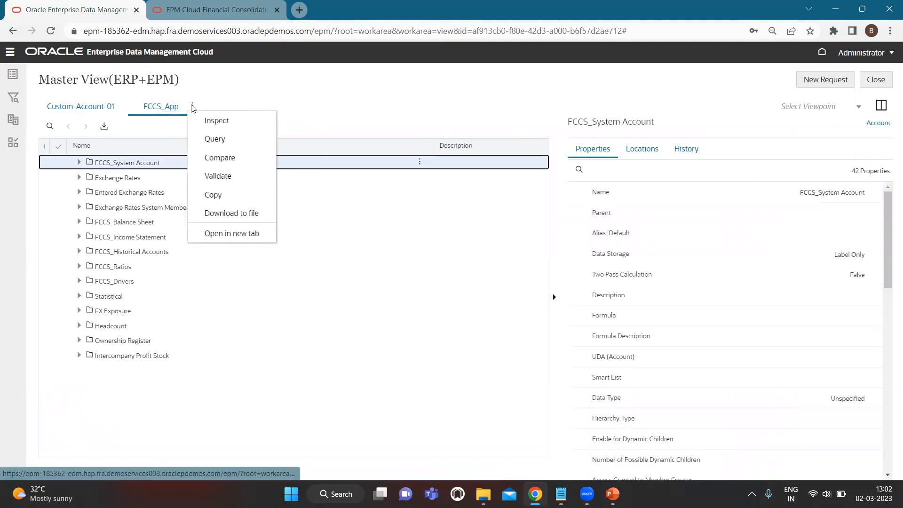
{"action": "left_click", "coordinate": [210, 122]}
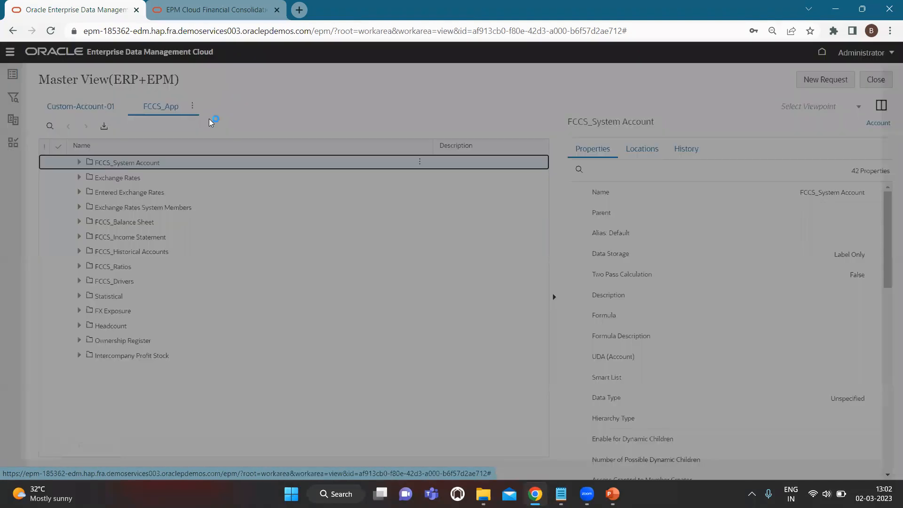
{"action": "left_click", "coordinate": [260, 121]}
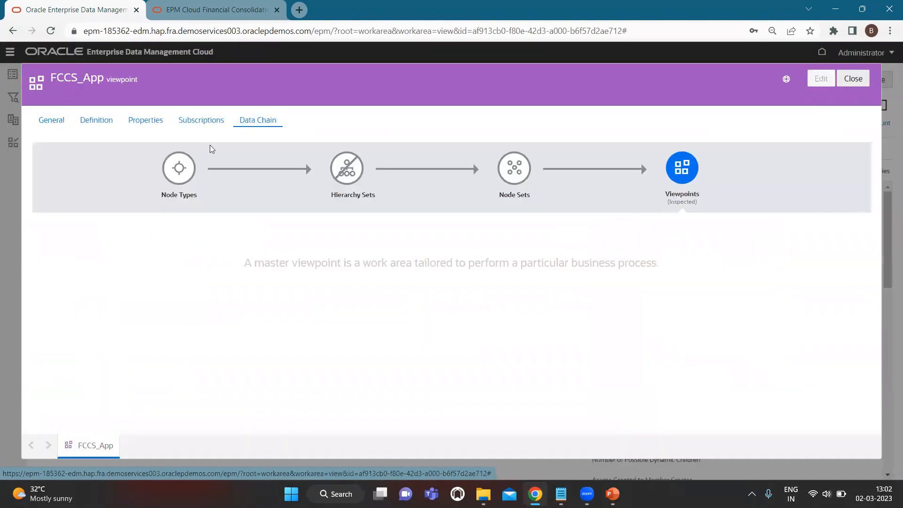
- Open the Account node type's Converters from the data chain and start editing
{"action": "left_click", "coordinate": [179, 169]}
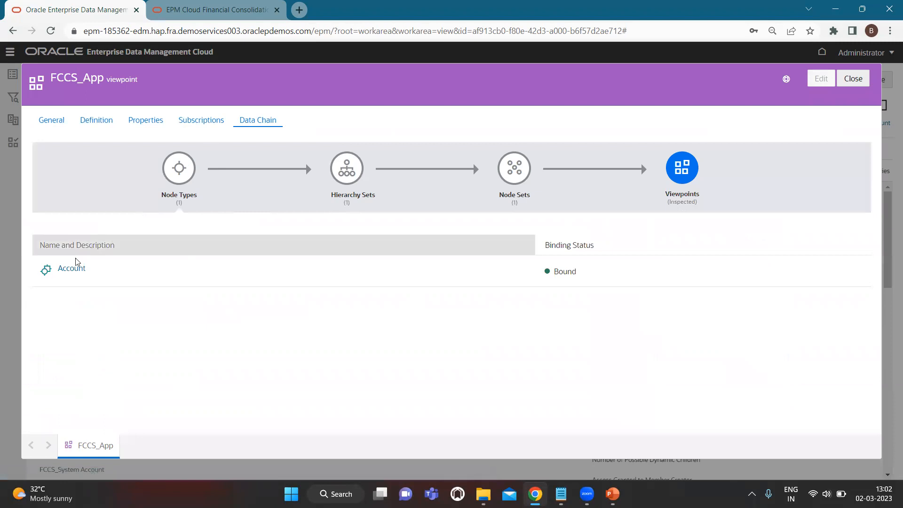
{"action": "left_click", "coordinate": [71, 269]}
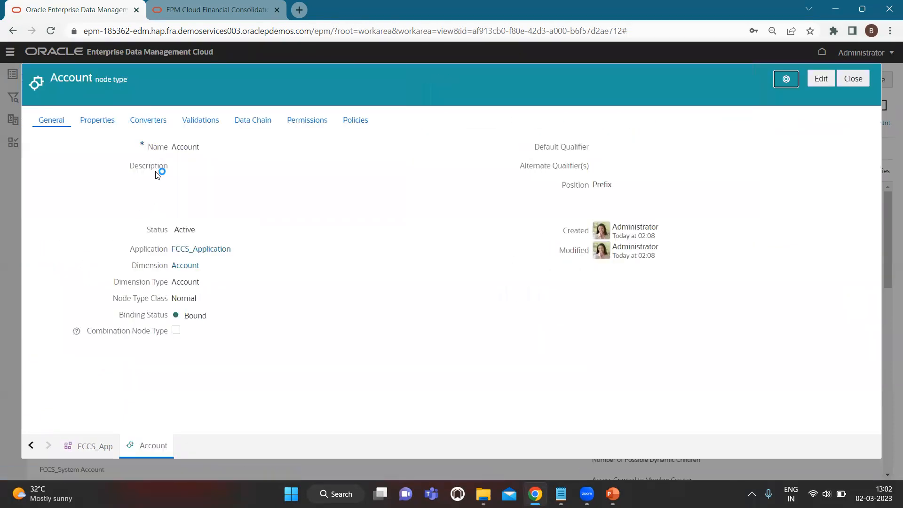
{"action": "left_click", "coordinate": [144, 122]}
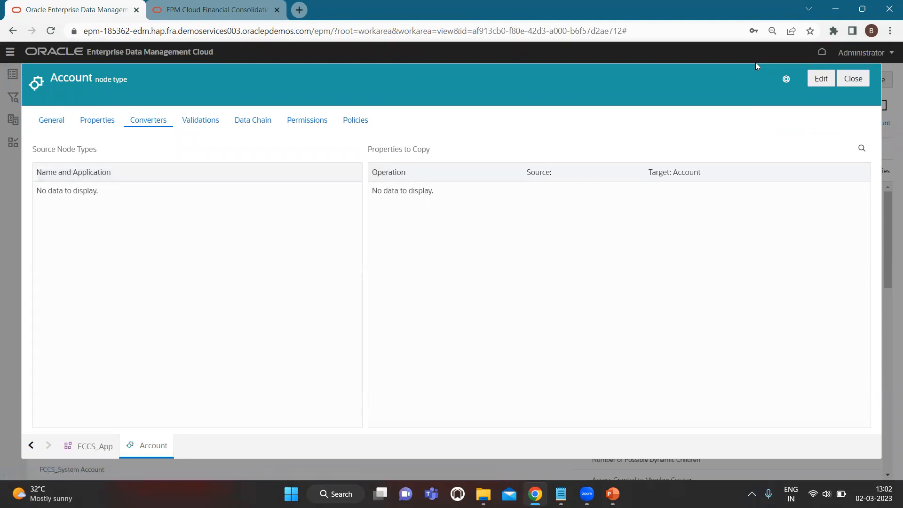
{"action": "left_click", "coordinate": [824, 80]}
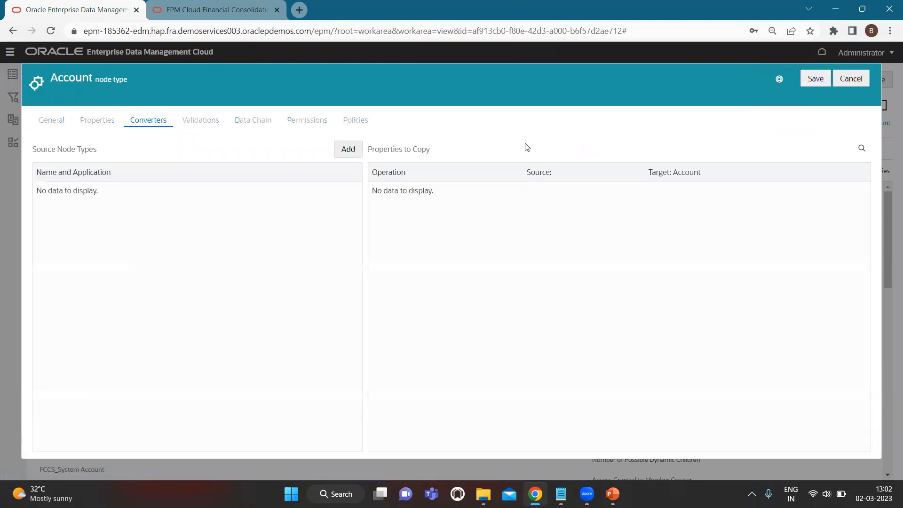
- Add Custom_Application_01's Account node type as a converter source, then save and close
{"action": "left_click", "coordinate": [349, 150]}
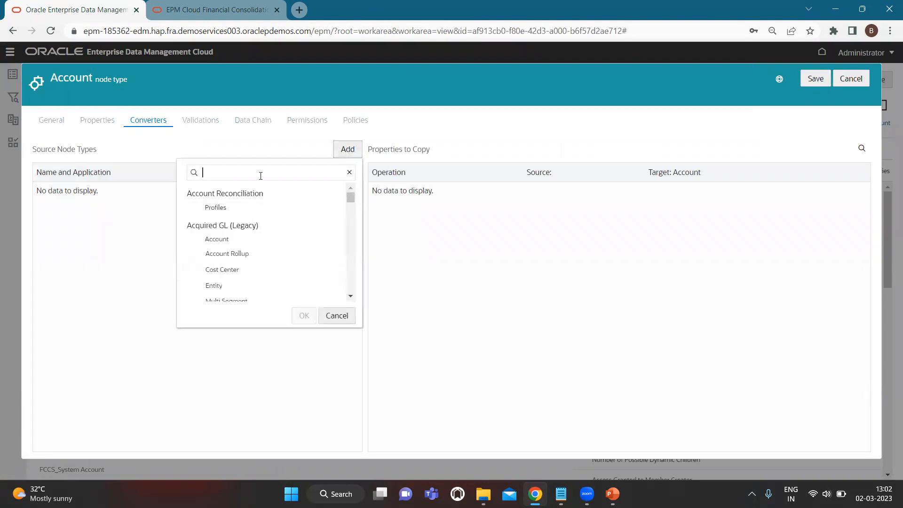
{"action": "type", "text": "accoun"}
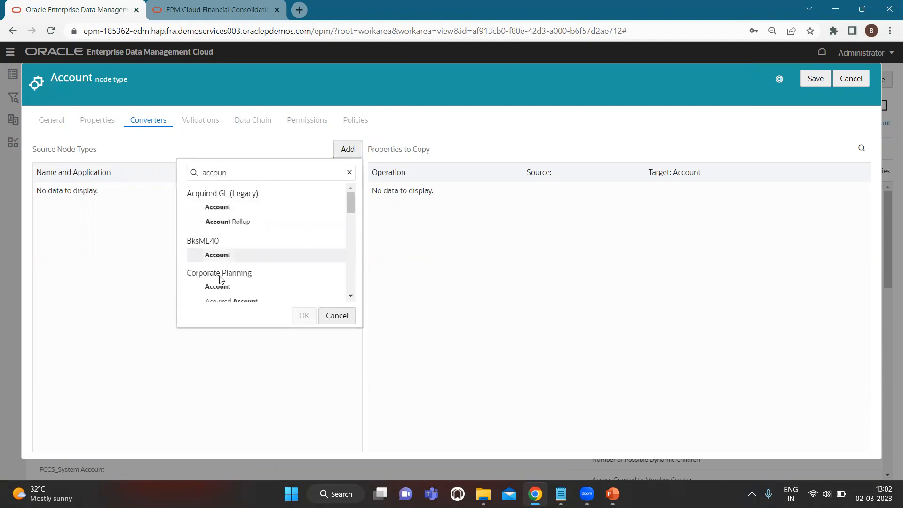
{"action": "scroll", "coordinate": [223, 270], "scroll_direction": "down", "scroll_amount": 3}
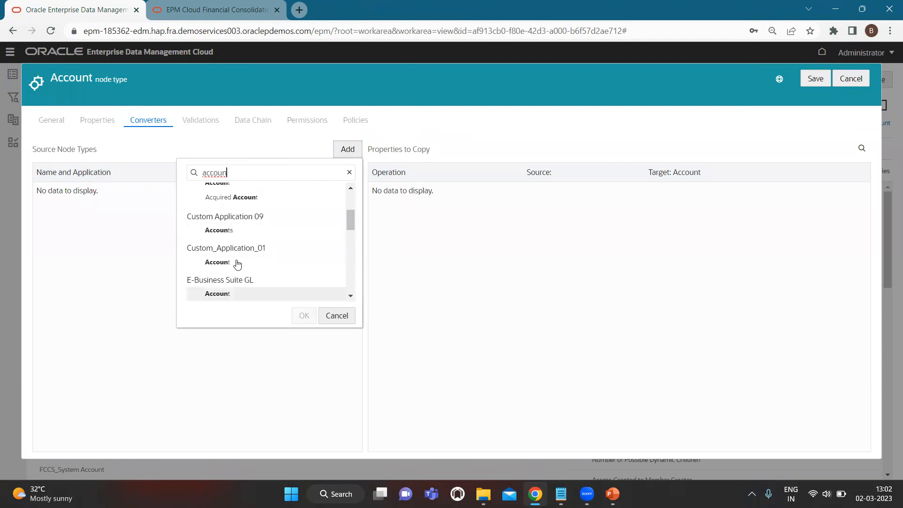
{"action": "left_click", "coordinate": [233, 263]}
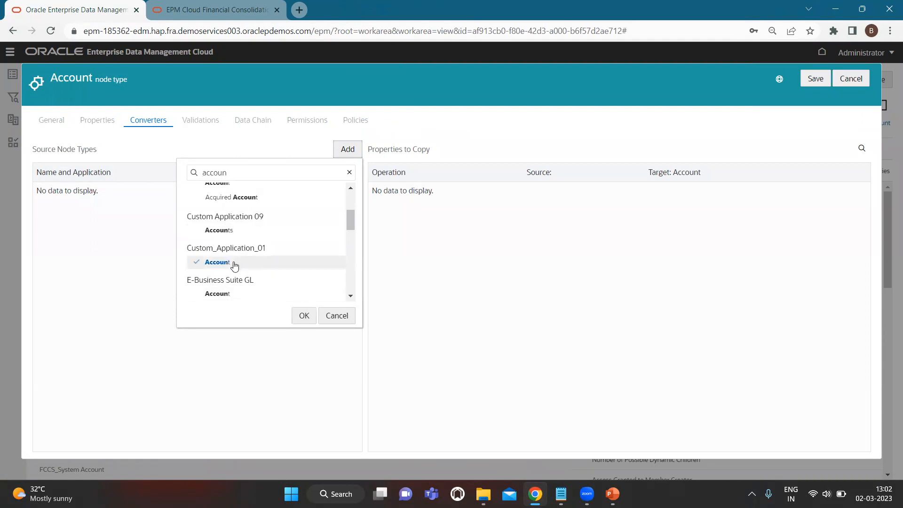
{"action": "left_click", "coordinate": [303, 317]}
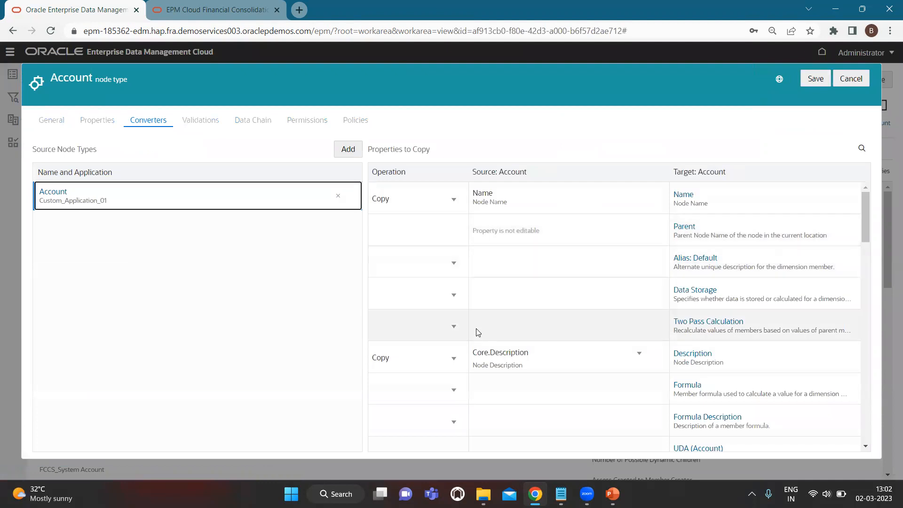
{"action": "scroll", "coordinate": [478, 333], "scroll_direction": "down", "scroll_amount": 15}
{"action": "scroll", "coordinate": [475, 331], "scroll_direction": "down", "scroll_amount": 3}
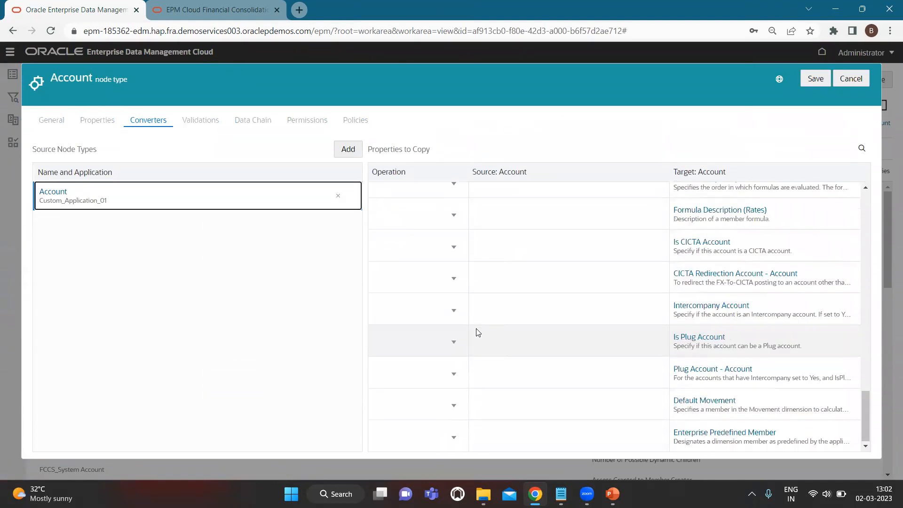
{"action": "scroll", "coordinate": [475, 330], "scroll_direction": "up", "scroll_amount": 20}
{"action": "left_click", "coordinate": [821, 79]}
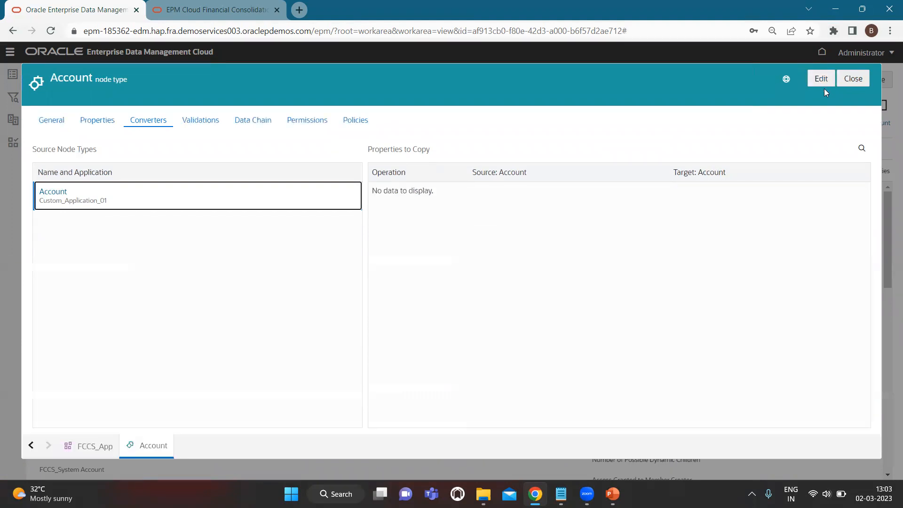
{"action": "left_click", "coordinate": [852, 79]}
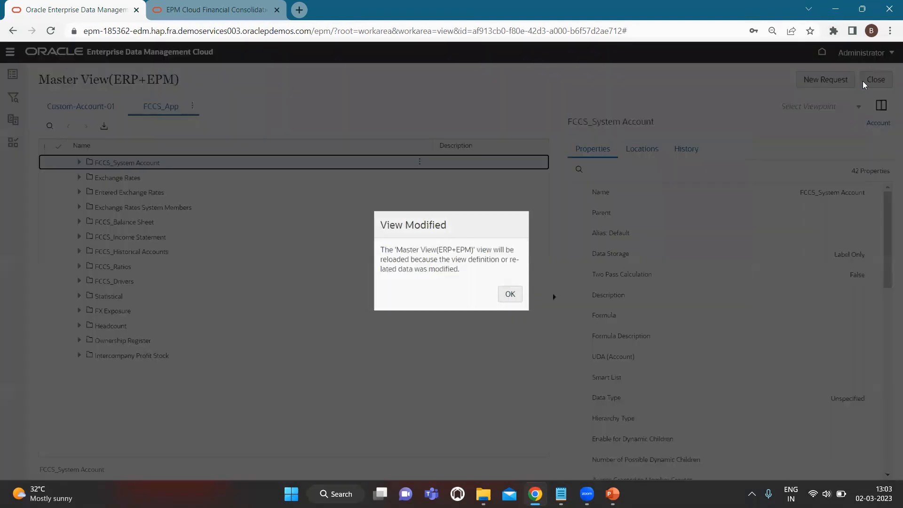
- Dismiss the reload notice and show Custom-Account-01 and FCCS_App side by side
{"action": "left_click", "coordinate": [513, 295]}
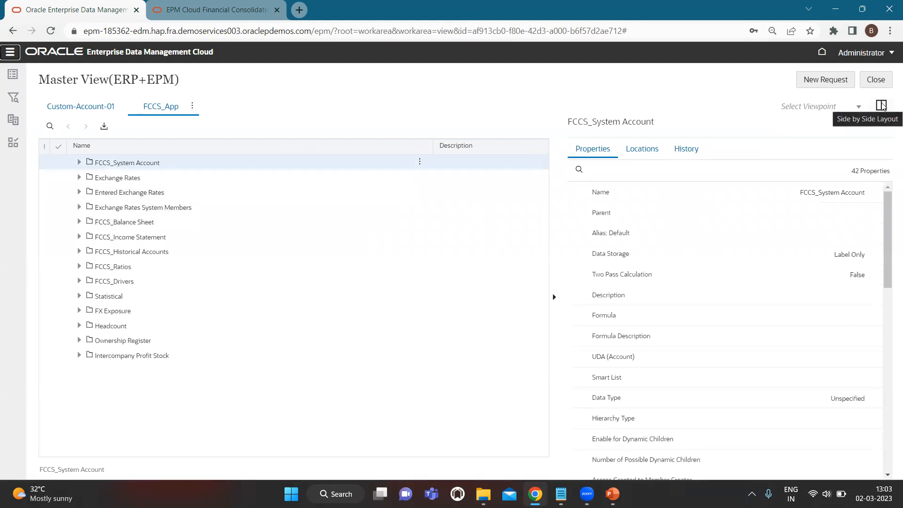
{"action": "left_click", "coordinate": [881, 108]}
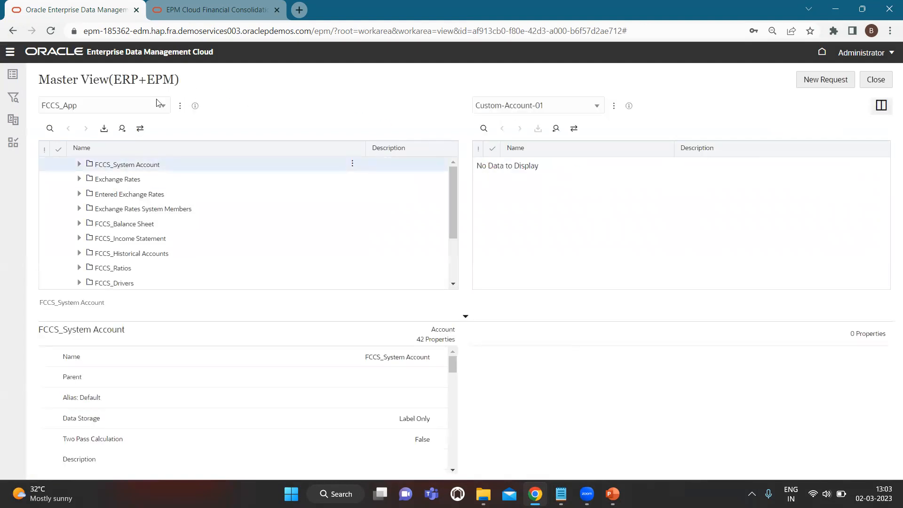
{"action": "left_click", "coordinate": [881, 105]}
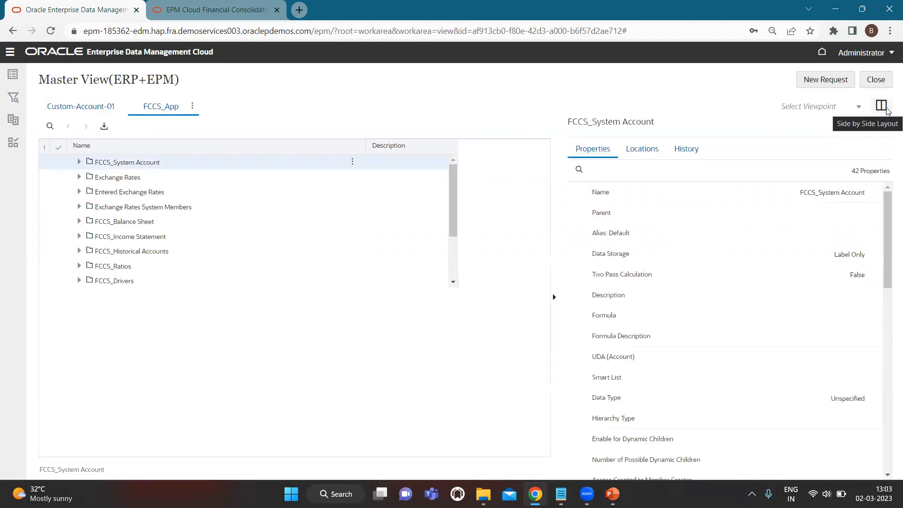
{"action": "left_click", "coordinate": [88, 107]}
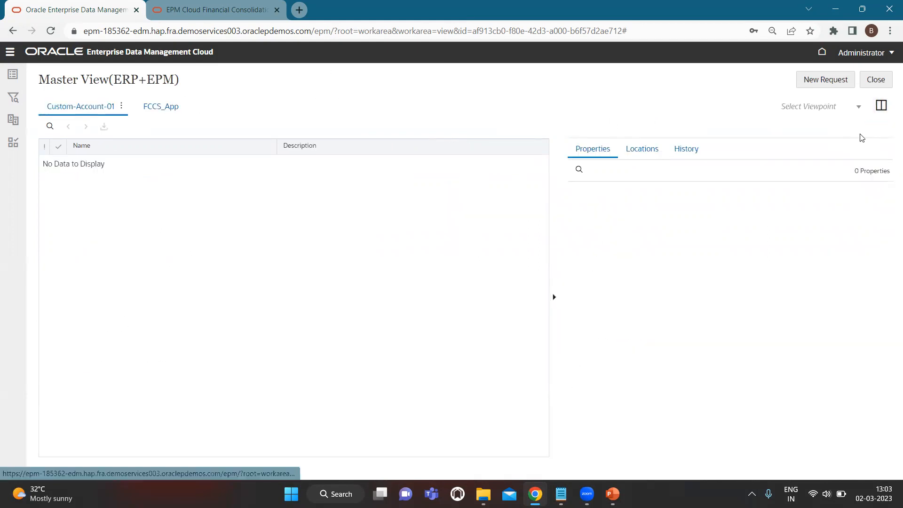
{"action": "left_click", "coordinate": [881, 105]}
- Start a new request, browse the left pane's viewpoint list, then close the request
{"action": "left_click", "coordinate": [842, 81]}
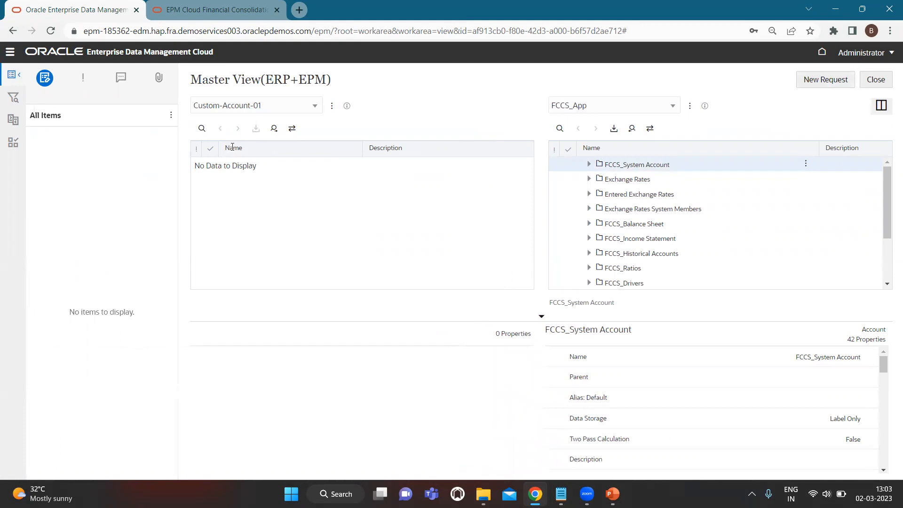
{"action": "left_click", "coordinate": [300, 107]}
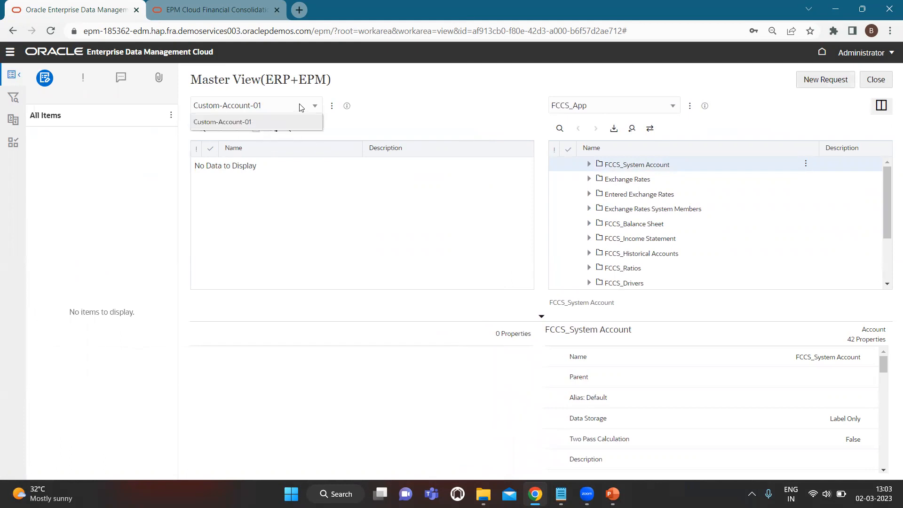
{"action": "left_click", "coordinate": [462, 116]}
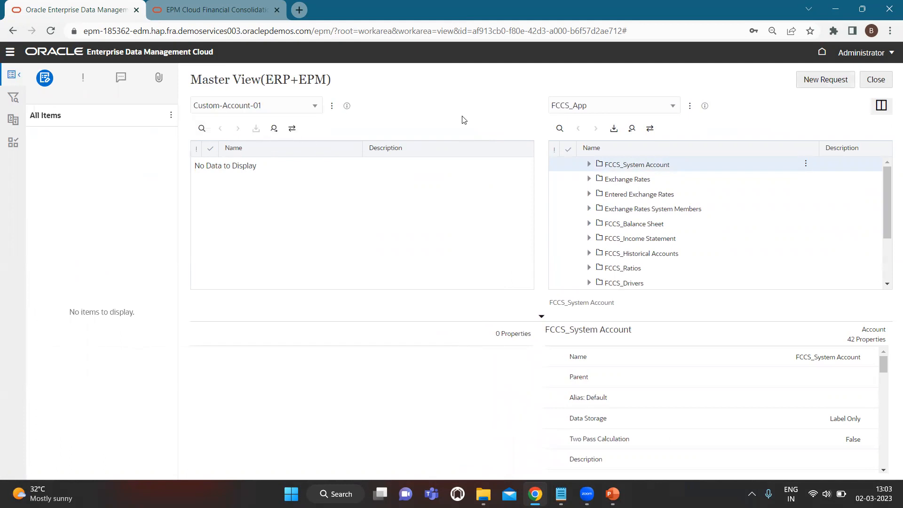
{"action": "left_click", "coordinate": [303, 107]}
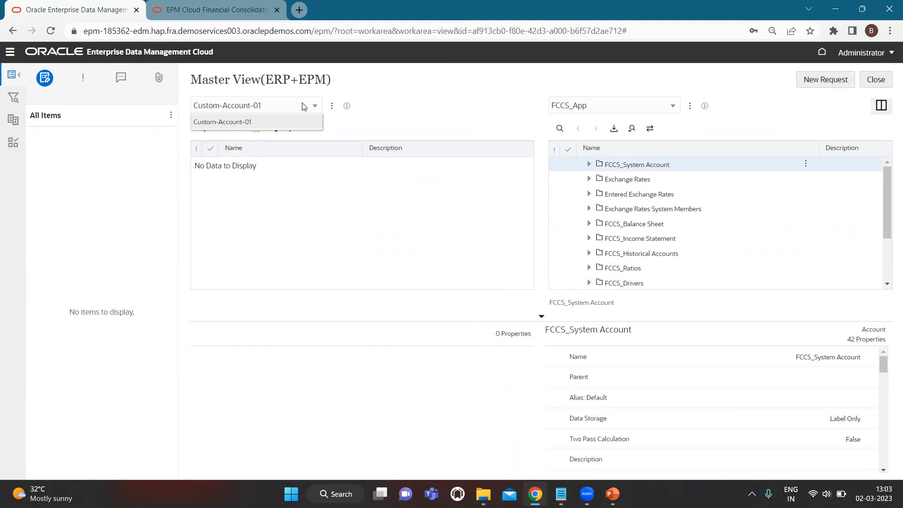
{"action": "left_click", "coordinate": [874, 80]}
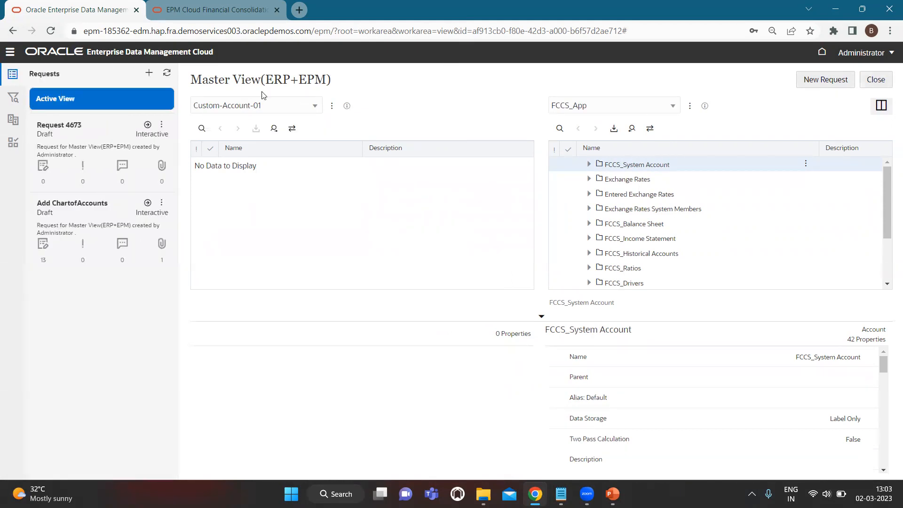
- Open the Add ChartofAccounts draft request from the Requests list
{"action": "left_click", "coordinate": [275, 109]}
{"action": "left_click", "coordinate": [454, 105]}
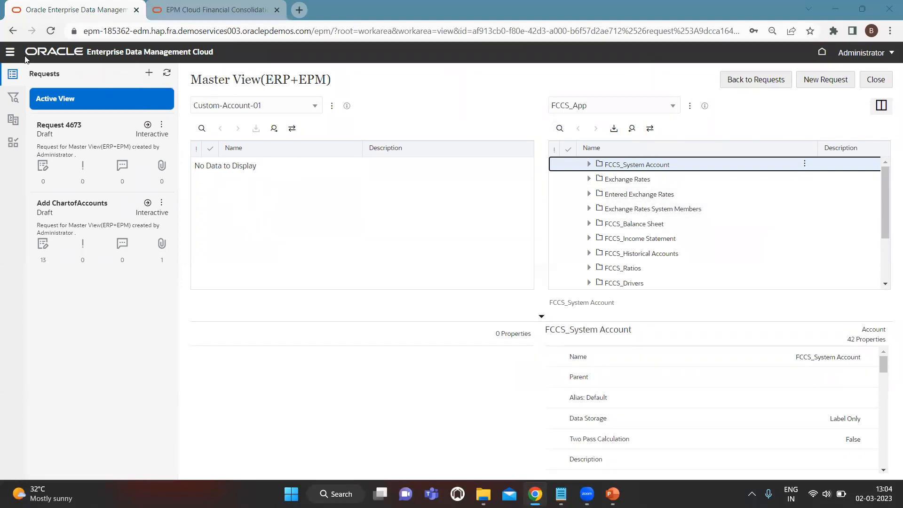
{"action": "left_click", "coordinate": [10, 54]}
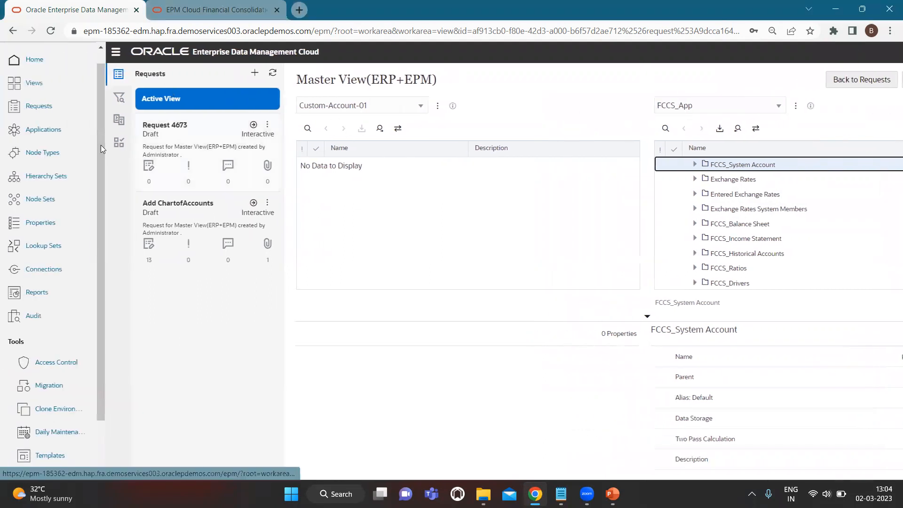
{"action": "left_click", "coordinate": [36, 108]}
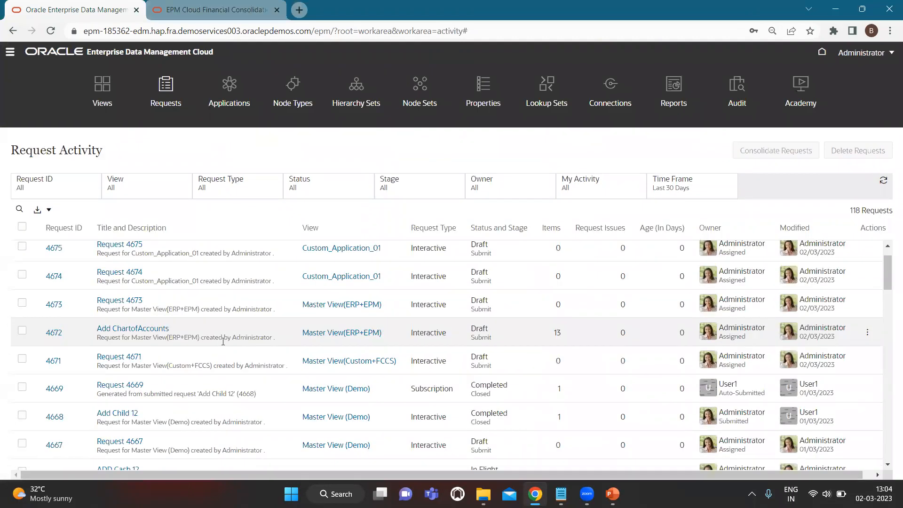
{"action": "scroll", "coordinate": [223, 342], "scroll_direction": "down", "scroll_amount": 1}
{"action": "left_click", "coordinate": [127, 293]}
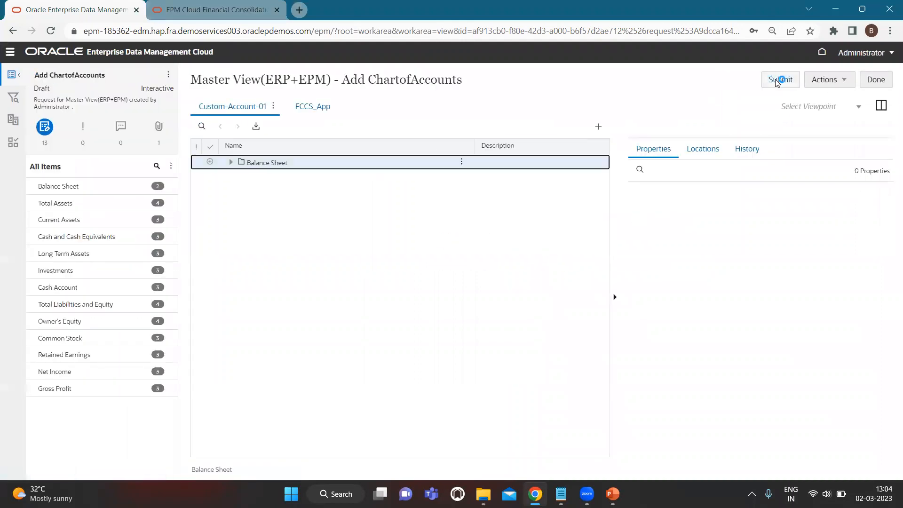
- Submit Add ChartofAccounts and view both hierarchies side by side
{"action": "left_click", "coordinate": [779, 80]}
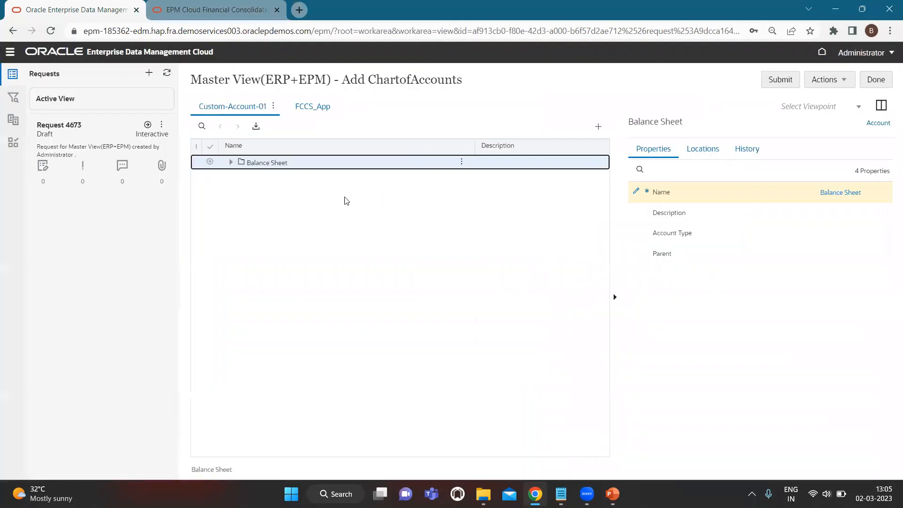
{"action": "left_click", "coordinate": [881, 105]}
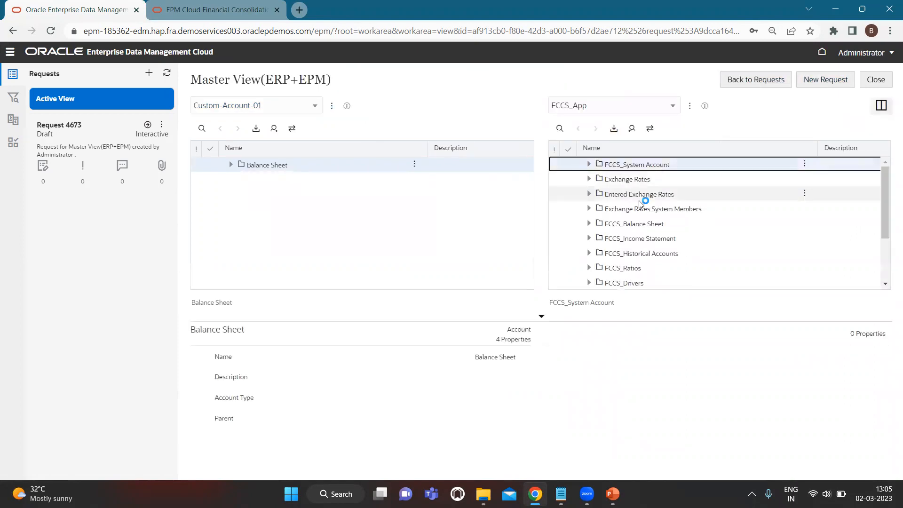
{"action": "key", "text": "alt+Tab"}
{"action": "key", "text": "alt+Tab"}
{"action": "key", "text": "alt+Tab"}
{"action": "key", "text": "alt+Tab"}
{"action": "key", "text": "alt+Tab"}
{"action": "key", "text": "alt+Tab"}
{"action": "key", "text": "alt+Tab"}
{"action": "key", "text": "alt+Tab"}
{"action": "key", "text": "alt+Tab"}
{"action": "key", "text": "alt+Tab"}
{"action": "key", "text": "alt+Tab"}
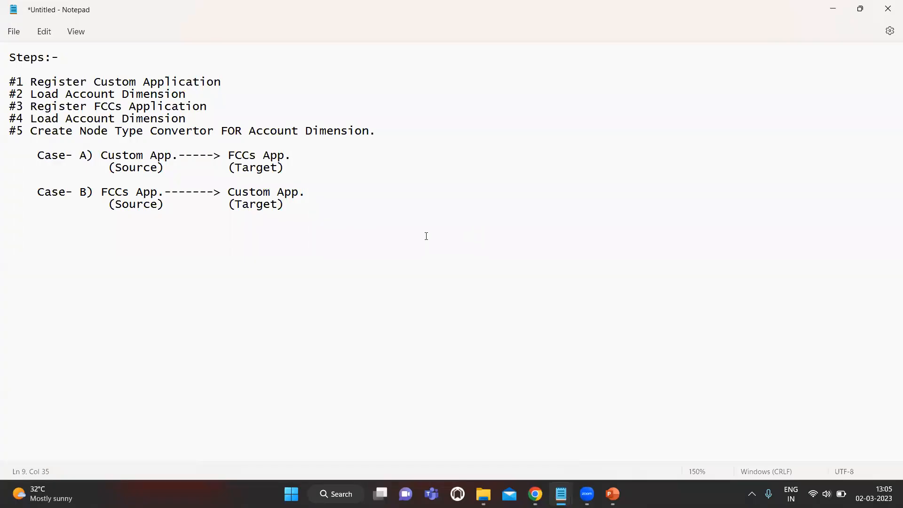
- Type the note 'Interactive and Subscription based.' on a new line
{"action": "left_click", "coordinate": [426, 236]}
{"action": "key", "text": "Return"}
{"action": "type", "text": "Int"}
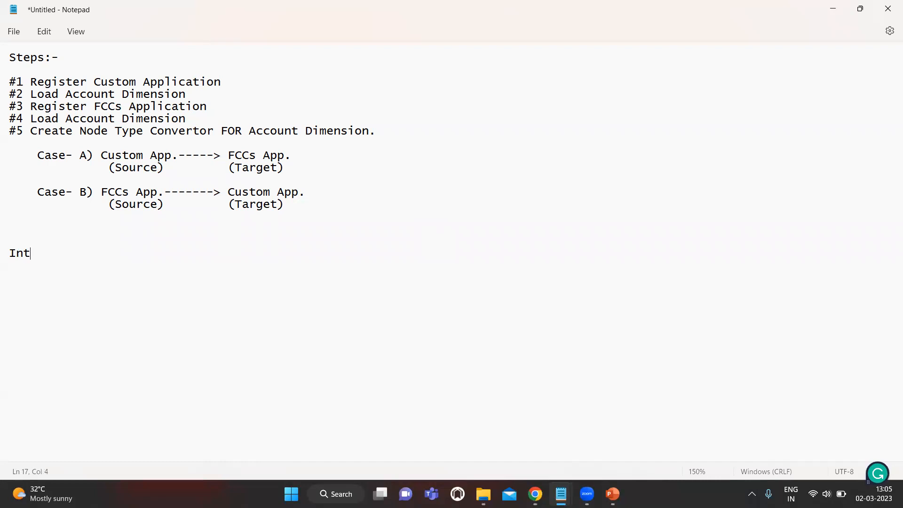
{"action": "type", "text": "eractive"}
{"action": "type", "text": "Sub"}
{"action": "key", "text": "BackSpace"}
{"action": "key", "text": "BackSpace"}
{"action": "key", "text": "BackSpace"}
{"action": "type", "text": "ab"}
{"action": "key", "text": "BackSpace"}
{"action": "type", "text": "nd Subcri"}
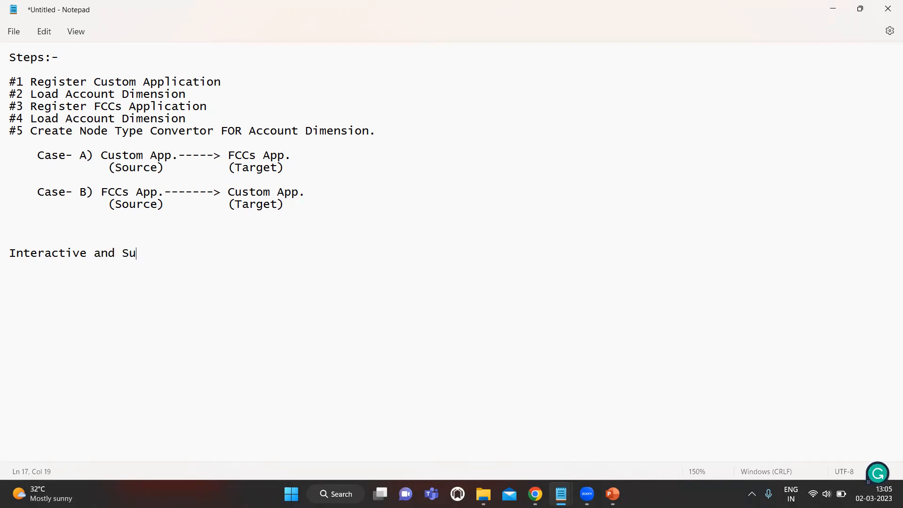
{"action": "key", "text": "BackSpace"}
{"action": "key", "text": "BackSpace"}
{"action": "key", "text": "BackSpace"}
{"action": "type", "text": "scription base"}
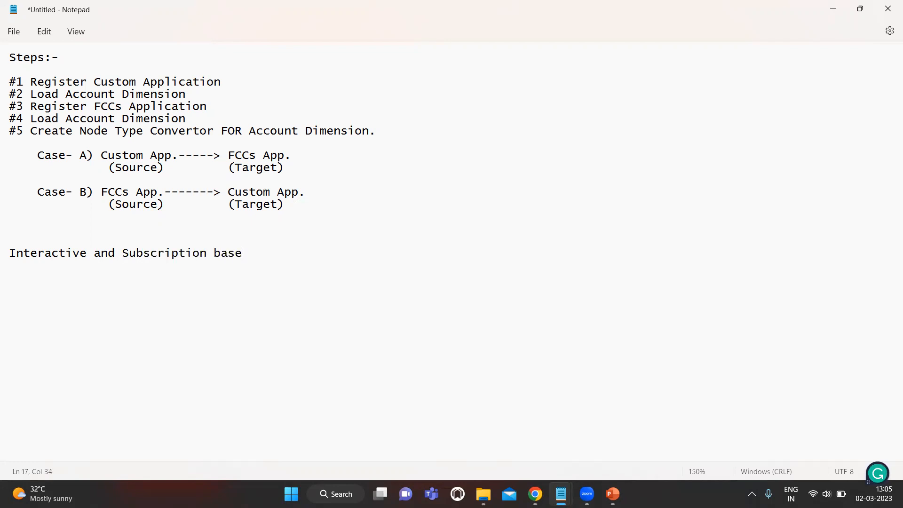
{"action": "type", "text": "d."}
- Add the 'Source Application.----->Target application' flow line with an 'Interactive' heading above it
{"action": "key", "text": "Return"}
{"action": "key", "text": "Return"}
{"action": "key", "text": "Return"}
{"action": "type", "text": "Sour"}
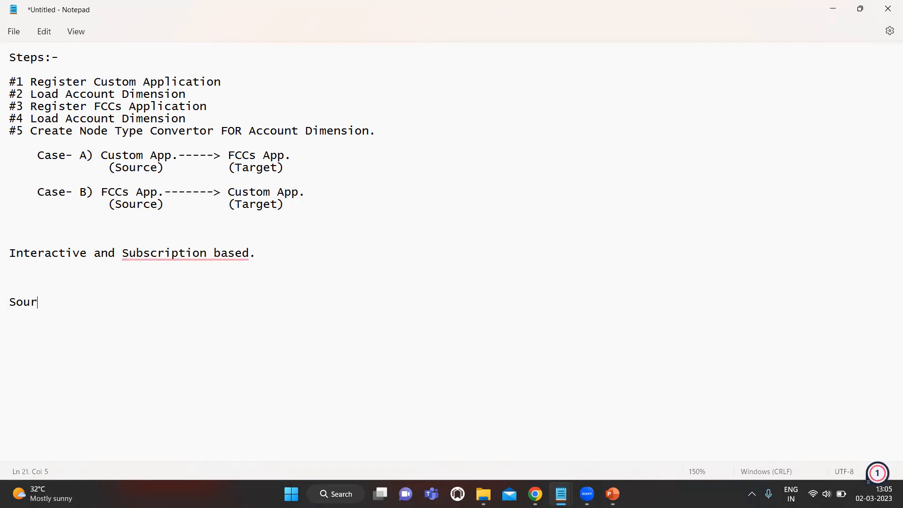
{"action": "type", "text": "ce Application"}
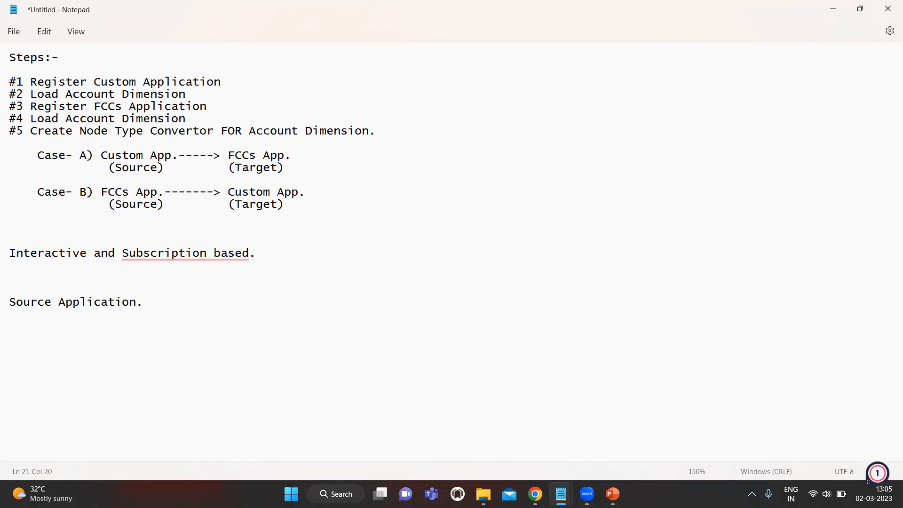
{"action": "type", "text": ".----->Target application"}
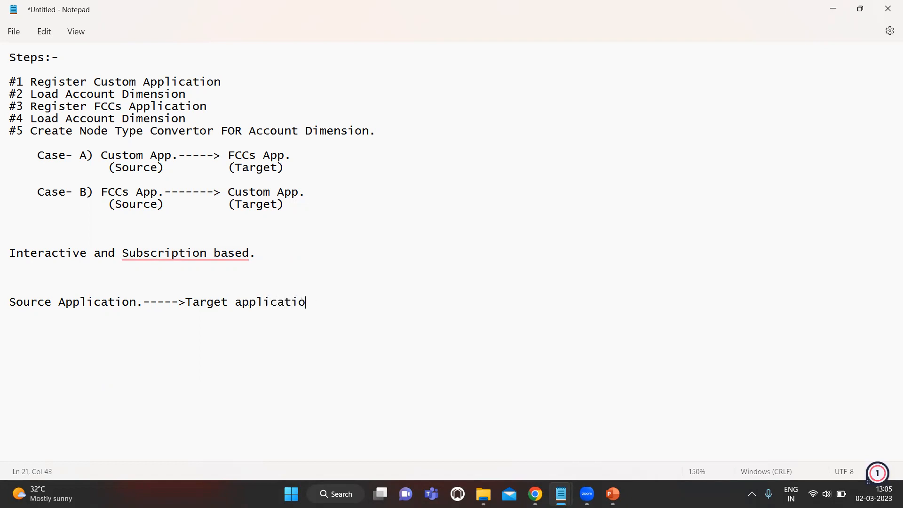
{"action": "key", "text": "Return"}
{"action": "key", "text": "Return"}
{"action": "key", "text": "Return"}
{"action": "key", "text": "BackSpace"}
{"action": "key", "text": "BackSpace"}
{"action": "key", "text": "Up"}
{"action": "type", "text": "In"}
{"action": "key", "text": "Up"}
{"action": "key", "text": "Up"}
{"action": "key", "text": "Up"}
{"action": "key", "text": "Home"}
{"action": "key", "text": "shift+Right"}
{"action": "key", "text": "shift+Right"}
{"action": "key", "text": "shift+Right"}
{"action": "key", "text": "shift+Right"}
{"action": "key", "text": "shift+Right"}
{"action": "key", "text": "shift+Right"}
{"action": "key", "text": "shift+Right"}
{"action": "key", "text": "shift+Right"}
{"action": "key", "text": "shift+Right"}
{"action": "key", "text": "shift+Right"}
{"action": "key", "text": "shift+Right"}
{"action": "key", "text": "ctrl+c"}
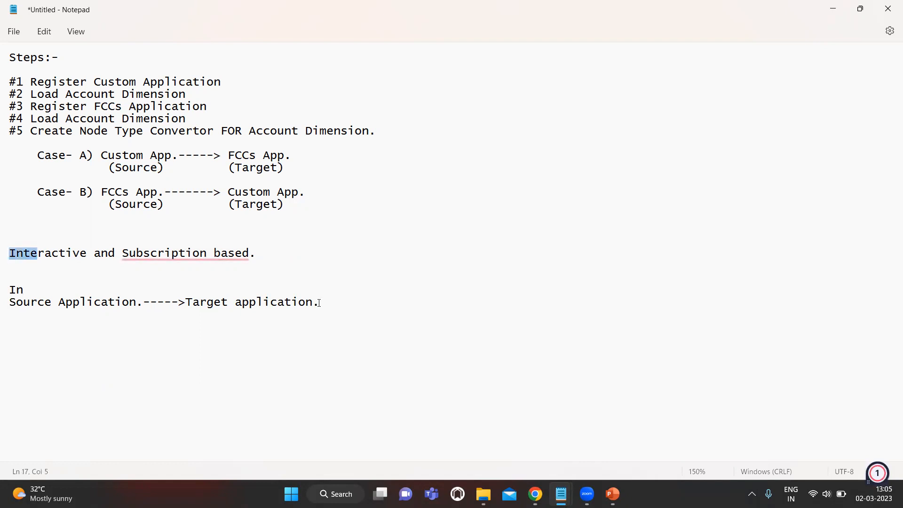
{"action": "key", "text": "Down"}
{"action": "key", "text": "Down"}
{"action": "key", "text": "Down"}
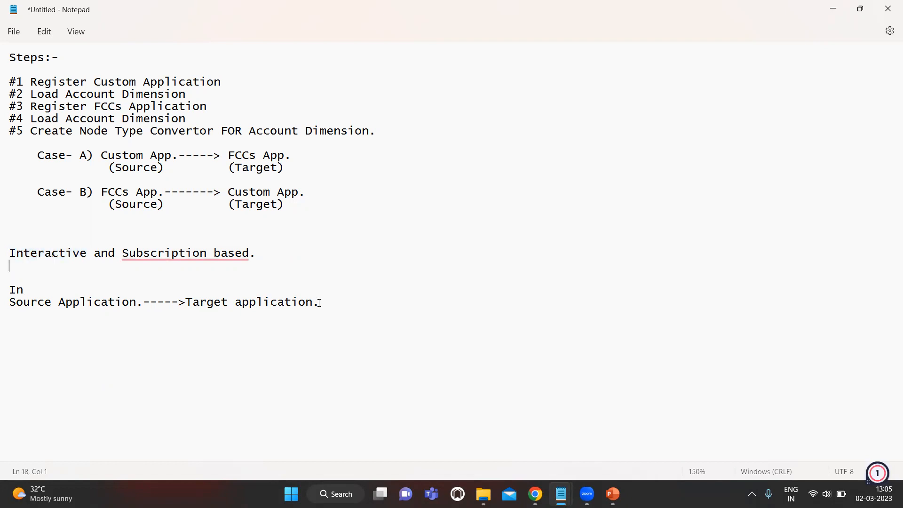
{"action": "key", "text": "BackSpace"}
{"action": "key", "text": "BackSpace"}
{"action": "key", "text": "ctrl+v"}
- Add a Subscription heading, append '----> Manual' to the flow, and paste the flow under Subscription
{"action": "left_click", "coordinate": [319, 303]}
{"action": "key", "text": "Return"}
{"action": "type", "text": "Subscription"}
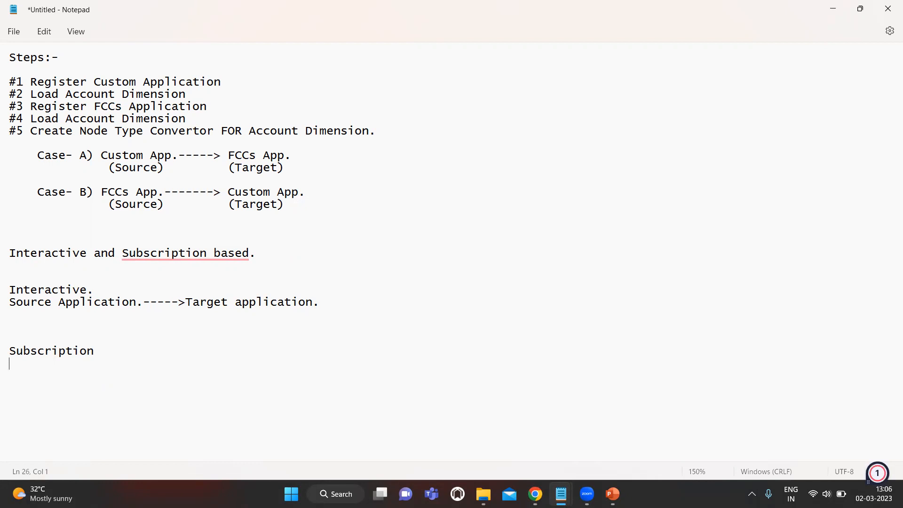
{"action": "left_click", "coordinate": [415, 299]}
{"action": "type", "text": "----> Manual"}
{"action": "key", "text": "Down"}
{"action": "key", "text": "Down"}
{"action": "key", "text": "Up"}
{"action": "key", "text": "Up"}
{"action": "key", "text": "shift+Left"}
{"action": "key", "text": "shift+Left"}
{"action": "key", "text": "shift+Left"}
{"action": "key", "text": "shift+Left"}
{"action": "key", "text": "shift+Left"}
{"action": "key", "text": "shift+Left"}
{"action": "key", "text": "shift+Left"}
{"action": "key", "text": "shift+Left"}
{"action": "key", "text": "shift+Left"}
{"action": "key", "text": "shift+Left"}
{"action": "key", "text": "shift+Left"}
{"action": "key", "text": "shift+Left"}
{"action": "key", "text": "shift+Left"}
{"action": "key", "text": "shift+Left"}
{"action": "key", "text": "shift+Left"}
{"action": "key", "text": "shift+Left"}
{"action": "key", "text": "shift+Left"}
{"action": "key", "text": "shift+Left"}
{"action": "key", "text": "shift+Left"}
{"action": "key", "text": "shift+Left"}
{"action": "key", "text": "shift+Left"}
{"action": "key", "text": "shift+Left"}
{"action": "key", "text": "shift+Left"}
{"action": "key", "text": "shift+Left"}
{"action": "key", "text": "shift+Left"}
{"action": "key", "text": "shift+Left"}
{"action": "key", "text": "shift+Left"}
{"action": "key", "text": "shift+Left"}
{"action": "key", "text": "shift+Left"}
{"action": "key", "text": "shift+Left"}
{"action": "key", "text": "shift+Left"}
{"action": "key", "text": "shift+Left"}
{"action": "key", "text": "ctrl+c"}
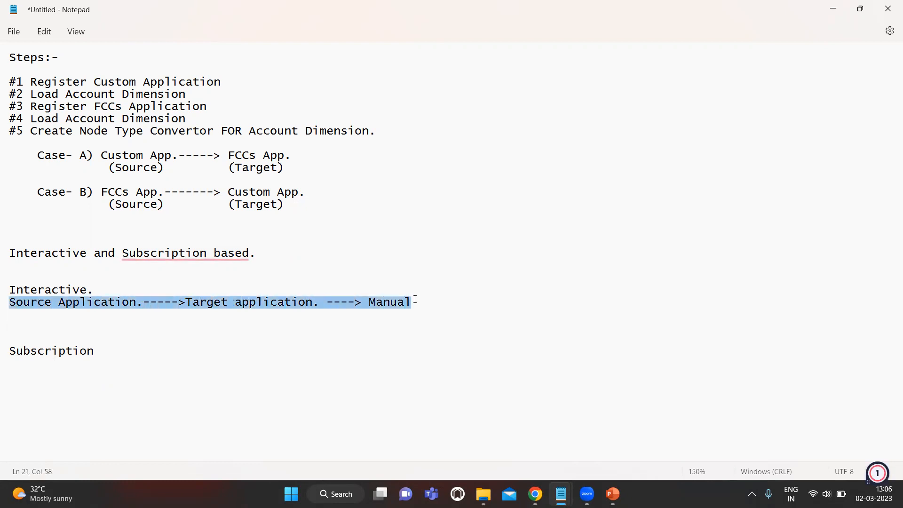
{"action": "key", "text": "Down"}
{"action": "key", "text": "Down"}
{"action": "key", "text": "Down"}
{"action": "key", "text": "Down"}
{"action": "key", "text": "Down"}
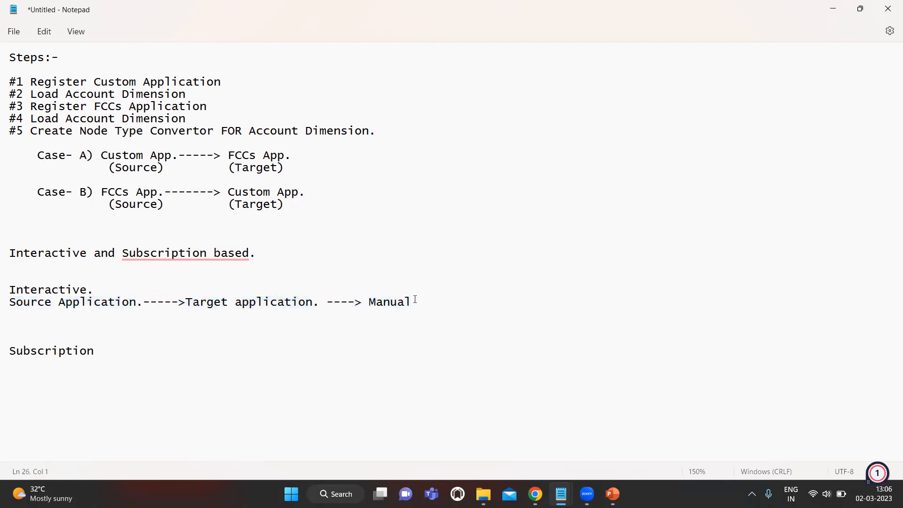
{"action": "key", "text": "ctrl+v"}
- Replace Manual with Auto Submit on the pasted Subscription flow line
{"action": "key", "text": "shift+Left"}
{"action": "key", "text": "shift+Left"}
{"action": "key", "text": "shift+Left"}
{"action": "key", "text": "shift+Left"}
{"action": "key", "text": "shift+Left"}
{"action": "key", "text": "shift+Left"}
{"action": "key", "text": "BackSpace"}
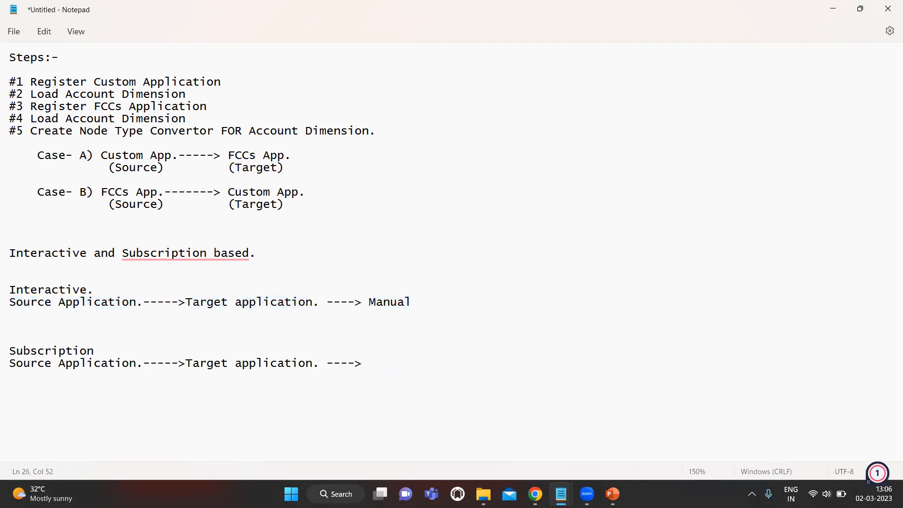
{"action": "type", "text": "Auto Submit"}
{"action": "key", "text": "Up"}
{"action": "key", "text": "Left"}
{"action": "key", "text": "Down"}
{"action": "key", "text": "Right"}
{"action": "key", "text": "Right"}
{"action": "key", "text": "Right"}
{"action": "key", "text": "Right"}
{"action": "key", "text": "Right"}
{"action": "key", "text": "Left"}
{"action": "key", "text": "Right"}
{"action": "key", "text": "Down"}
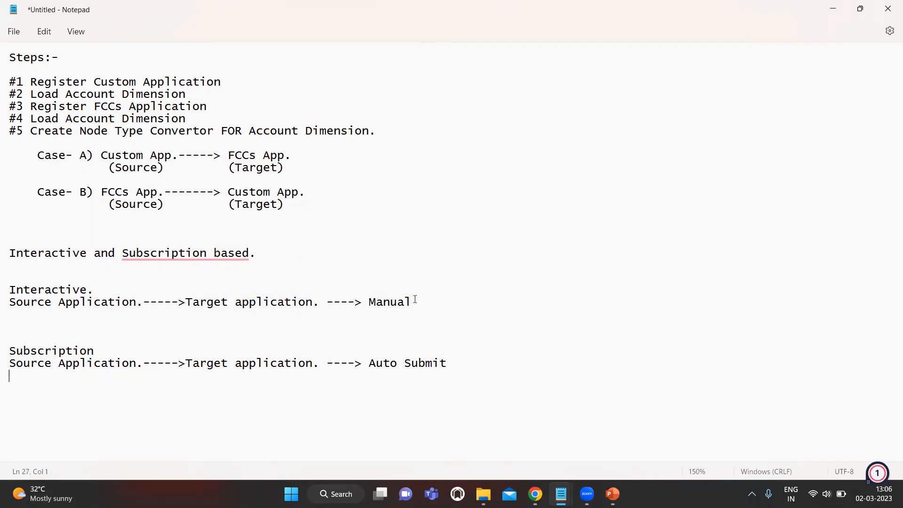
- Add the line '(Add Child)-------------->Automatically Gets Transferred' below the Subscription flow
{"action": "type", "text": "(Add Child)"}
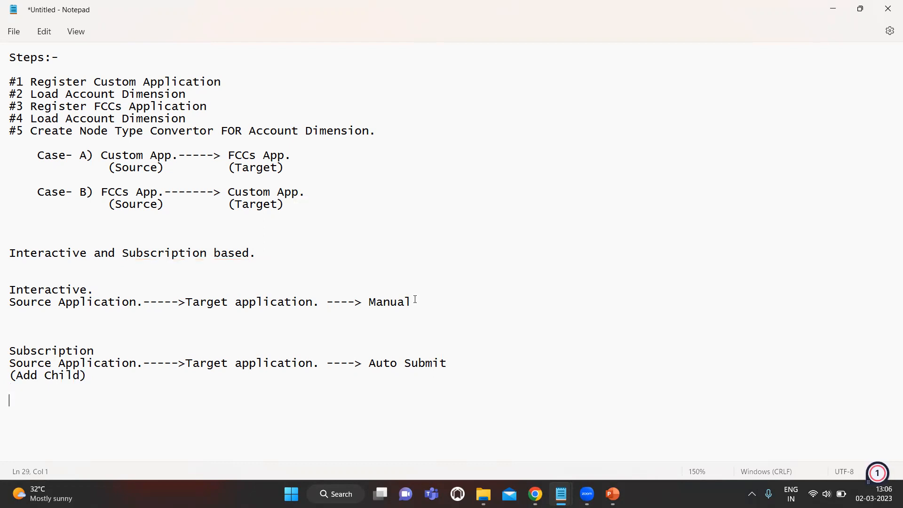
{"action": "key", "text": "Up"}
{"action": "key", "text": "End"}
{"action": "key", "text": "Down"}
{"action": "type", "text": "--------------"}
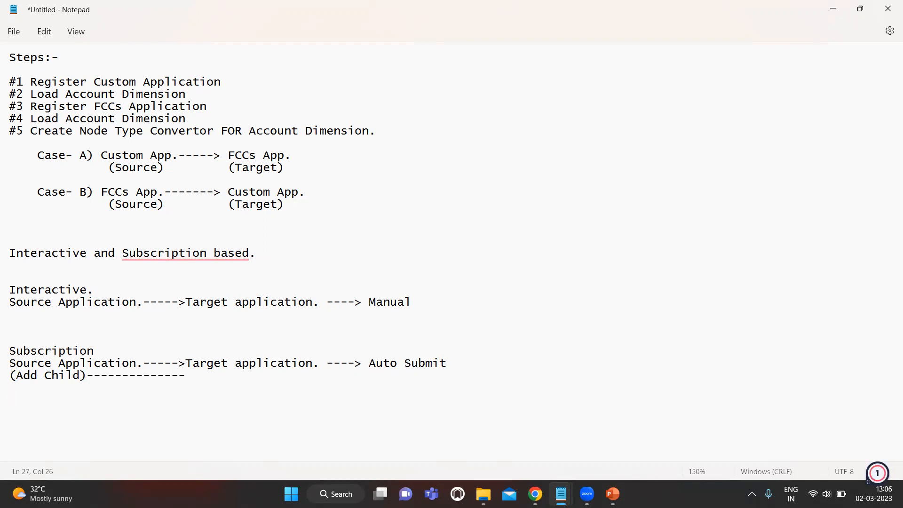
{"action": "type", "text": ">Automaticall"}
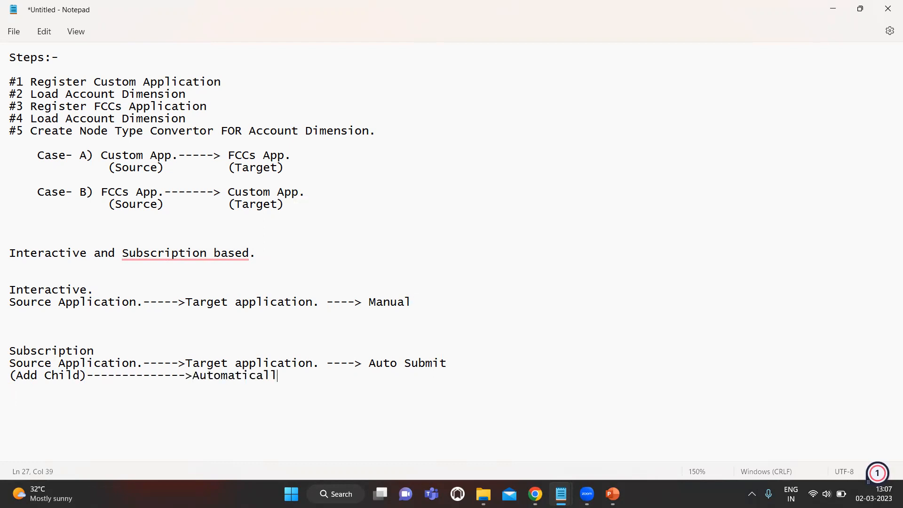
{"action": "type", "text": "y Gets Transferred."}
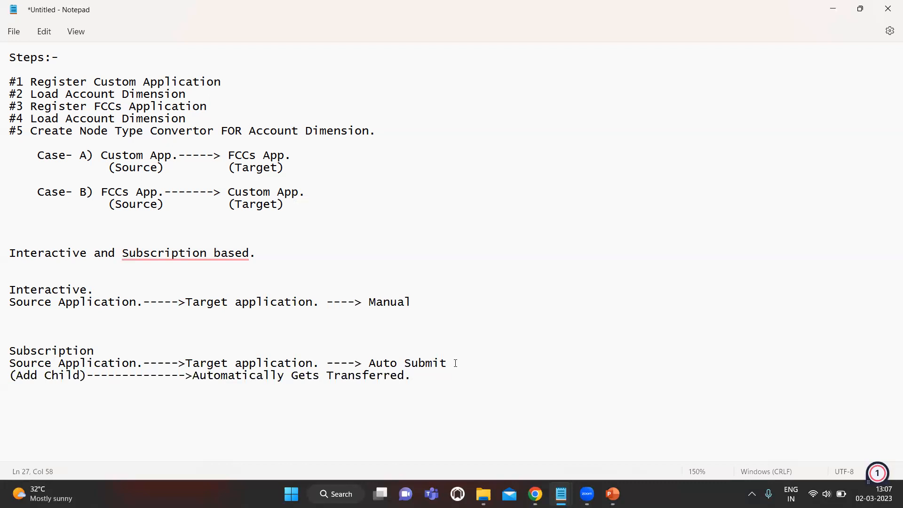
- Extend the Subscription flow to read 'Auto Submit Or Non Auto Submit'
{"action": "type", "text": "Or Non Auto Submit."}
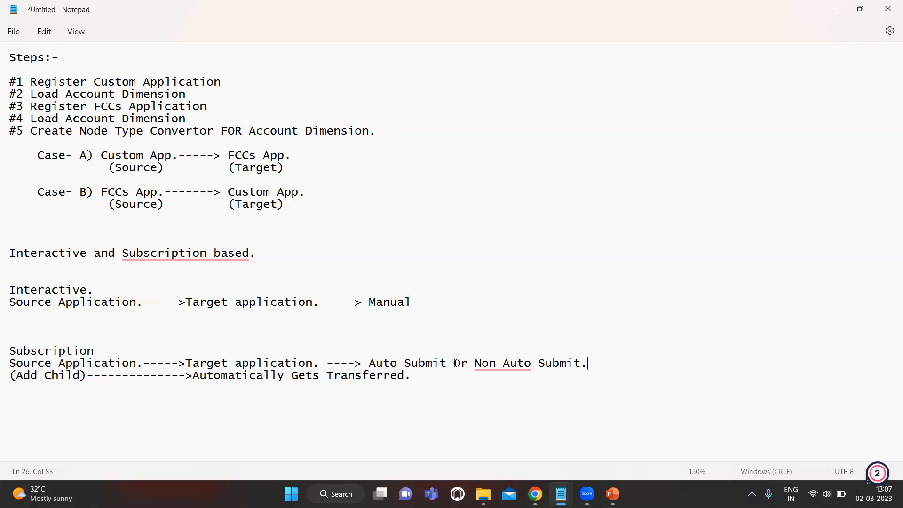
{"action": "key", "text": "alt+Tab"}
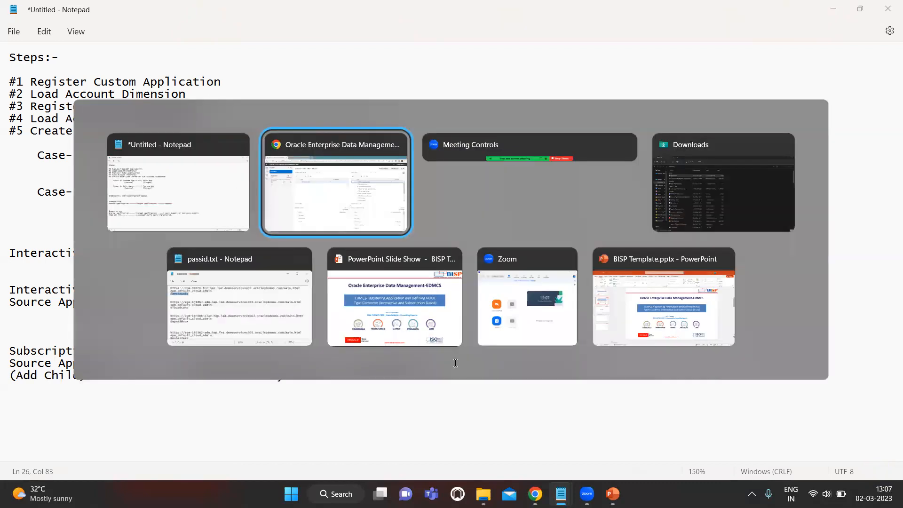
- Expand Balance Sheet down to Cash and Cash Equivalents, and FCCS_Balance Sheet in FCCS_App
{"action": "left_click", "coordinate": [230, 165]}
{"action": "left_click", "coordinate": [240, 180]}
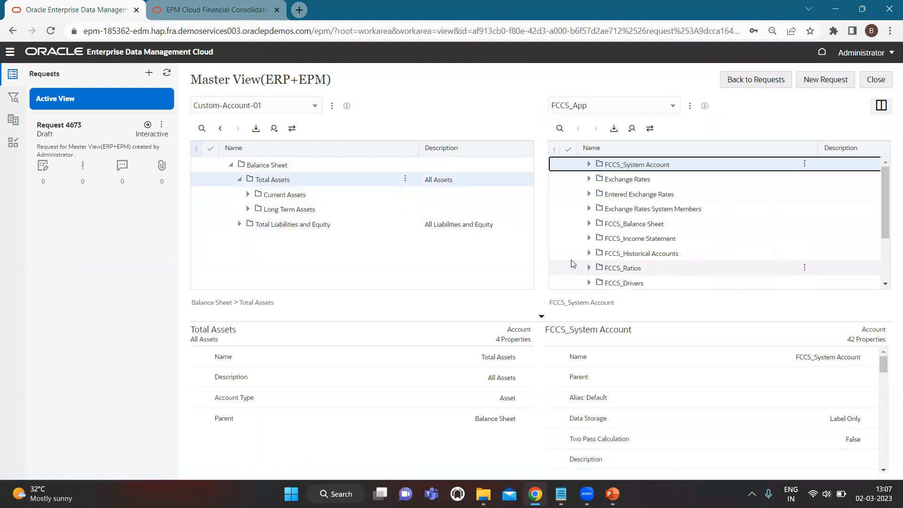
{"action": "left_click", "coordinate": [248, 195]}
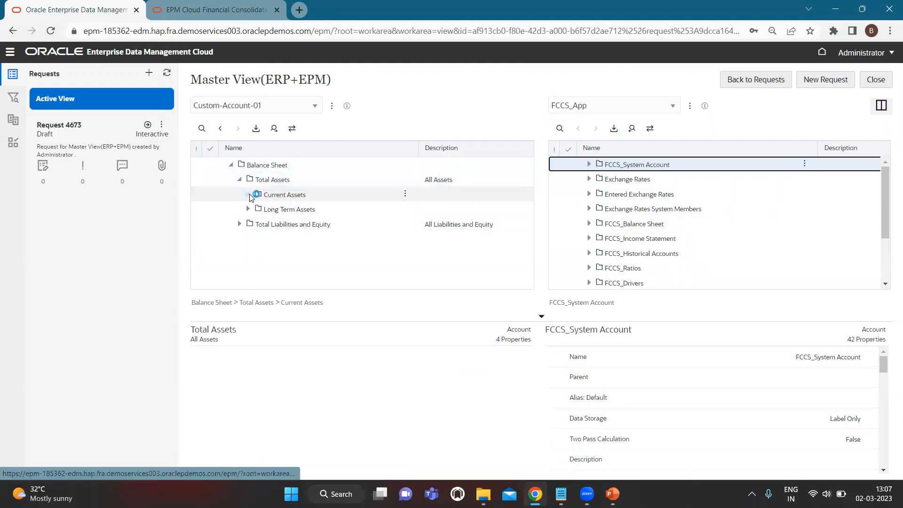
{"action": "left_click", "coordinate": [256, 208]}
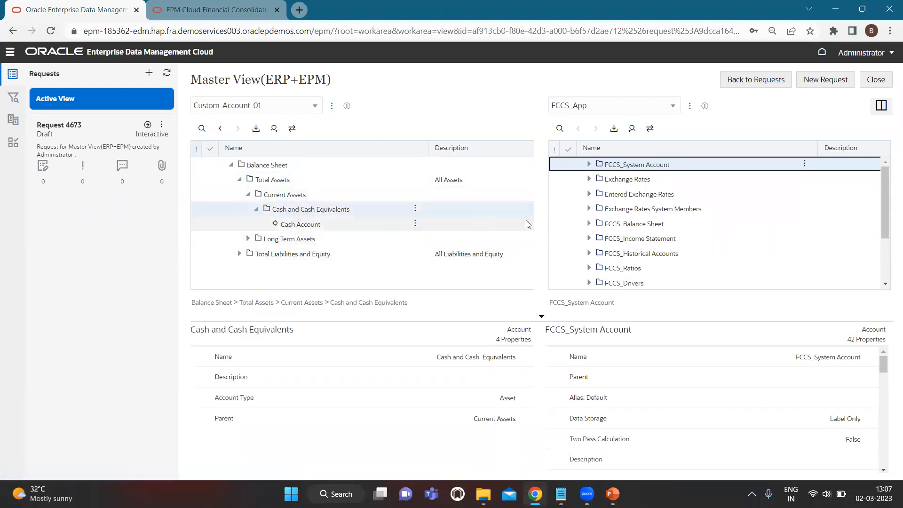
{"action": "left_click", "coordinate": [589, 225]}
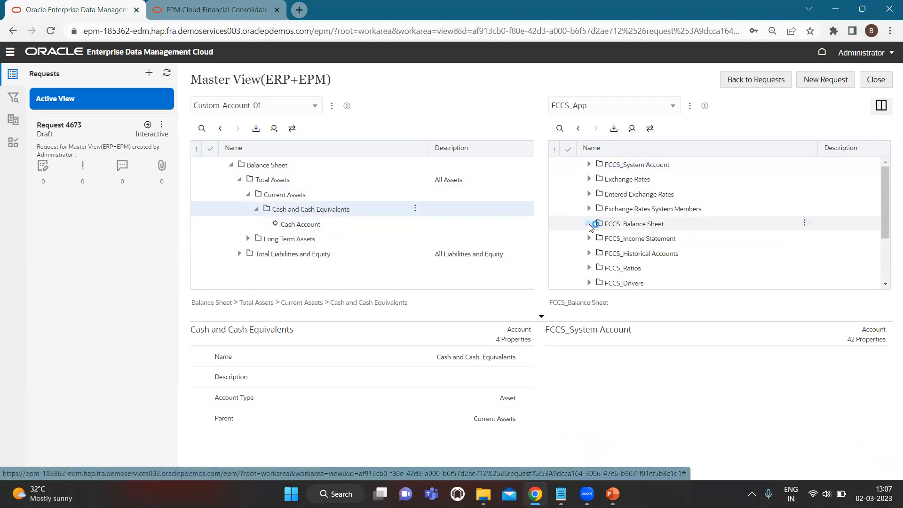
{"action": "scroll", "coordinate": [643, 272], "scroll_direction": "down", "scroll_amount": 3}
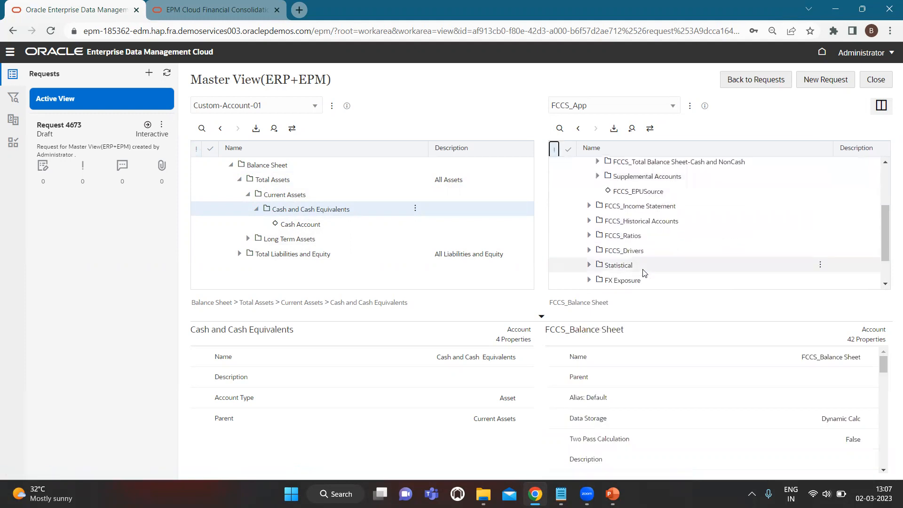
{"action": "scroll", "coordinate": [644, 273], "scroll_direction": "up", "scroll_amount": 2}
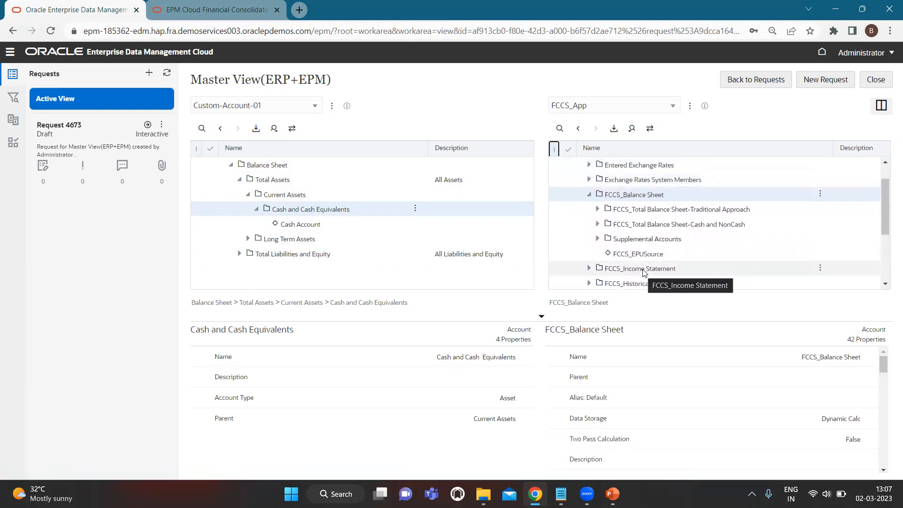
- Create draft requests 4677, 4678 and 4679, then close the request and view
{"action": "left_click", "coordinate": [819, 83]}
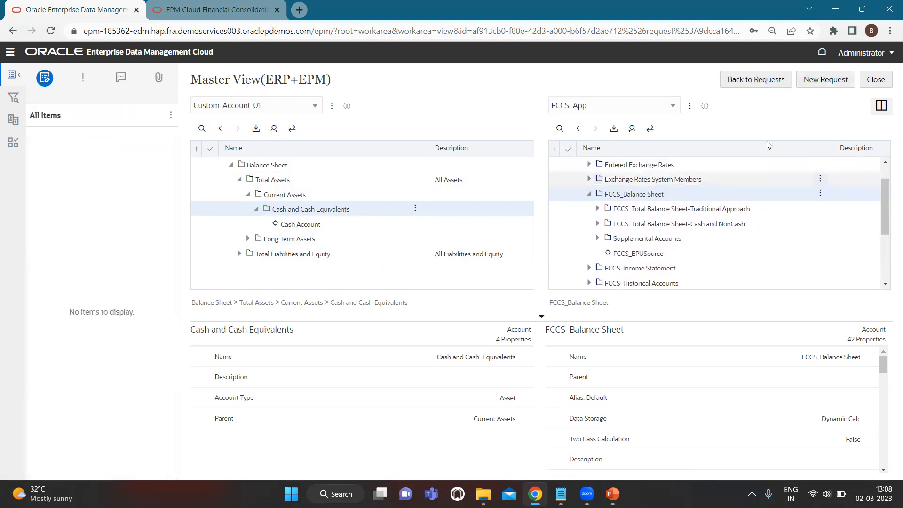
{"action": "left_click", "coordinate": [825, 83]}
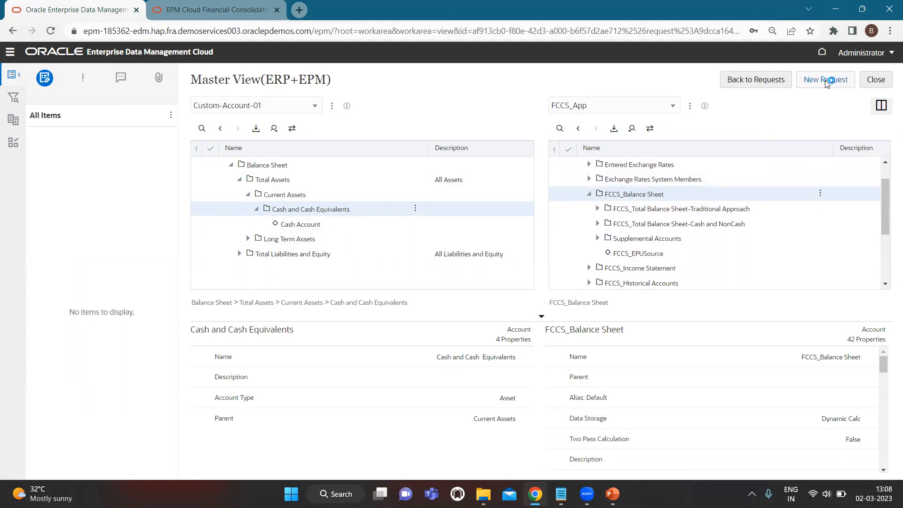
{"action": "left_click", "coordinate": [825, 82]}
{"action": "left_click", "coordinate": [876, 81]}
{"action": "left_click", "coordinate": [875, 81]}
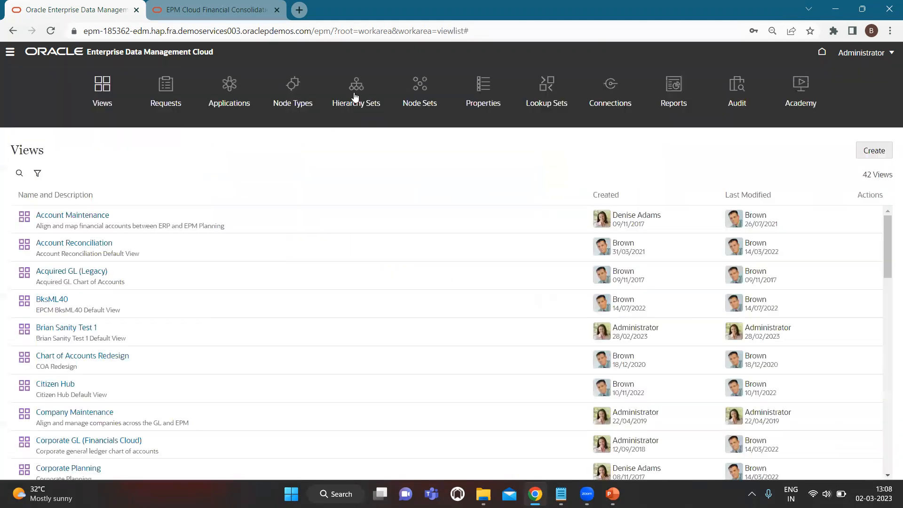
- Reopen Master View(ERP+EPM) side by side, start a request, and expand Balance Sheet and Total Assets
{"action": "scroll", "coordinate": [200, 332], "scroll_direction": "down", "scroll_amount": 9}
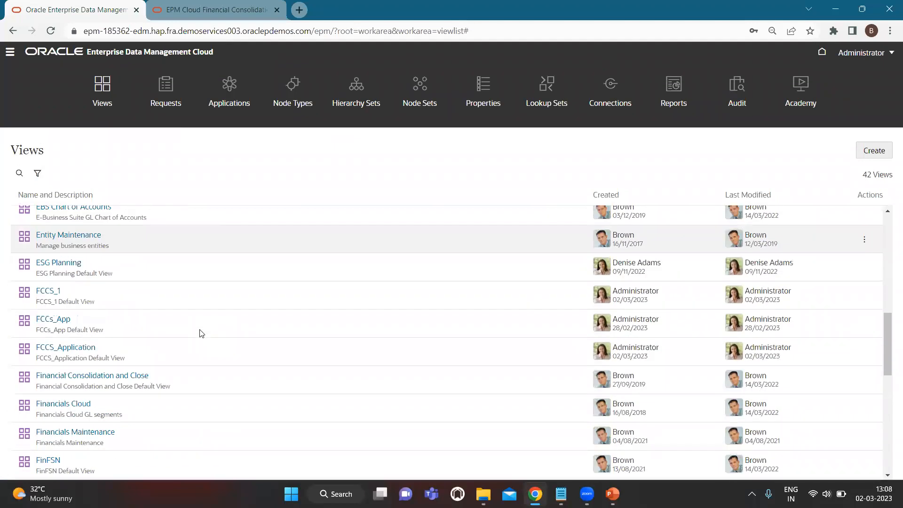
{"action": "scroll", "coordinate": [78, 428], "scroll_direction": "down", "scroll_amount": 4}
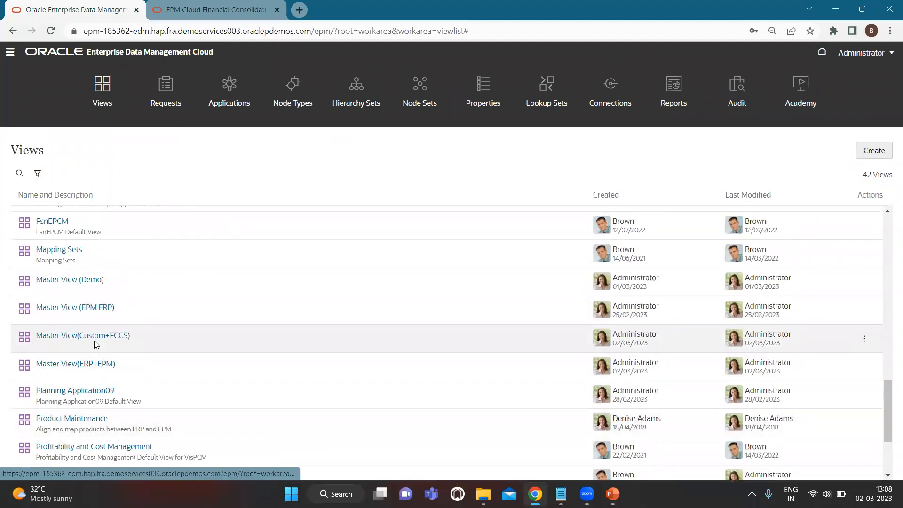
{"action": "left_click", "coordinate": [78, 366]}
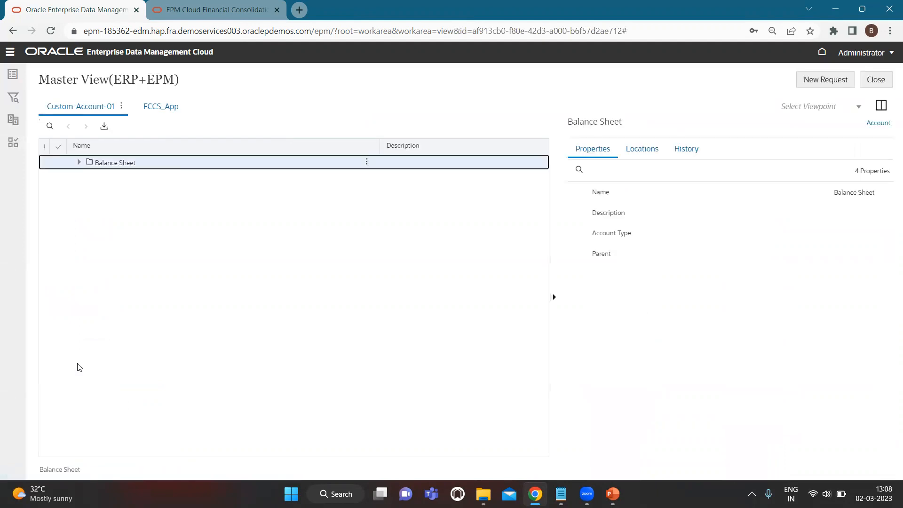
{"action": "left_click", "coordinate": [880, 104]}
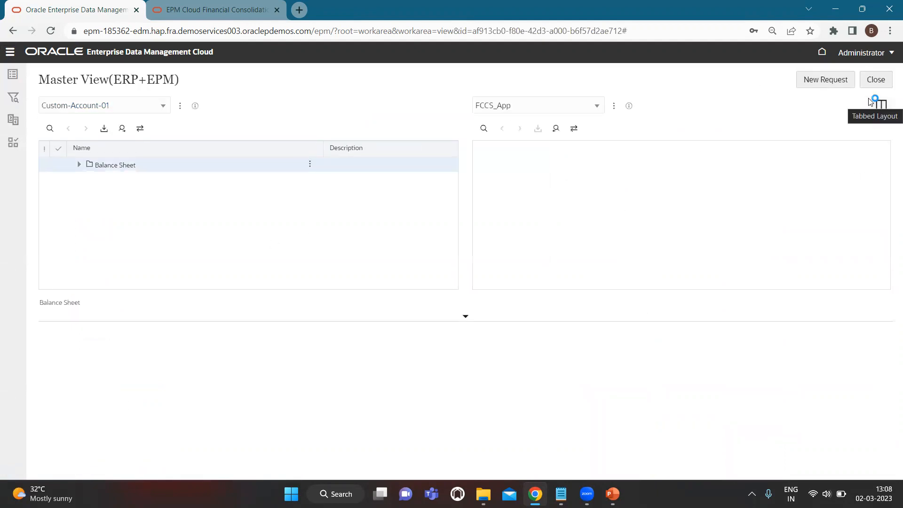
{"action": "left_click", "coordinate": [828, 80]}
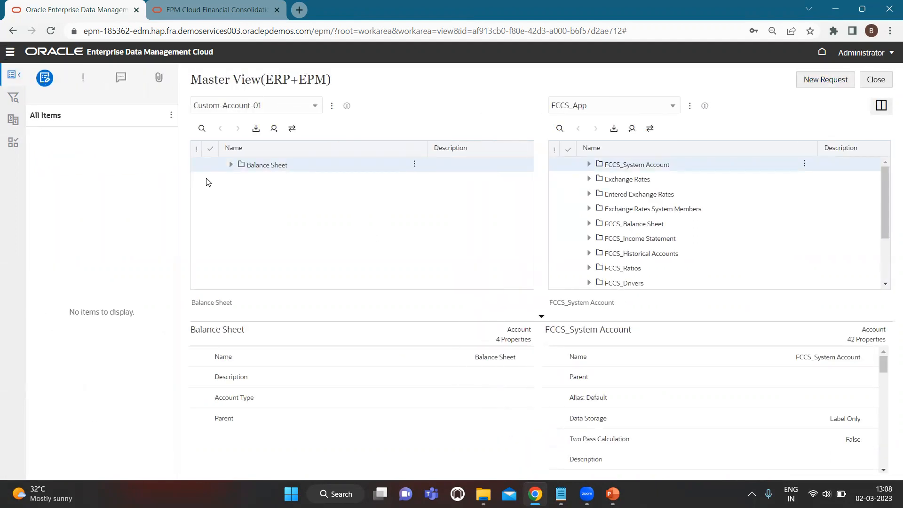
{"action": "left_click", "coordinate": [230, 165]}
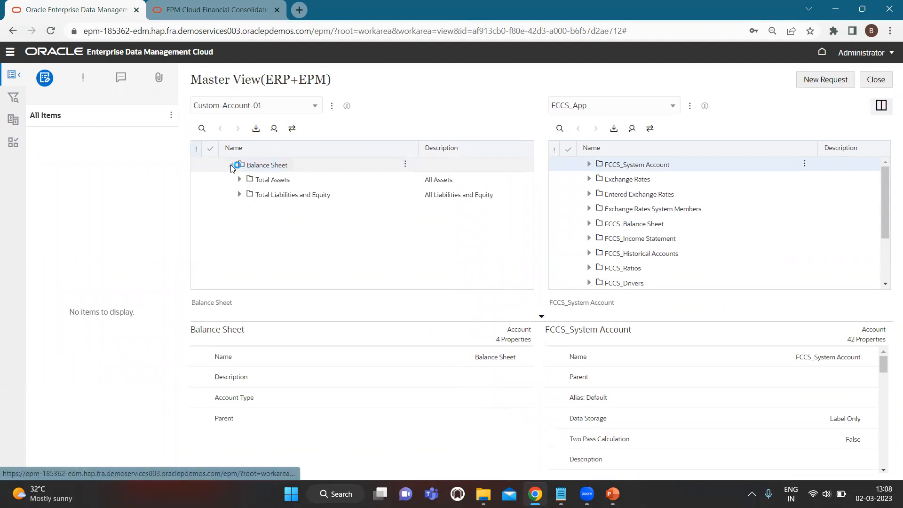
{"action": "left_click", "coordinate": [239, 180]}
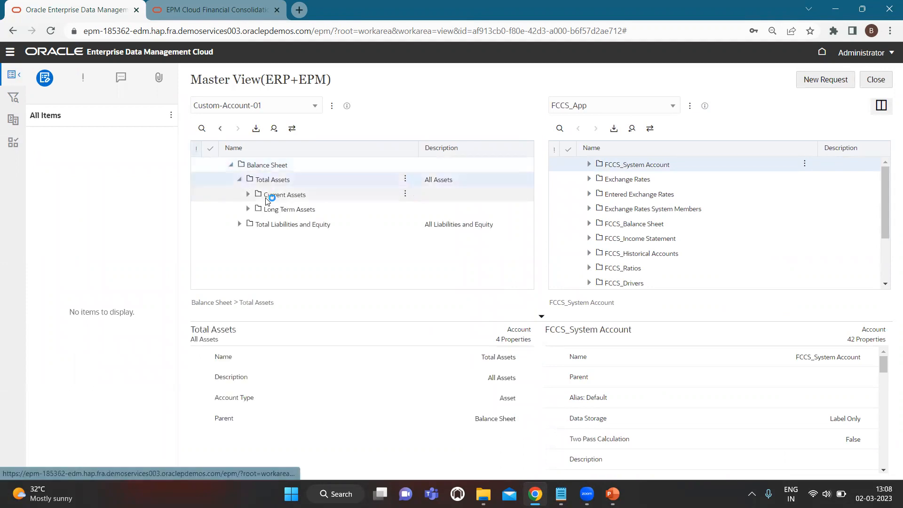
{"action": "left_click", "coordinate": [820, 81]}
{"action": "left_click", "coordinate": [821, 81]}
{"action": "left_click", "coordinate": [821, 80]}
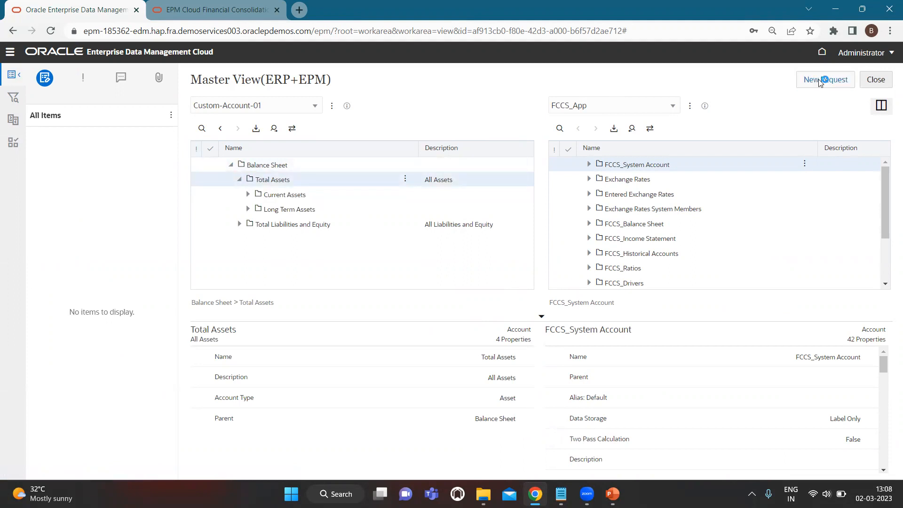
- Open the query panel, return to request items, and select the page's web address
{"action": "left_click", "coordinate": [14, 99]}
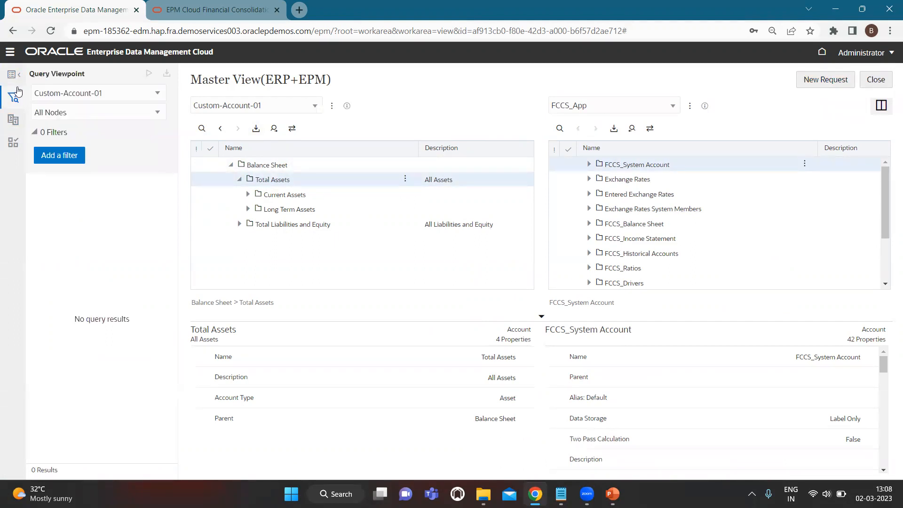
{"action": "left_click", "coordinate": [12, 75]}
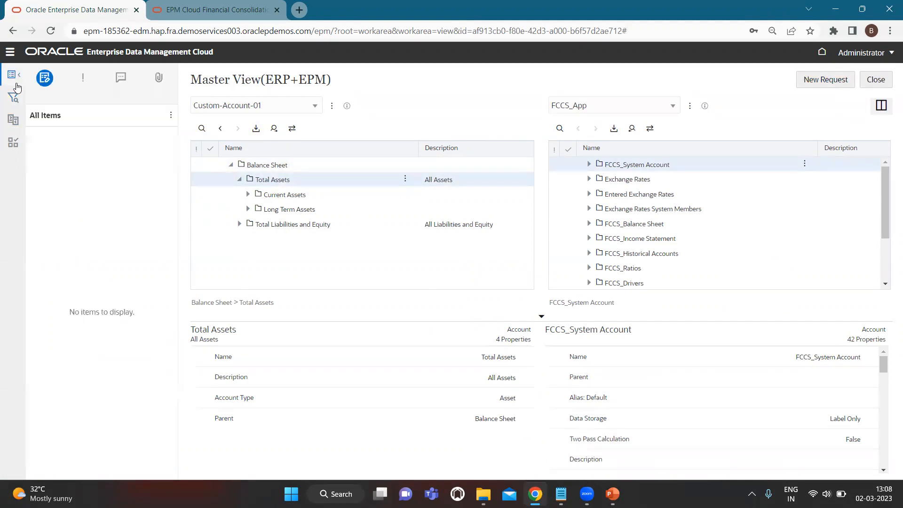
{"action": "left_click", "coordinate": [199, 31]}
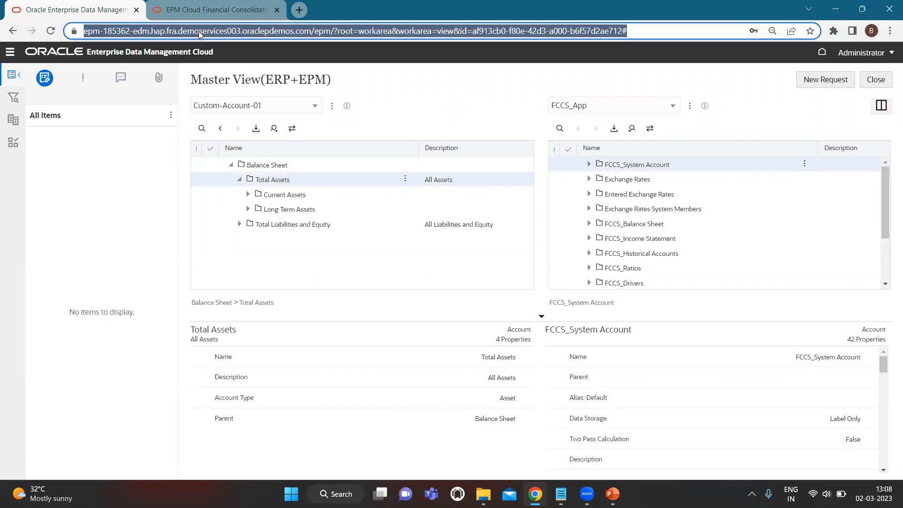
{"action": "left_click", "coordinate": [54, 56]}
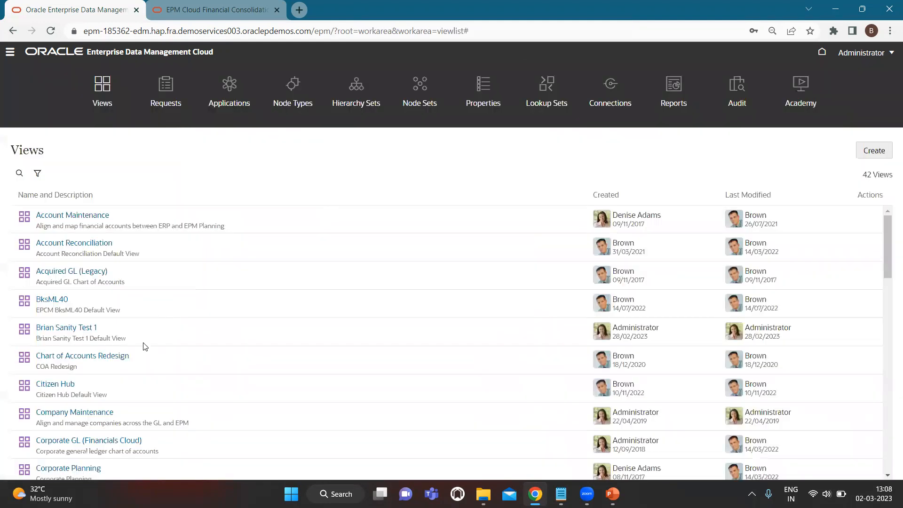
- Open Master View(ERP+EPM) again in split layout with a new request and Balance Sheet expanded
{"action": "scroll", "coordinate": [141, 329], "scroll_direction": "down", "scroll_amount": 10}
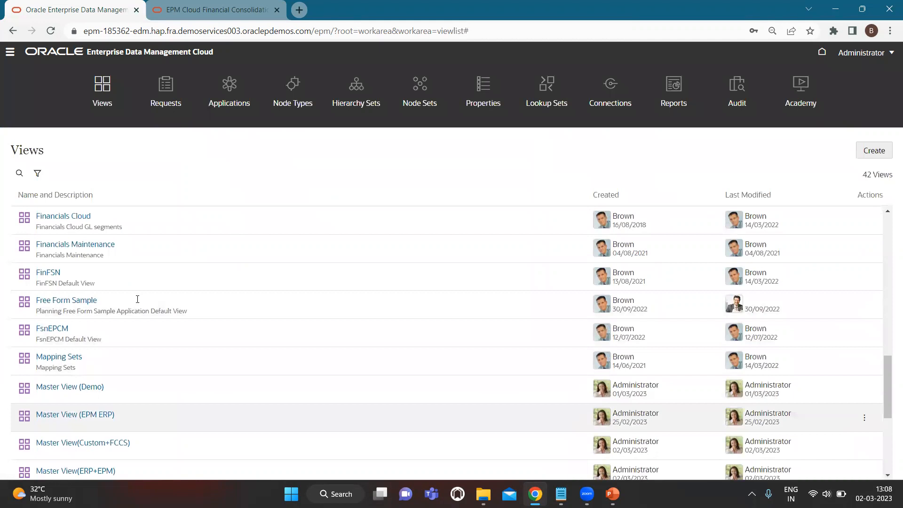
{"action": "scroll", "coordinate": [137, 301], "scroll_direction": "down", "scroll_amount": 2}
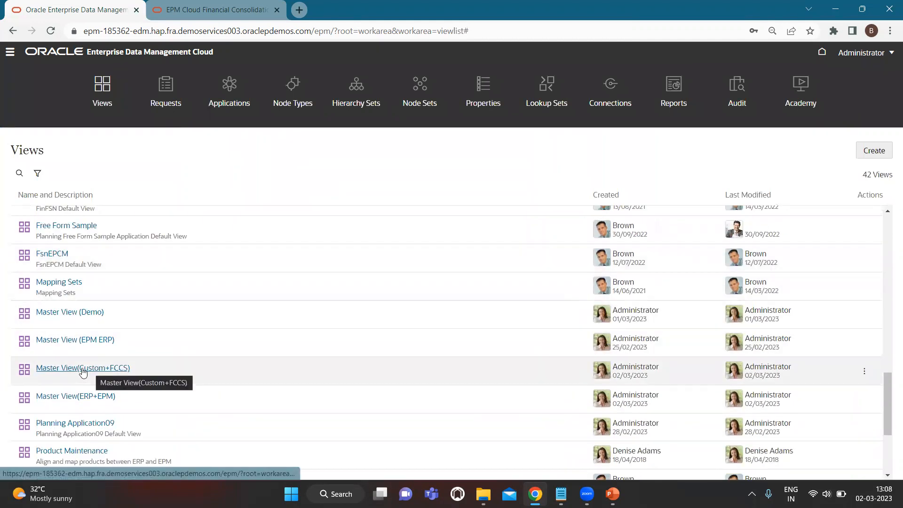
{"action": "left_click", "coordinate": [75, 397]}
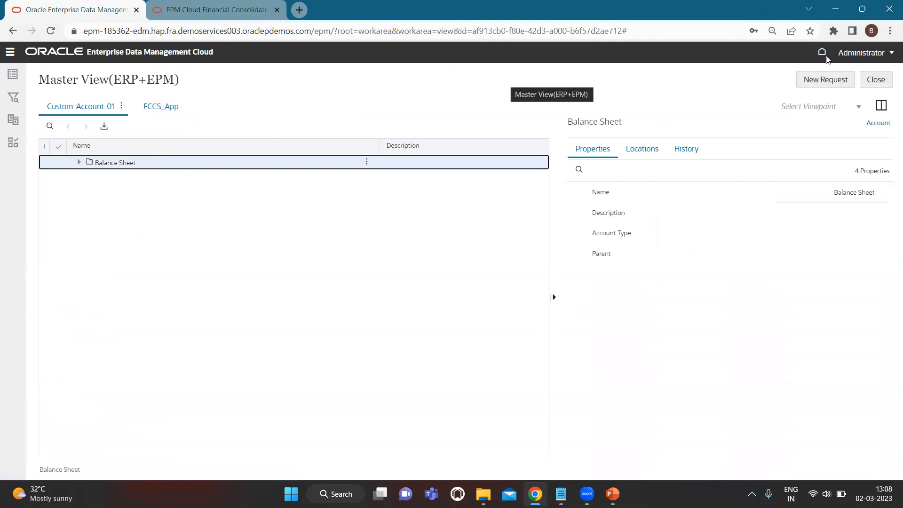
{"action": "left_click", "coordinate": [881, 106]}
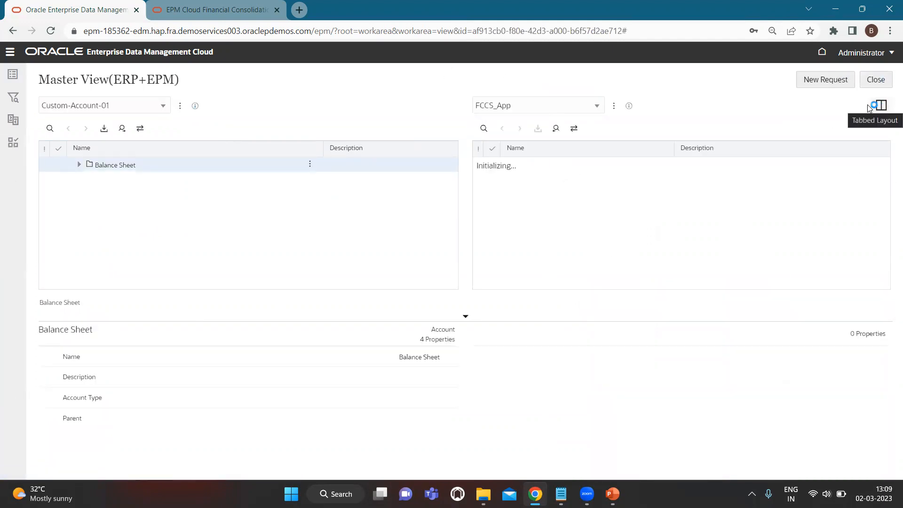
{"action": "left_click", "coordinate": [824, 80]}
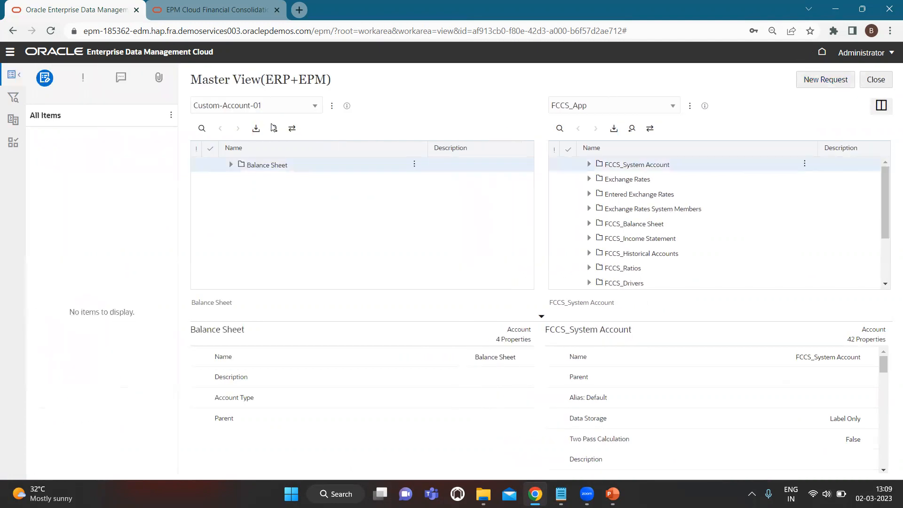
{"action": "left_click", "coordinate": [231, 165]}
- Show Balance Sheet's actions, then open the Query, Compare and Validate panels
{"action": "right_click", "coordinate": [404, 163]}
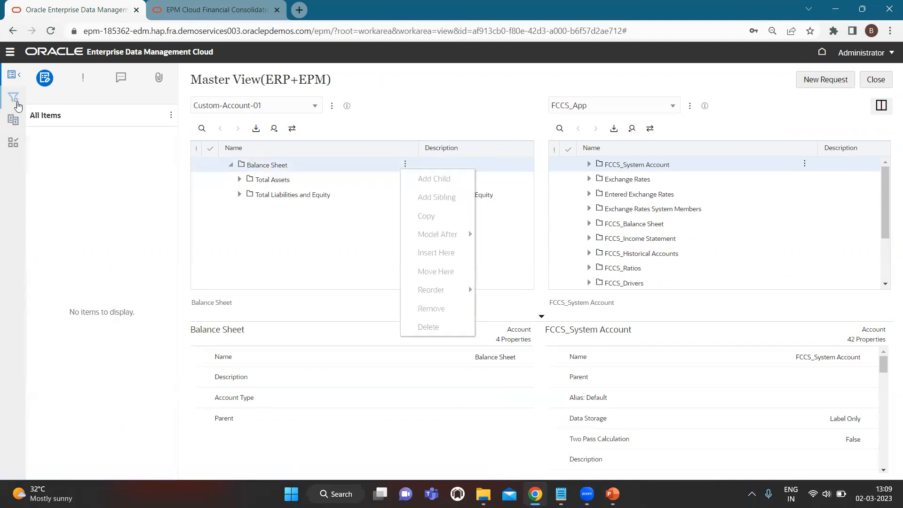
{"action": "left_click", "coordinate": [11, 99]}
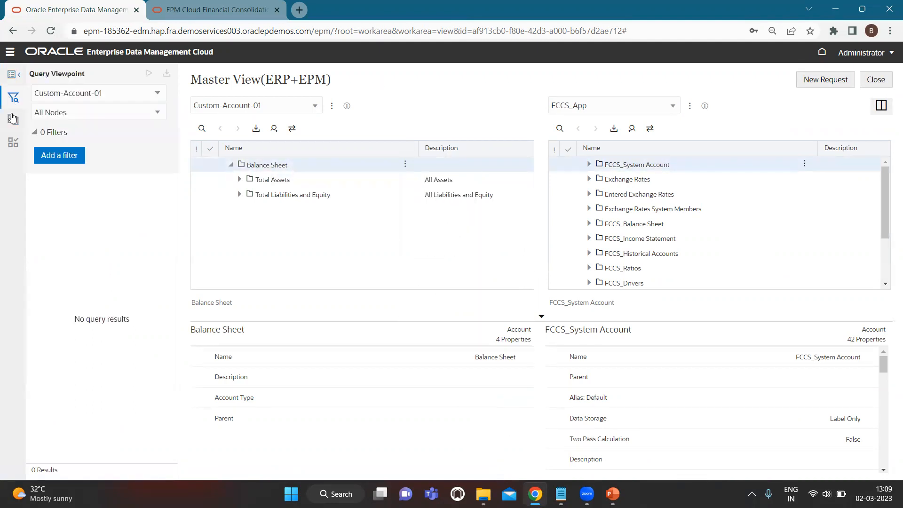
{"action": "left_click", "coordinate": [13, 119]}
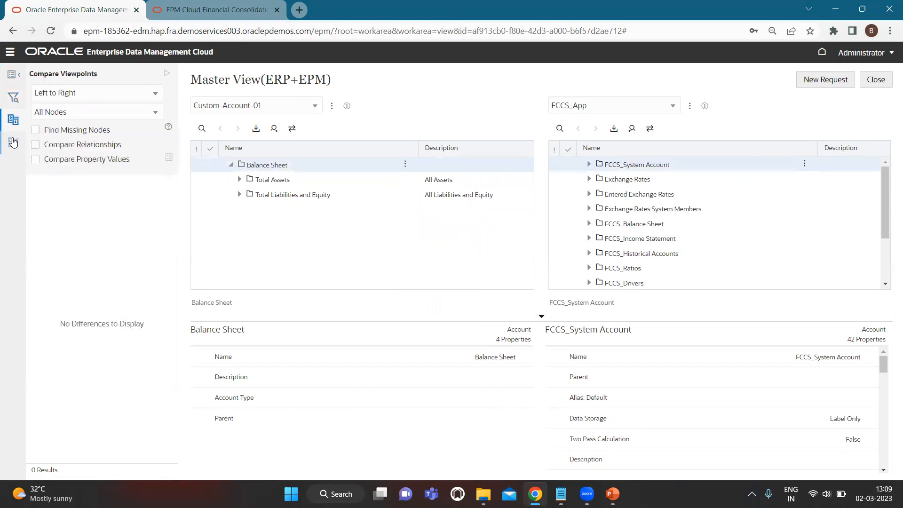
{"action": "left_click", "coordinate": [13, 142]}
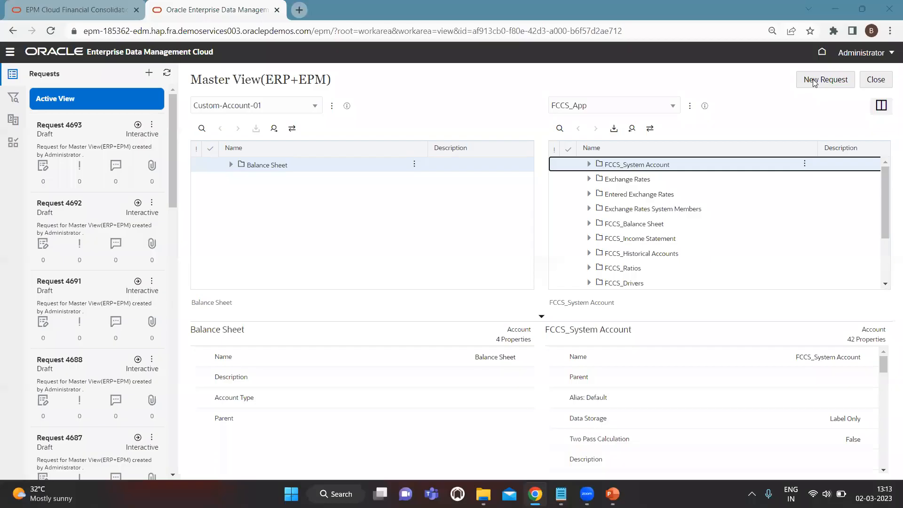
- Start a new request and expand Balance Sheet and FCCS_Balance Sheet side by side
{"action": "left_click", "coordinate": [822, 80]}
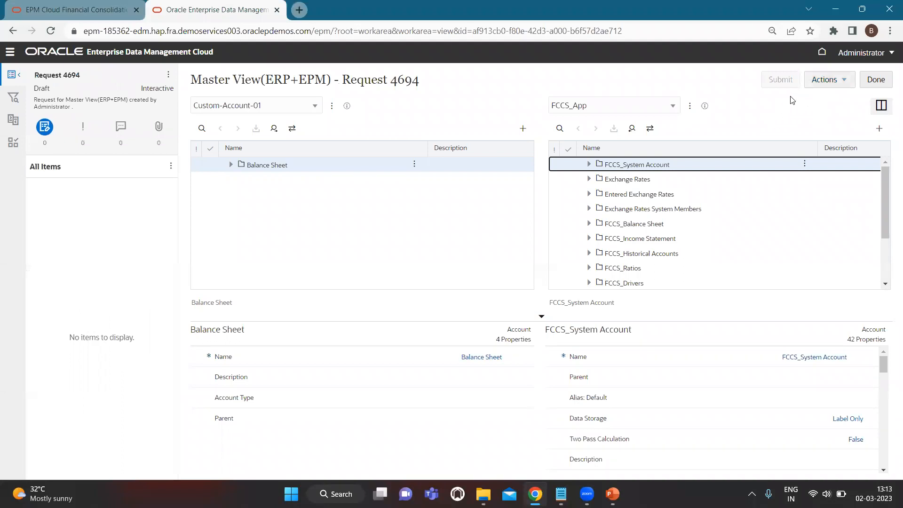
{"action": "left_click", "coordinate": [230, 166]}
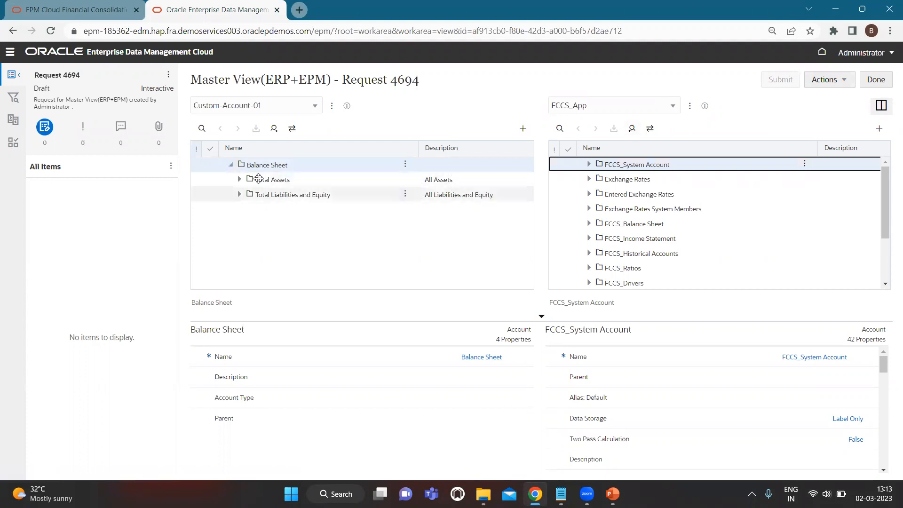
{"action": "scroll", "coordinate": [681, 226], "scroll_direction": "down", "scroll_amount": 1}
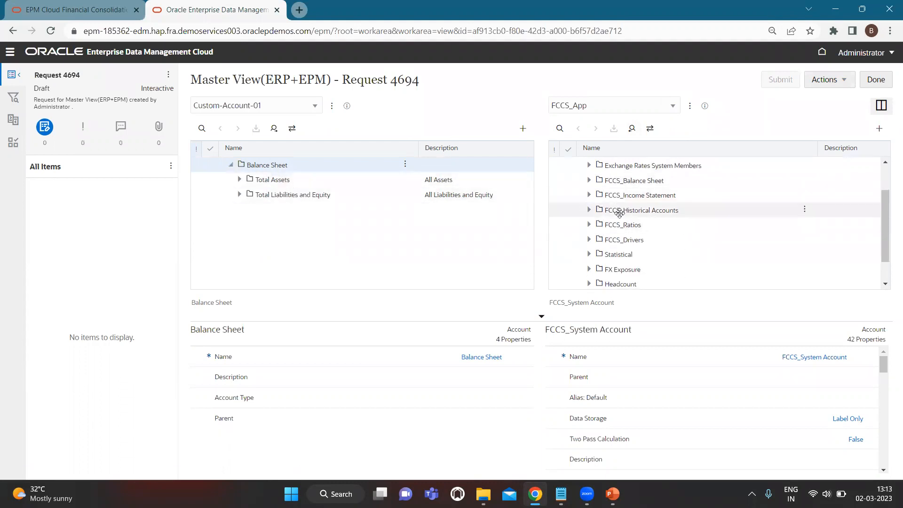
{"action": "left_click", "coordinate": [588, 183]}
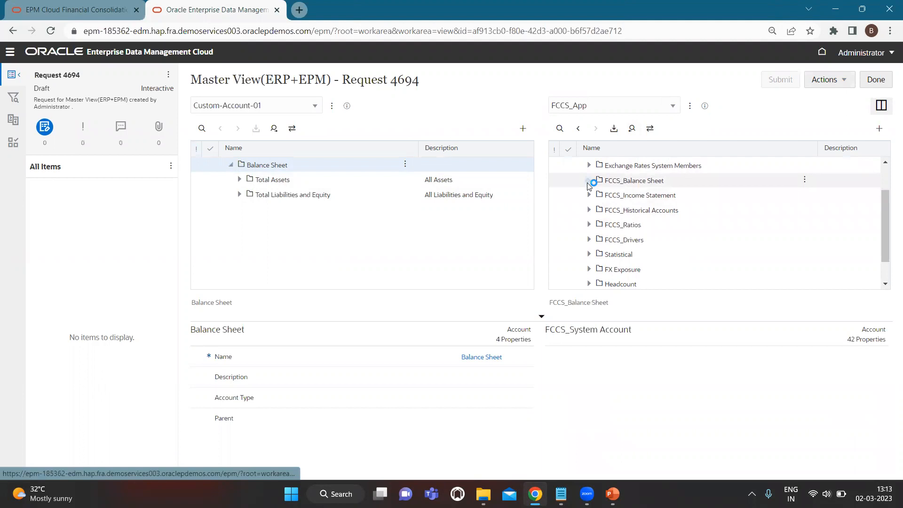
{"action": "scroll", "coordinate": [591, 240], "scroll_direction": "down", "scroll_amount": 2}
{"action": "scroll", "coordinate": [592, 239], "scroll_direction": "up", "scroll_amount": 1}
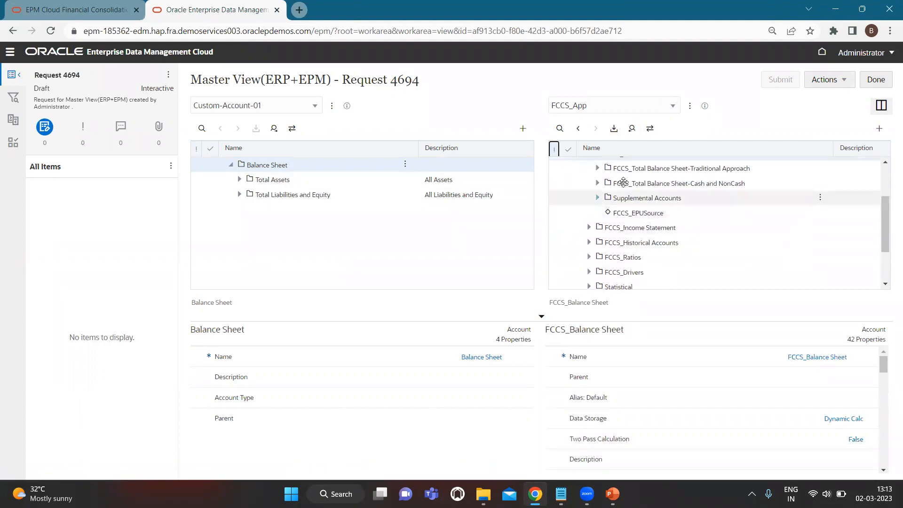
{"action": "scroll", "coordinate": [638, 198], "scroll_direction": "up", "scroll_amount": 1}
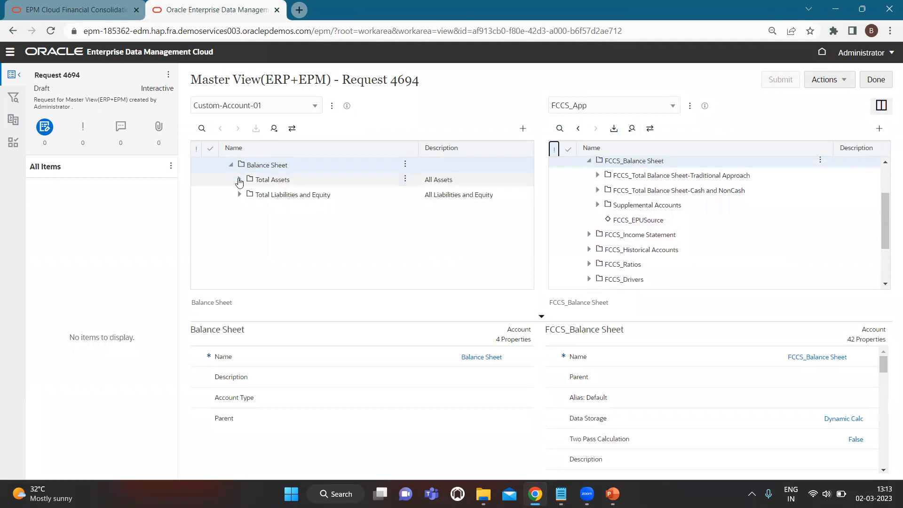
- Expand Total Assets and Total Liabilities and Equity in Custom-Account-01, then pick up Total Assets
{"action": "left_click", "coordinate": [238, 180]}
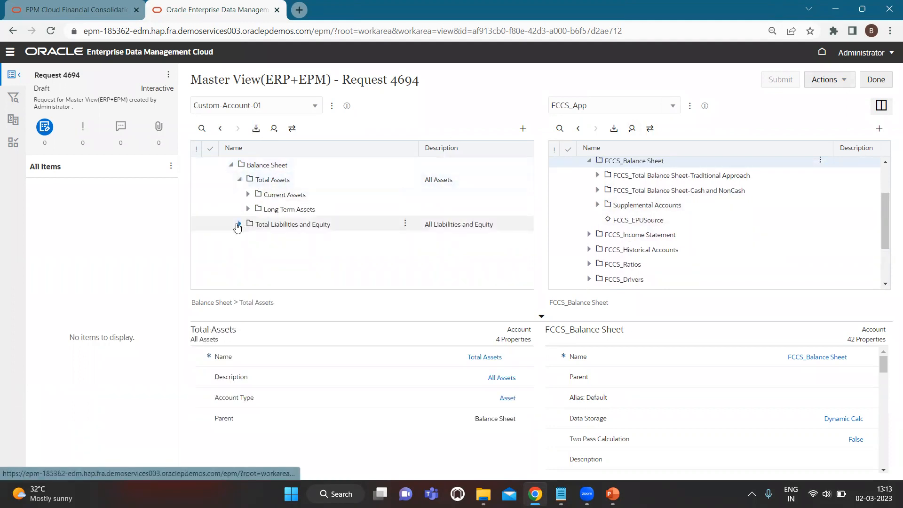
{"action": "left_click", "coordinate": [238, 225]}
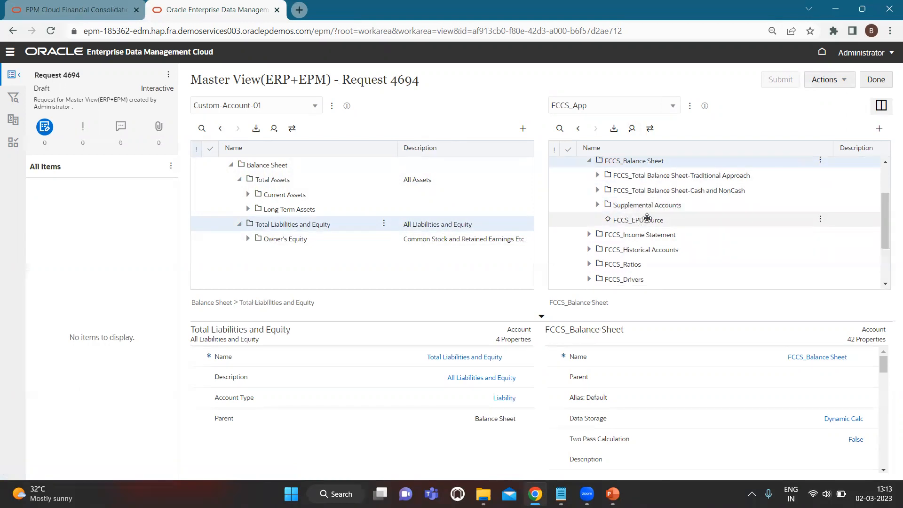
{"action": "scroll", "coordinate": [647, 218], "scroll_direction": "down", "scroll_amount": 1}
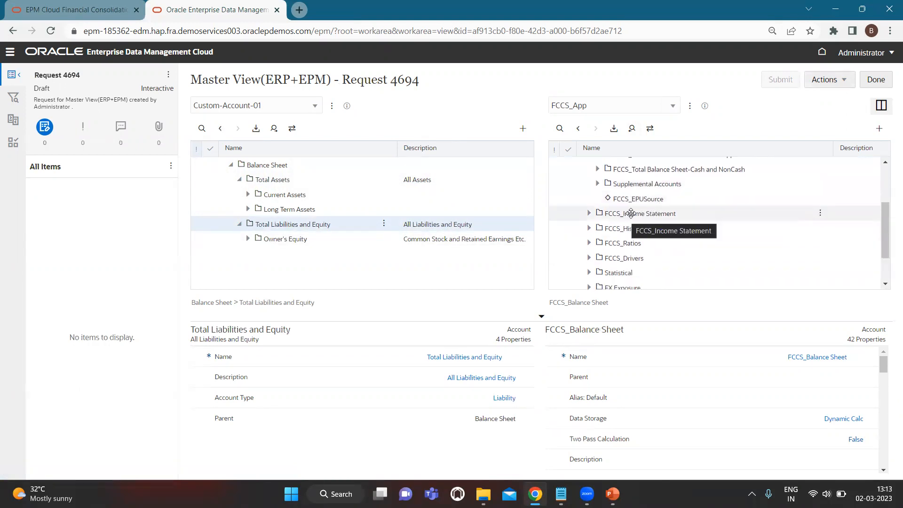
{"action": "scroll", "coordinate": [633, 211], "scroll_direction": "up", "scroll_amount": 2}
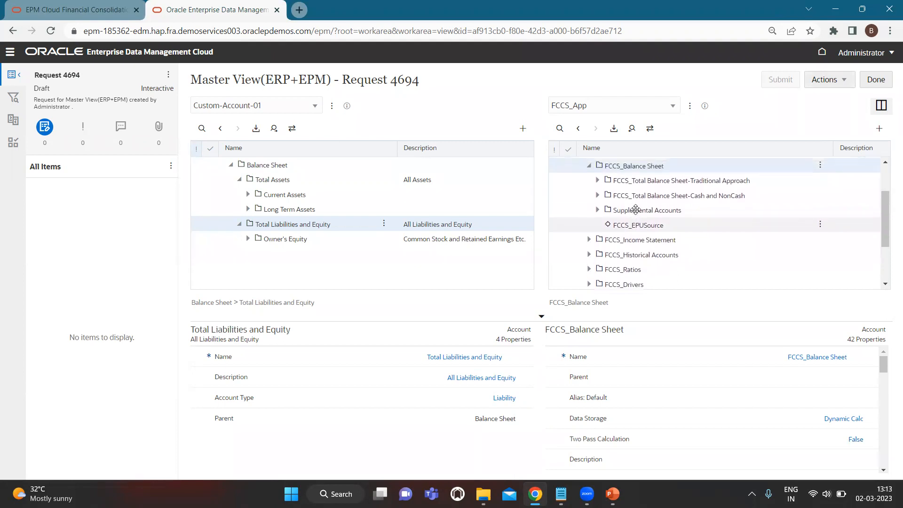
{"action": "scroll", "coordinate": [635, 210], "scroll_direction": "up", "scroll_amount": 1}
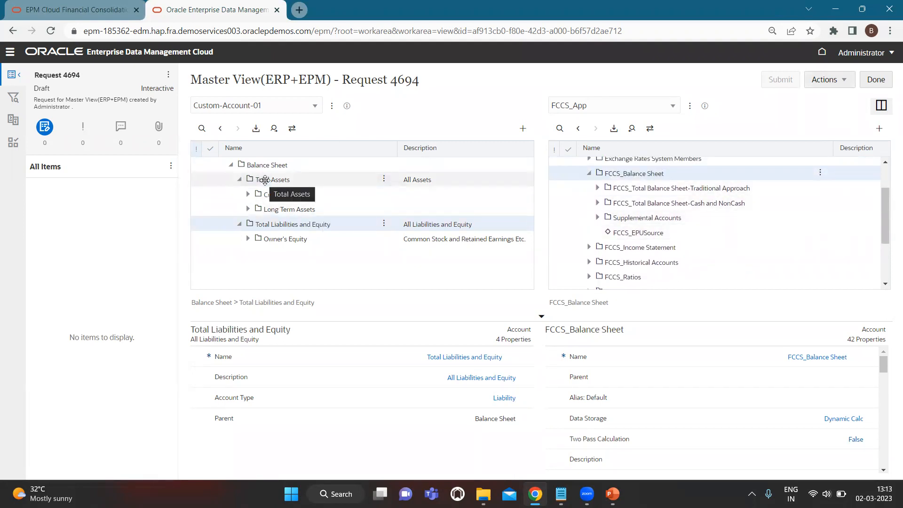
{"action": "mouse_move", "coordinate": [265, 179]}
{"action": "left_mouse_down"}
{"action": "mouse_move", "coordinate": [347, 179]}
{"action": "mouse_move", "coordinate": [262, 181]}
{"action": "left_mouse_up"}
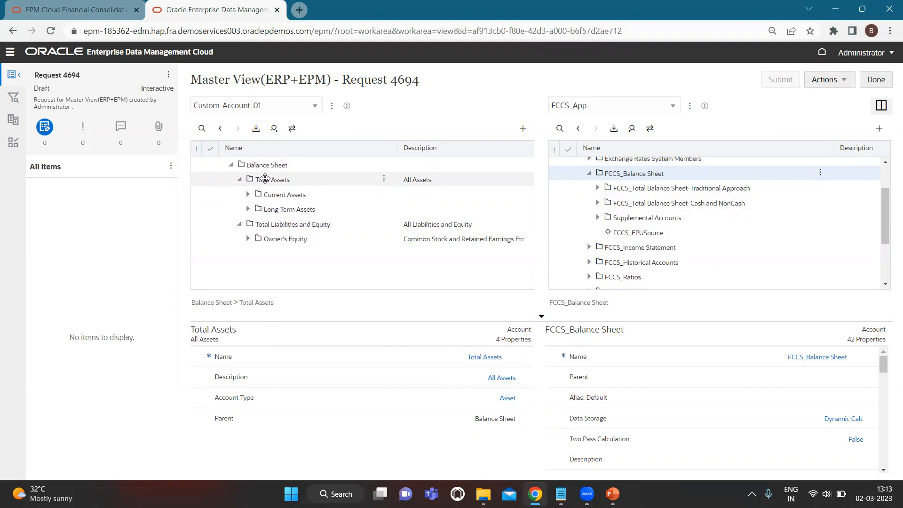
- Drop Total Assets onto FCCS_Balance Sheet in FCCS_App, inserting it as Node and Descendants
{"action": "left_click_drag", "start_coordinate": [265, 179], "coordinate": [625, 178]}
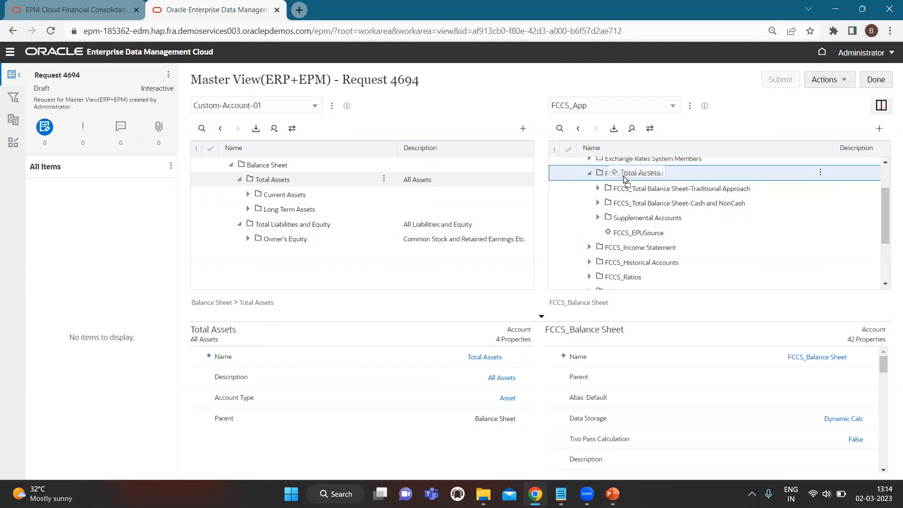
{"action": "left_click_drag", "start_coordinate": [623, 175], "coordinate": [626, 174]}
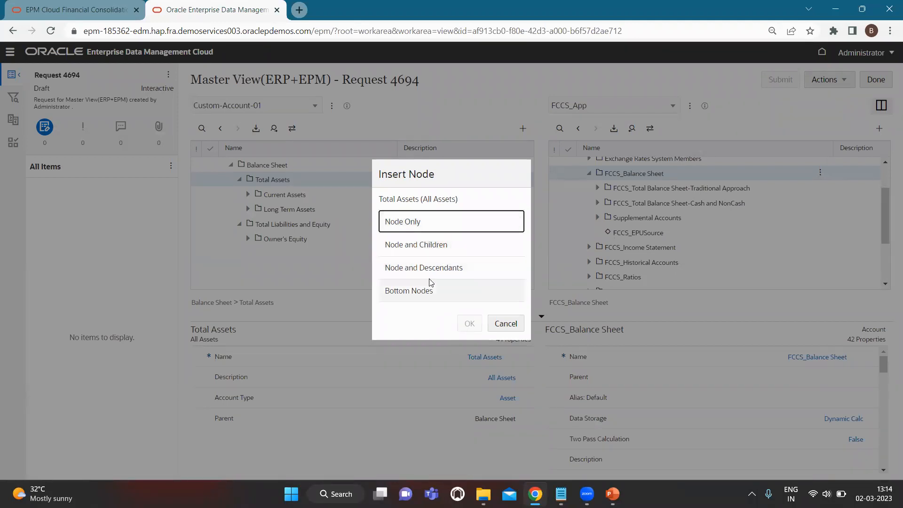
{"action": "left_click", "coordinate": [439, 272]}
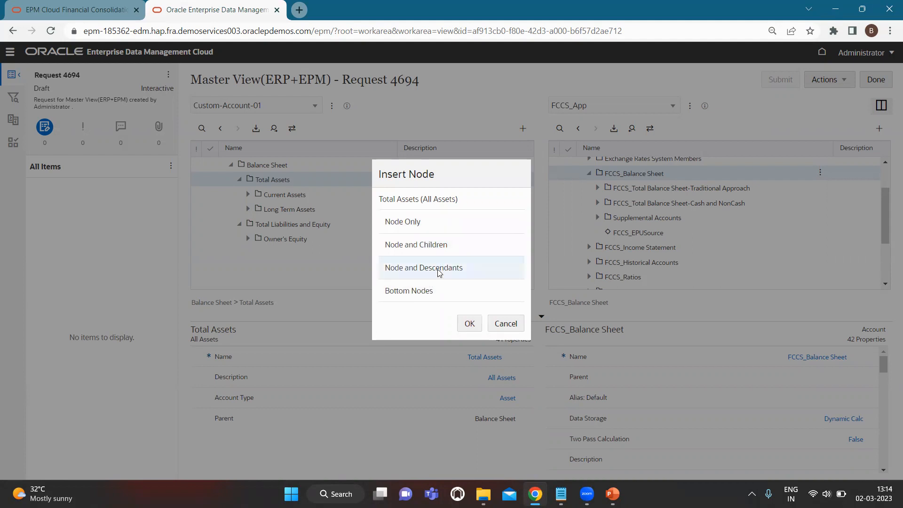
{"action": "left_click", "coordinate": [469, 323]}
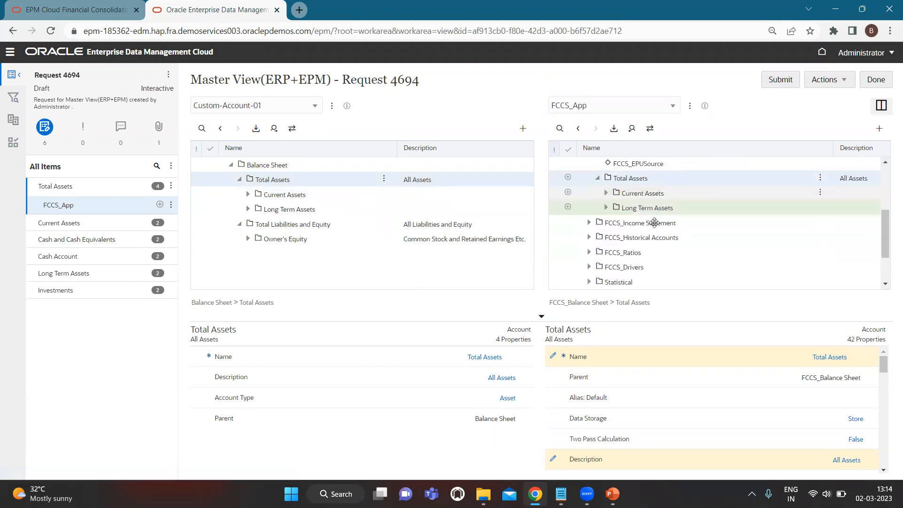
- Expand Current Assets and Cash and Cash Equivalents in both trees, then submit Request 4694
{"action": "left_click", "coordinate": [607, 197]}
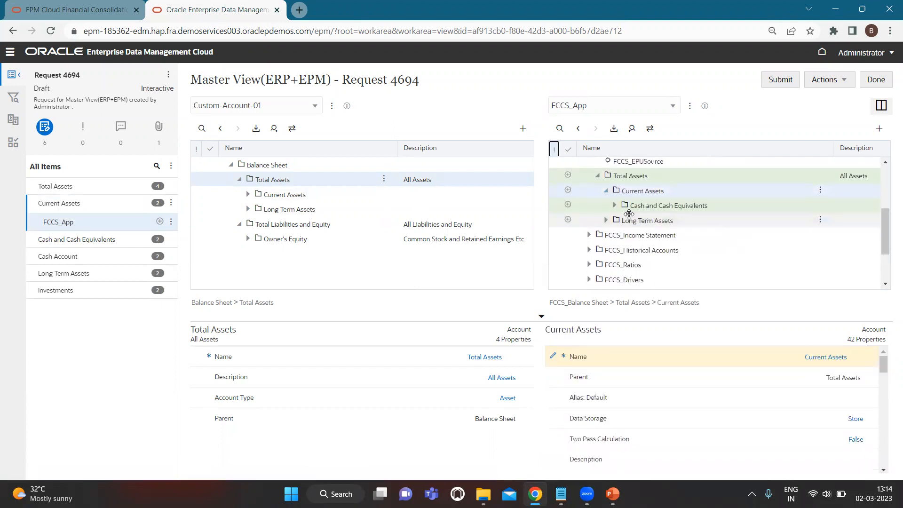
{"action": "left_click", "coordinate": [614, 207]}
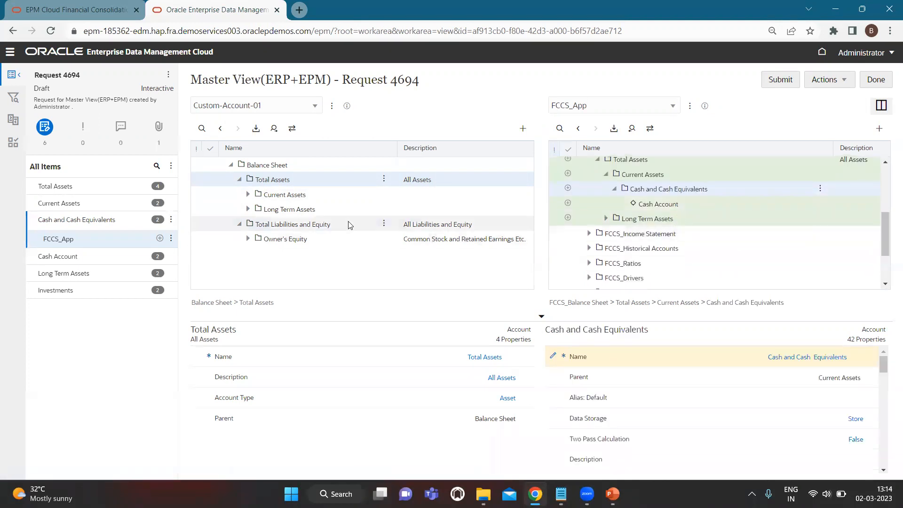
{"action": "left_click", "coordinate": [248, 195]}
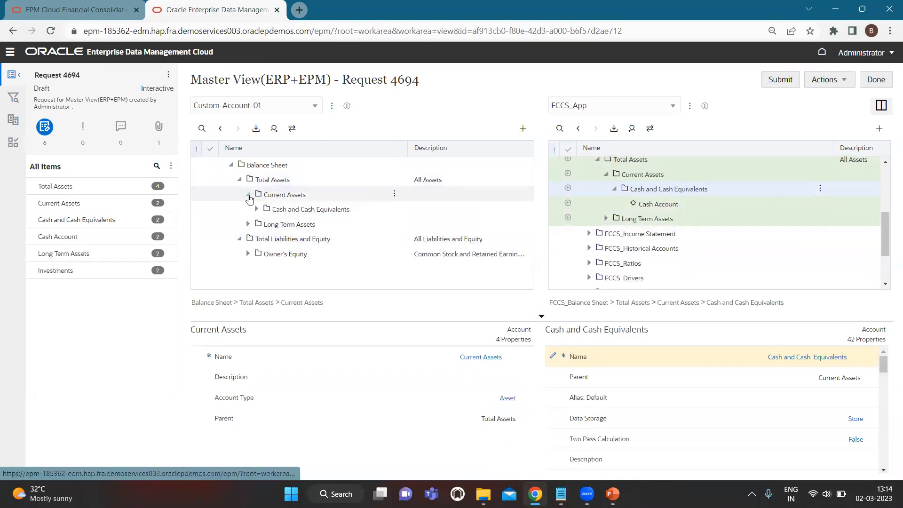
{"action": "left_click", "coordinate": [256, 210]}
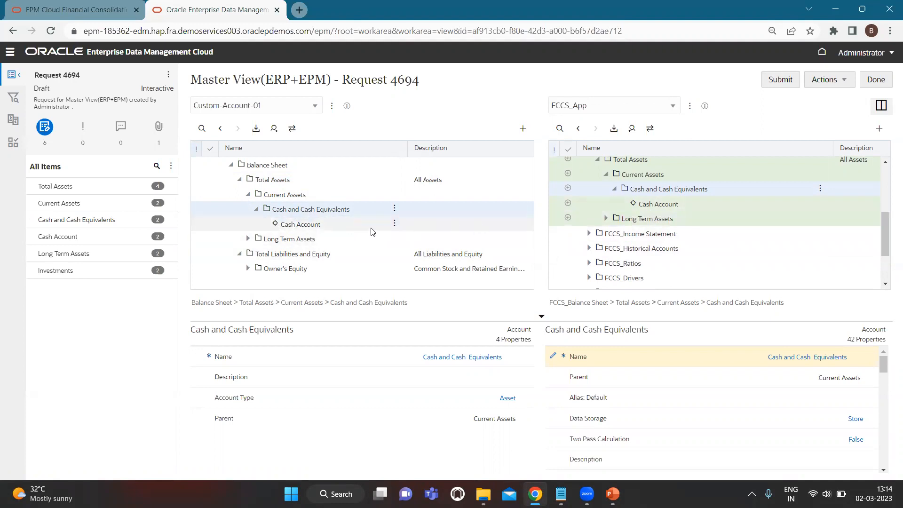
{"action": "left_click", "coordinate": [781, 80]}
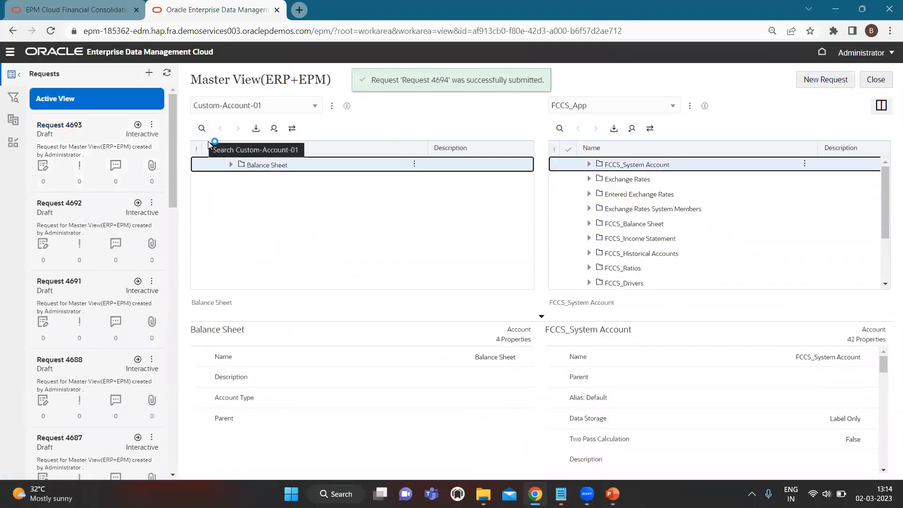
{"action": "left_click", "coordinate": [231, 166]}
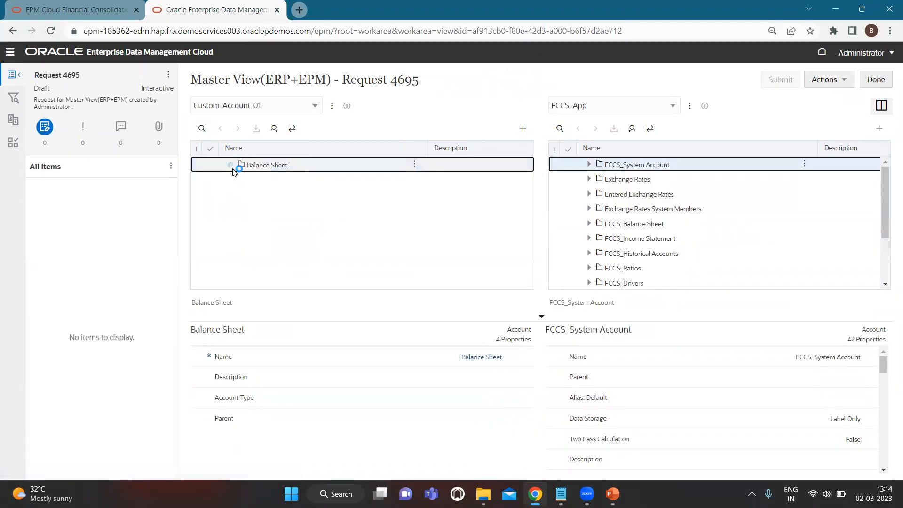
- Expand Total Assets > Current Assets > Cash and Cash Equivalents in Custom-Account-01
{"action": "left_click", "coordinate": [239, 180]}
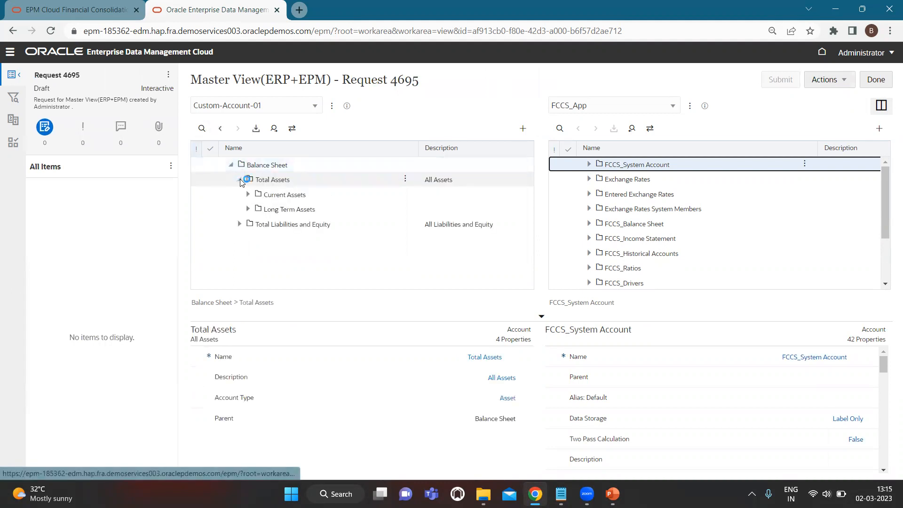
{"action": "left_click", "coordinate": [248, 194]}
{"action": "left_click", "coordinate": [256, 209]}
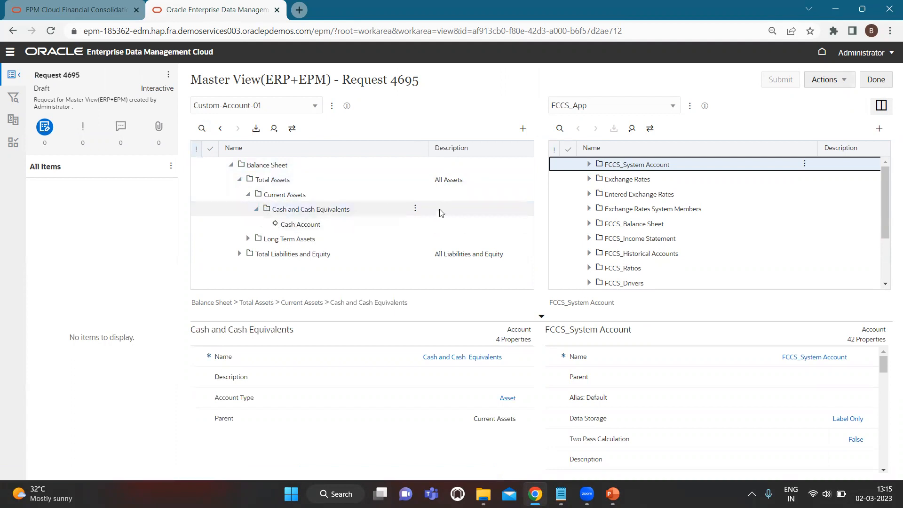
- Add child account Cash 01 with Account Type Asset and submit Request 4695
{"action": "left_click", "coordinate": [415, 213]}
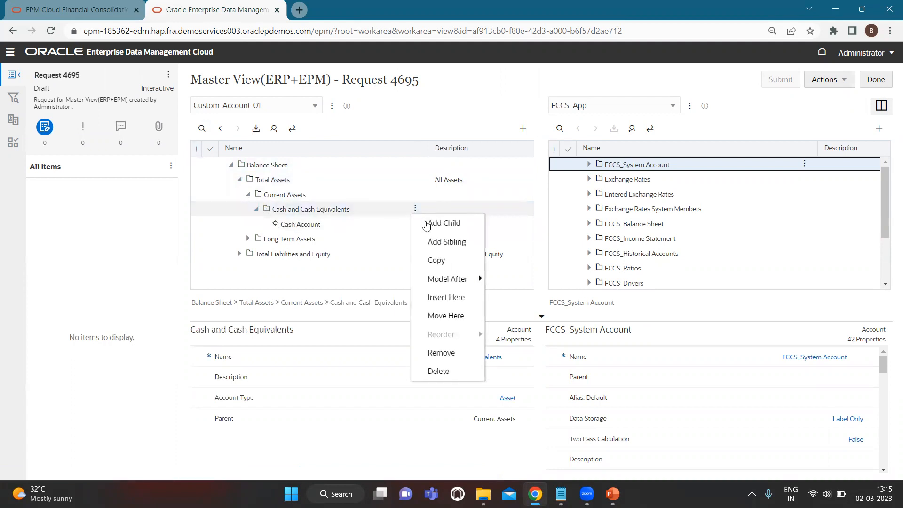
{"action": "left_click", "coordinate": [426, 225]}
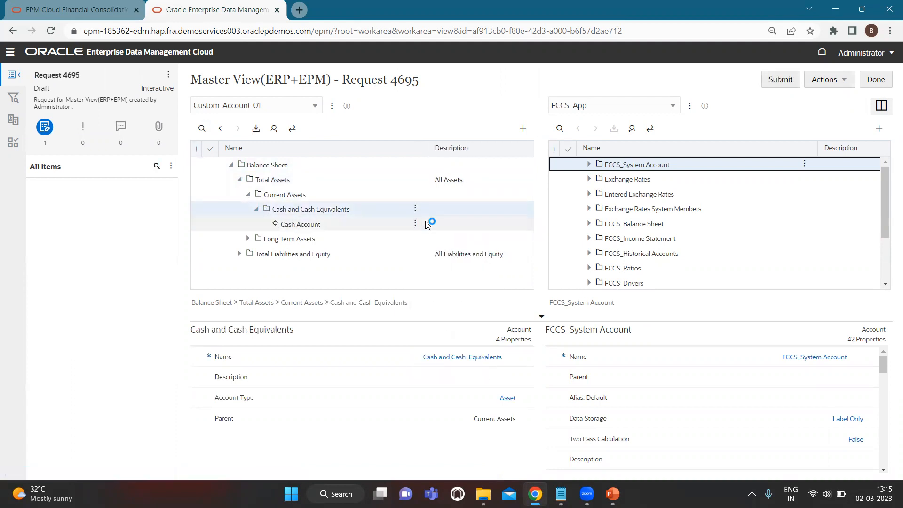
{"action": "type", "text": "Ca"}
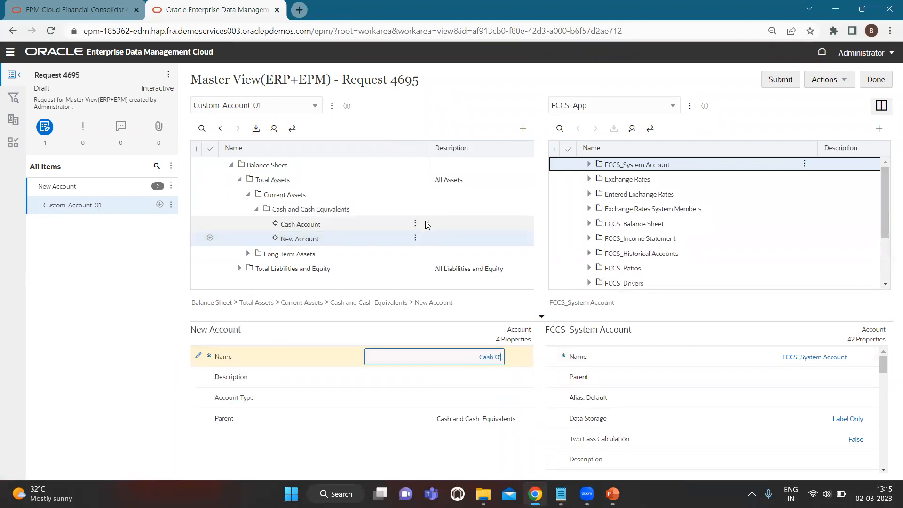
{"action": "type", "text": "sh 01"}
{"action": "left_click", "coordinate": [452, 399]}
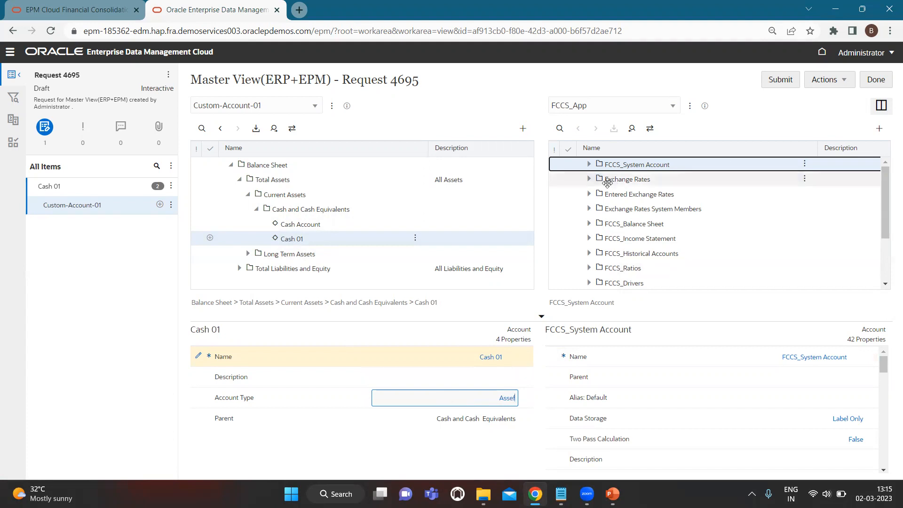
{"action": "left_click", "coordinate": [501, 404]}
{"action": "double_click", "coordinate": [502, 399]}
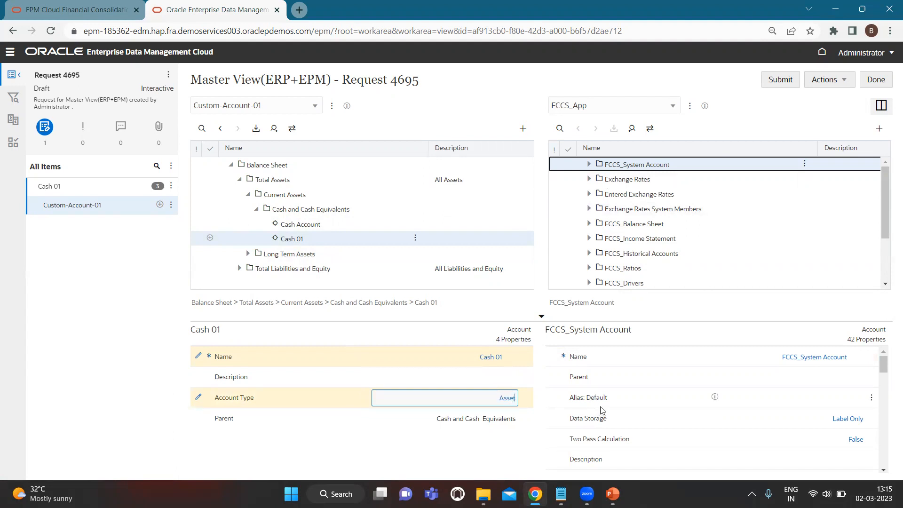
{"action": "left_click", "coordinate": [774, 79]}
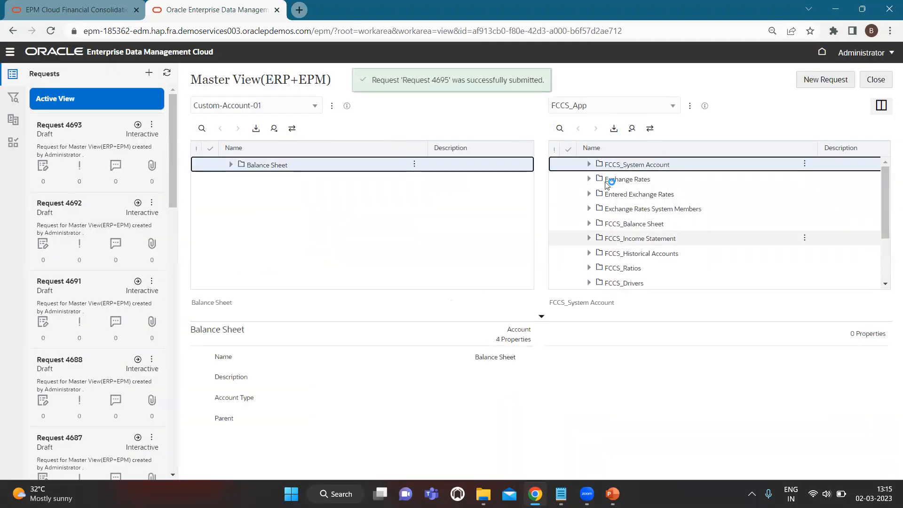
{"action": "left_click", "coordinate": [590, 224]}
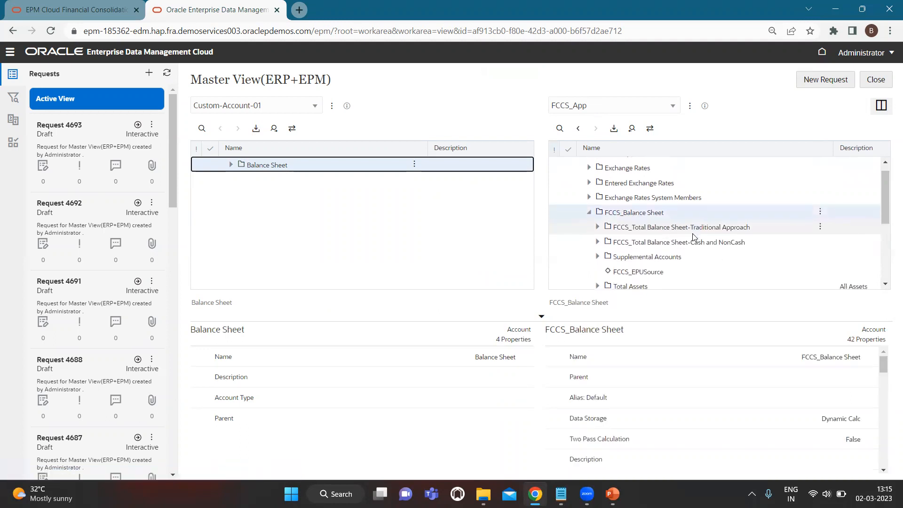
- Expand the FCCS_App tree down to Cash and Cash Equivalents under FCCS_Balance Sheet
{"action": "left_click", "coordinate": [594, 219]}
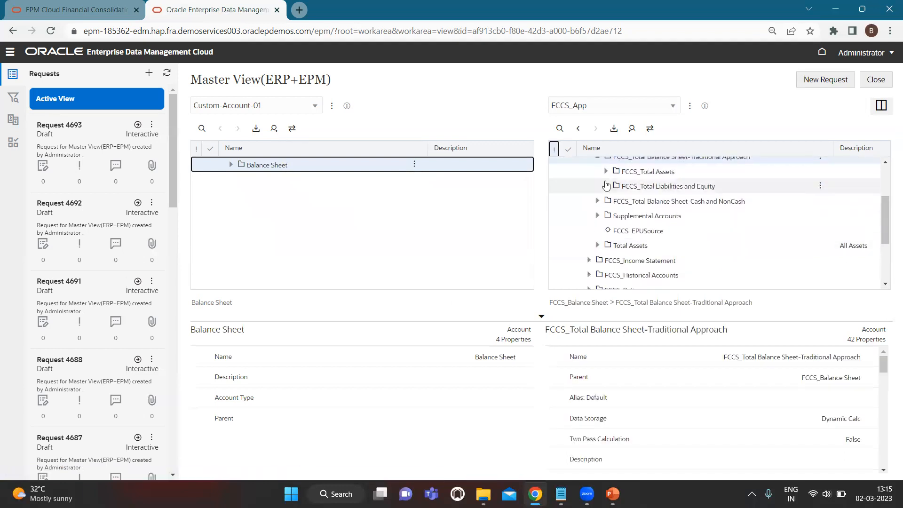
{"action": "left_click", "coordinate": [597, 230]}
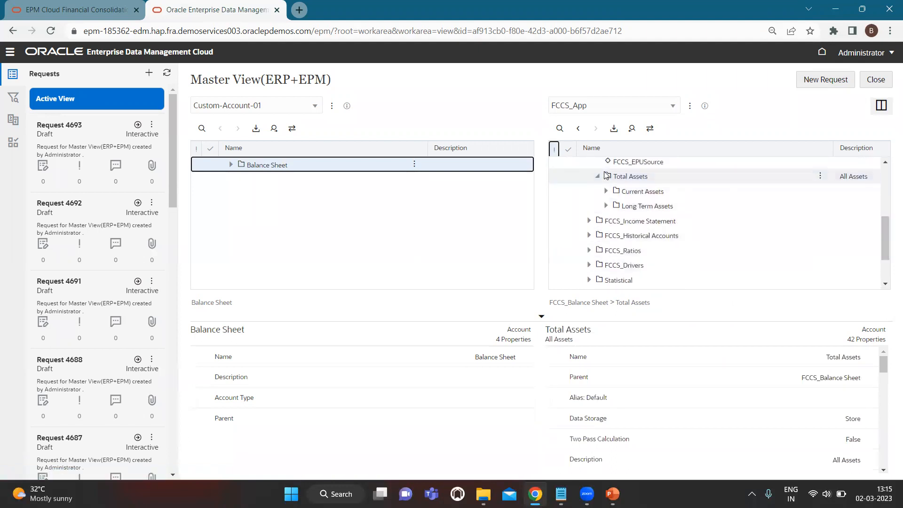
{"action": "left_click", "coordinate": [606, 191]}
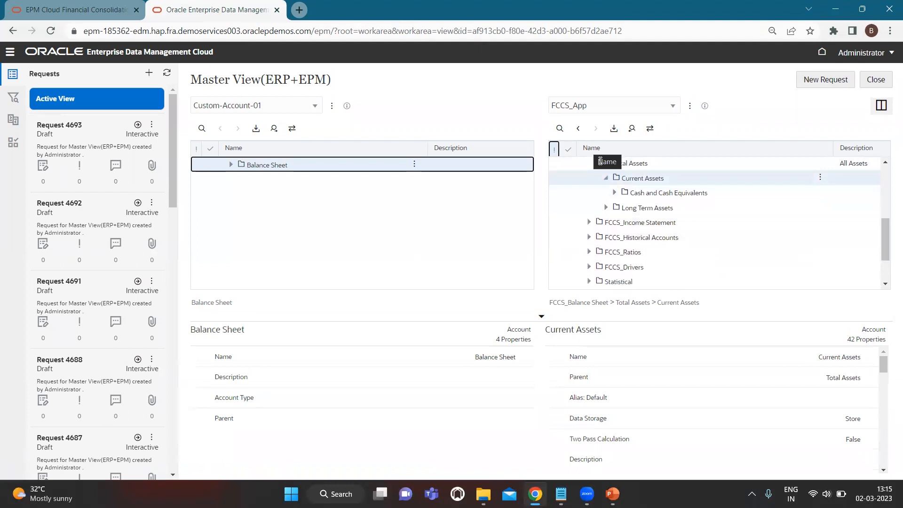
{"action": "left_click", "coordinate": [614, 193]}
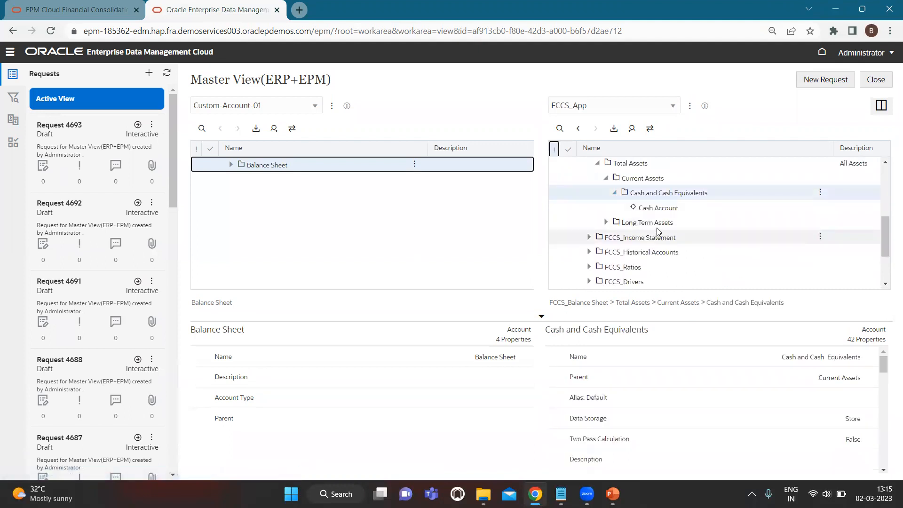
- Search Custom-Account-01 for Cash 01 and jump to it, then start Request 4696
{"action": "left_click", "coordinate": [202, 129]}
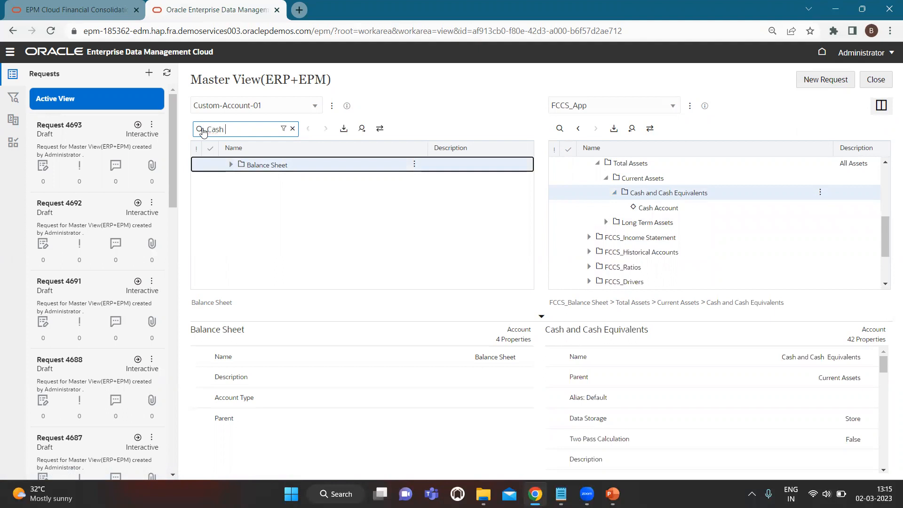
{"action": "key", "text": "Return"}
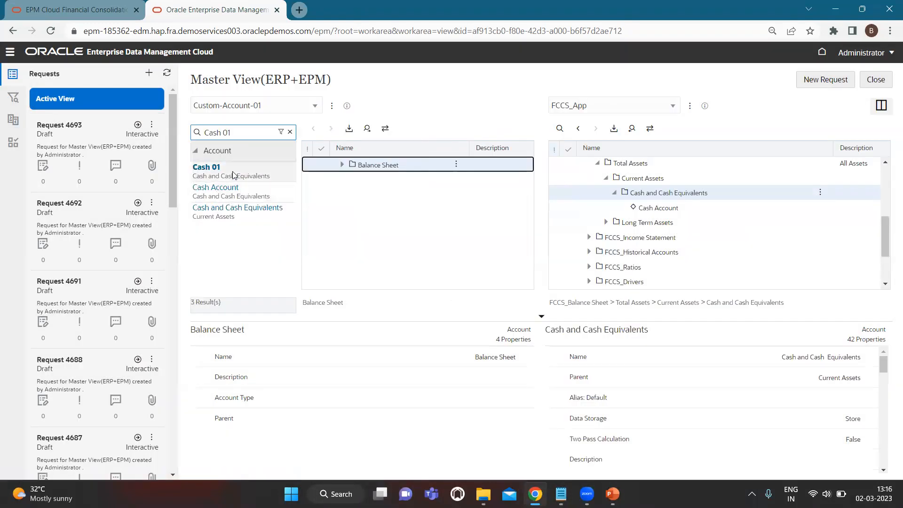
{"action": "left_click", "coordinate": [290, 132]}
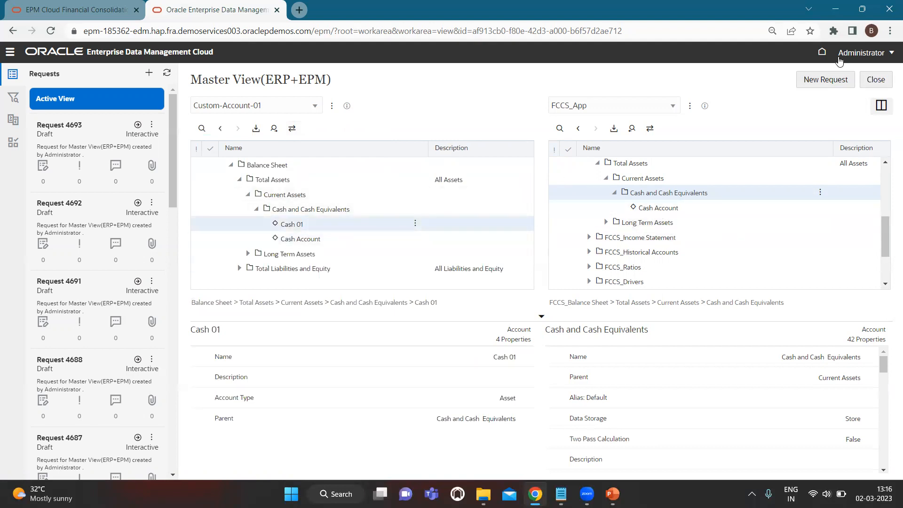
{"action": "left_click", "coordinate": [823, 78]}
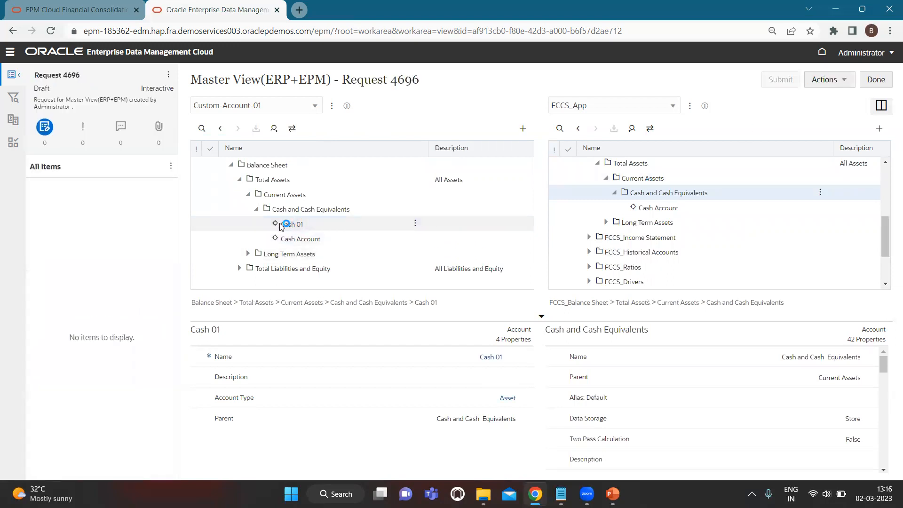
- Drag Cash 01 under Cash and Cash Equivalents in FCCS_App and set Data Type to Currency
{"action": "left_click_drag", "start_coordinate": [281, 223], "coordinate": [676, 197]}
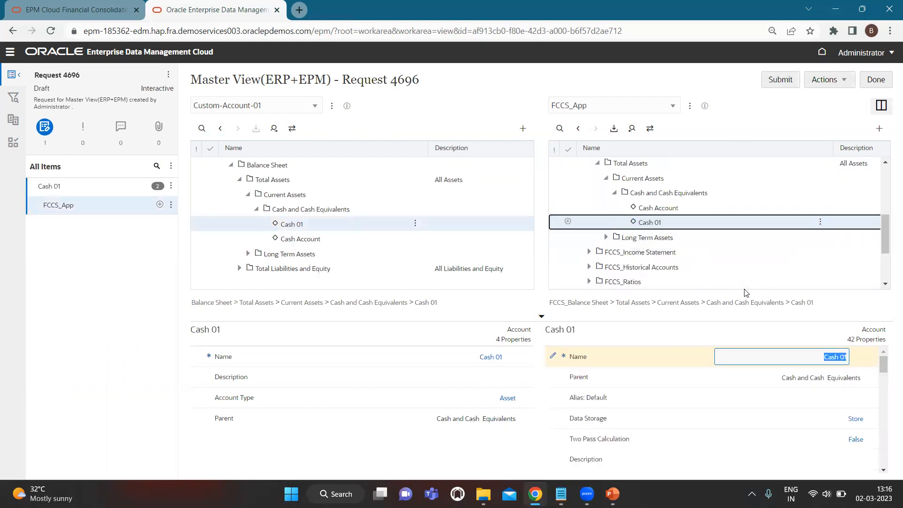
{"action": "scroll", "coordinate": [792, 405], "scroll_direction": "down", "scroll_amount": 3}
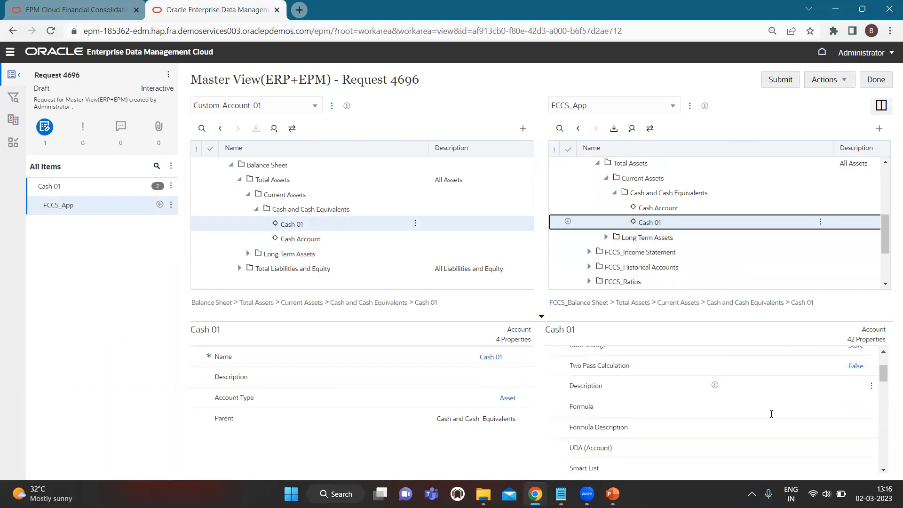
{"action": "scroll", "coordinate": [800, 423], "scroll_direction": "up", "scroll_amount": 3}
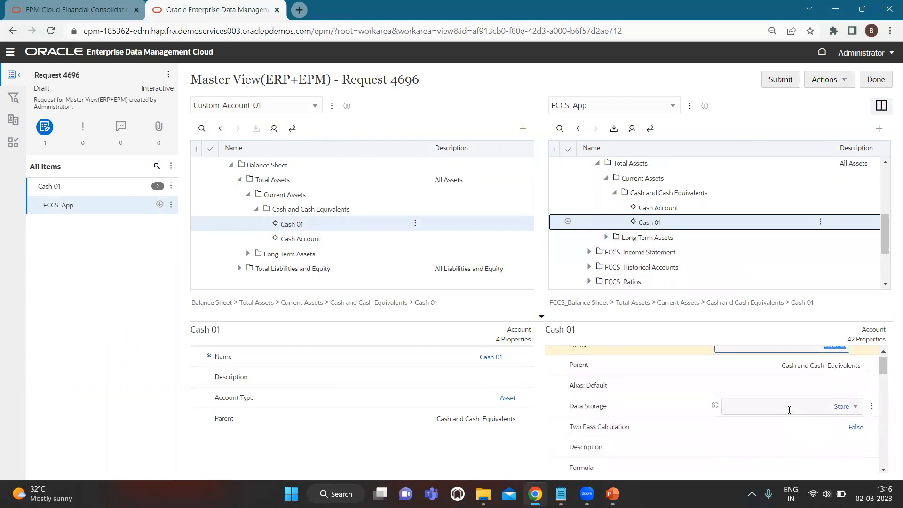
{"action": "scroll", "coordinate": [781, 416], "scroll_direction": "down", "scroll_amount": 5}
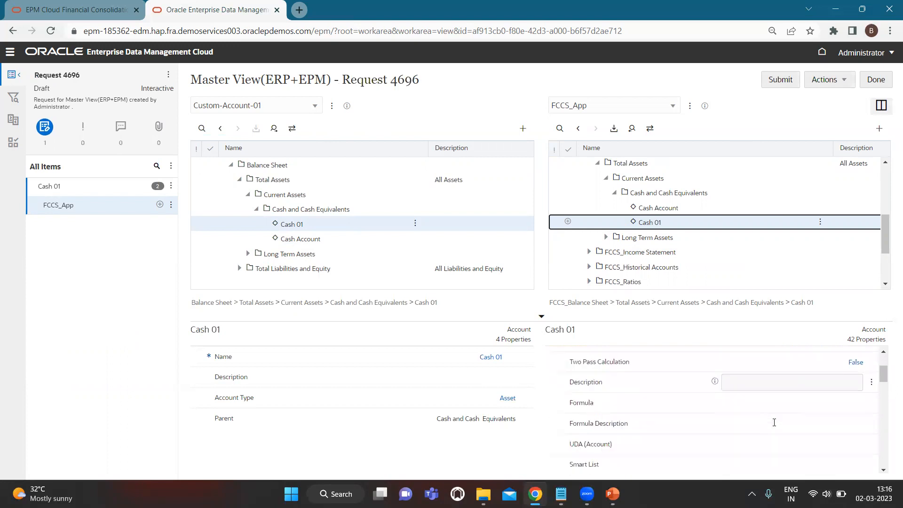
{"action": "scroll", "coordinate": [774, 423], "scroll_direction": "up", "scroll_amount": 2}
{"action": "scroll", "coordinate": [774, 422], "scroll_direction": "down", "scroll_amount": 1}
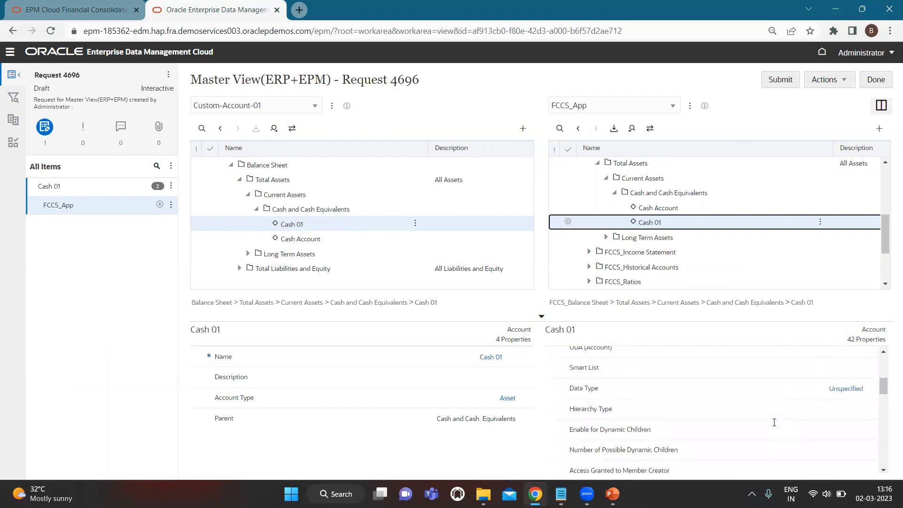
{"action": "left_click", "coordinate": [839, 384]}
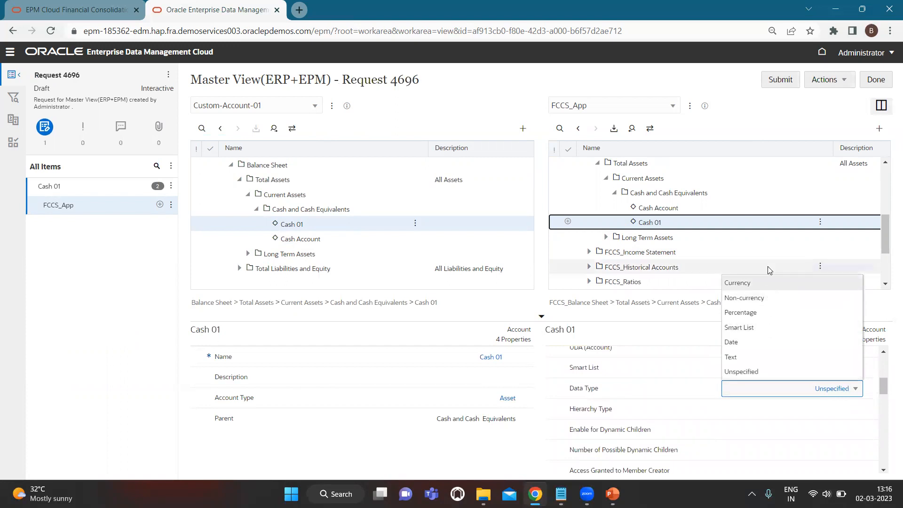
{"action": "left_click", "coordinate": [764, 285]}
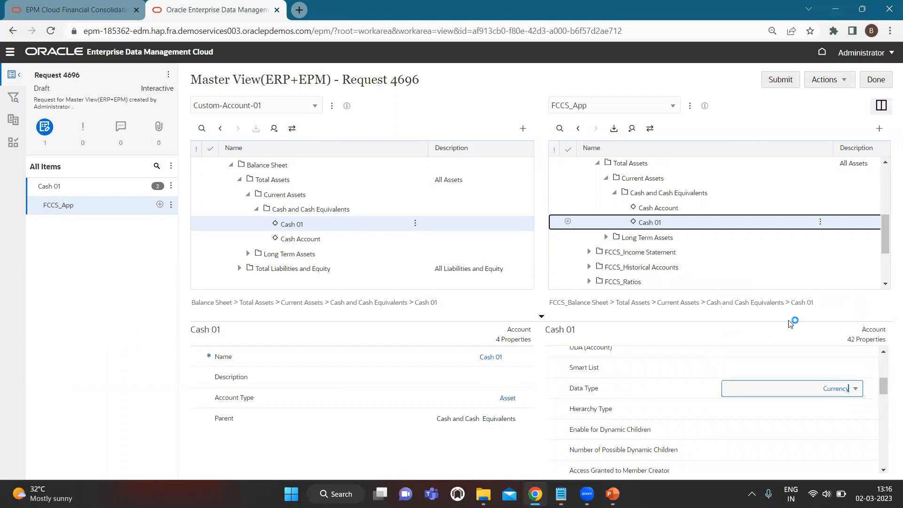
- Set Time Balance to Balance, leaving Data Storage as Store
{"action": "scroll", "coordinate": [799, 413], "scroll_direction": "down", "scroll_amount": 3}
{"action": "scroll", "coordinate": [800, 414], "scroll_direction": "down", "scroll_amount": 1}
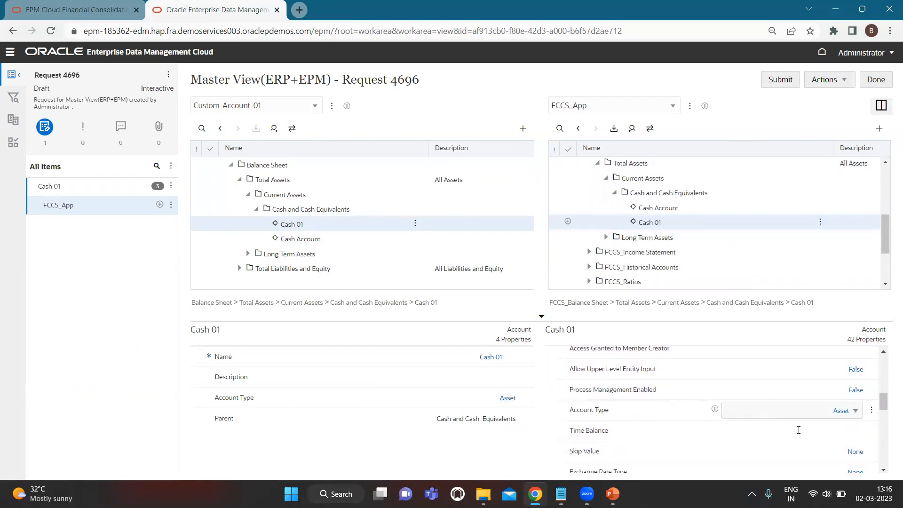
{"action": "left_click", "coordinate": [820, 431]}
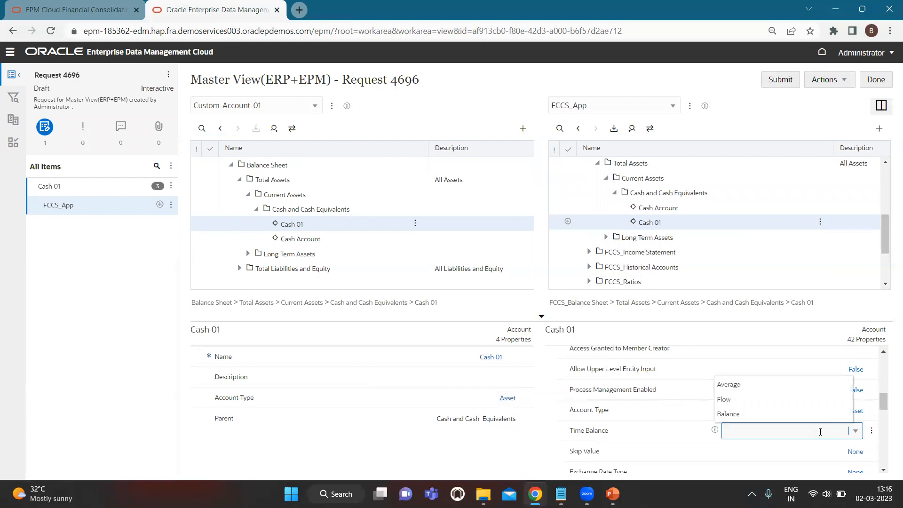
{"action": "left_click", "coordinate": [783, 413]}
{"action": "scroll", "coordinate": [734, 376], "scroll_direction": "down", "scroll_amount": 10}
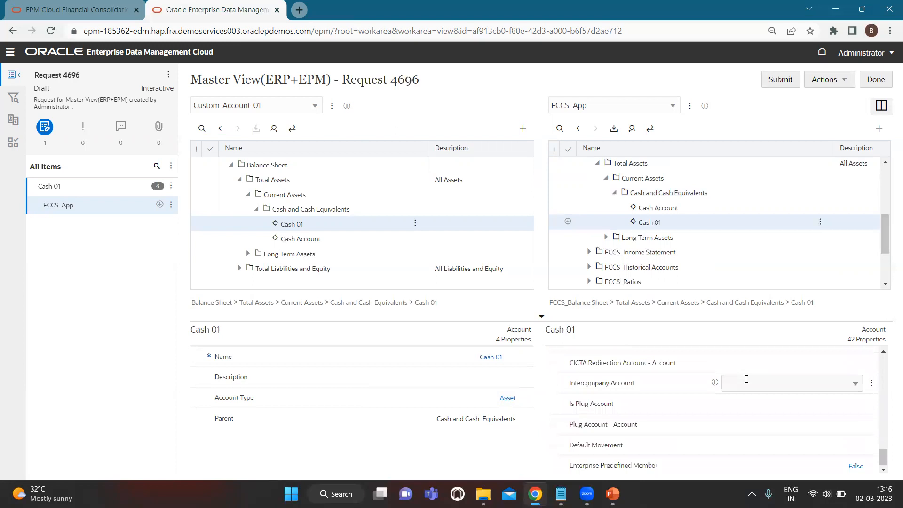
{"action": "scroll", "coordinate": [748, 400], "scroll_direction": "up", "scroll_amount": 8}
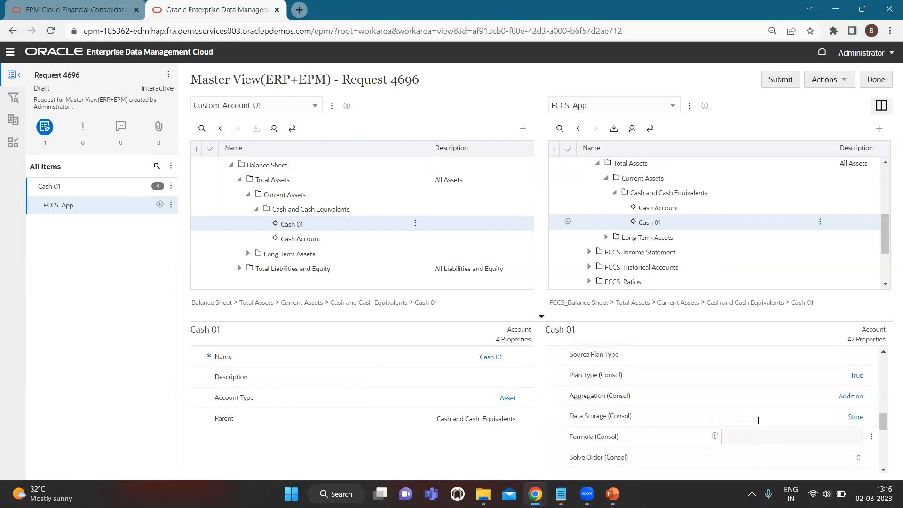
{"action": "scroll", "coordinate": [758, 420], "scroll_direction": "up", "scroll_amount": 5}
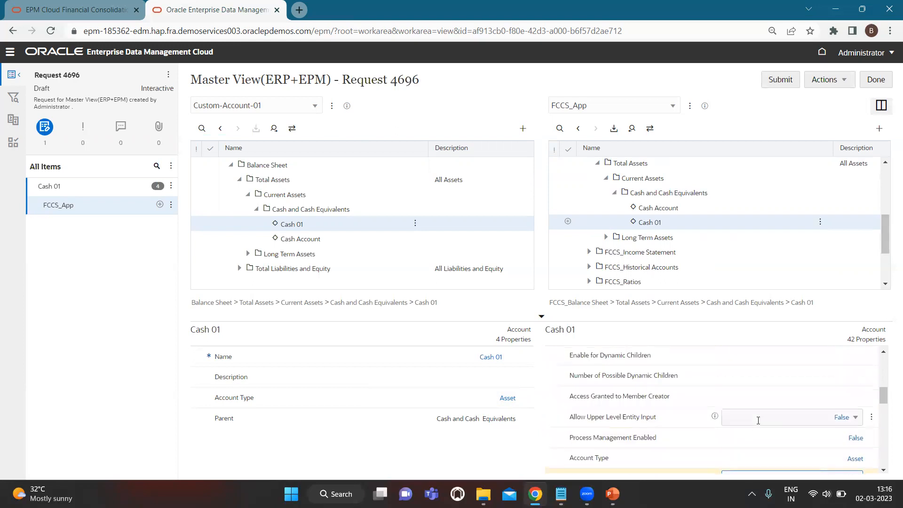
{"action": "scroll", "coordinate": [758, 420], "scroll_direction": "up", "scroll_amount": 4}
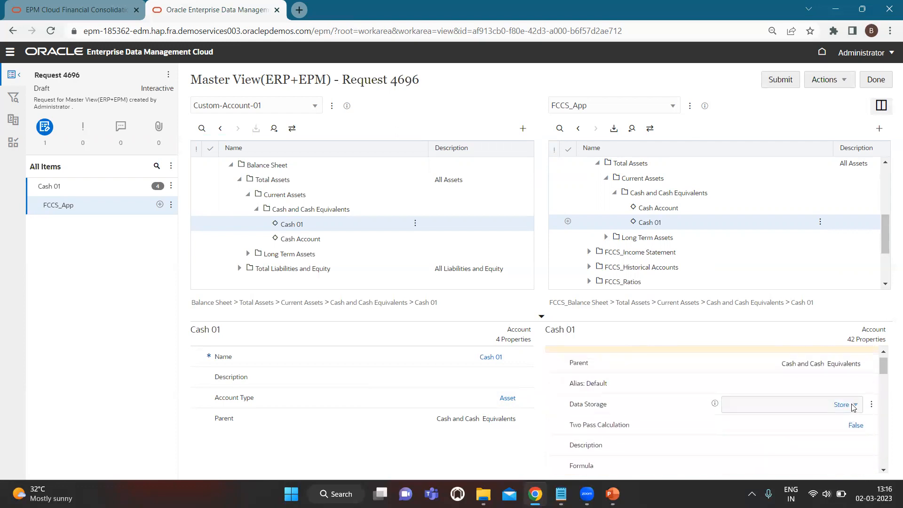
{"action": "left_click", "coordinate": [854, 405]}
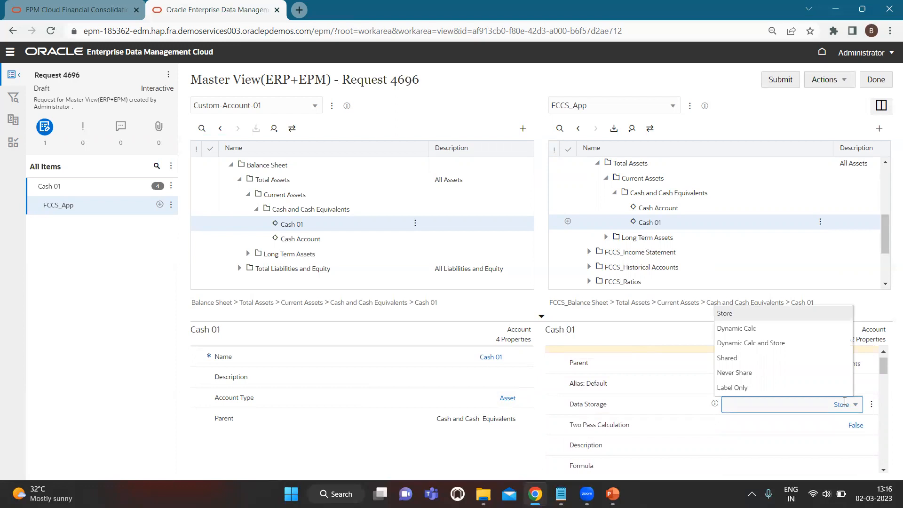
{"action": "left_click", "coordinate": [730, 122]}
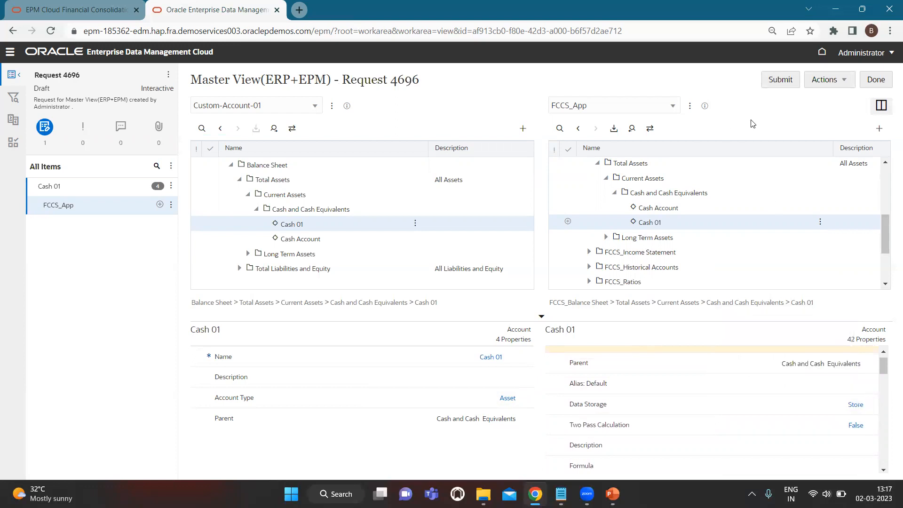
- Submit Request 4696 and search FCCS_App for 'Cash 01' to confirm it was added
{"action": "left_click", "coordinate": [783, 82]}
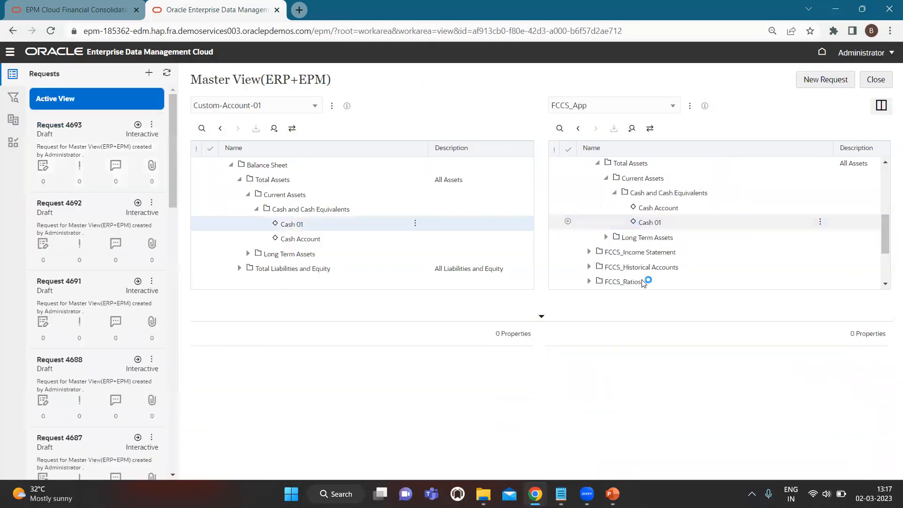
{"action": "left_click", "coordinate": [560, 131]}
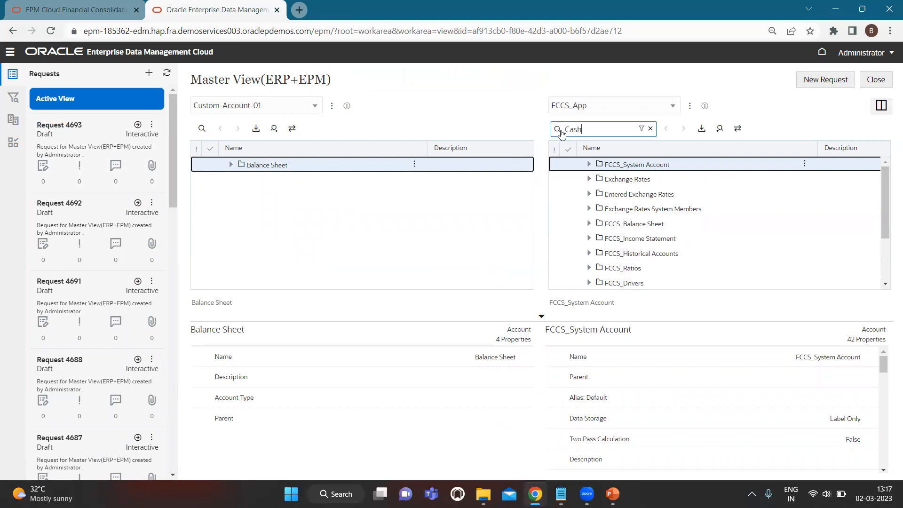
{"action": "type", "text": "Cash 01"}
{"action": "key", "text": "Return"}
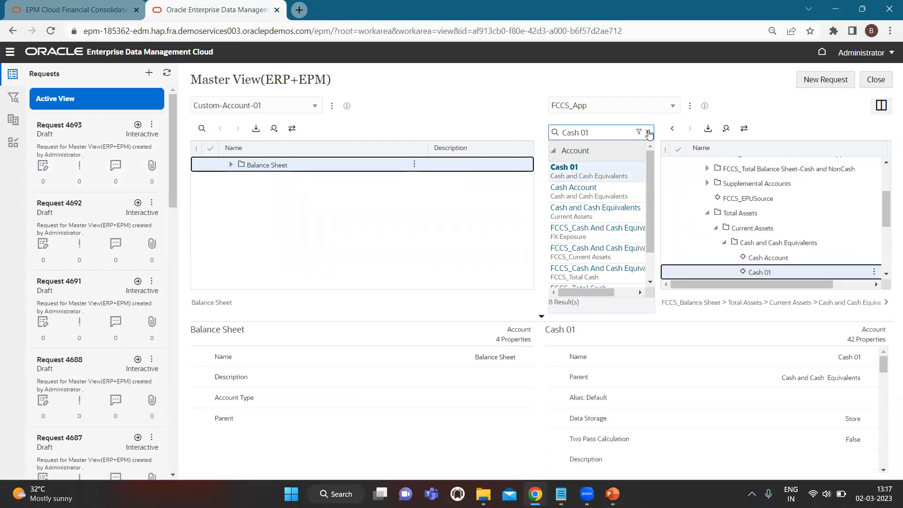
{"action": "left_click", "coordinate": [648, 133]}
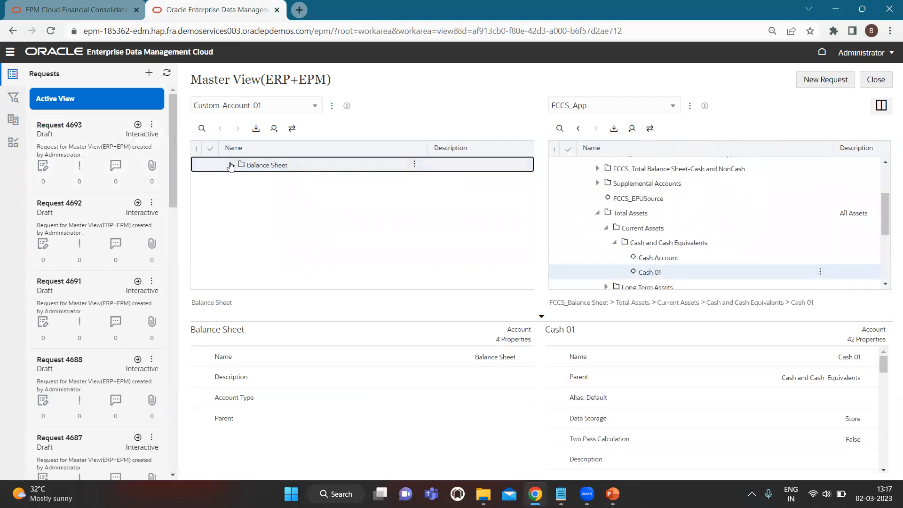
- Expand Balance Sheet and Total Assets in Custom-Account-01 and open the FCCS_App viewpoint's actions
{"action": "left_click", "coordinate": [230, 165]}
{"action": "left_click", "coordinate": [239, 180]}
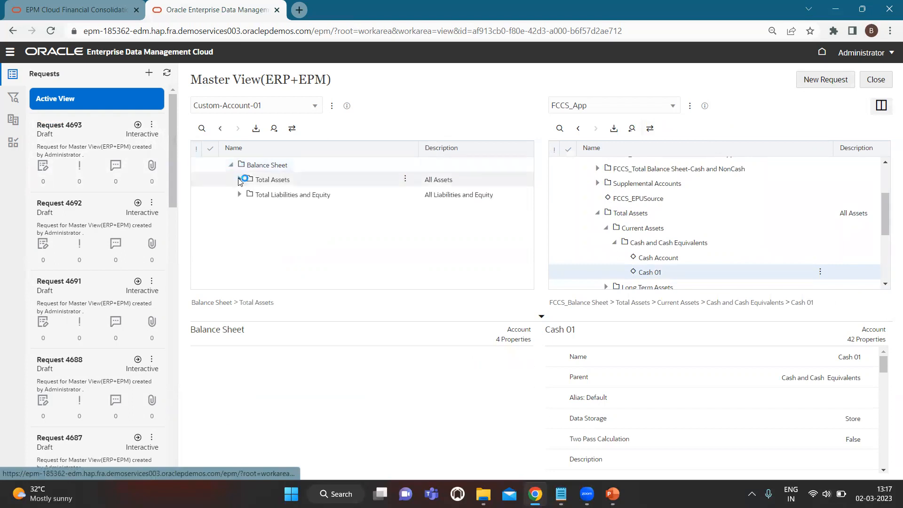
{"action": "left_click", "coordinate": [690, 107]}
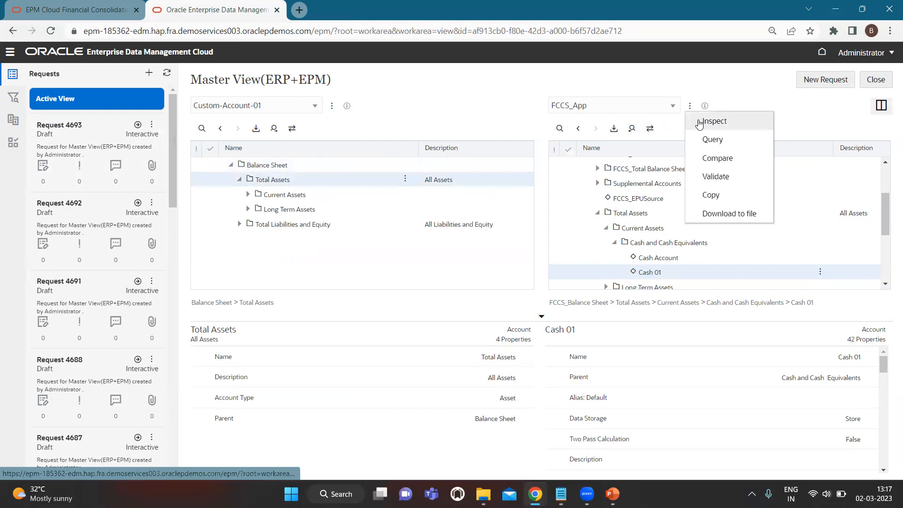
- Inspect the FCCS_App viewpoint's subscriptions and begin a new subscription
{"action": "left_click", "coordinate": [700, 122]}
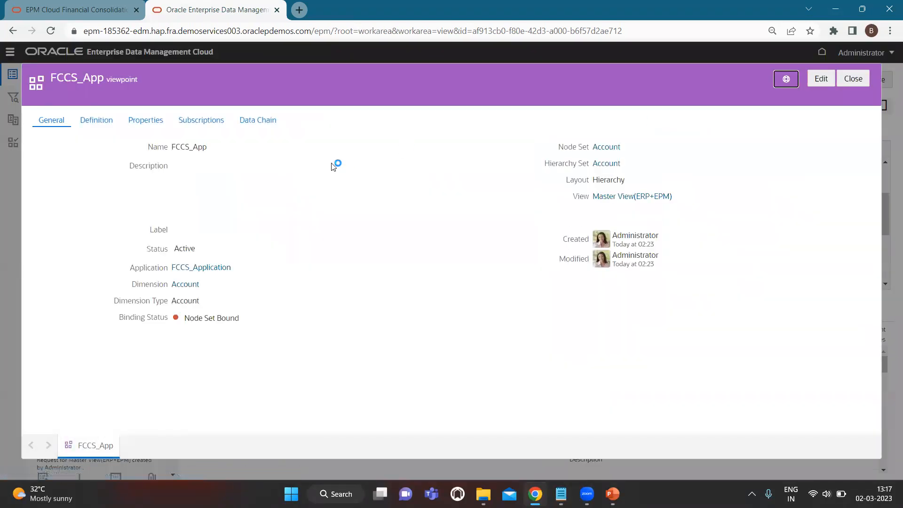
{"action": "left_click", "coordinate": [206, 124]}
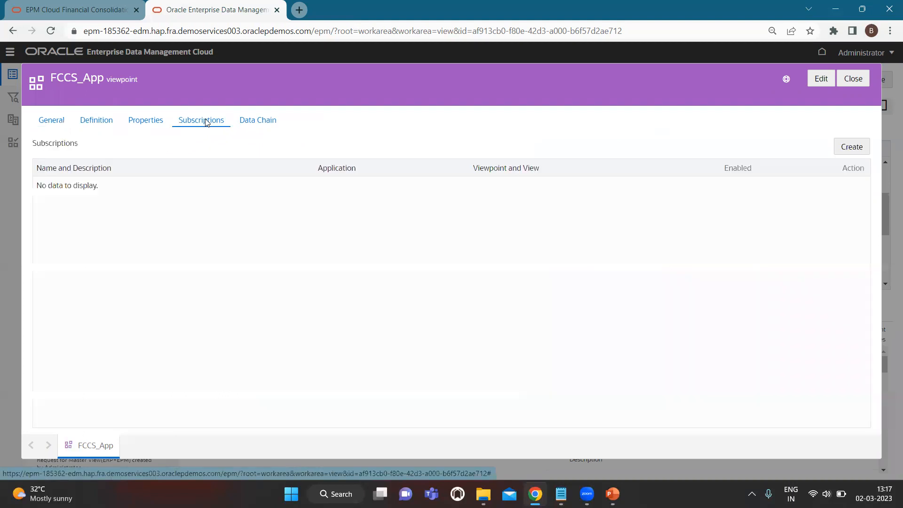
{"action": "left_click", "coordinate": [851, 146]}
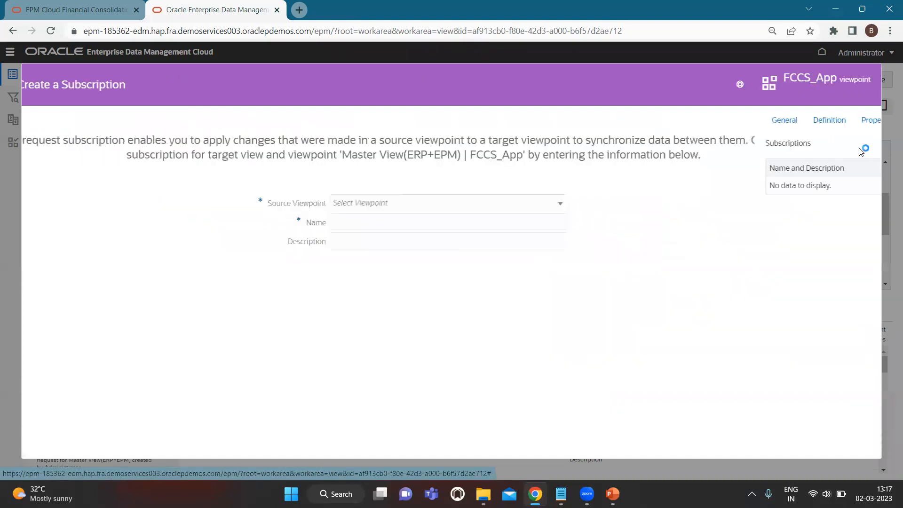
- Choose Custom-Account-01 as the source viewpoint and create the subscription
{"action": "left_click", "coordinate": [434, 205]}
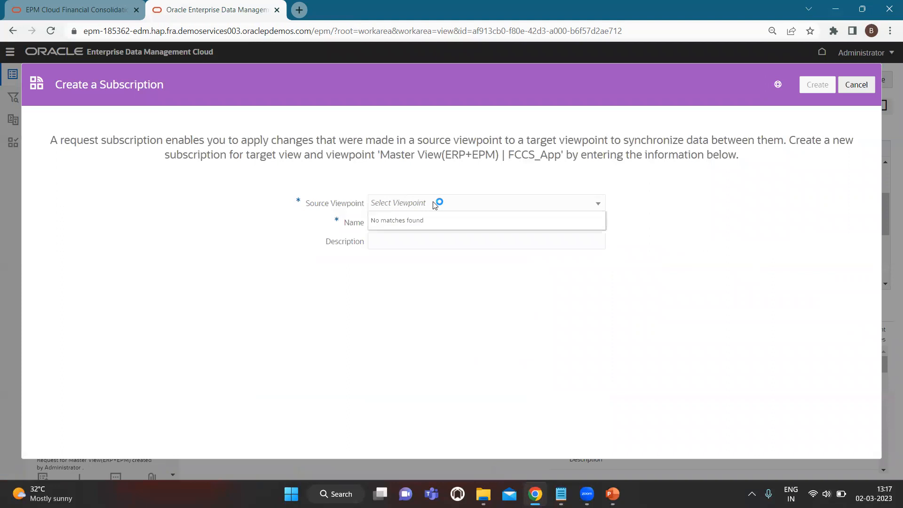
{"action": "left_click", "coordinate": [434, 203]}
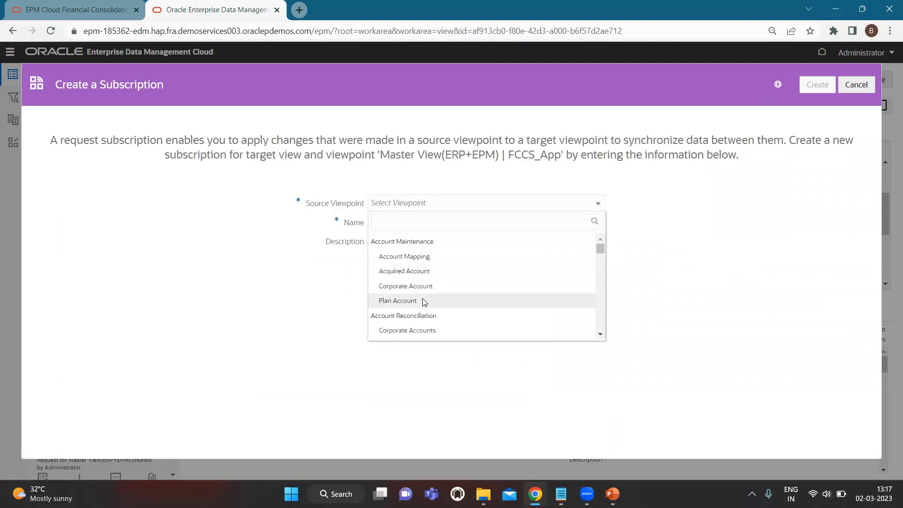
{"action": "scroll", "coordinate": [423, 301], "scroll_direction": "down", "scroll_amount": 2}
{"action": "scroll", "coordinate": [423, 302], "scroll_direction": "down", "scroll_amount": 10}
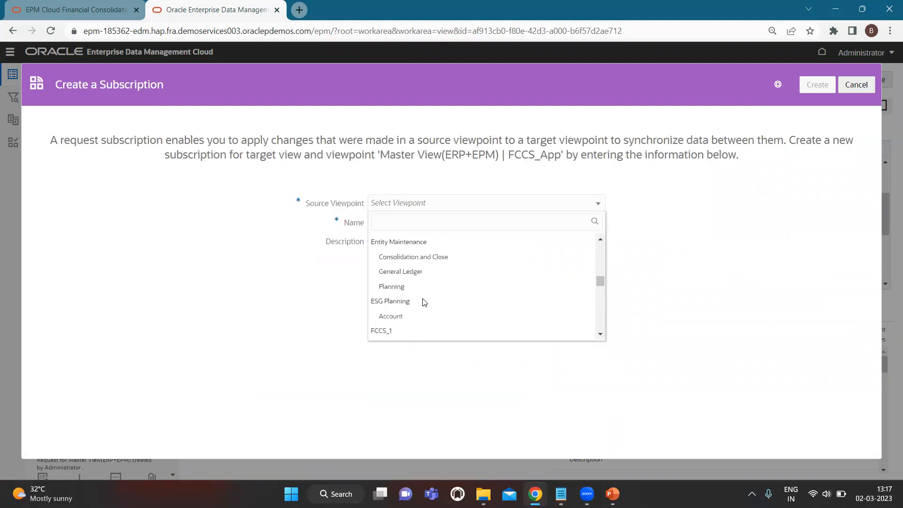
{"action": "scroll", "coordinate": [424, 302], "scroll_direction": "down", "scroll_amount": 10}
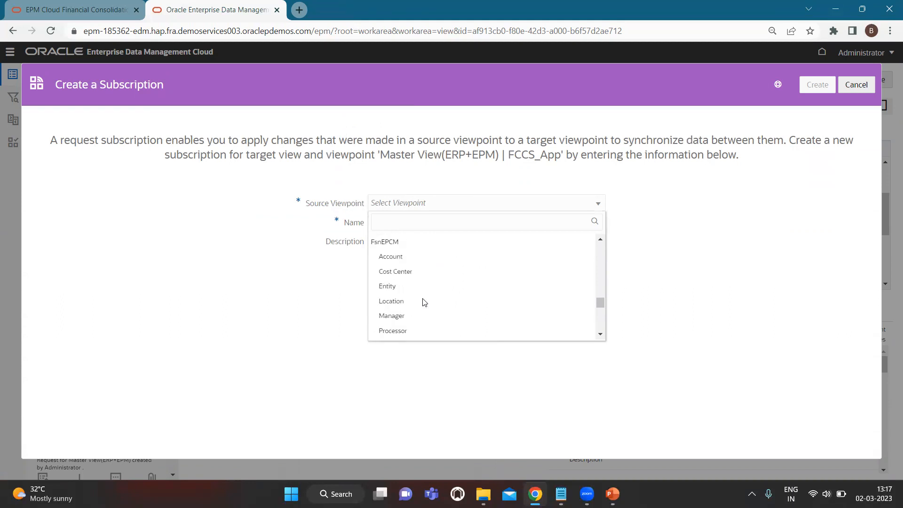
{"action": "scroll", "coordinate": [424, 302], "scroll_direction": "down", "scroll_amount": 5}
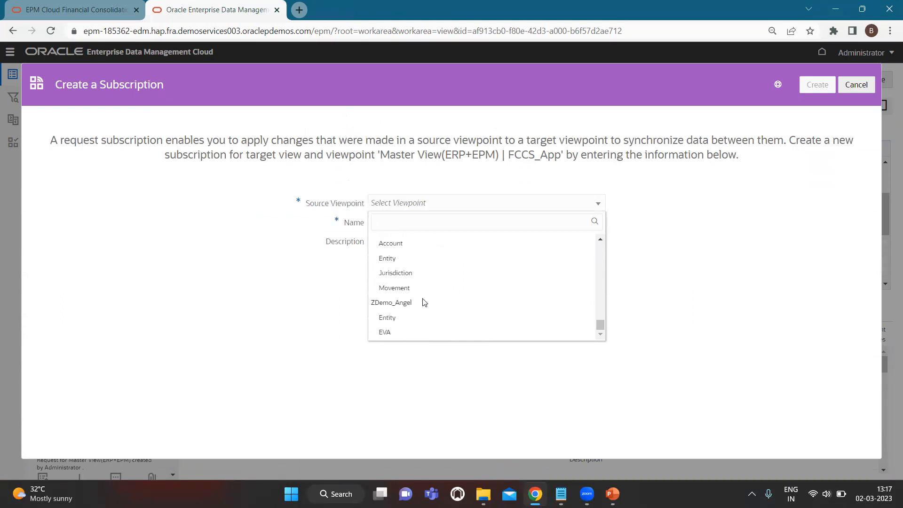
{"action": "scroll", "coordinate": [424, 302], "scroll_direction": "up", "scroll_amount": 10}
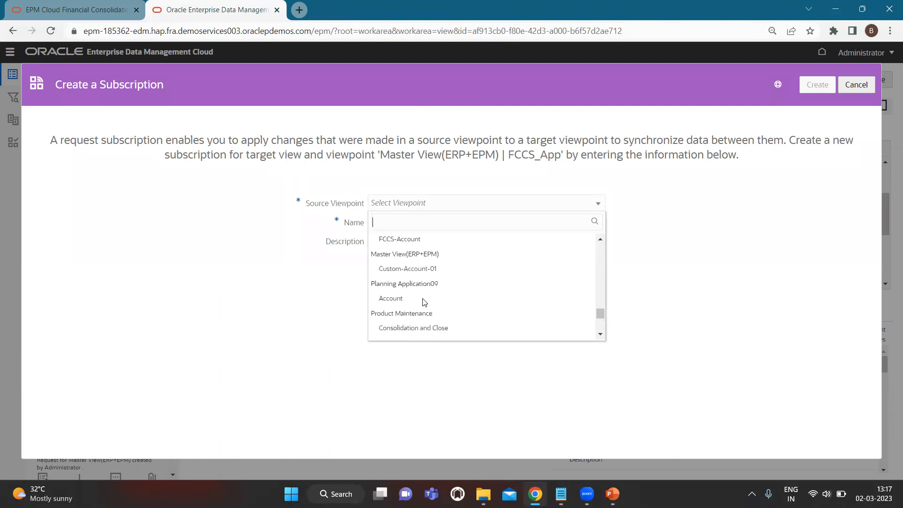
{"action": "scroll", "coordinate": [423, 302], "scroll_direction": "up", "scroll_amount": 3}
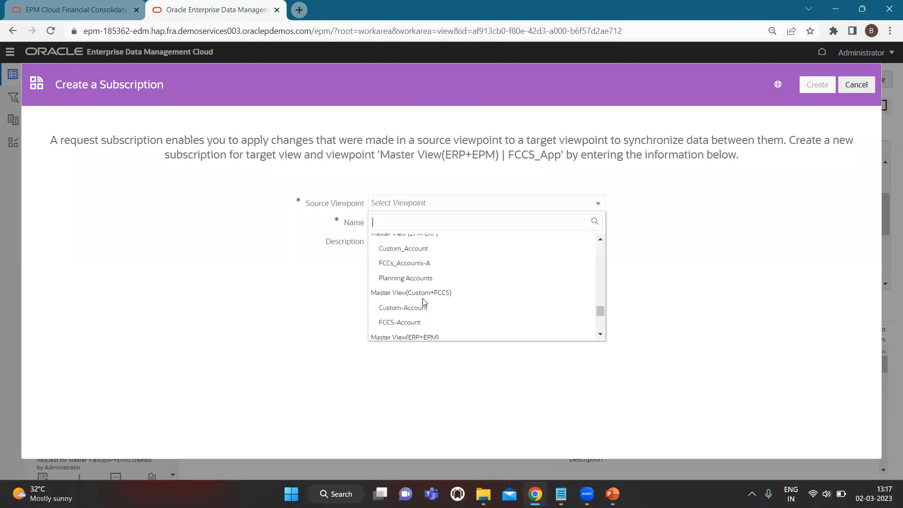
{"action": "scroll", "coordinate": [431, 316], "scroll_direction": "down", "scroll_amount": 3}
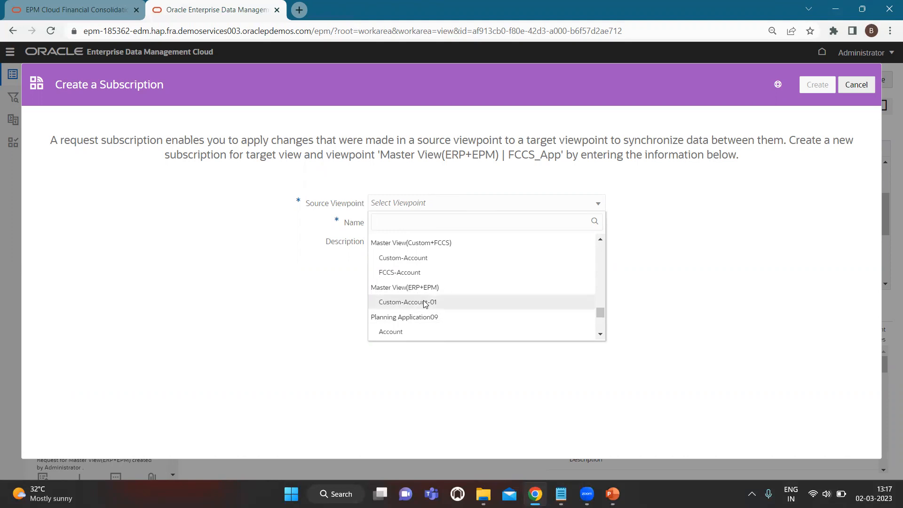
{"action": "left_click", "coordinate": [424, 303]}
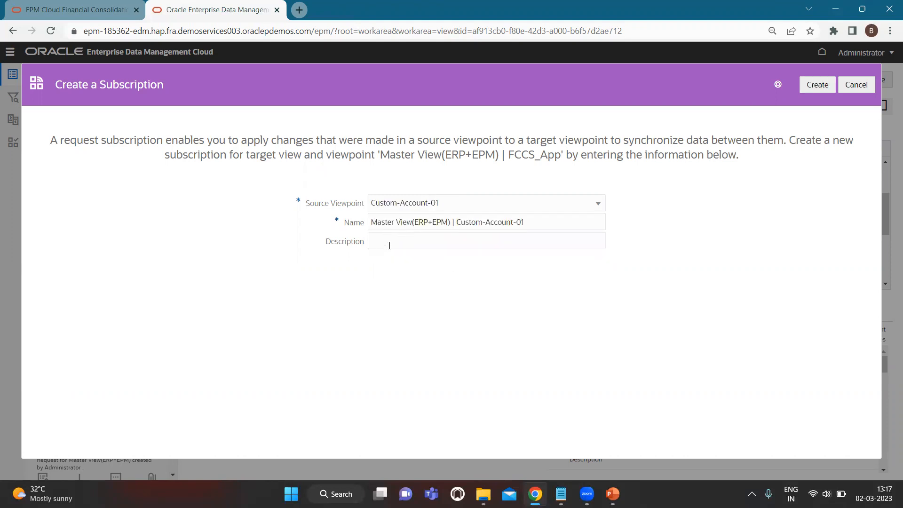
{"action": "left_click", "coordinate": [822, 86]}
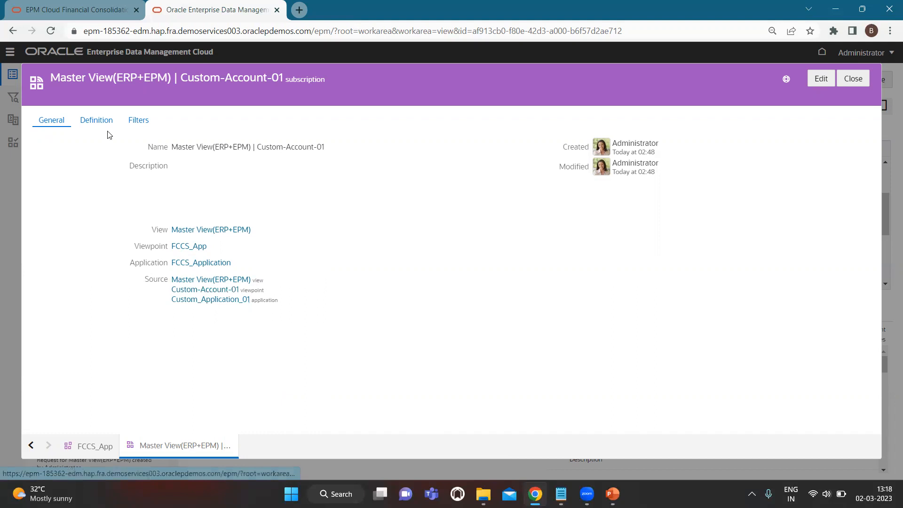
- Edit the subscription definition to Enabled with Auto-Submit, save, review Filters, and close it
{"action": "left_click", "coordinate": [90, 123]}
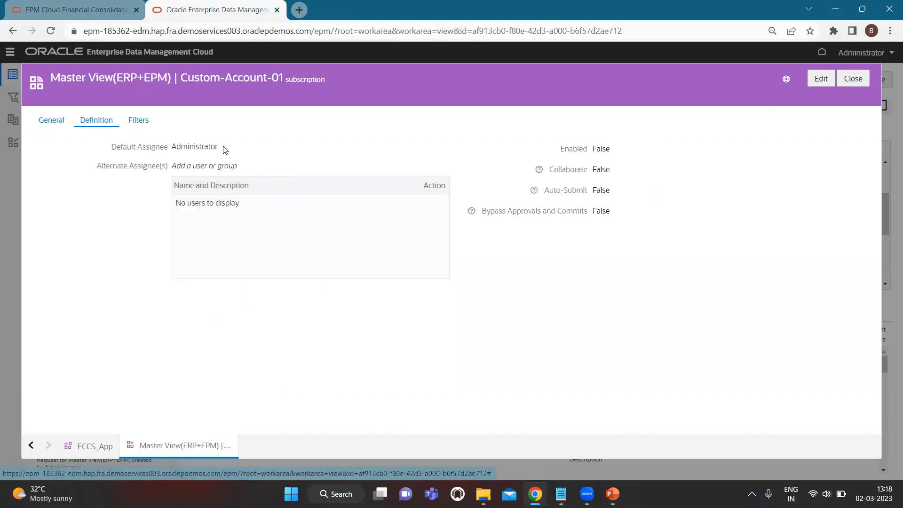
{"action": "left_click", "coordinate": [821, 81]}
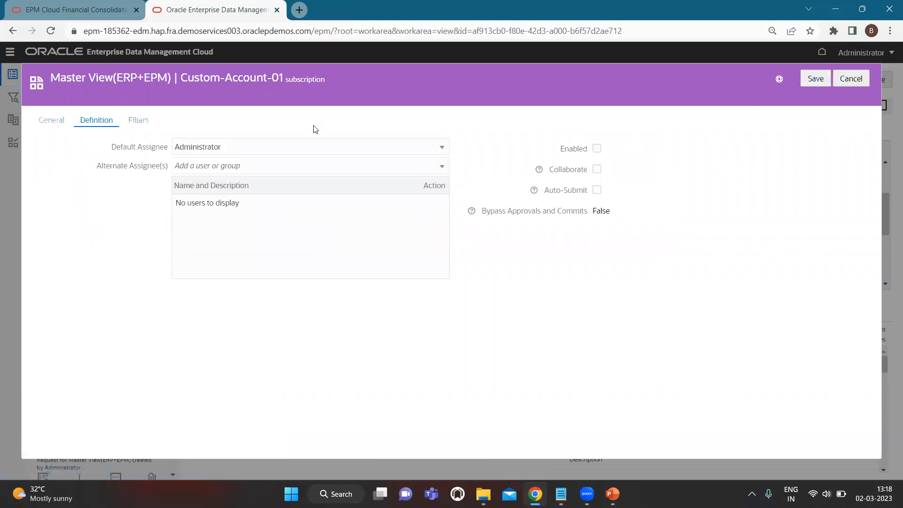
{"action": "left_click", "coordinate": [282, 150]}
{"action": "left_click", "coordinate": [448, 122]}
{"action": "left_click", "coordinate": [815, 79]}
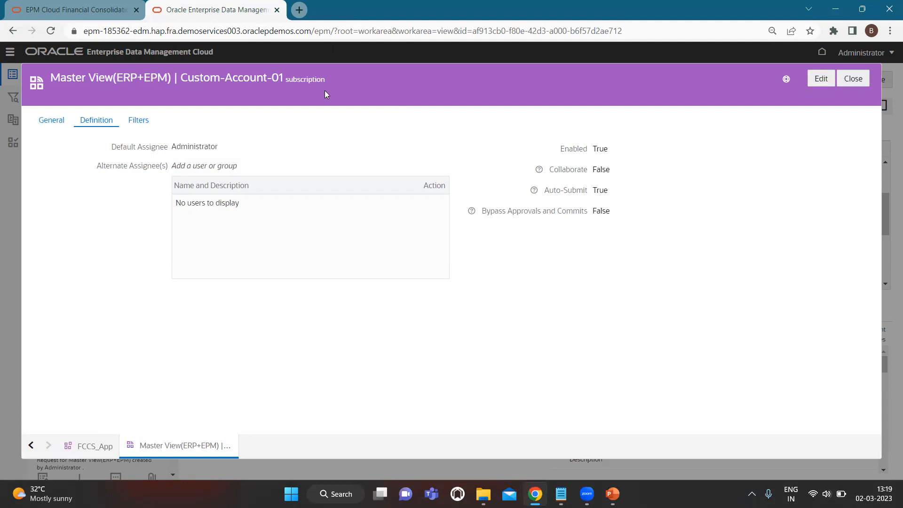
{"action": "left_click", "coordinate": [138, 123]}
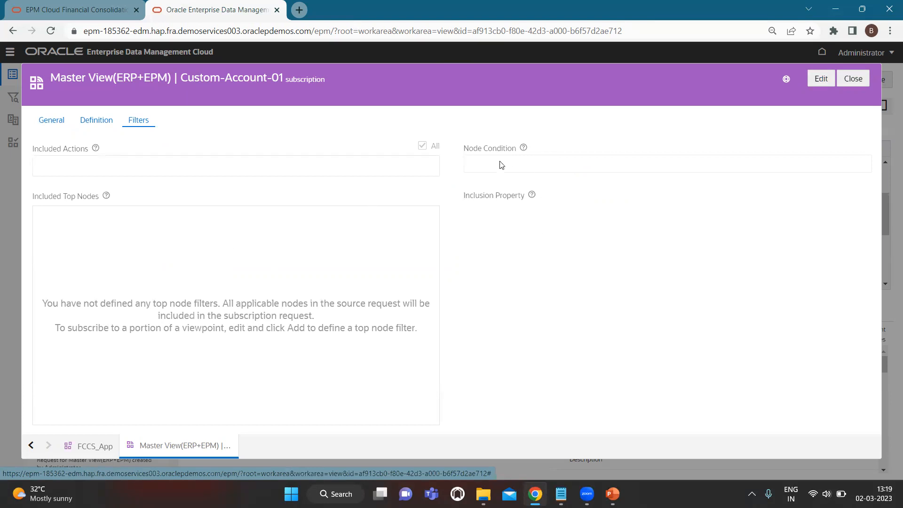
{"action": "left_click", "coordinate": [853, 79]}
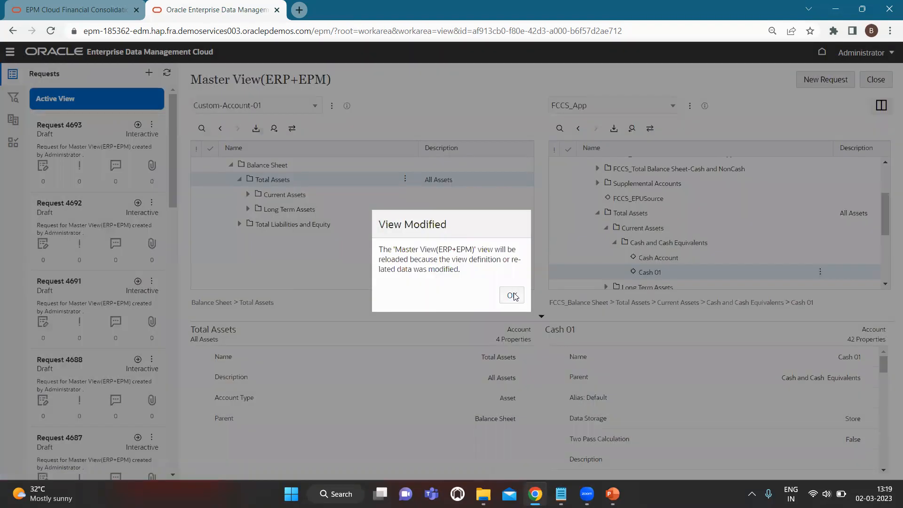
- Dismiss View Modified, expand Total Assets > Current Assets > Cash and Cash Equivalents, and start Request 4697
{"action": "left_click", "coordinate": [512, 295]}
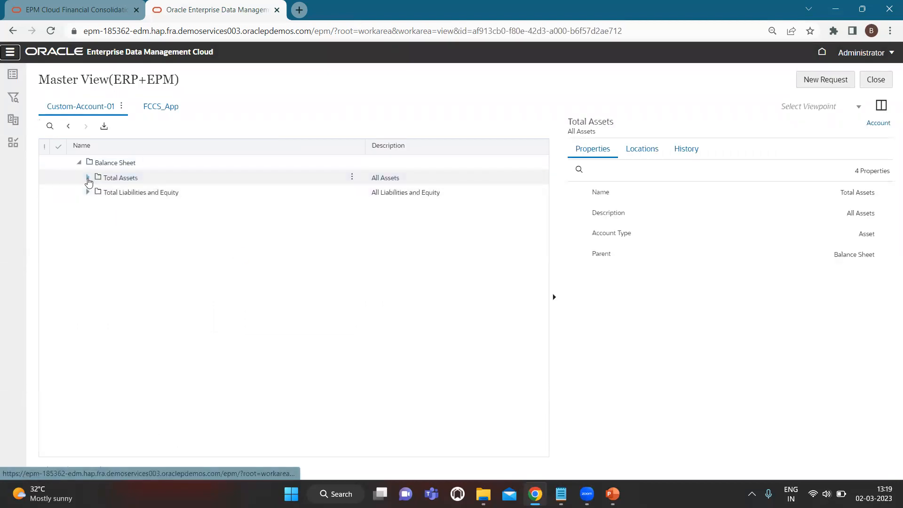
{"action": "left_click", "coordinate": [88, 178]}
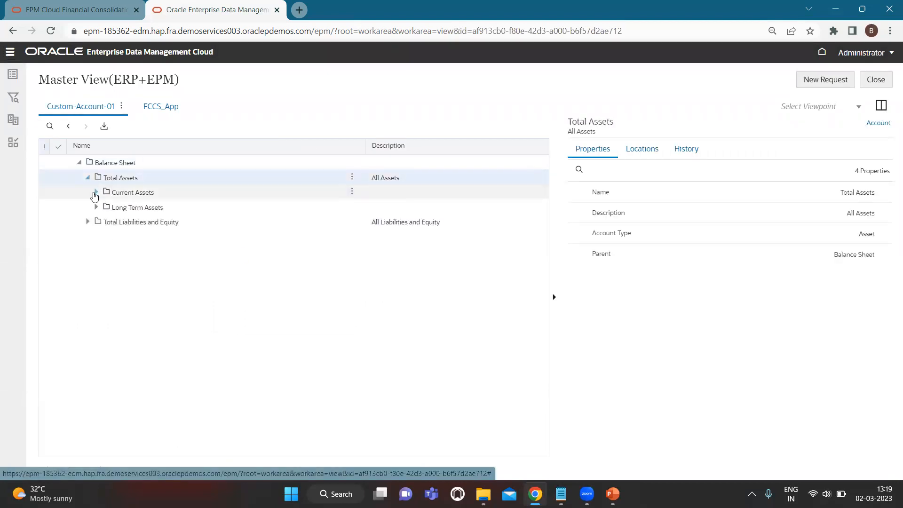
{"action": "left_click", "coordinate": [95, 194]}
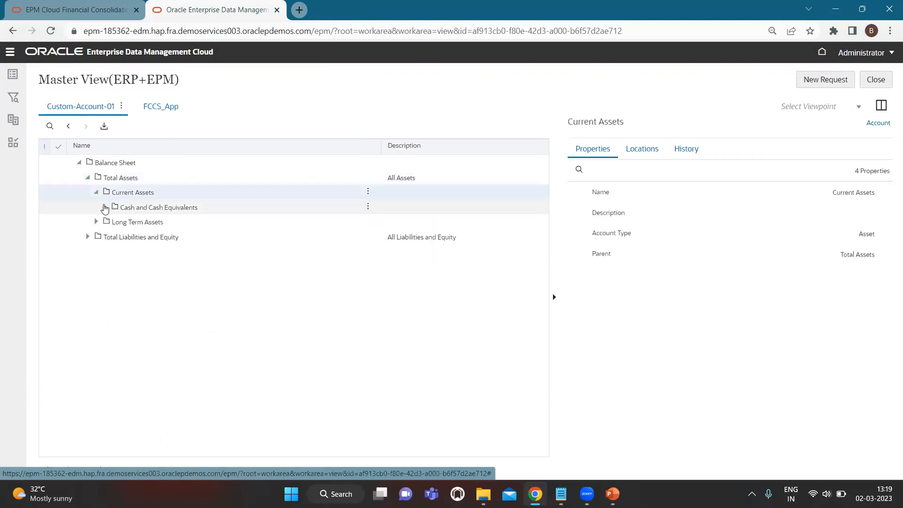
{"action": "left_click", "coordinate": [104, 208]}
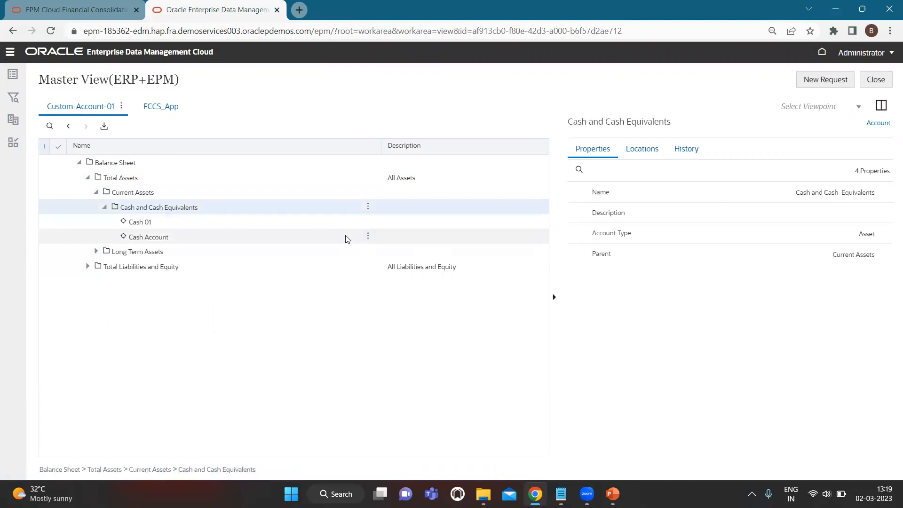
{"action": "left_click", "coordinate": [837, 81]}
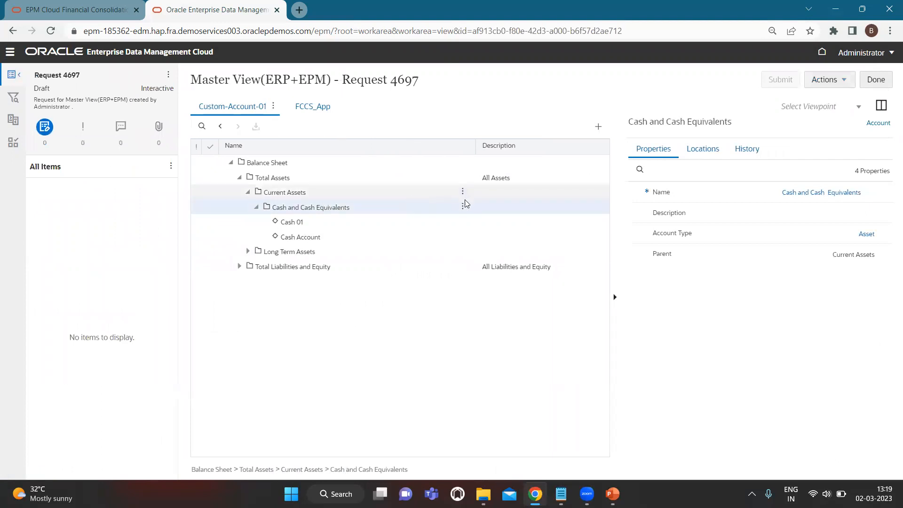
- Add child account Cash 03 with Account Type Asset under Cash and Cash Equivalents and submit the request
{"action": "left_click", "coordinate": [461, 205]}
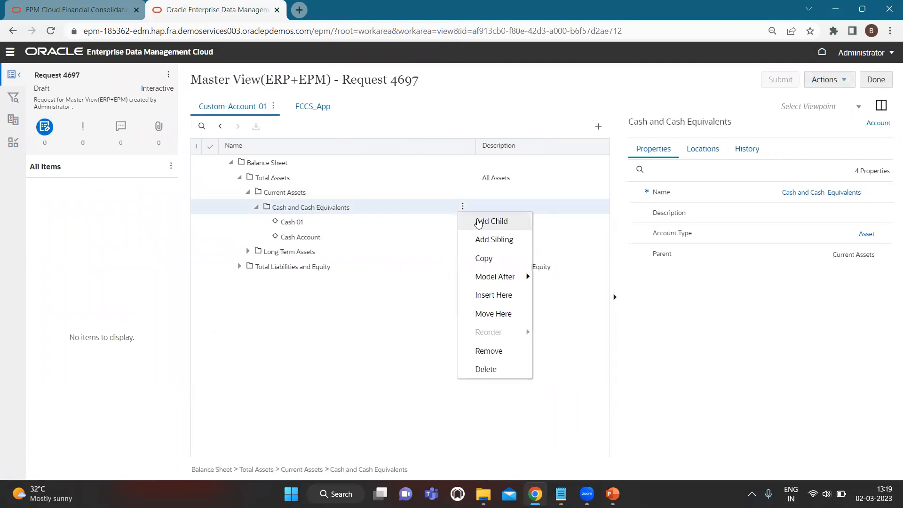
{"action": "left_click", "coordinate": [477, 218]}
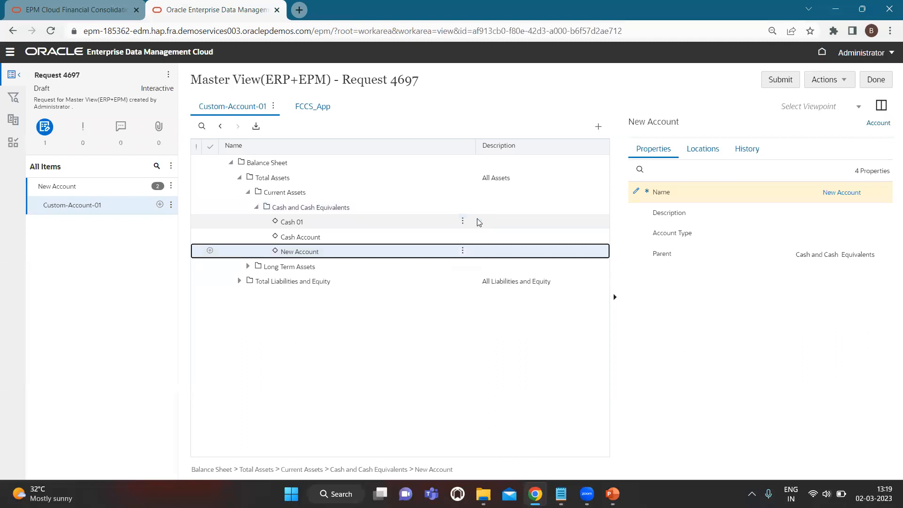
{"action": "type", "text": "as"}
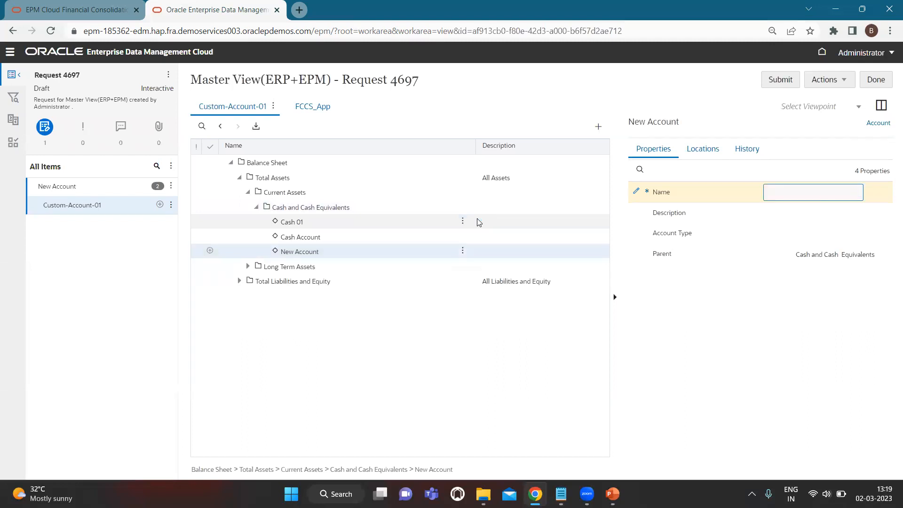
{"action": "type", "text": "h 03"}
{"action": "left_click", "coordinate": [775, 233]}
{"action": "type", "text": "As"}
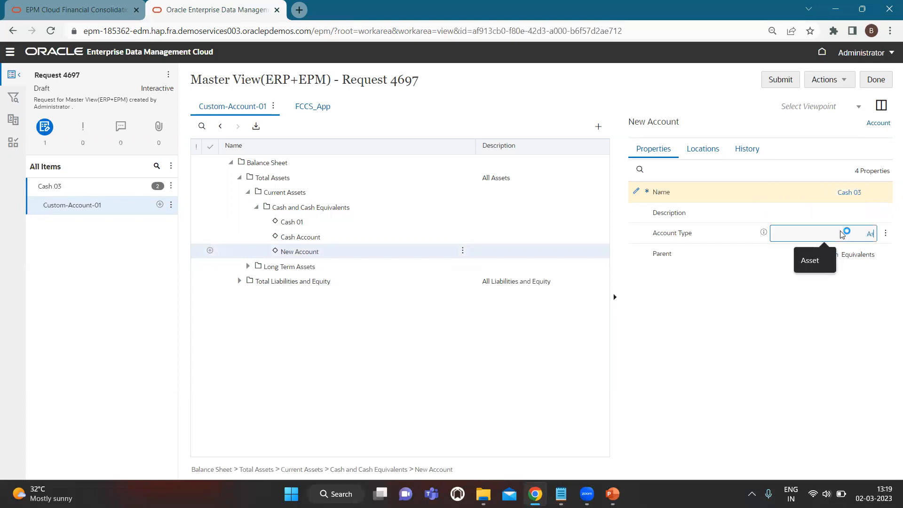
{"action": "type", "text": "sset"}
{"action": "key", "text": "BackSpace"}
{"action": "type", "text": "et"}
{"action": "left_click", "coordinate": [733, 102]}
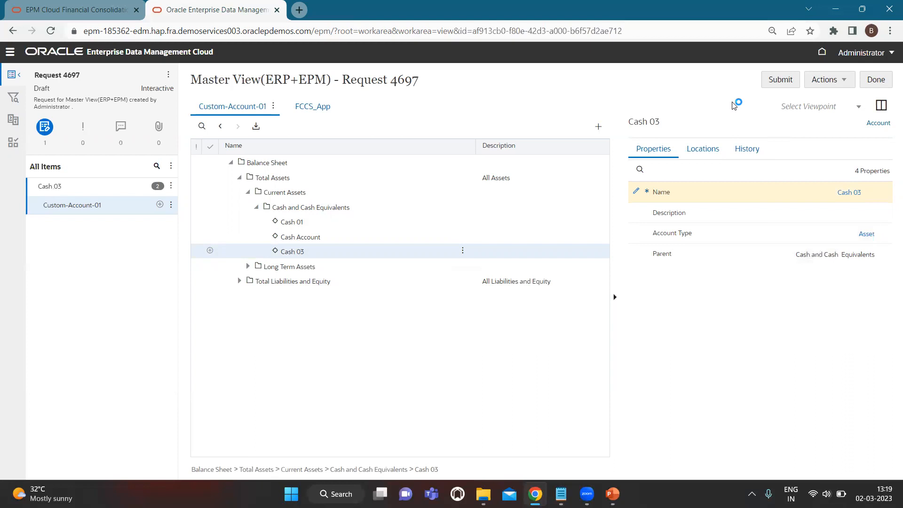
{"action": "left_click", "coordinate": [767, 81]}
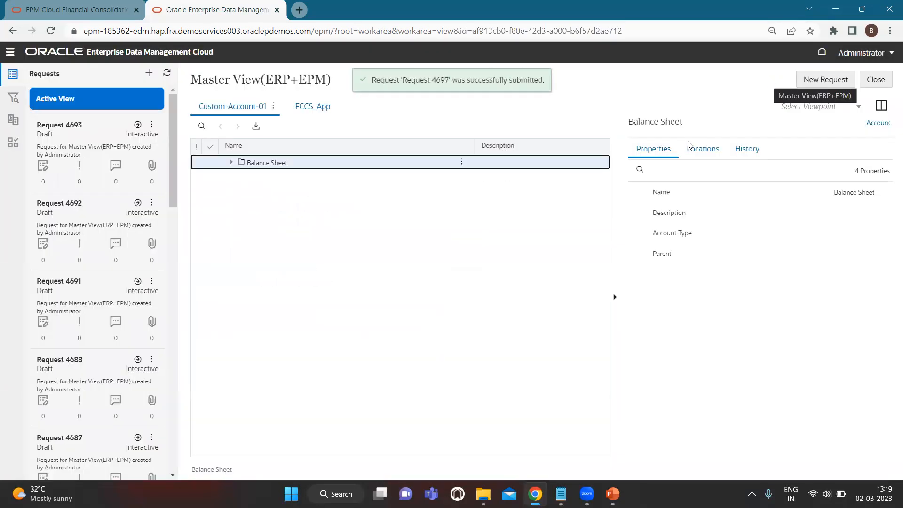
- Expand Balance Sheet > Total Assets > Current Assets > Cash and Cash Equivalents and inspect Cash 03
{"action": "left_click", "coordinate": [230, 162]}
{"action": "left_click", "coordinate": [239, 177]}
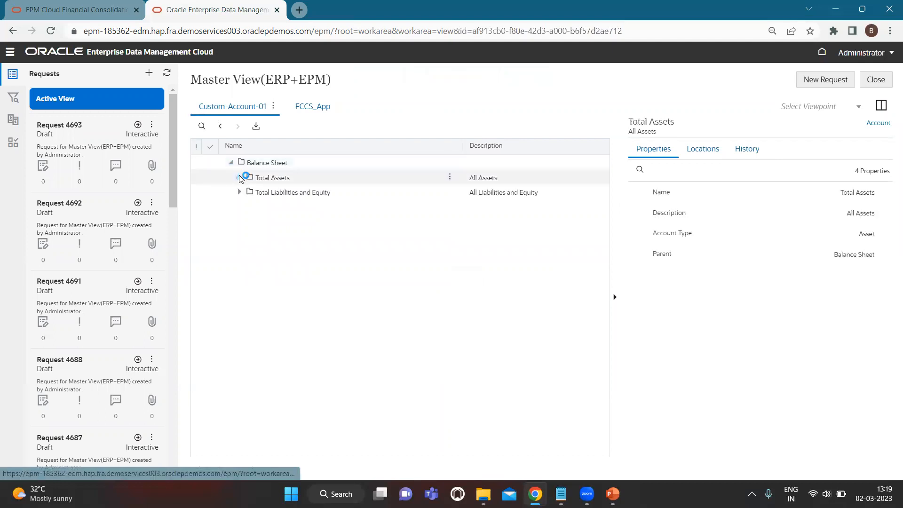
{"action": "left_click", "coordinate": [249, 192]}
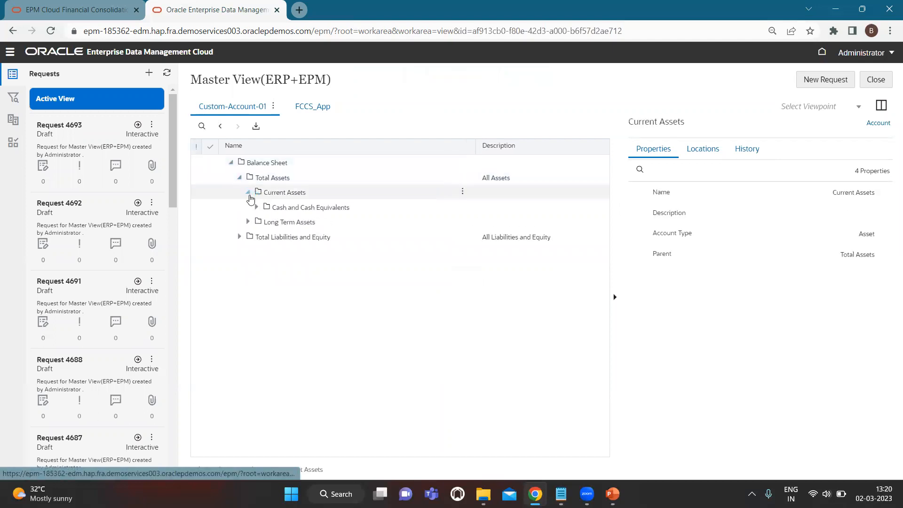
{"action": "left_click", "coordinate": [258, 209]}
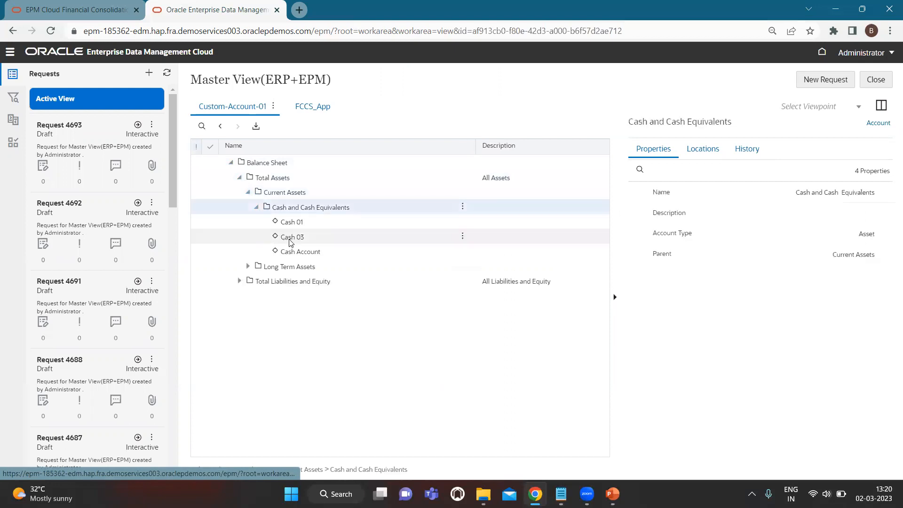
{"action": "left_click", "coordinate": [309, 242]}
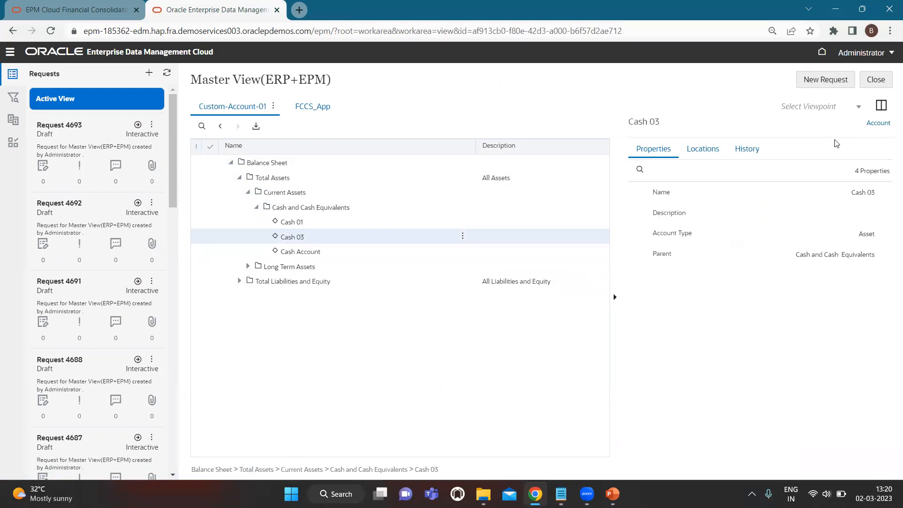
- Search FCCS_App for 'Cas' to check Cash and Cash Equivalents, then show both viewpoints side by side
{"action": "left_click", "coordinate": [315, 110]}
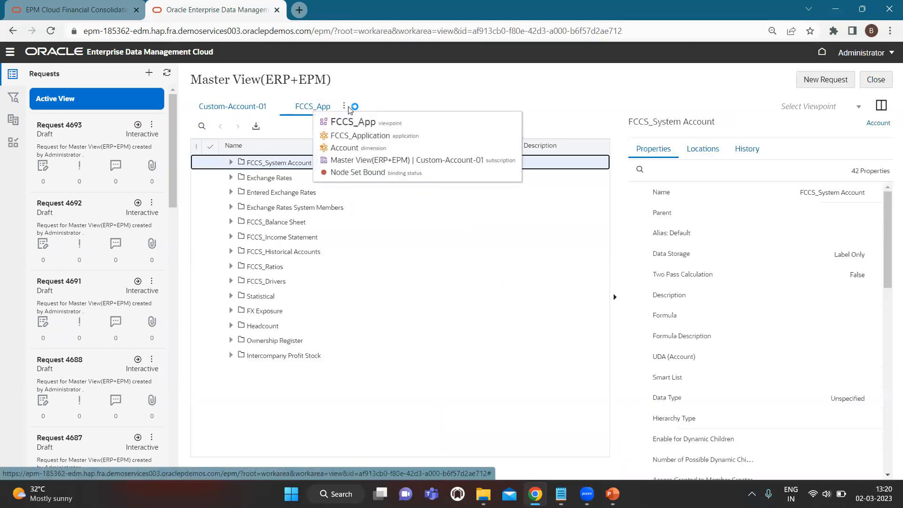
{"action": "left_click", "coordinate": [201, 126]}
{"action": "type", "text": "Cash and cash"}
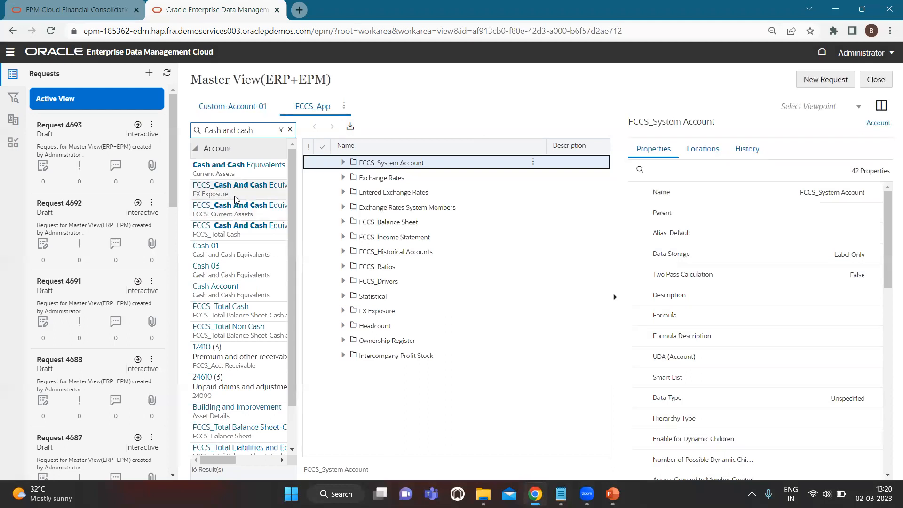
{"action": "left_click", "coordinate": [290, 129]}
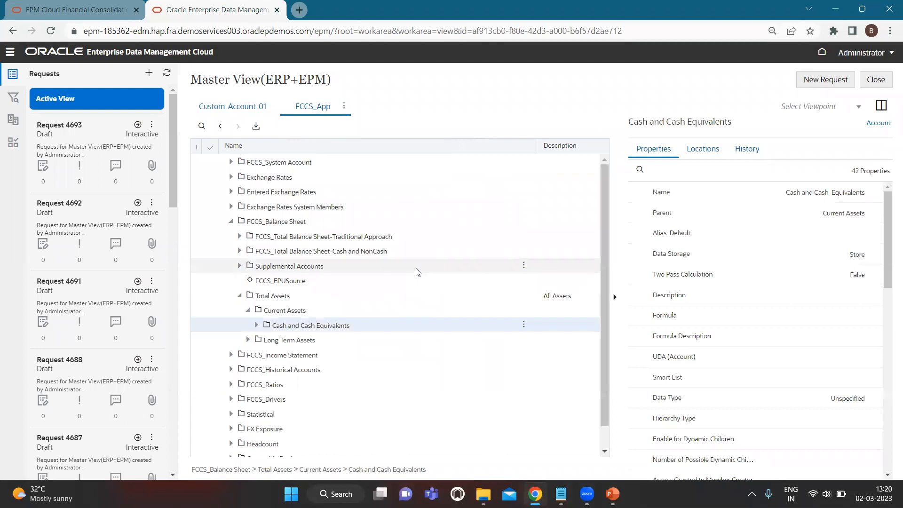
{"action": "scroll", "coordinate": [409, 278], "scroll_direction": "down", "scroll_amount": 1}
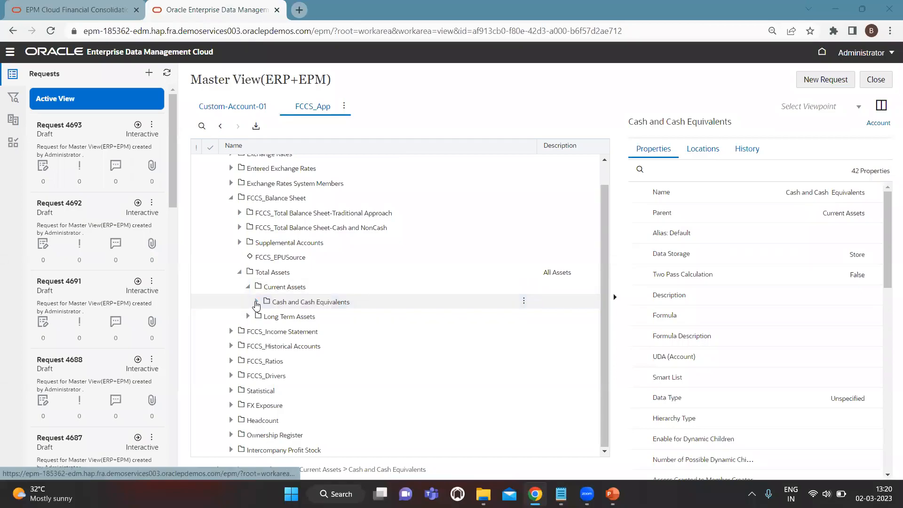
{"action": "left_click", "coordinate": [256, 302]}
{"action": "scroll", "coordinate": [263, 310], "scroll_direction": "down", "scroll_amount": 2}
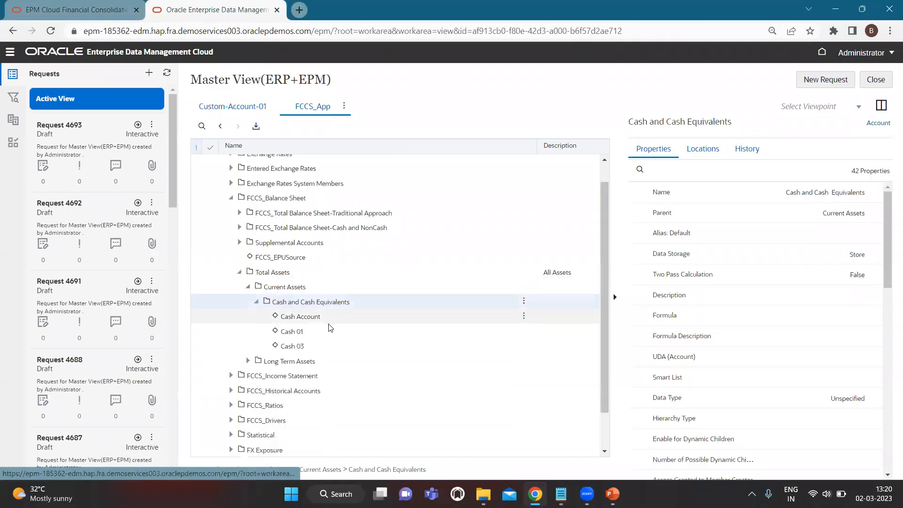
{"action": "left_click", "coordinate": [230, 108]}
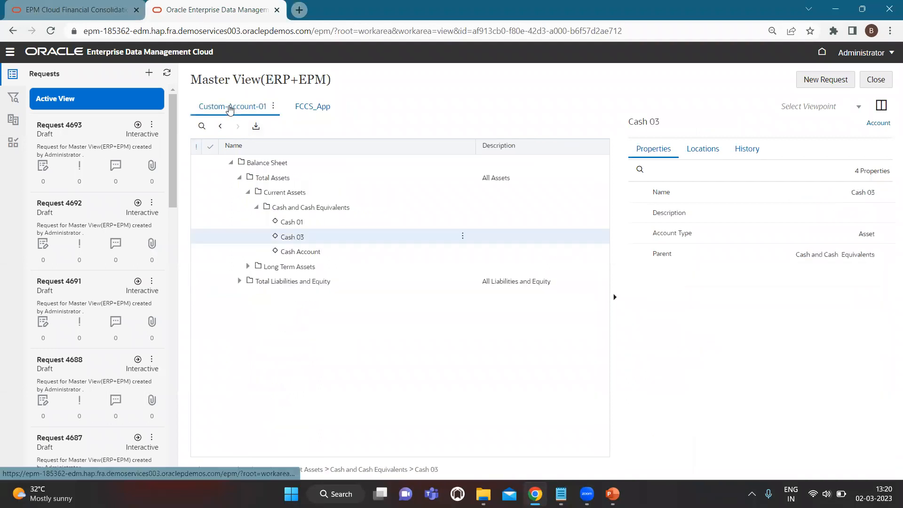
{"action": "left_click", "coordinate": [881, 105]}
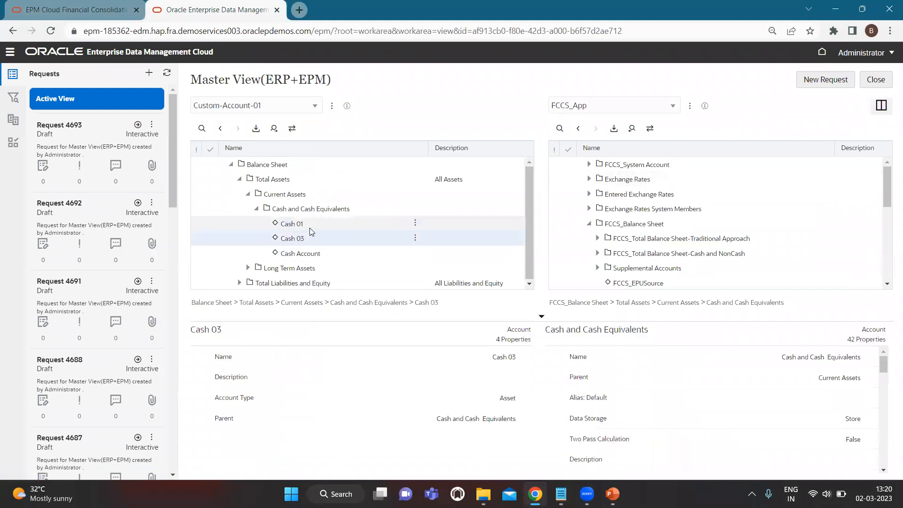
- Scroll the trees to compare Cash and Cash Equivalents children in Custom-Account-01 and FCCS_App
{"action": "scroll", "coordinate": [637, 243], "scroll_direction": "down", "scroll_amount": 3}
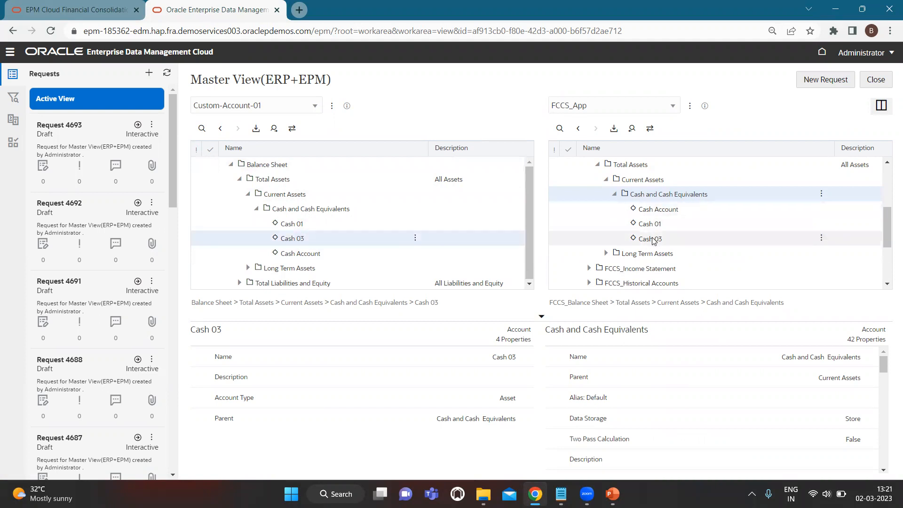
{"action": "scroll", "coordinate": [640, 226], "scroll_direction": "up", "scroll_amount": 1}
{"action": "scroll", "coordinate": [640, 227], "scroll_direction": "up", "scroll_amount": 3}
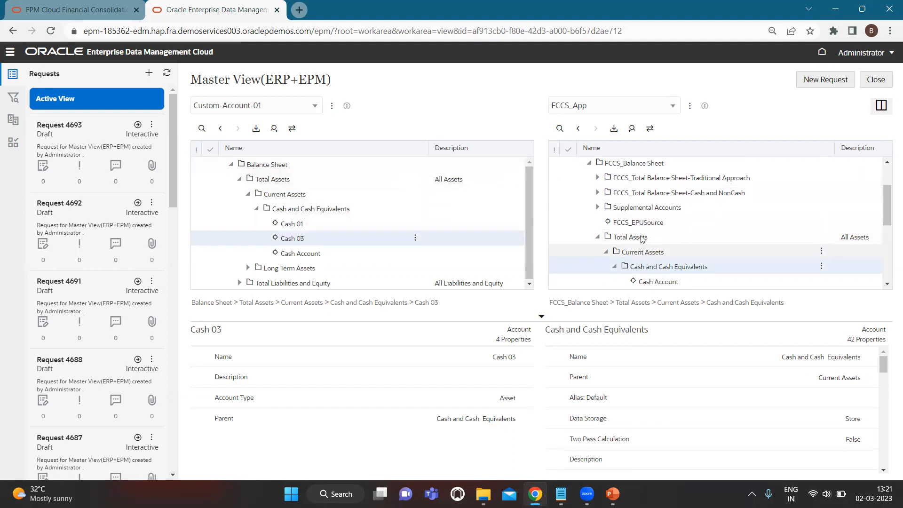
{"action": "scroll", "coordinate": [630, 235], "scroll_direction": "down", "scroll_amount": 1}
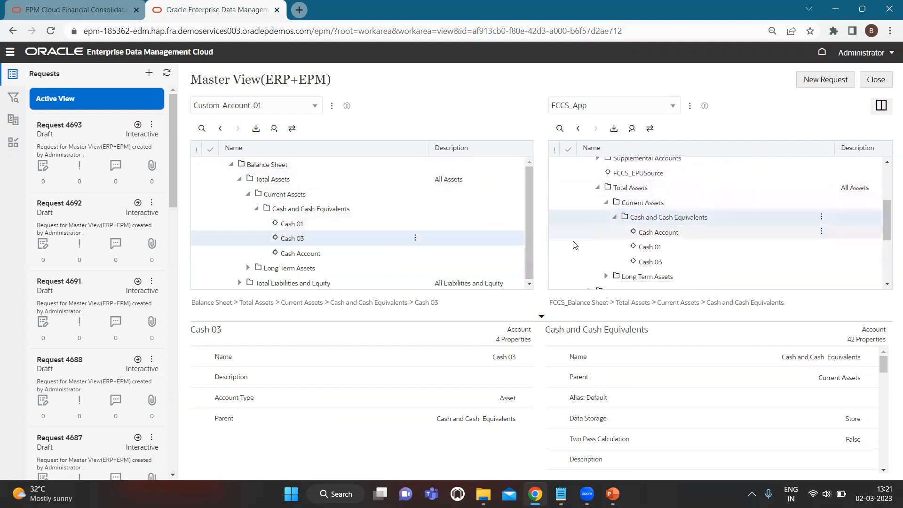
{"action": "scroll", "coordinate": [667, 242], "scroll_direction": "up", "scroll_amount": 1}
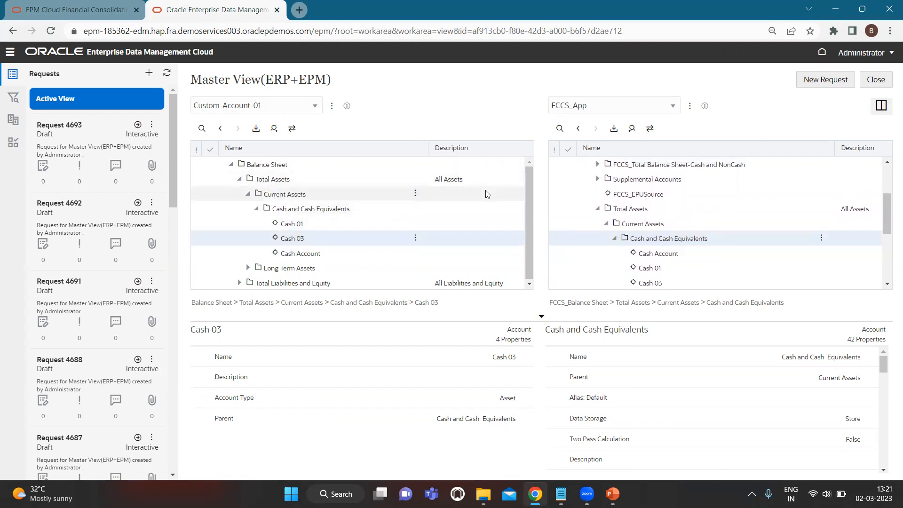
{"action": "scroll", "coordinate": [657, 236], "scroll_direction": "down", "scroll_amount": 1}
{"action": "scroll", "coordinate": [657, 235], "scroll_direction": "up", "scroll_amount": 1}
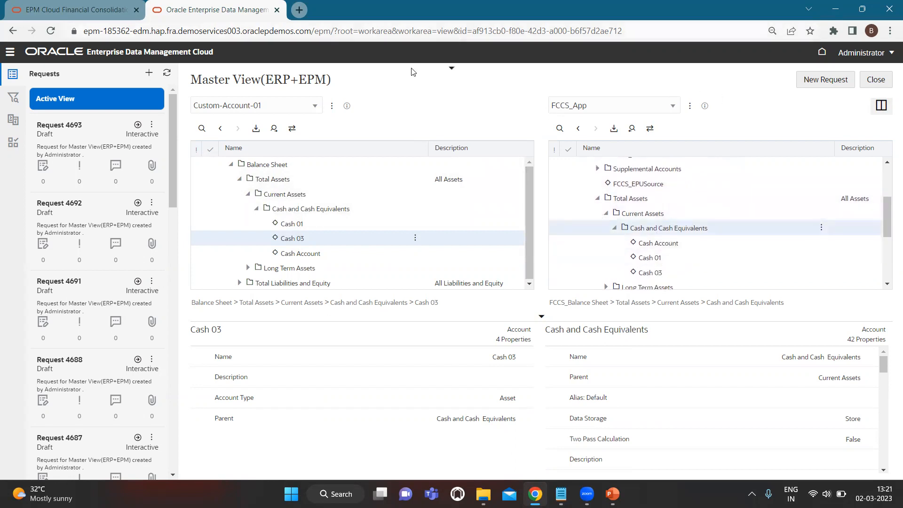
{"action": "key", "text": "alt+Tab"}
{"action": "key", "text": "alt+Tab"}
{"action": "key", "text": "alt+Tab"}
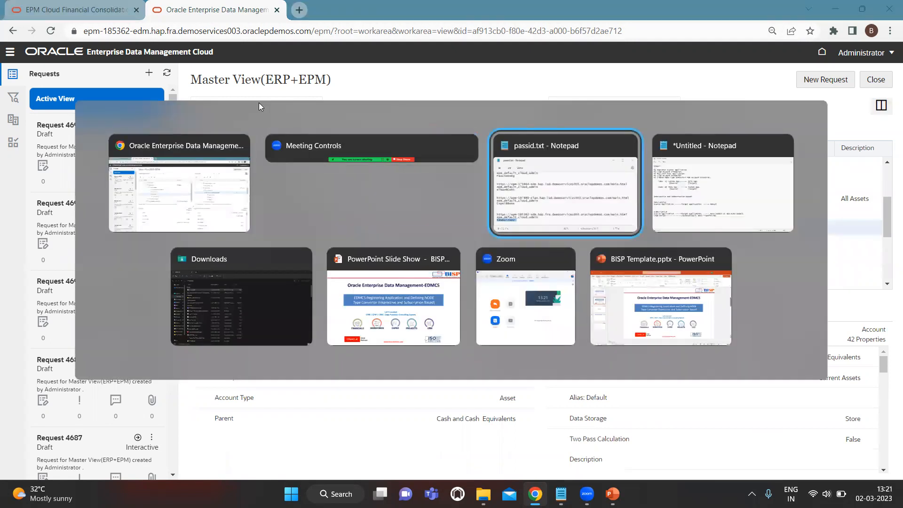
{"action": "key", "text": "Down"}
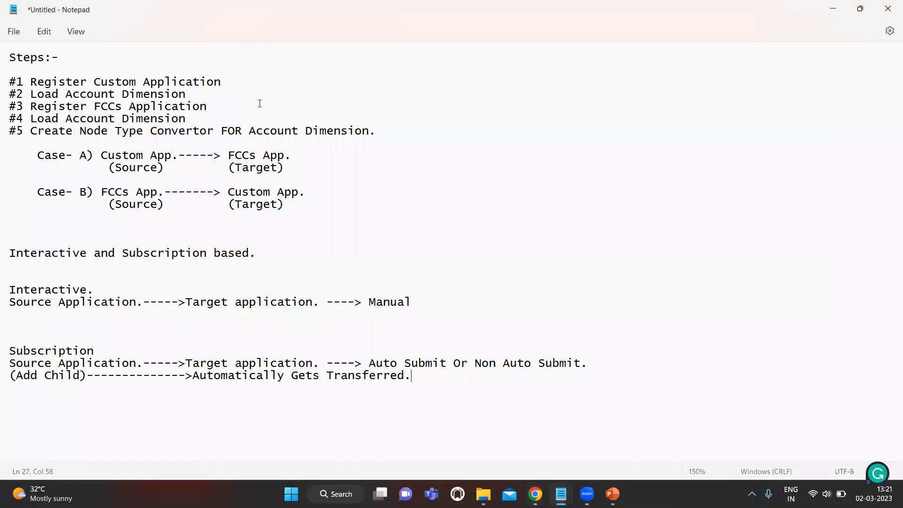
{"action": "key", "text": "Left"}
{"action": "key", "text": "Left"}
{"action": "key", "text": "Left"}
{"action": "key", "text": "Left"}
{"action": "key", "text": "Left"}
{"action": "key", "text": "Left"}
{"action": "key", "text": "Left"}
{"action": "key", "text": "Left"}
{"action": "key", "text": "Left"}
{"action": "key", "text": "Left"}
{"action": "key", "text": "Down"}
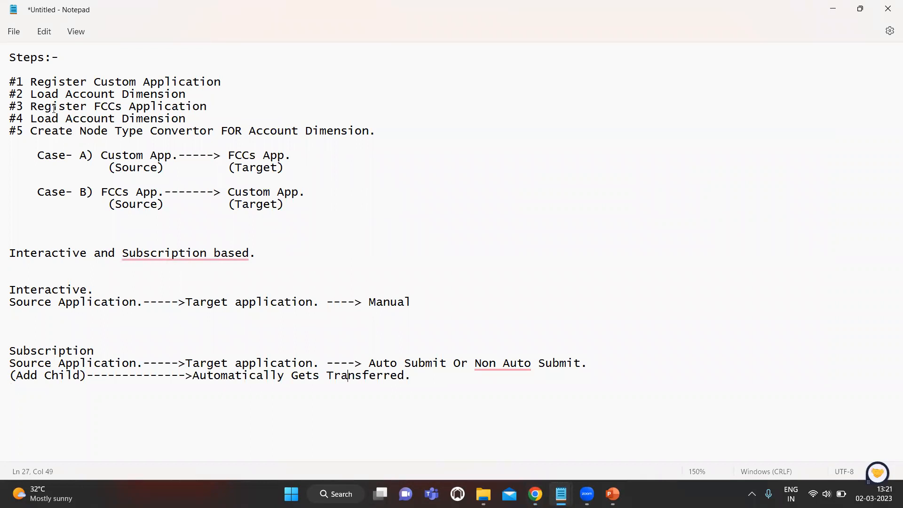
{"action": "left_click", "coordinate": [31, 106]}
{"action": "key", "text": "shift+Down"}
{"action": "key", "text": "shift+Down"}
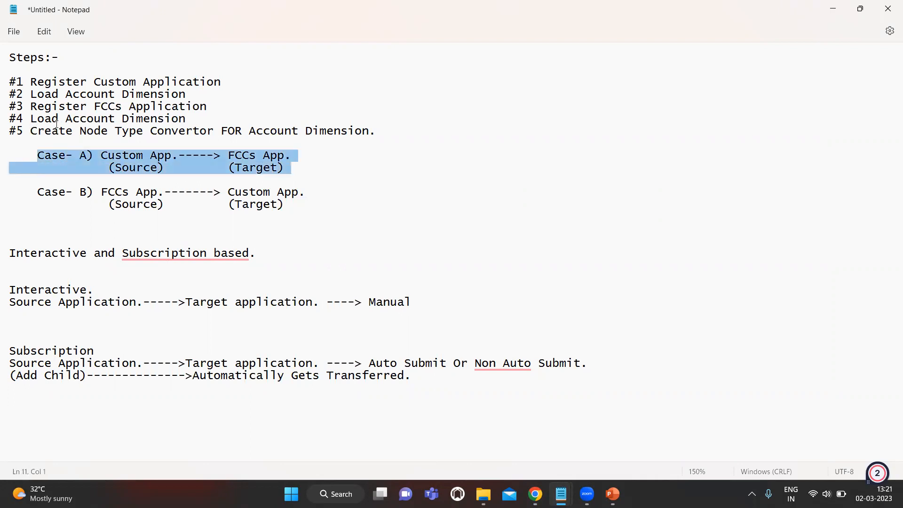
{"action": "key", "text": "Down"}
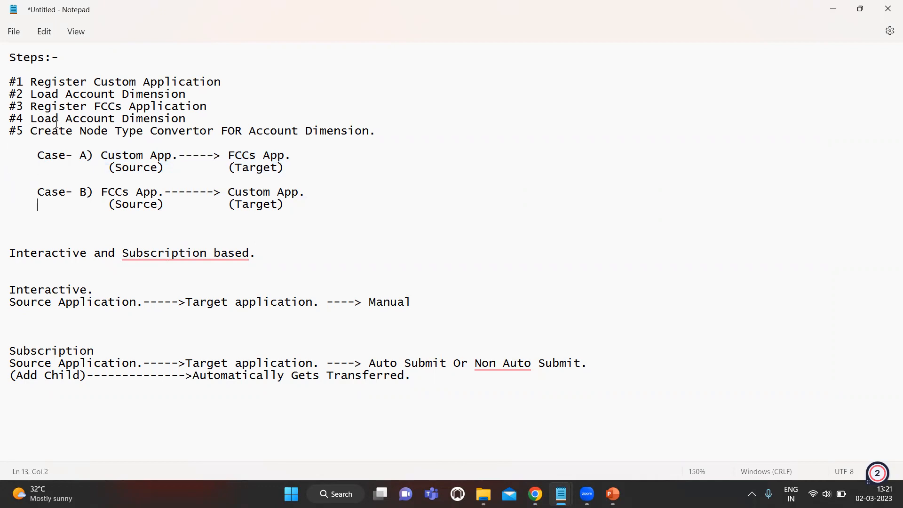
{"action": "key", "text": "shift+Right"}
{"action": "key", "text": "shift+Right"}
{"action": "key", "text": "shift+Right"}
{"action": "key", "text": "shift+Right"}
{"action": "key", "text": "shift+Right"}
{"action": "key", "text": "shift+Right"}
{"action": "key", "text": "shift+Right"}
{"action": "key", "text": "Right"}
{"action": "key", "text": "Down"}
{"action": "key", "text": "Down"}
{"action": "key", "text": "Down"}
{"action": "key", "text": "Down"}
{"action": "key", "text": "alt+Tab"}
{"action": "key", "text": "alt+shift+Tab"}
{"action": "key", "text": "alt+Tab"}
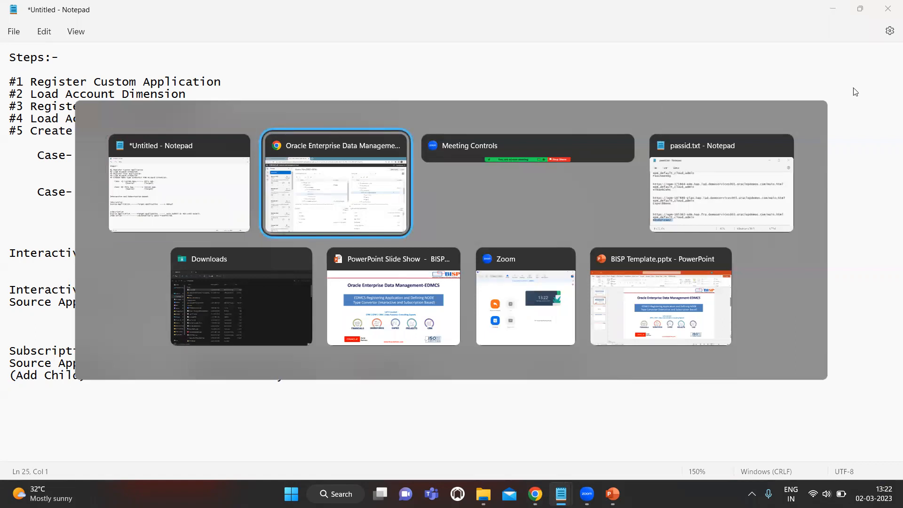
{"action": "key", "text": "alt+Tab"}
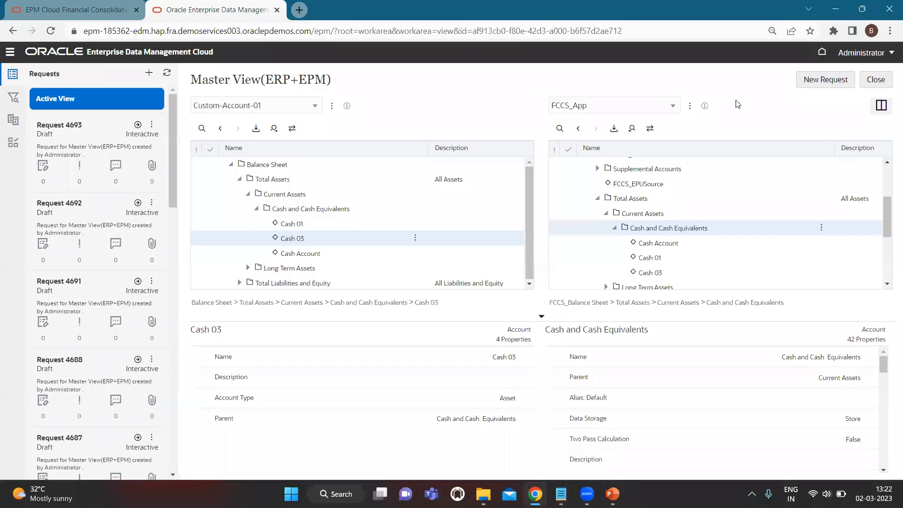
- Turn off Auto-Submit in the FCCS_App viewpoint's Custom-Account-01 subscription definition and save it
{"action": "left_click", "coordinate": [690, 107]}
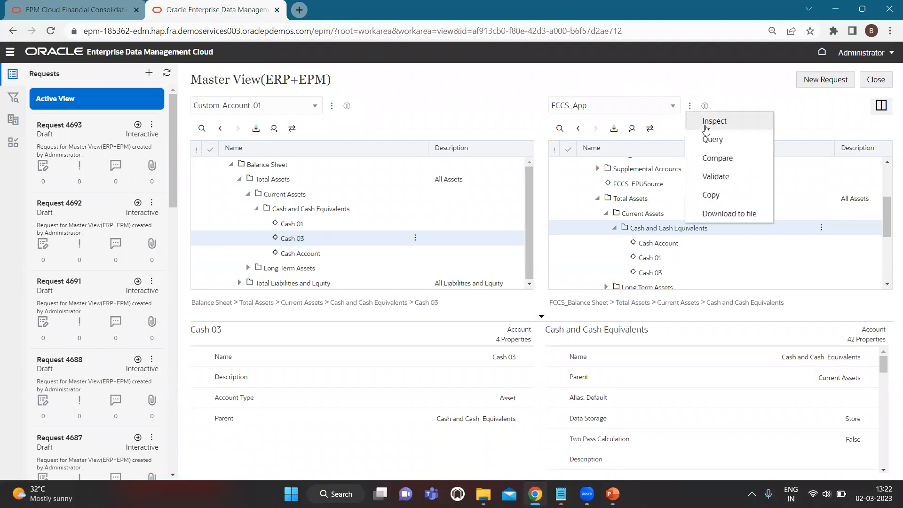
{"action": "left_click", "coordinate": [708, 123]}
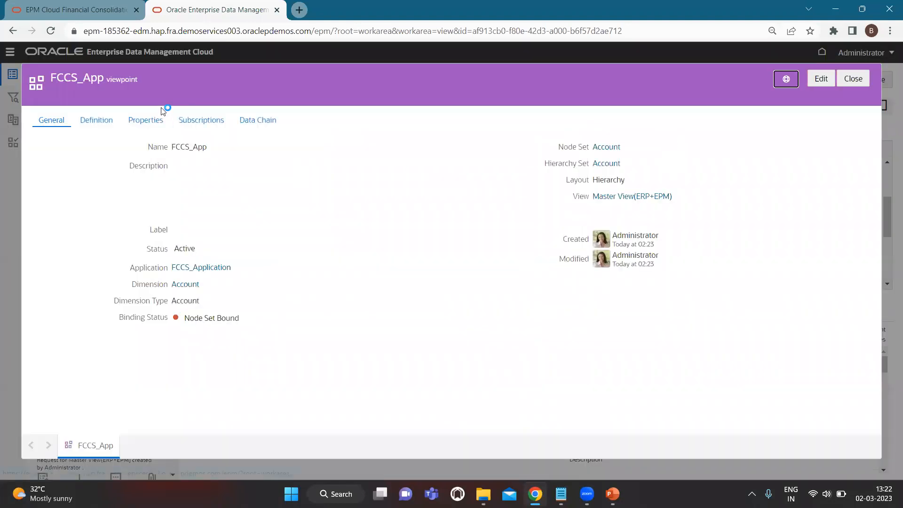
{"action": "left_click", "coordinate": [215, 121]}
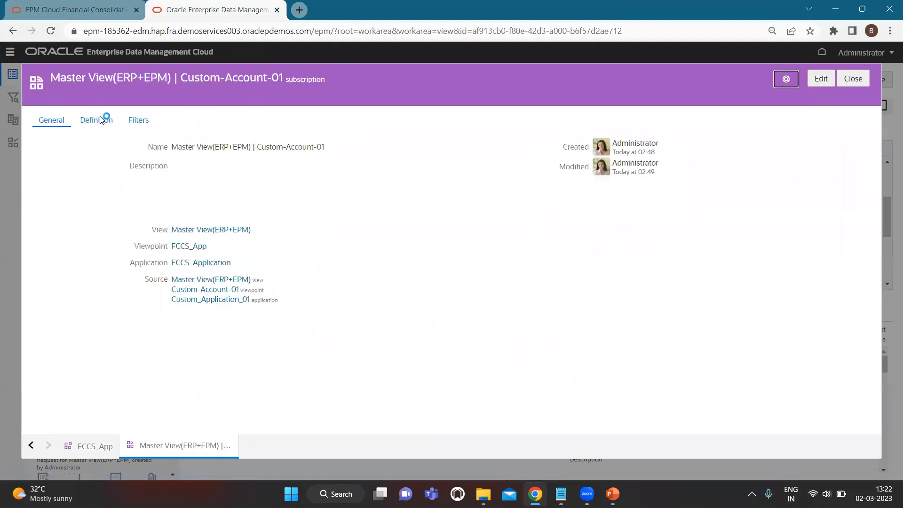
{"action": "left_click", "coordinate": [104, 123]}
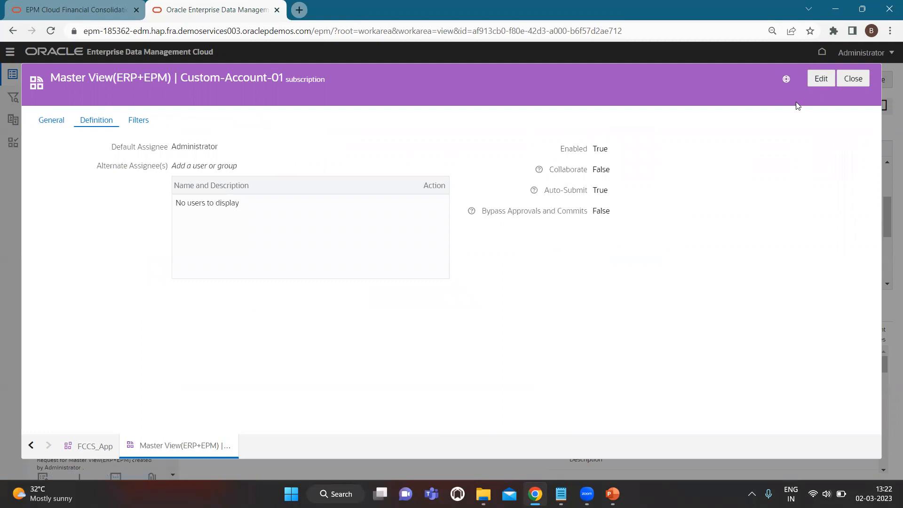
{"action": "left_click", "coordinate": [820, 79]}
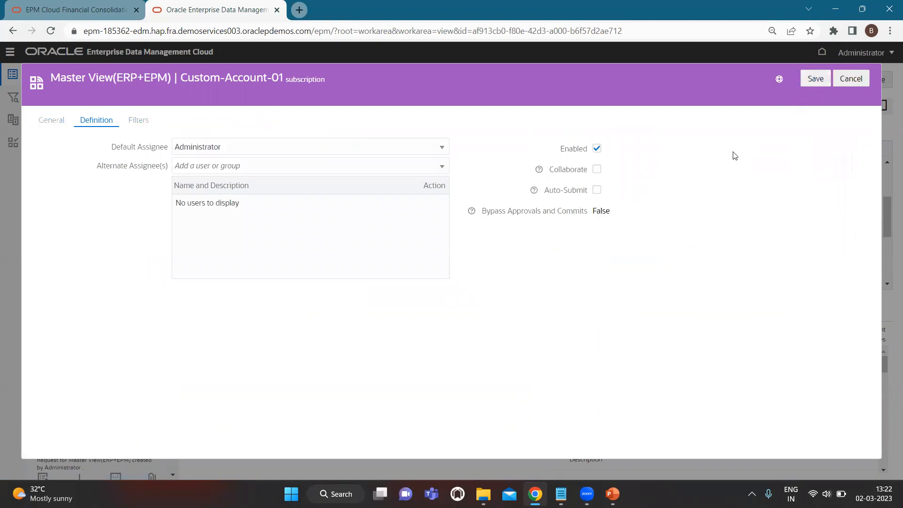
{"action": "left_click", "coordinate": [816, 80]}
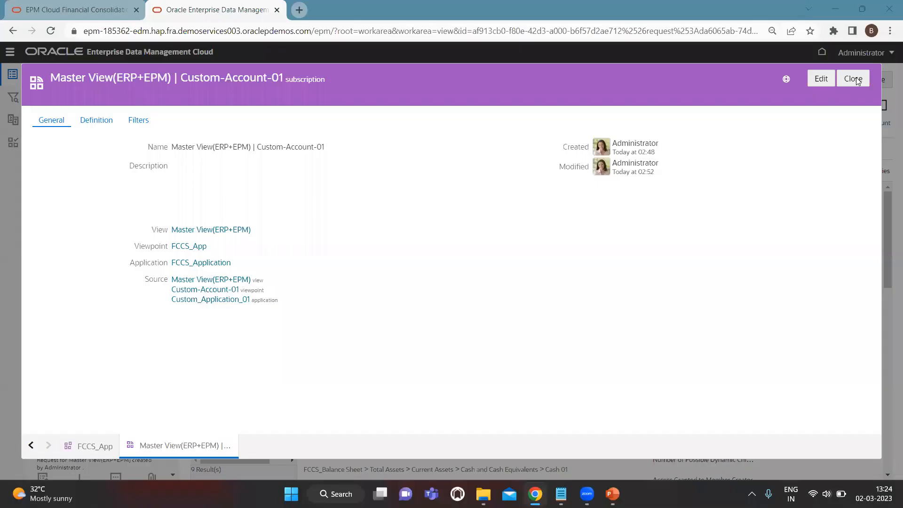
- Close the subscription inspector, acknowledge the View Modified notice, and show both viewpoints side by side
{"action": "left_click", "coordinate": [853, 79]}
{"action": "left_click", "coordinate": [501, 301]}
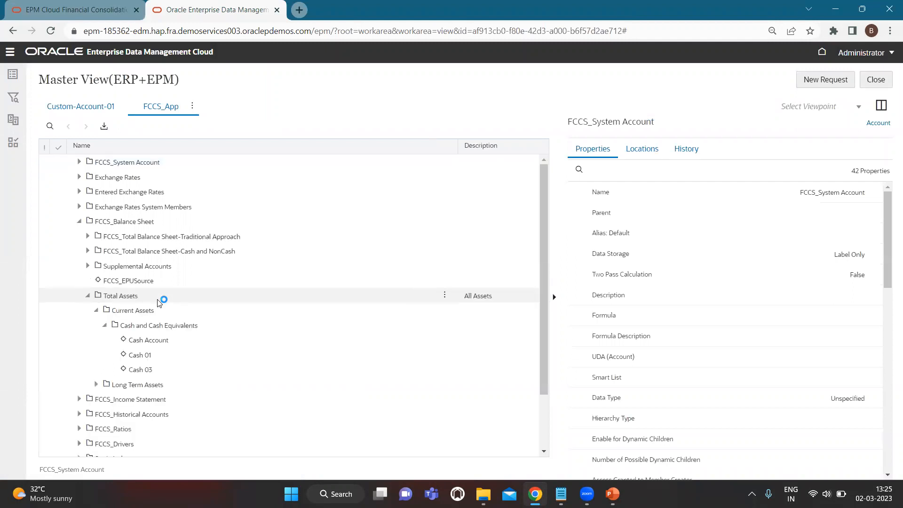
{"action": "left_click", "coordinate": [94, 107]}
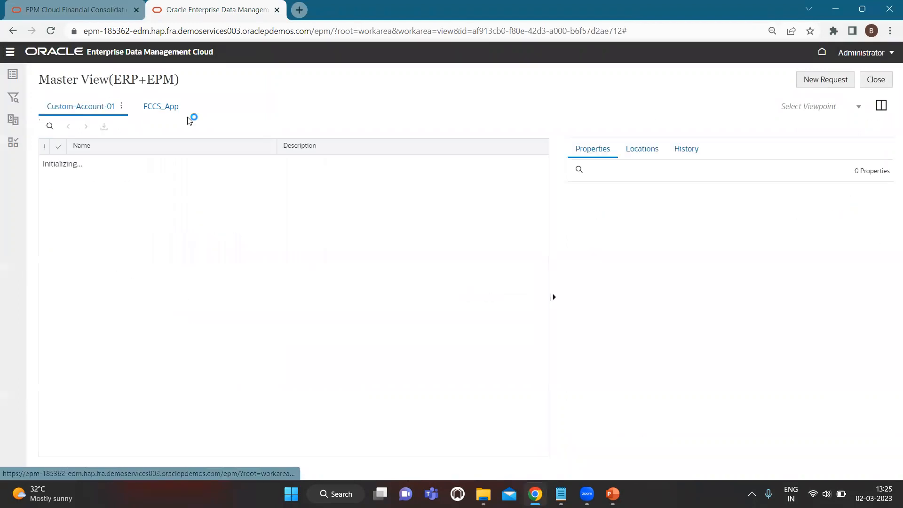
{"action": "left_click", "coordinate": [881, 106]}
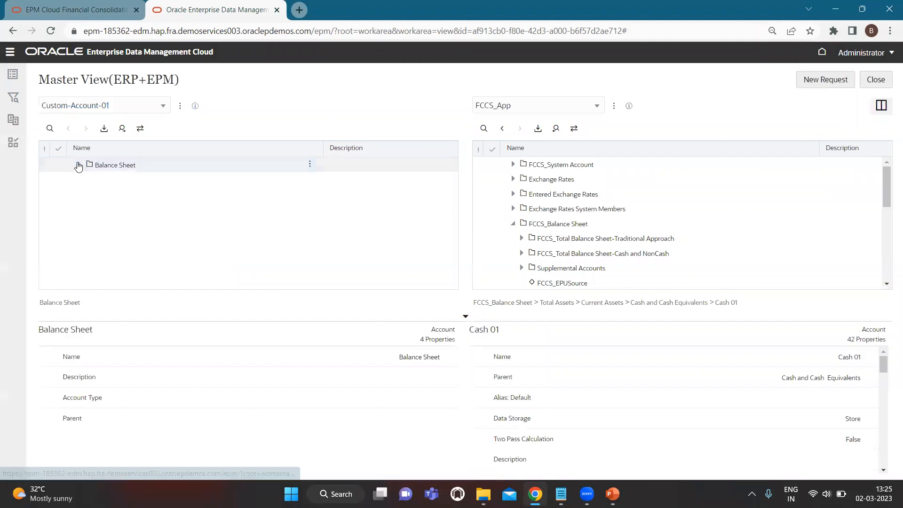
- Search Custom-Account-01 for 'cash 01', jump to it, and start new draft Request 4703
{"action": "left_click", "coordinate": [50, 129]}
{"action": "type", "text": "ca"}
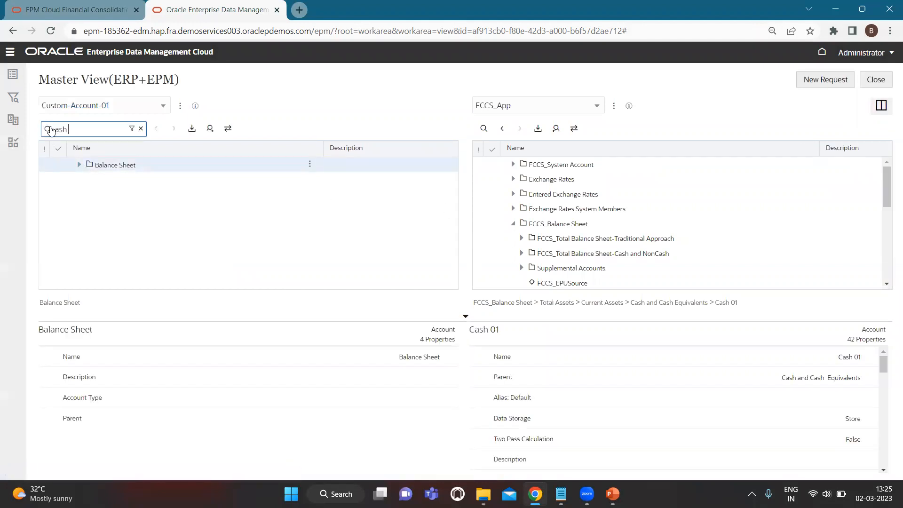
{"action": "type", "text": "sh 01"}
{"action": "key", "text": "Return"}
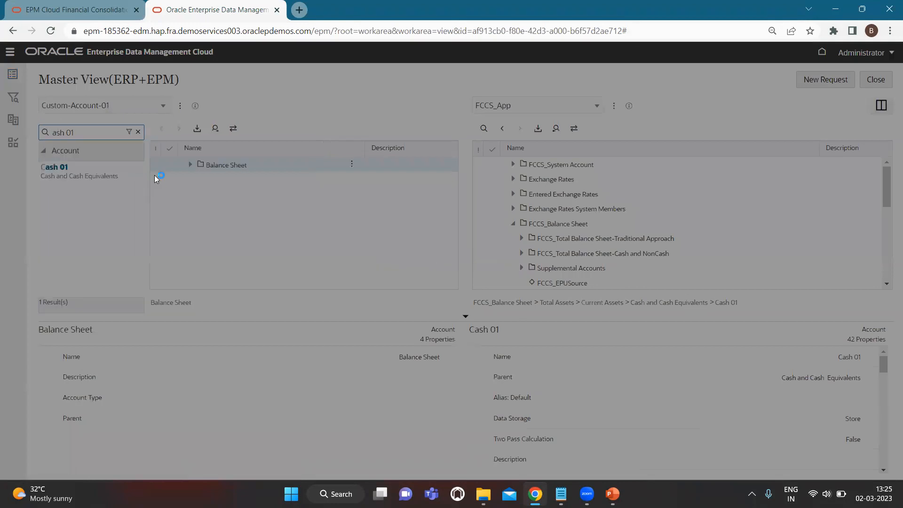
{"action": "left_click", "coordinate": [64, 176]}
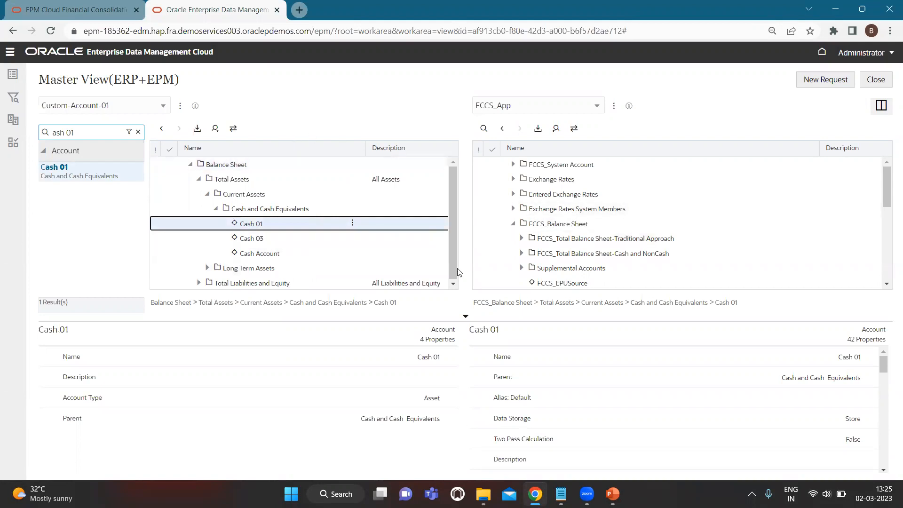
{"action": "scroll", "coordinate": [526, 215], "scroll_direction": "down", "scroll_amount": 1}
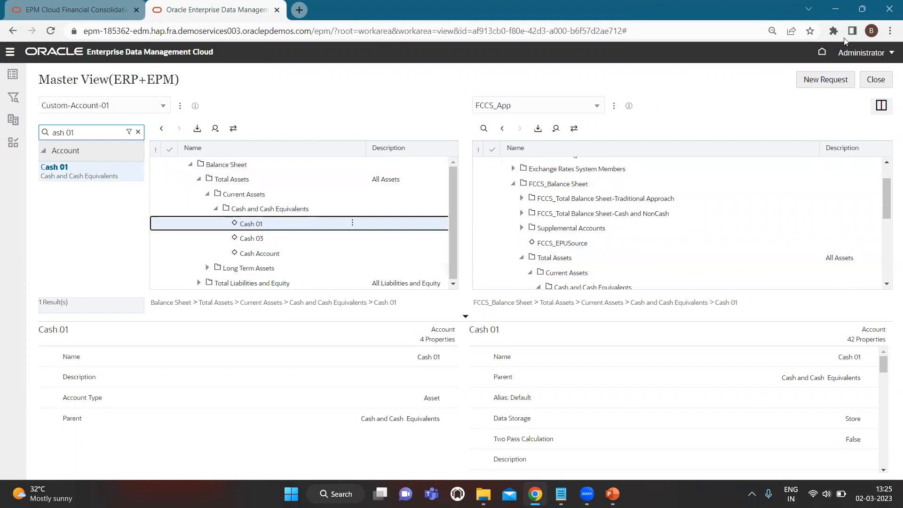
{"action": "left_click", "coordinate": [818, 84]}
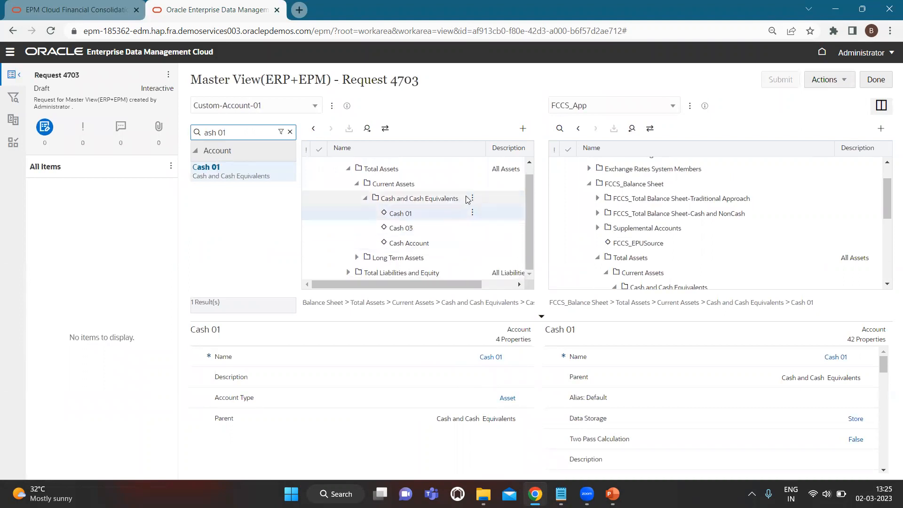
- Add a child named Cash 04 under Cash and Cash Equivalents and submit Request 4703
{"action": "left_click", "coordinate": [447, 199]}
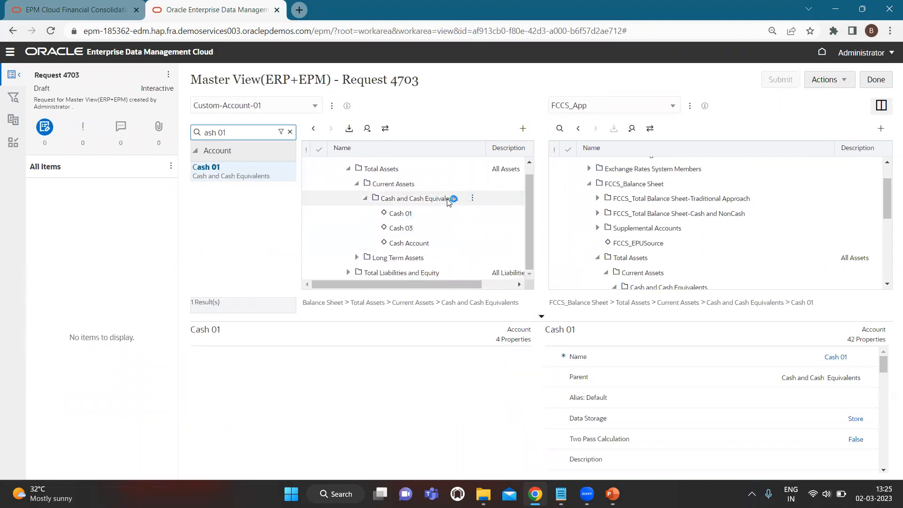
{"action": "left_click", "coordinate": [473, 199]}
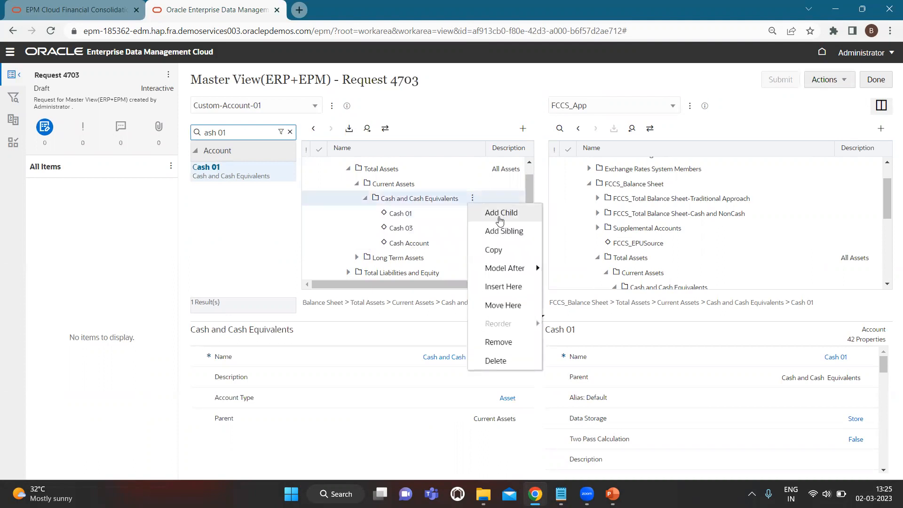
{"action": "left_click", "coordinate": [501, 214]}
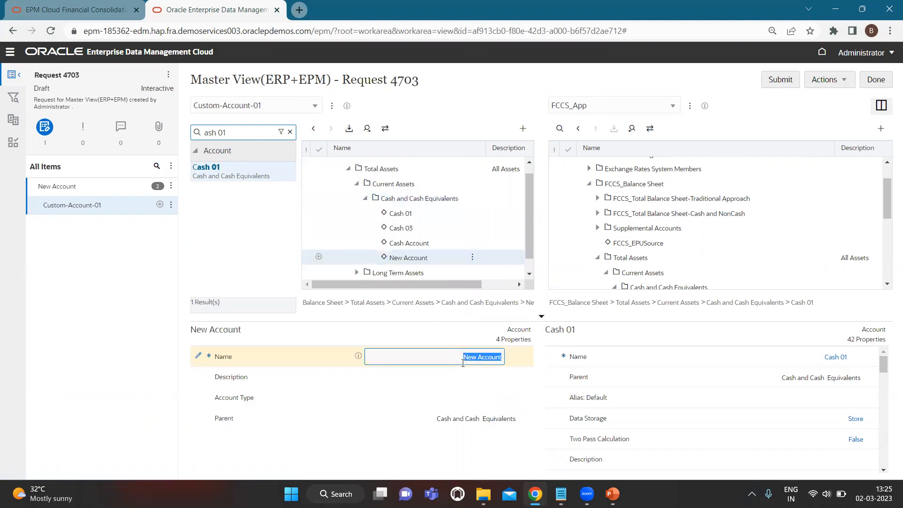
{"action": "type", "text": "C"}
{"action": "type", "text": "ash"}
{"action": "key", "text": "BackSpace"}
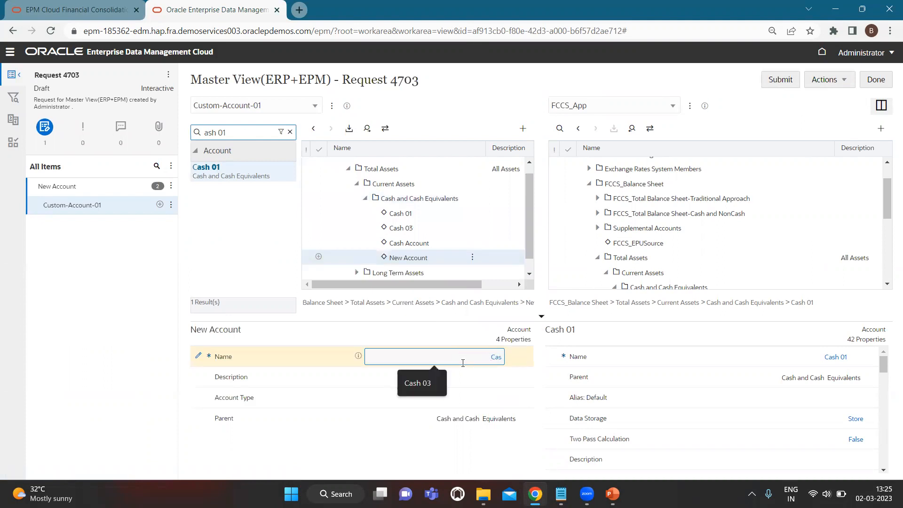
{"action": "key", "text": "BackSpace"}
{"action": "type", "text": "h 04"}
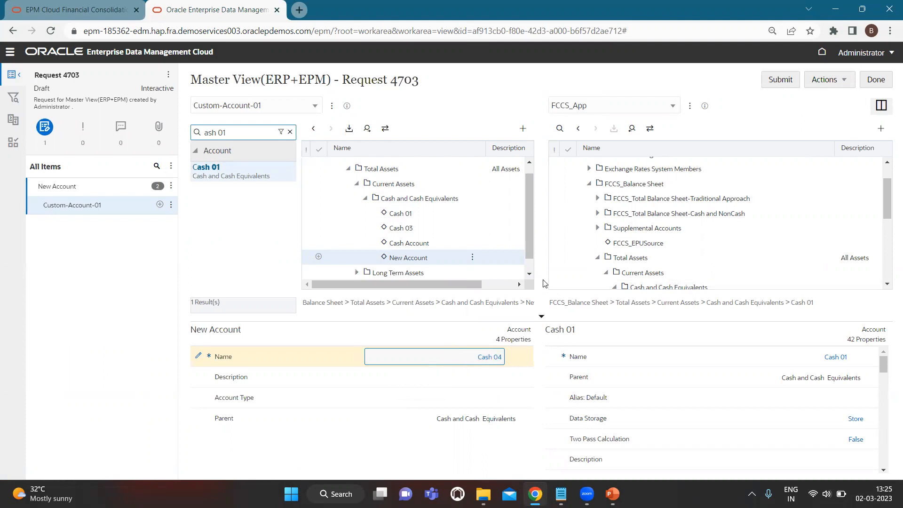
{"action": "left_click", "coordinate": [777, 80]}
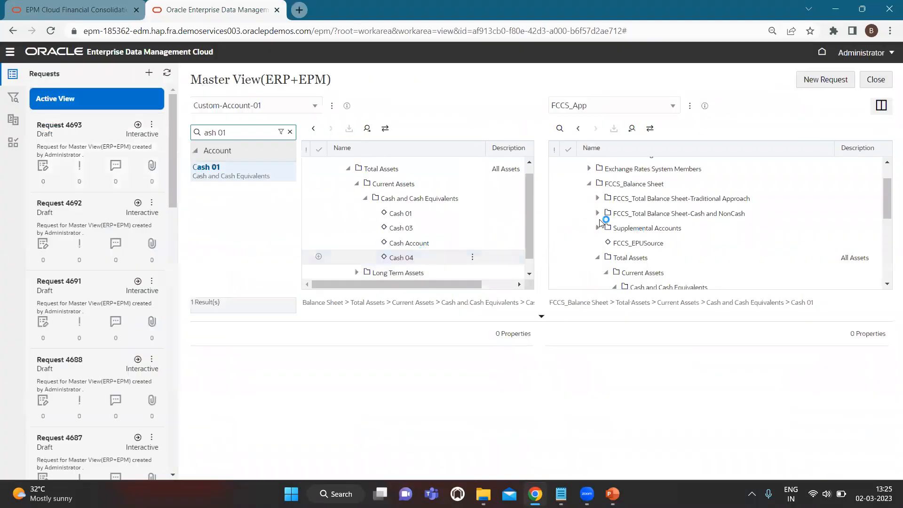
- Search FCCS_App for Cash 04, close the results, and go to the Requests activity list
{"action": "left_click", "coordinate": [560, 128]}
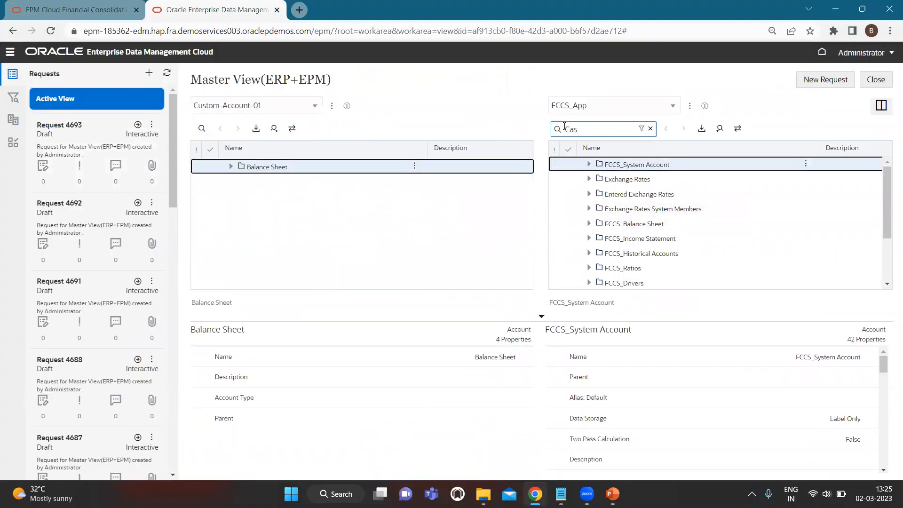
{"action": "key", "text": "Return"}
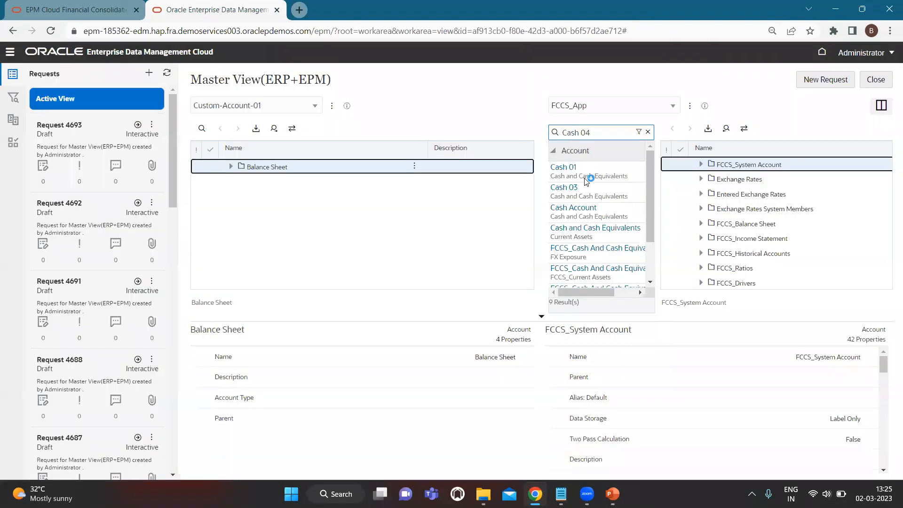
{"action": "left_click", "coordinate": [591, 168]}
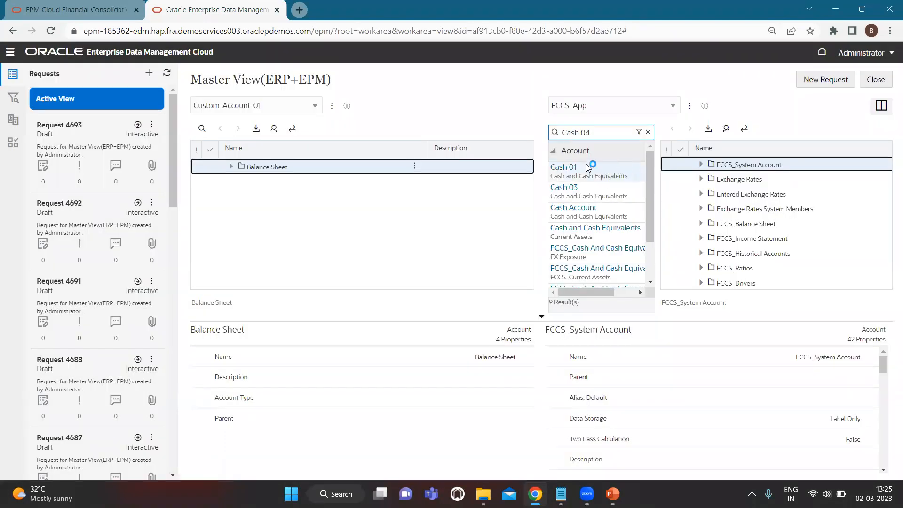
{"action": "left_click", "coordinate": [648, 132]}
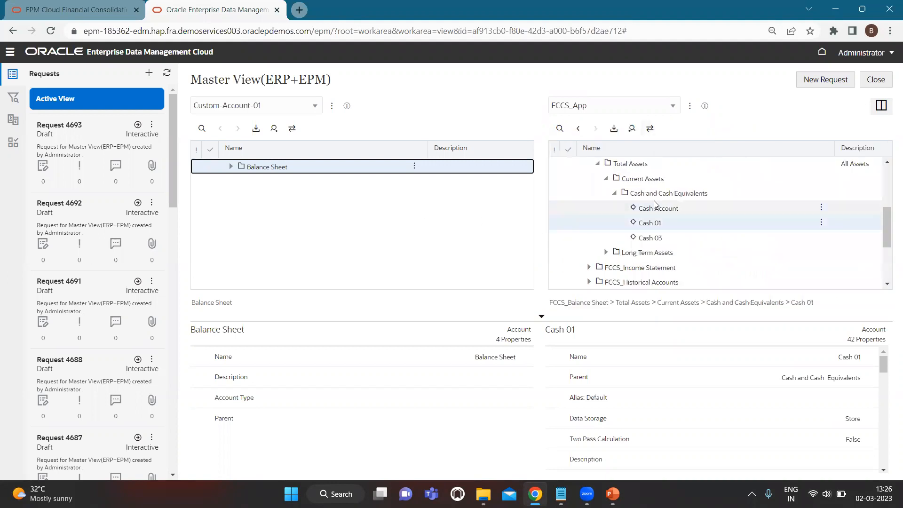
{"action": "left_click", "coordinate": [9, 56]}
{"action": "left_click", "coordinate": [44, 108]}
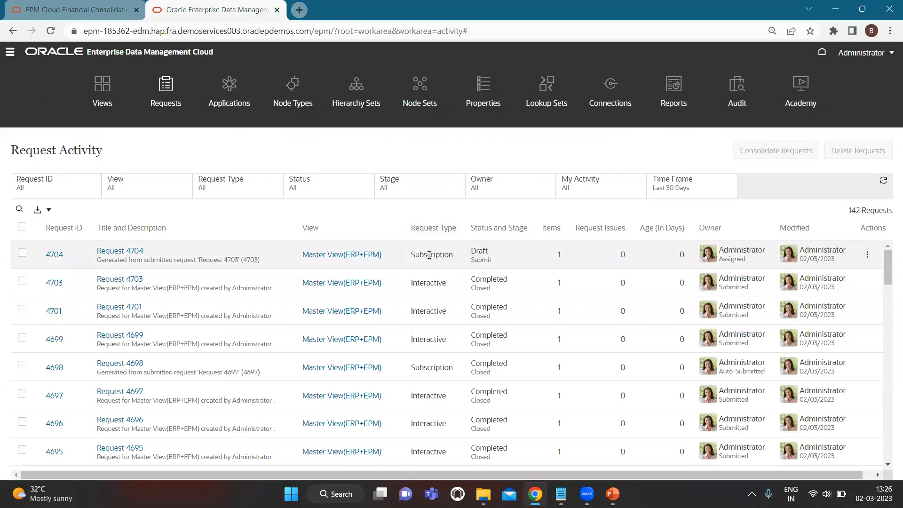
- Submit subscription Request 4704 adding Cash 04, then review the Custom-Account-01 and FCCS_App trees
{"action": "left_click", "coordinate": [125, 253]}
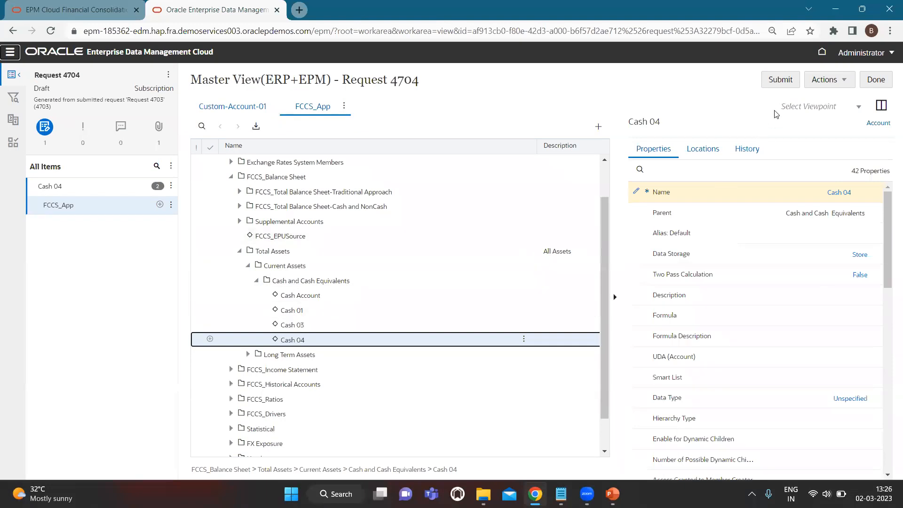
{"action": "left_click", "coordinate": [779, 80]}
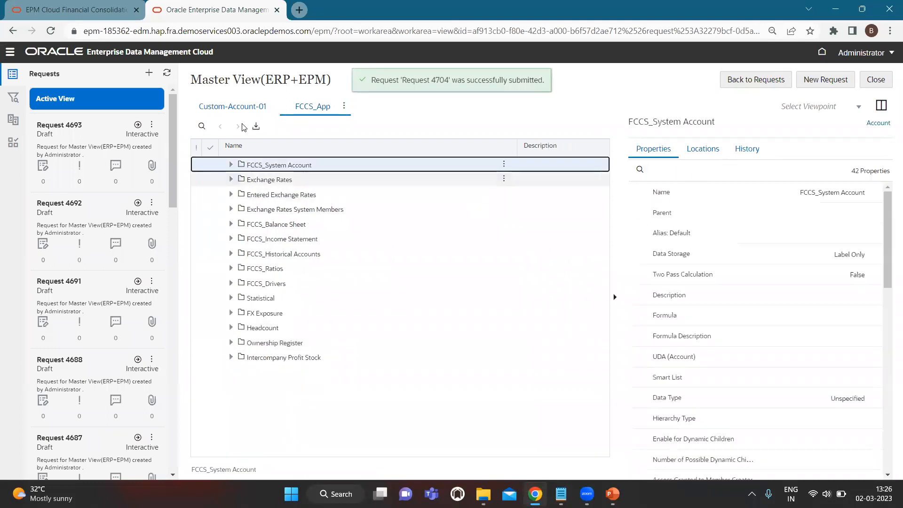
{"action": "left_click", "coordinate": [226, 108]}
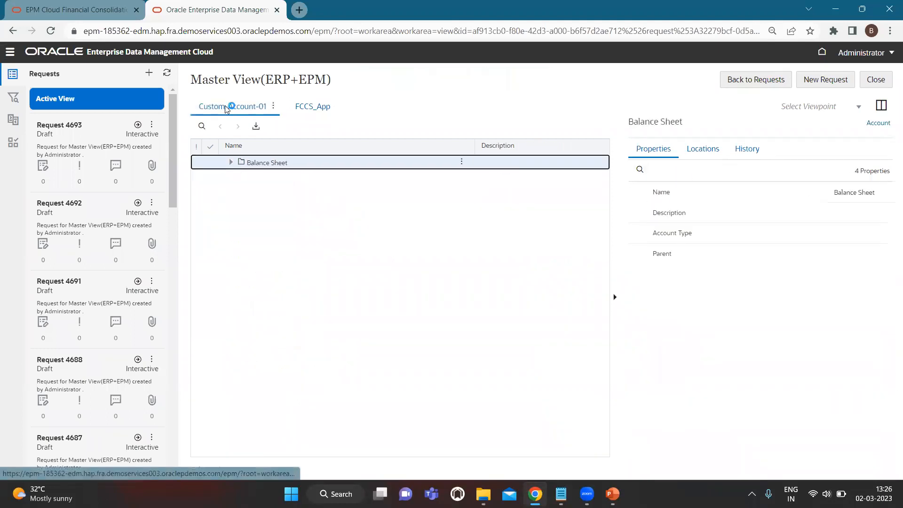
{"action": "left_click", "coordinate": [231, 162]}
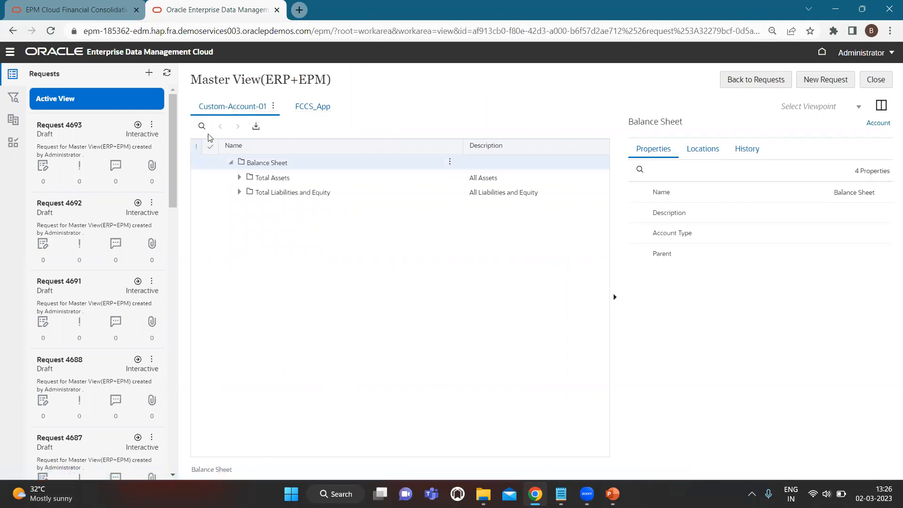
{"action": "left_click", "coordinate": [312, 106]}
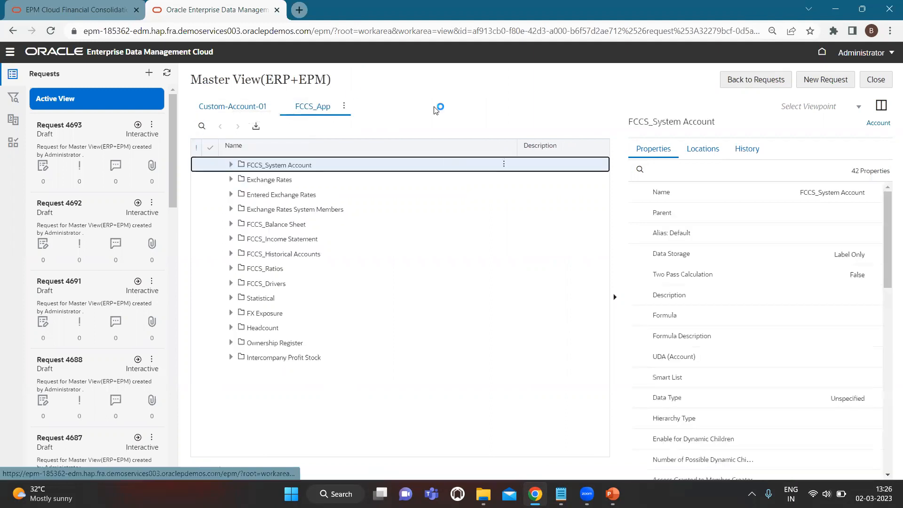
- Search FCCS_App to locate Cash 04, then close Master View(ERP+EPM) and switch windows with Alt+Tab
{"action": "left_click", "coordinate": [209, 128]}
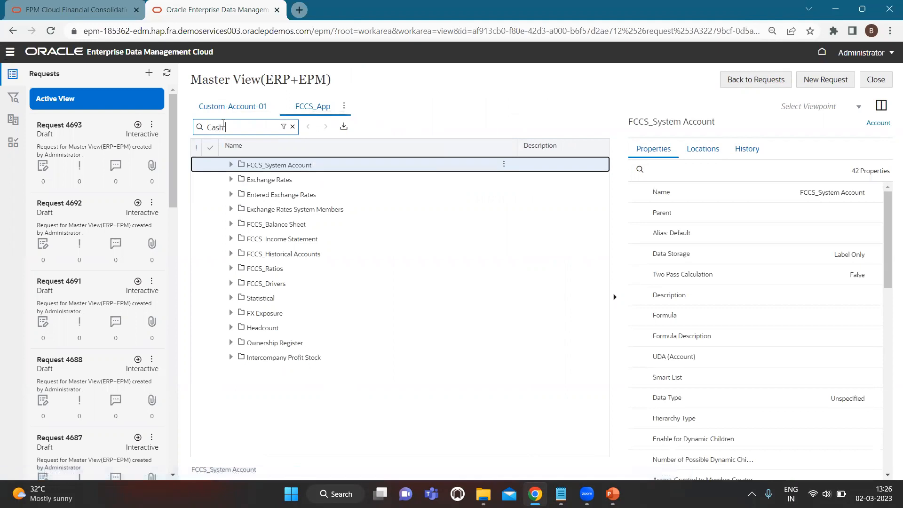
{"action": "key", "text": "Return"}
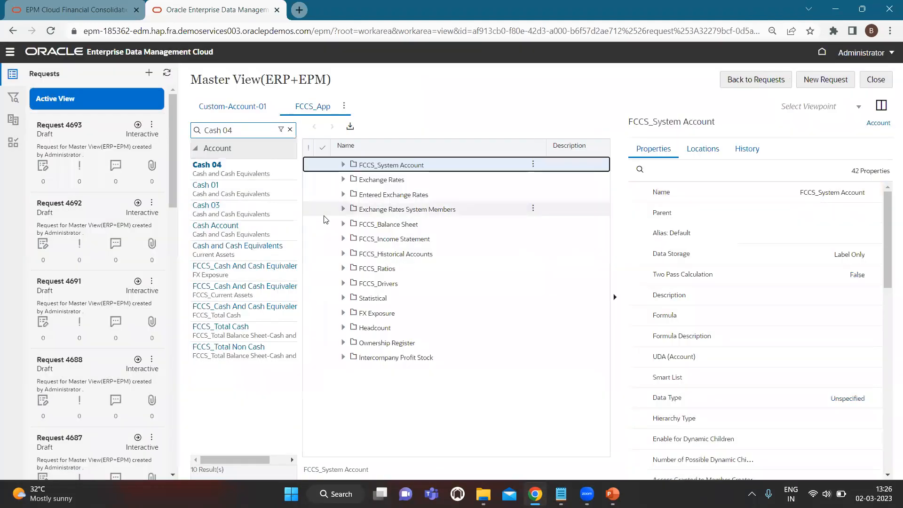
{"action": "left_click", "coordinate": [229, 173]}
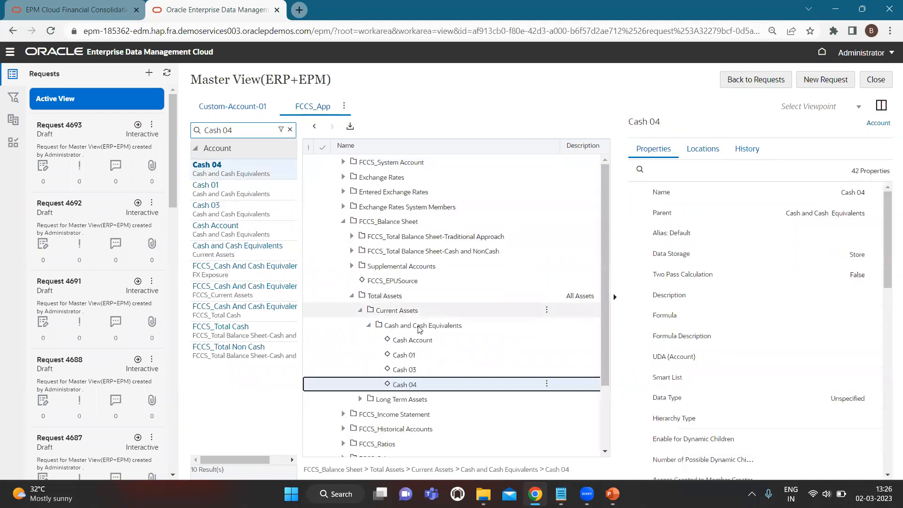
{"action": "scroll", "coordinate": [419, 329], "scroll_direction": "down", "scroll_amount": 1}
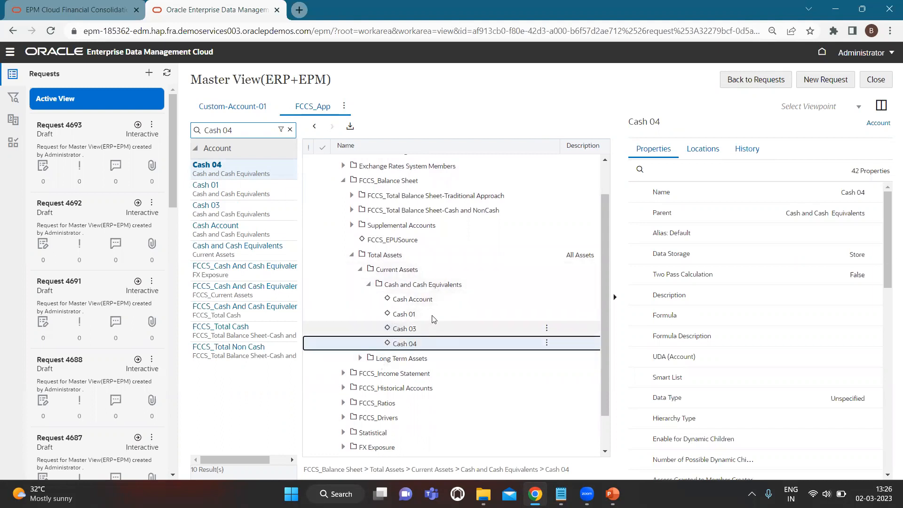
{"action": "left_click", "coordinate": [876, 80]}
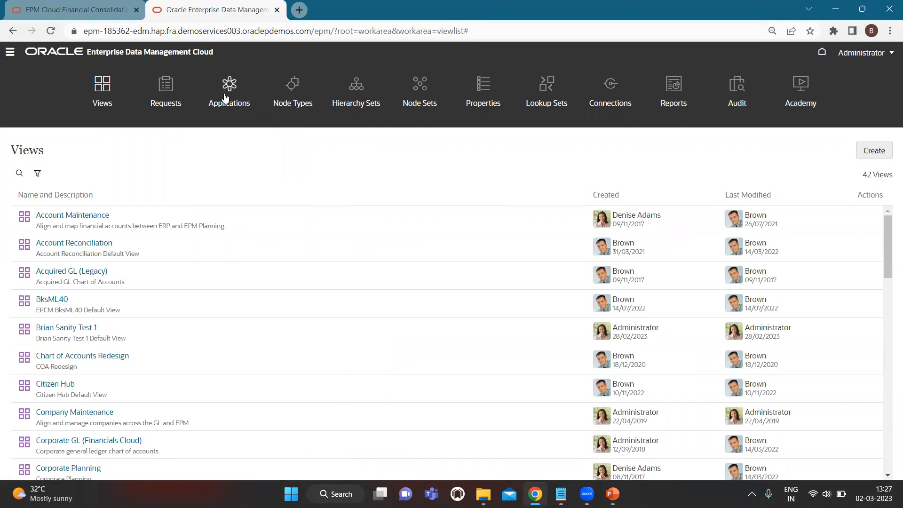
{"action": "key", "text": "alt+Tab"}
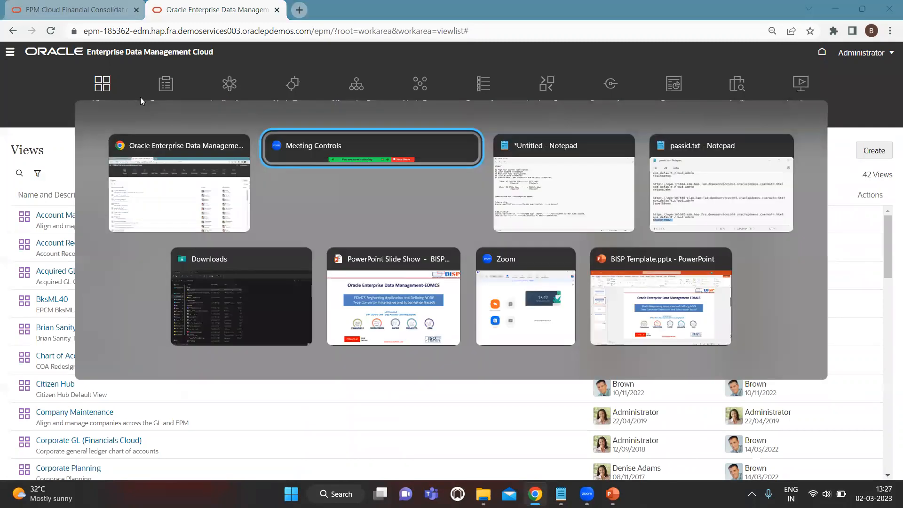
{"action": "key", "text": "Tab"}
{"action": "key", "text": "Up"}
{"action": "key", "text": "Up"}
{"action": "key", "text": "Up"}
{"action": "key", "text": "Up"}
{"action": "key", "text": "Up"}
{"action": "key", "text": "Up"}
{"action": "key", "text": "Up"}
{"action": "key", "text": "Up"}
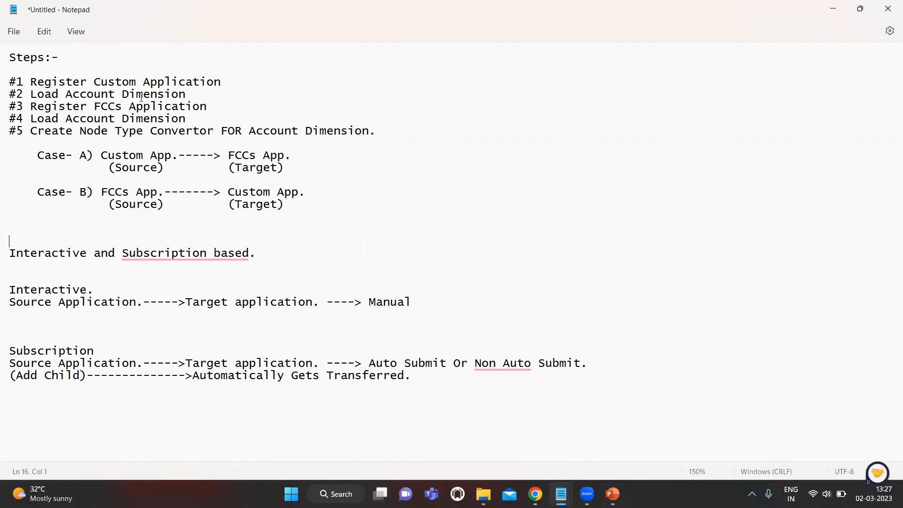
{"action": "key", "text": "Up"}
{"action": "key", "text": "shift+Down"}
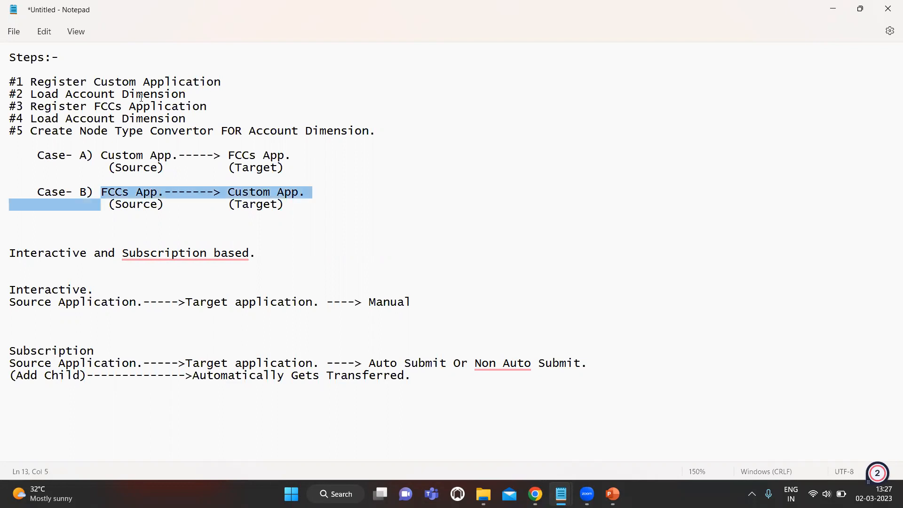
{"action": "key", "text": "shift+Right"}
{"action": "key", "text": "shift+Right"}
{"action": "key", "text": "shift+Right"}
{"action": "key", "text": "shift+Right"}
{"action": "key", "text": "shift+Right"}
{"action": "key", "text": "shift+Right"}
{"action": "key", "text": "shift+Right"}
{"action": "key", "text": "shift+Right"}
{"action": "key", "text": "shift+Right"}
{"action": "key", "text": "shift+Right"}
{"action": "key", "text": "shift+Right"}
{"action": "key", "text": "shift+Right"}
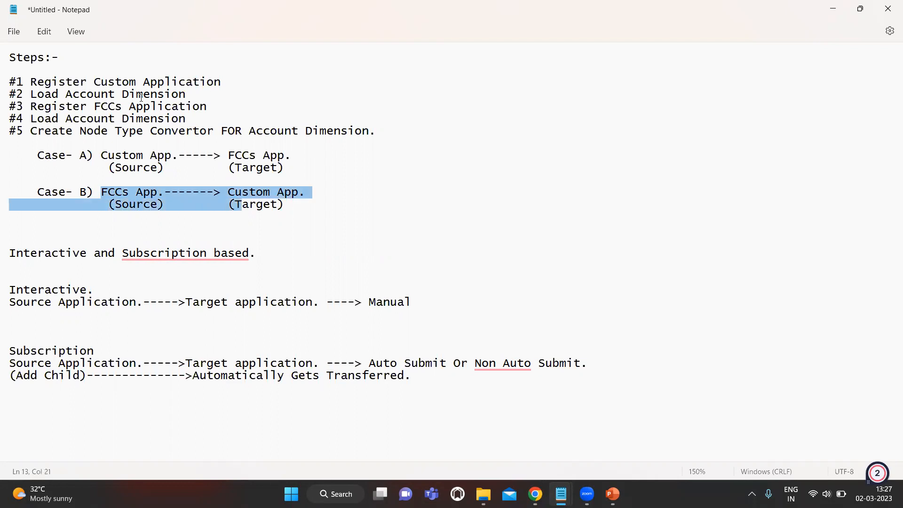
{"action": "key", "text": "Right"}
{"action": "key", "text": "alt+Tab"}
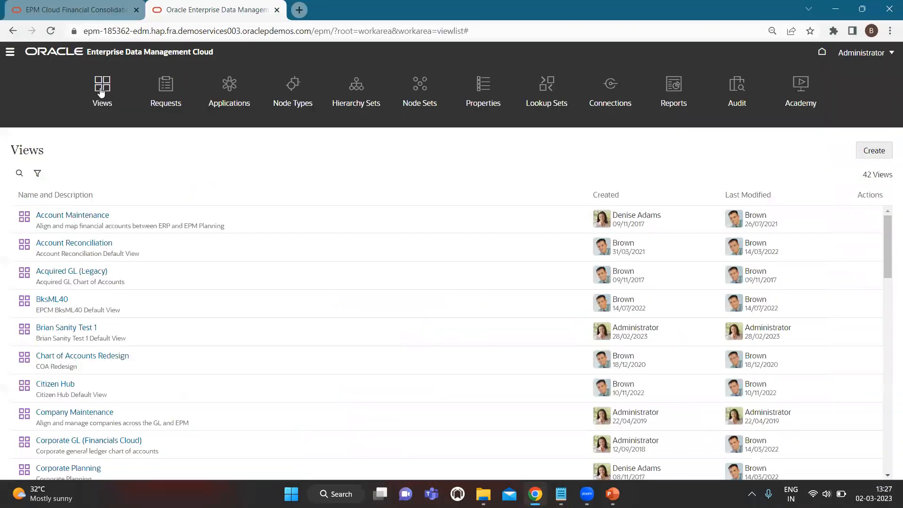
- Scroll the Views list and open Master View(ERP+EPM)
{"action": "scroll", "coordinate": [178, 343], "scroll_direction": "down", "scroll_amount": 10}
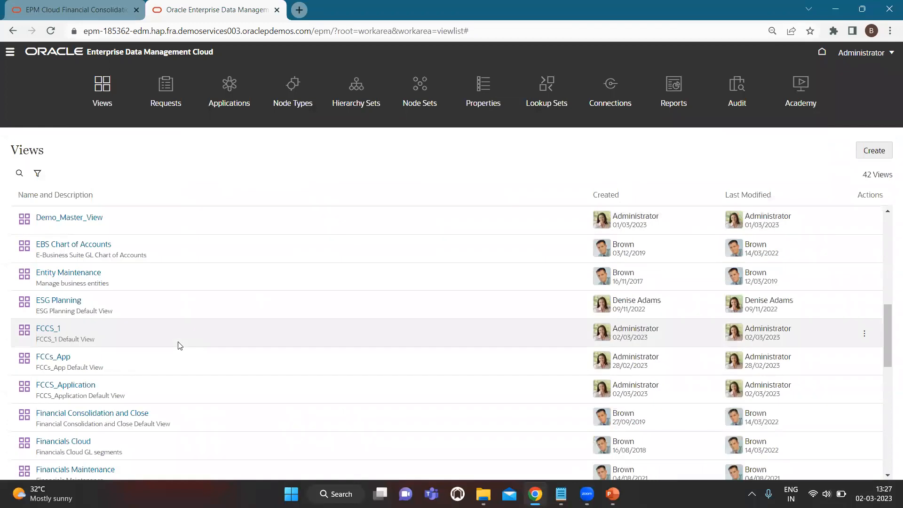
{"action": "scroll", "coordinate": [157, 358], "scroll_direction": "down", "scroll_amount": 10}
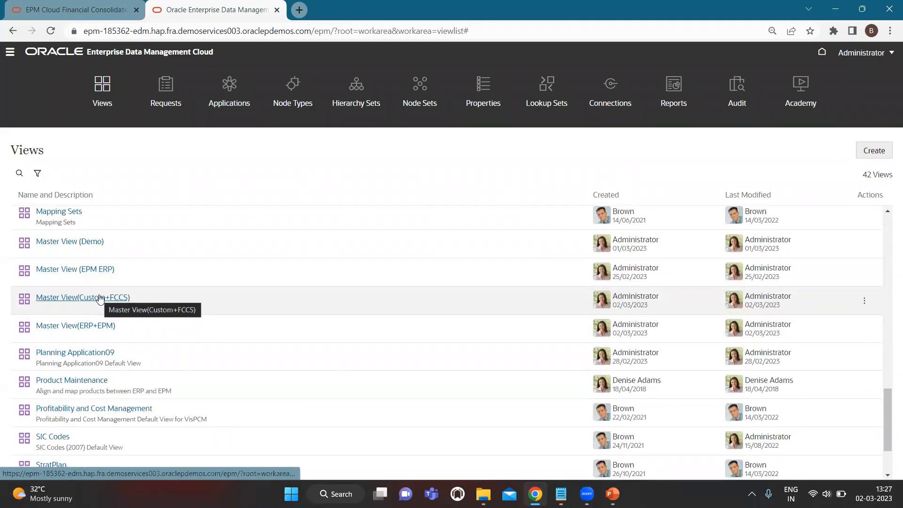
{"action": "left_click", "coordinate": [84, 325]}
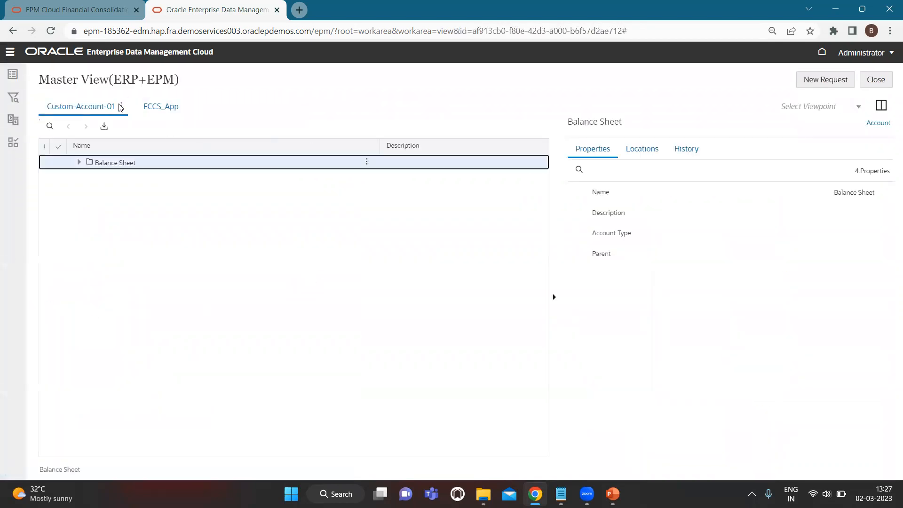
- Inspect the Custom-Account-01 viewpoint's data chain and open the Account node type details
{"action": "left_click", "coordinate": [121, 107]}
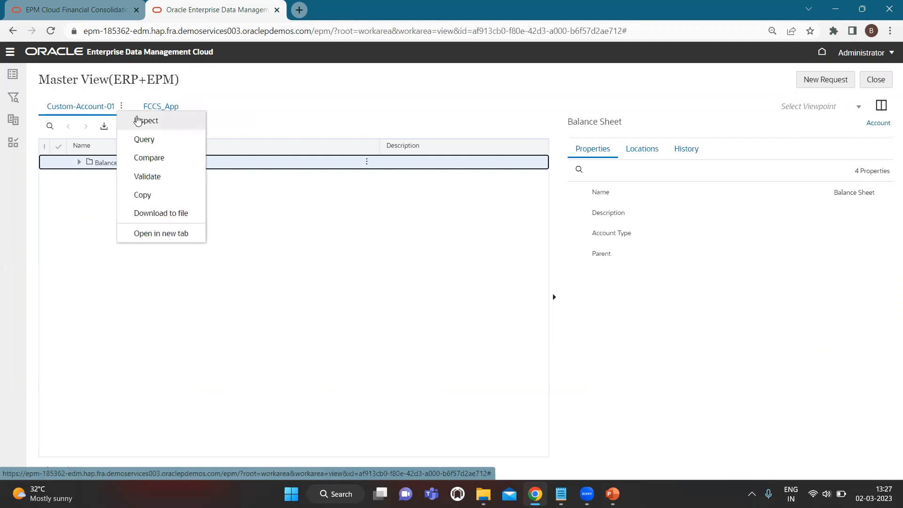
{"action": "left_click", "coordinate": [138, 122]}
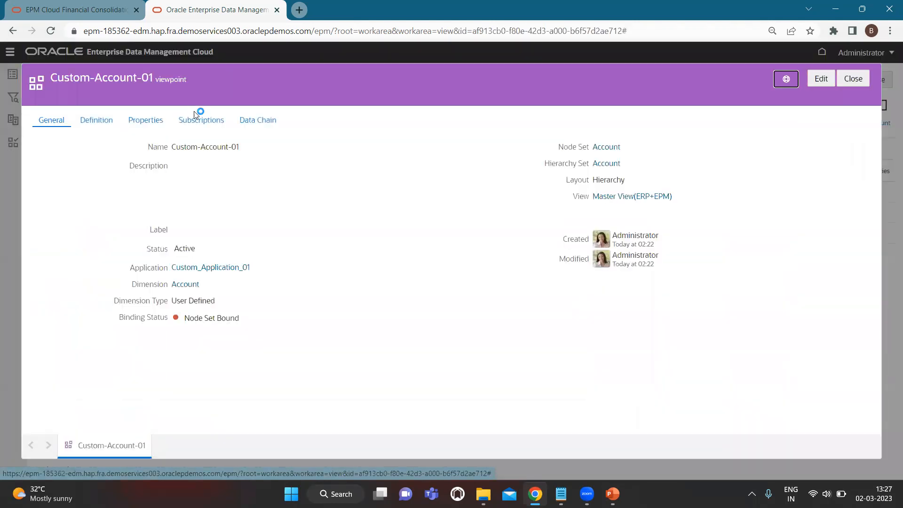
{"action": "left_click", "coordinate": [257, 121]}
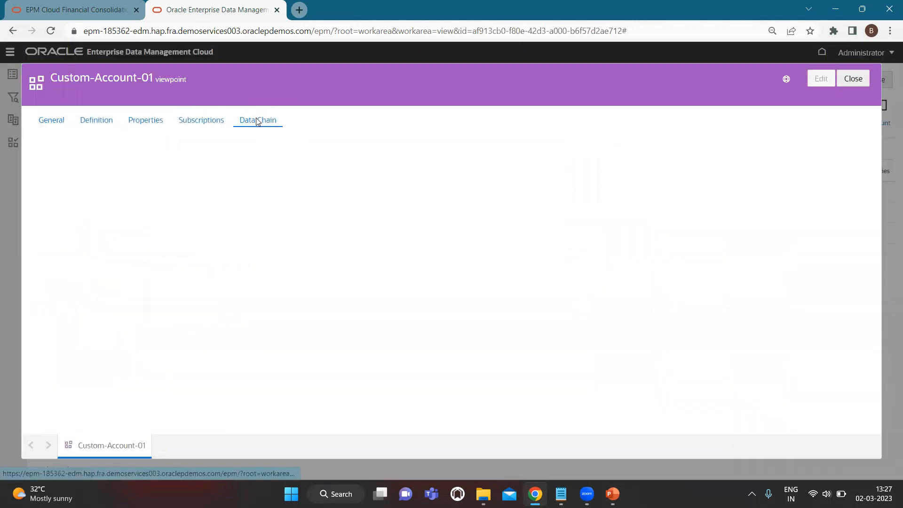
{"action": "left_click", "coordinate": [172, 171]}
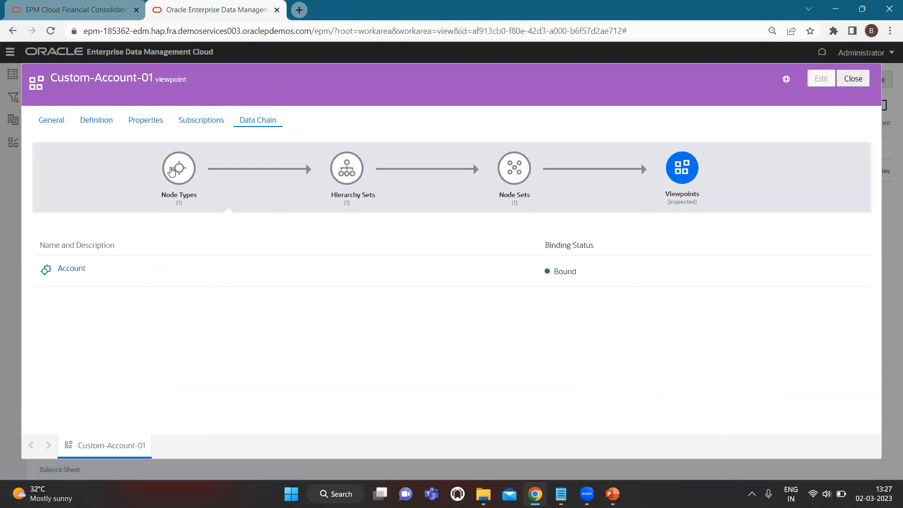
{"action": "left_click", "coordinate": [81, 269]}
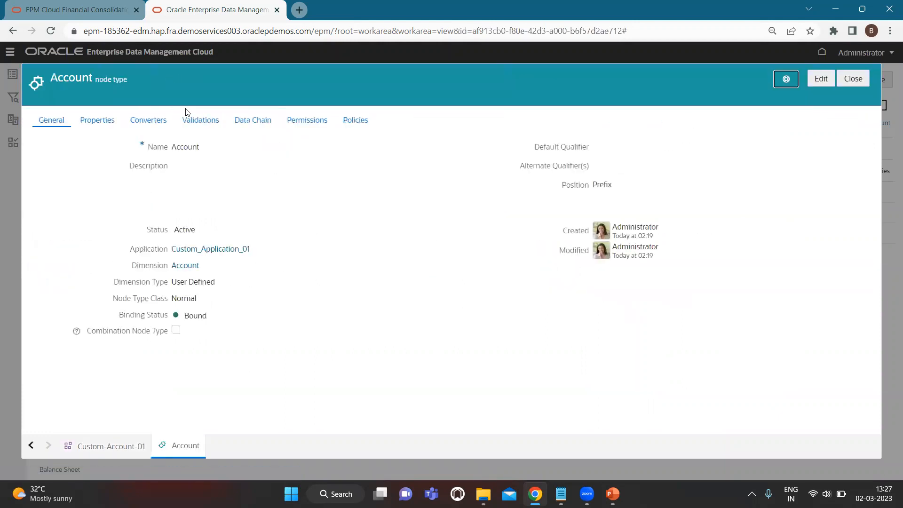
- Begin adding a converter source to the Account node type, searching node types for 'Account'
{"action": "left_click", "coordinate": [149, 121]}
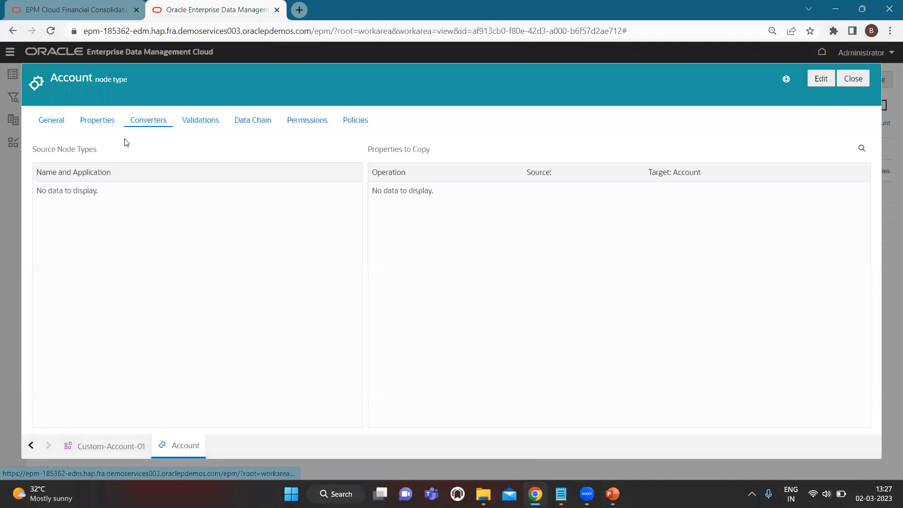
{"action": "left_click", "coordinate": [819, 77]}
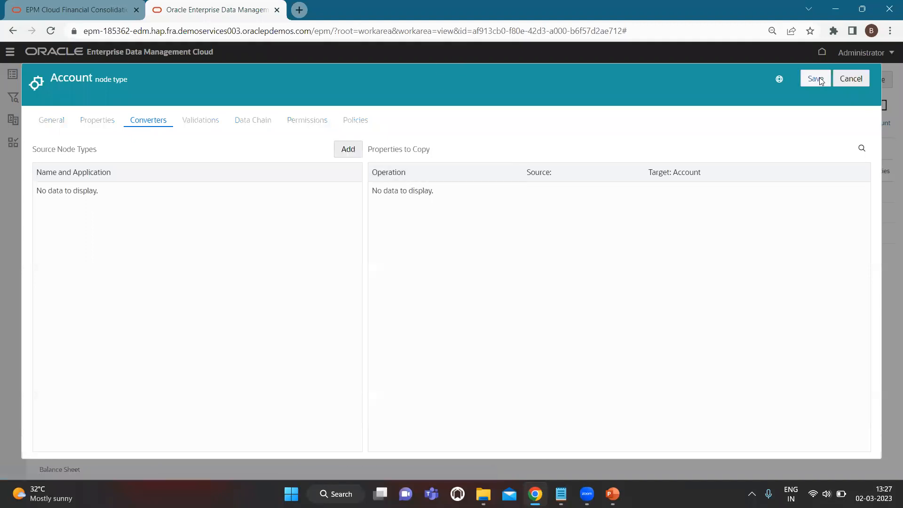
{"action": "left_click", "coordinate": [348, 149]}
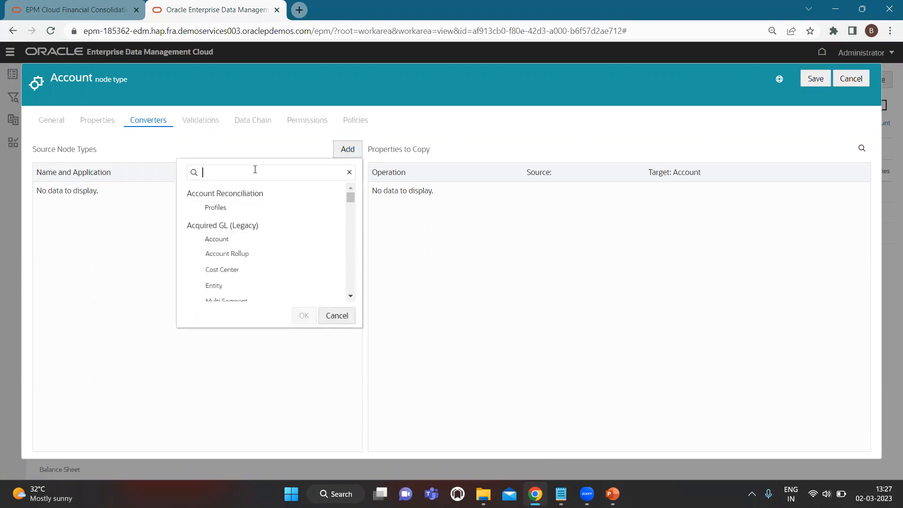
{"action": "type", "text": "FCC"}
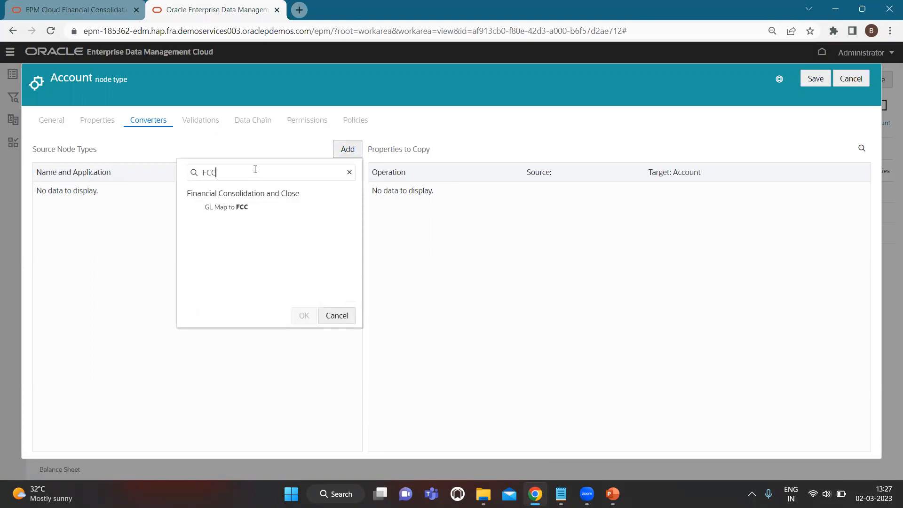
{"action": "key", "text": "BackSpace"}
{"action": "key", "text": "BackSpace"}
{"action": "type", "text": "Account"}
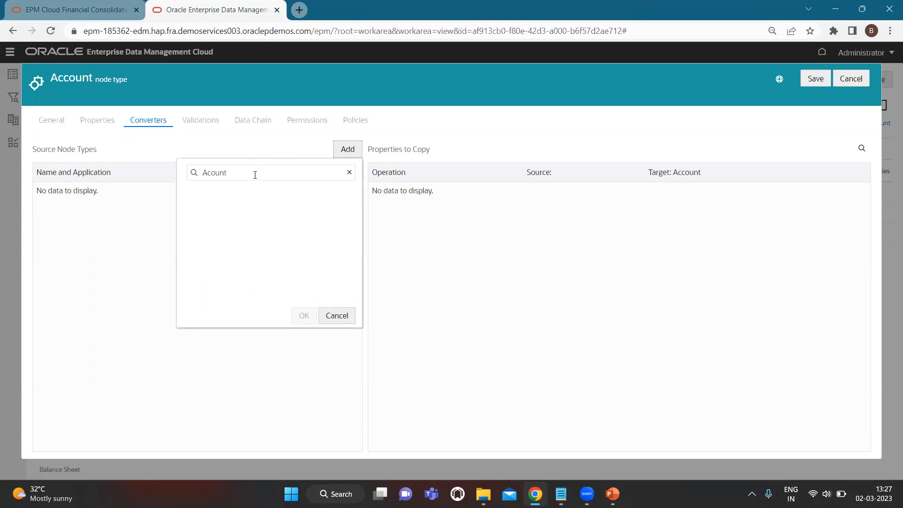
{"action": "type", "text": "n"}
{"action": "key", "text": "BackSpace"}
{"action": "key", "text": "BackSpace"}
{"action": "key", "text": "BackSpace"}
{"action": "type", "text": "count"}
- Choose FCCS_Application's Account node type as the converter source, confirm, and close the node type
{"action": "scroll", "coordinate": [227, 268], "scroll_direction": "down", "scroll_amount": 2}
{"action": "scroll", "coordinate": [227, 268], "scroll_direction": "down", "scroll_amount": 5}
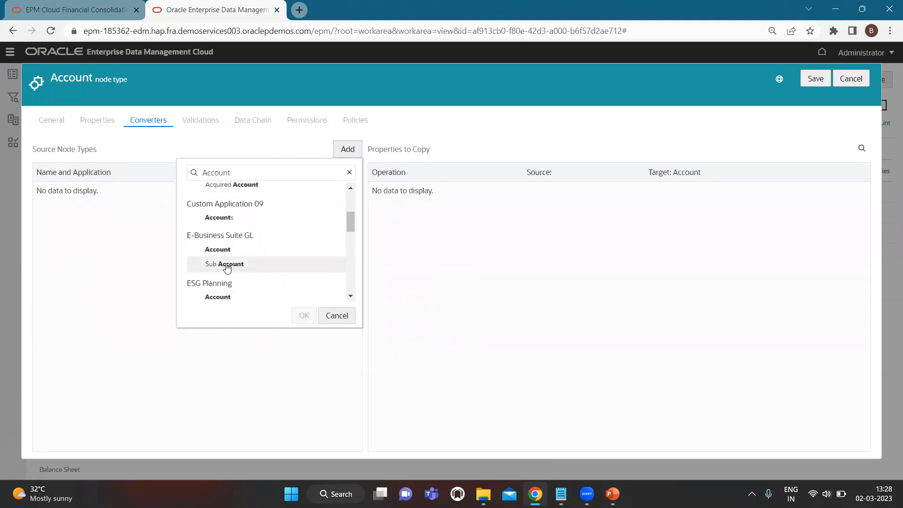
{"action": "left_click", "coordinate": [219, 276]}
{"action": "left_click", "coordinate": [304, 316]}
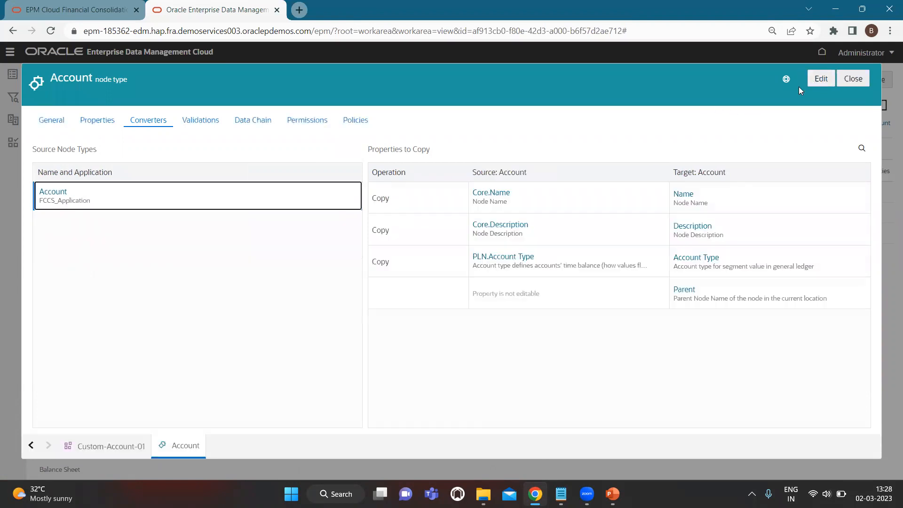
{"action": "left_click", "coordinate": [862, 79]}
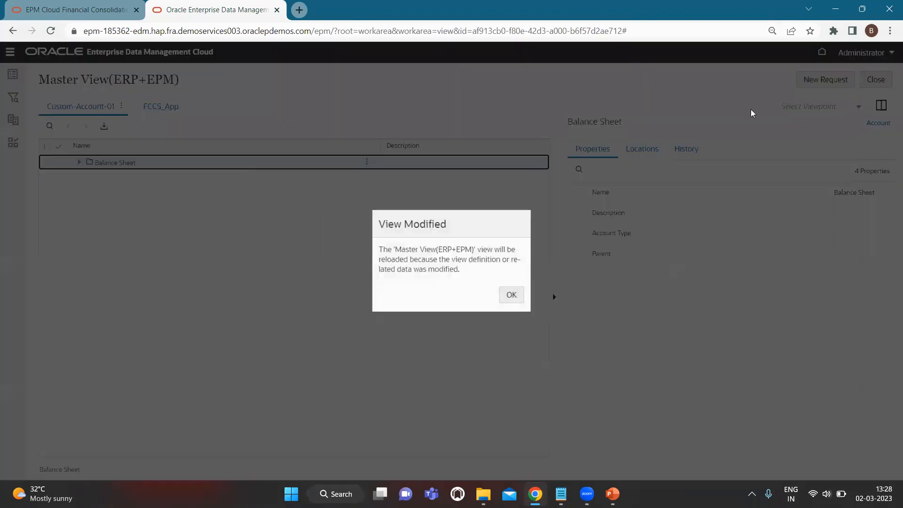
- Acknowledge the view reload and show FCCS_App beside Custom-Account-01 in Side by Side Layout
{"action": "left_click", "coordinate": [511, 295]}
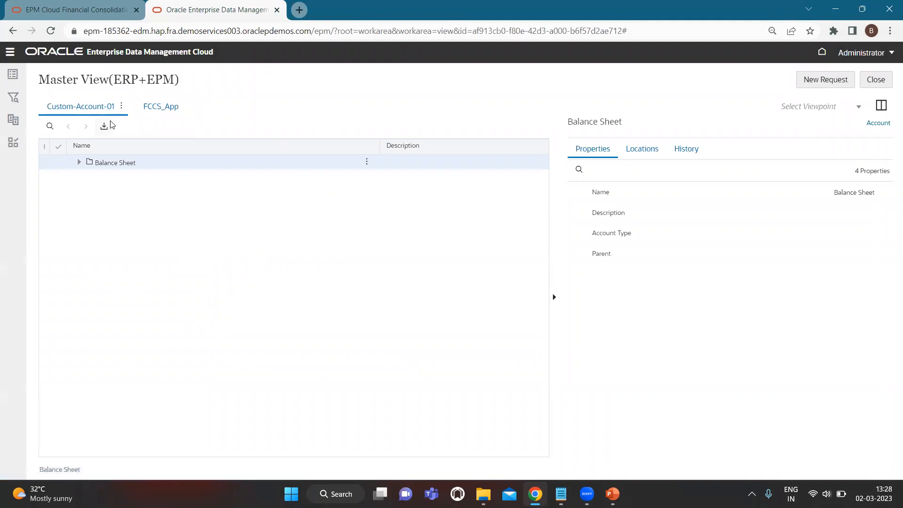
{"action": "left_click", "coordinate": [110, 168]}
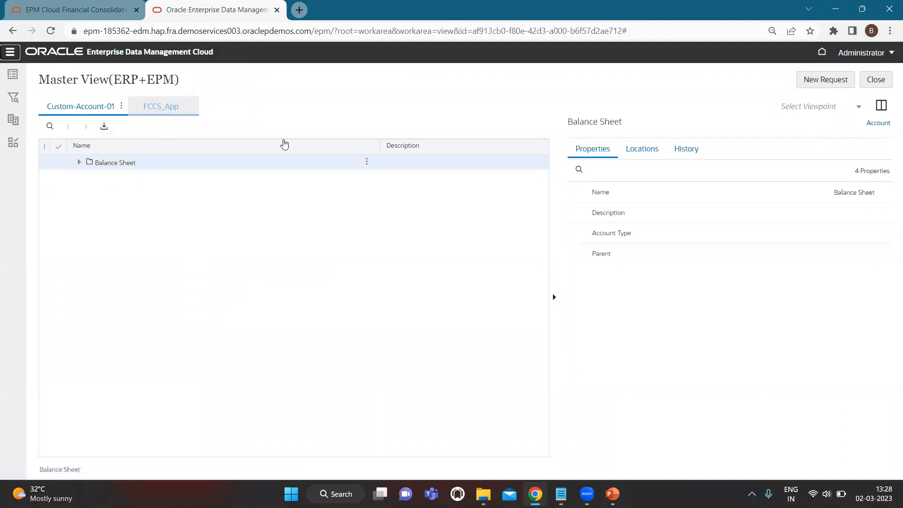
{"action": "left_click", "coordinate": [172, 112]}
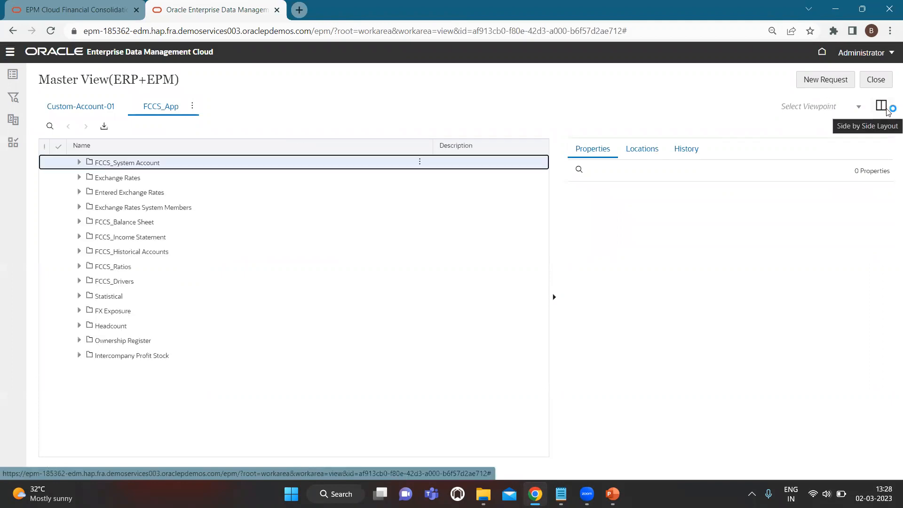
{"action": "left_click", "coordinate": [887, 110]}
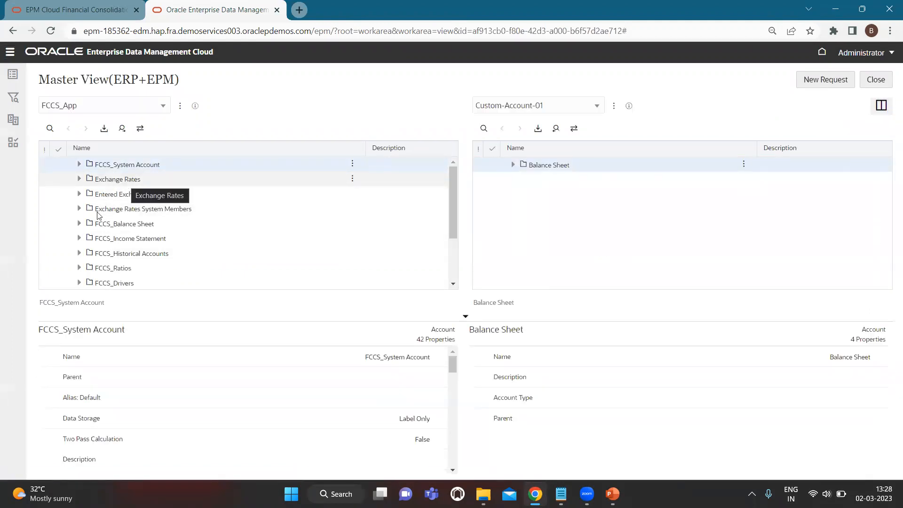
- Search the FCCS_App tree for account 11101 and jump to it under FCCS_Cash And Cash Equivalents
{"action": "scroll", "coordinate": [121, 231], "scroll_direction": "down", "scroll_amount": 2}
{"action": "scroll", "coordinate": [121, 232], "scroll_direction": "up", "scroll_amount": 2}
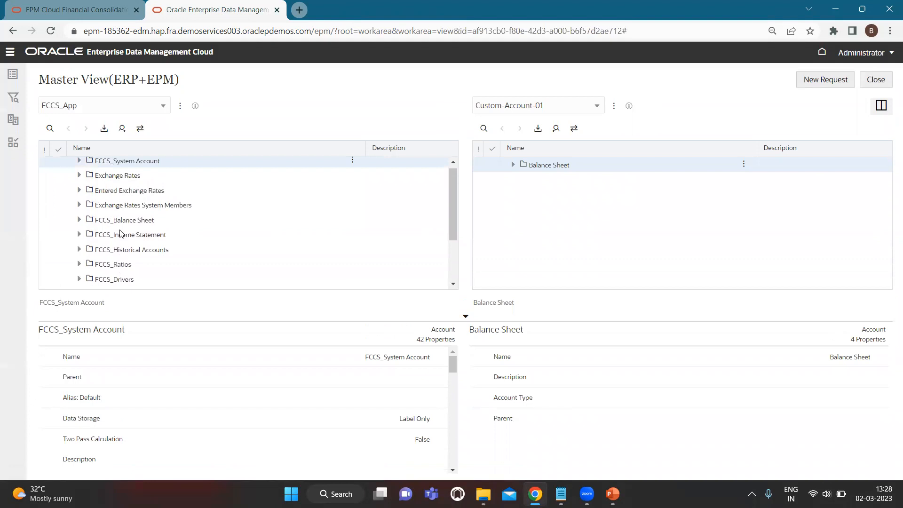
{"action": "scroll", "coordinate": [102, 231], "scroll_direction": "down", "scroll_amount": 5}
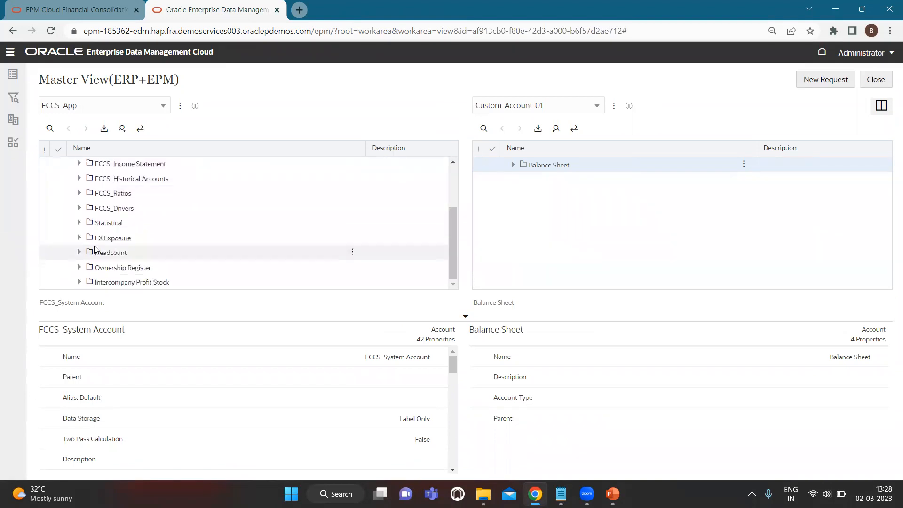
{"action": "scroll", "coordinate": [94, 249], "scroll_direction": "up", "scroll_amount": 5}
{"action": "left_click", "coordinate": [50, 128]}
{"action": "key", "text": "Return"}
{"action": "left_click", "coordinate": [107, 177]}
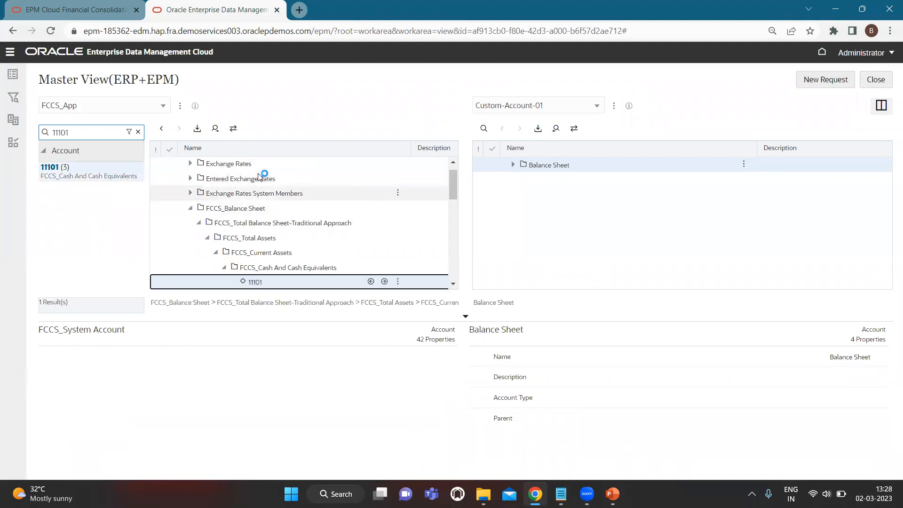
- Expand Custom-Account-01 through Balance Sheet, Total Assets, Current Assets to Cash and Cash Equivalents, then start Request 4705
{"action": "left_click", "coordinate": [138, 132]}
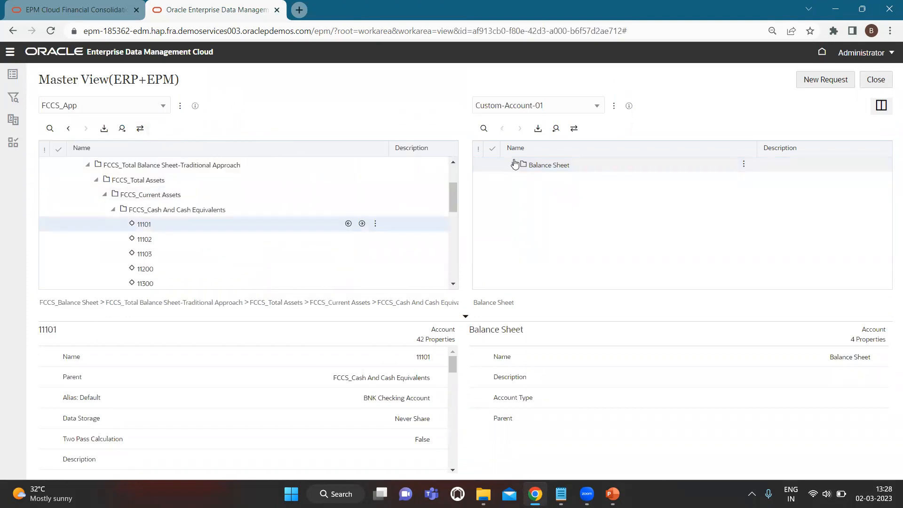
{"action": "left_click", "coordinate": [512, 164]}
{"action": "left_click", "coordinate": [521, 180]}
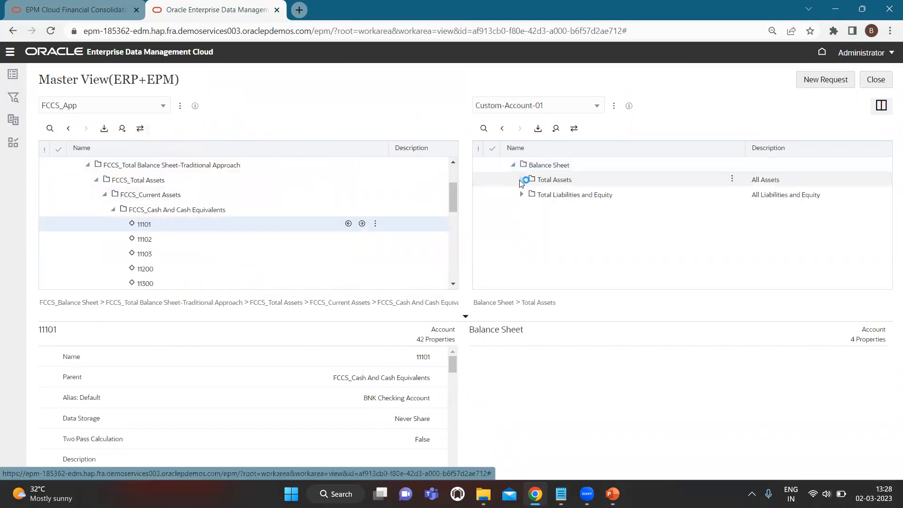
{"action": "left_click", "coordinate": [530, 195]}
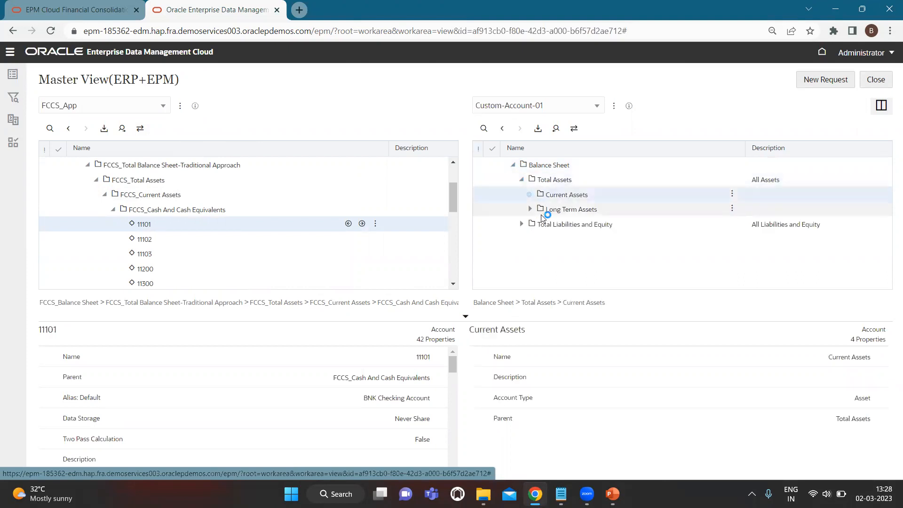
{"action": "left_click", "coordinate": [539, 212]}
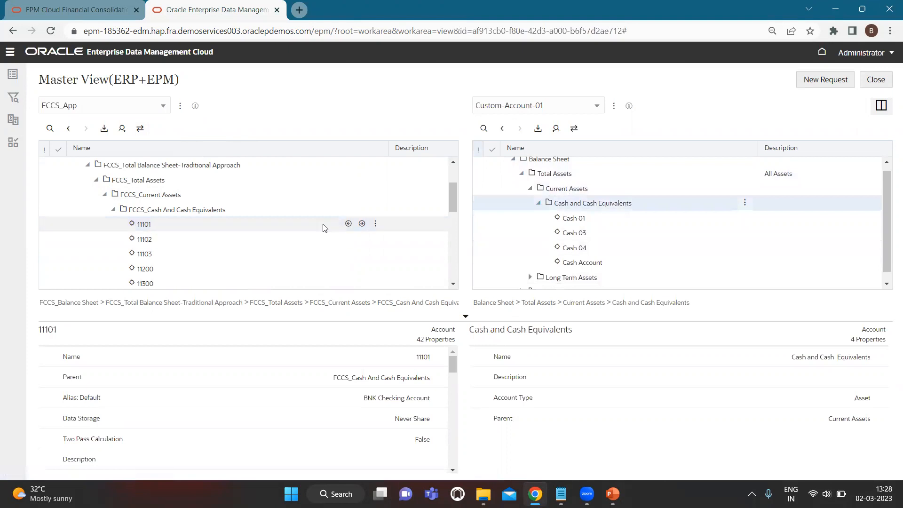
{"action": "scroll", "coordinate": [506, 244], "scroll_direction": "down", "scroll_amount": 1}
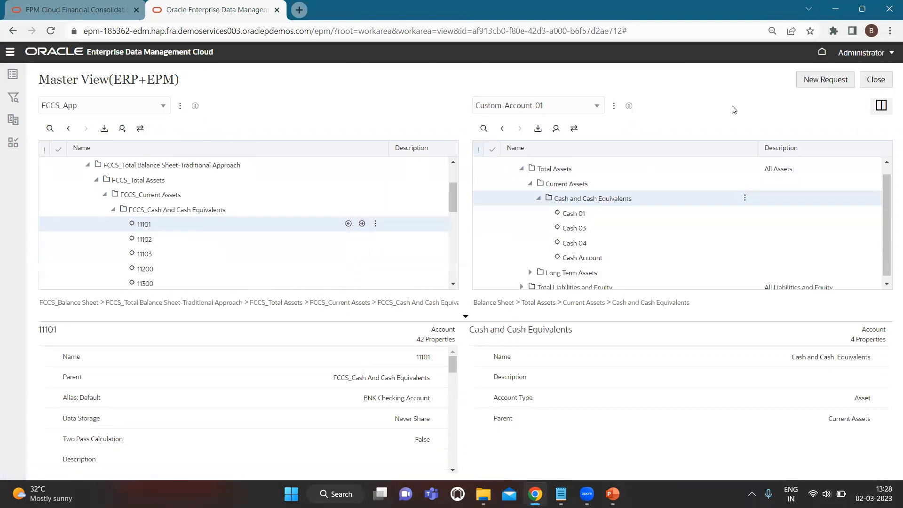
{"action": "left_click", "coordinate": [826, 80]}
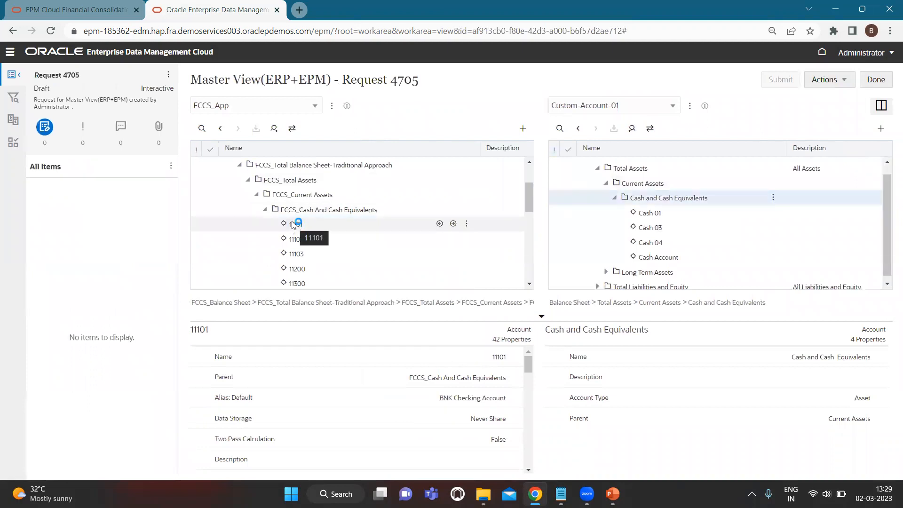
- Drag FCCS_App account 11101 onto Cash and Cash Equivalents in the Custom-Account-01 tree
{"action": "left_click_drag", "start_coordinate": [292, 223], "coordinate": [644, 200]}
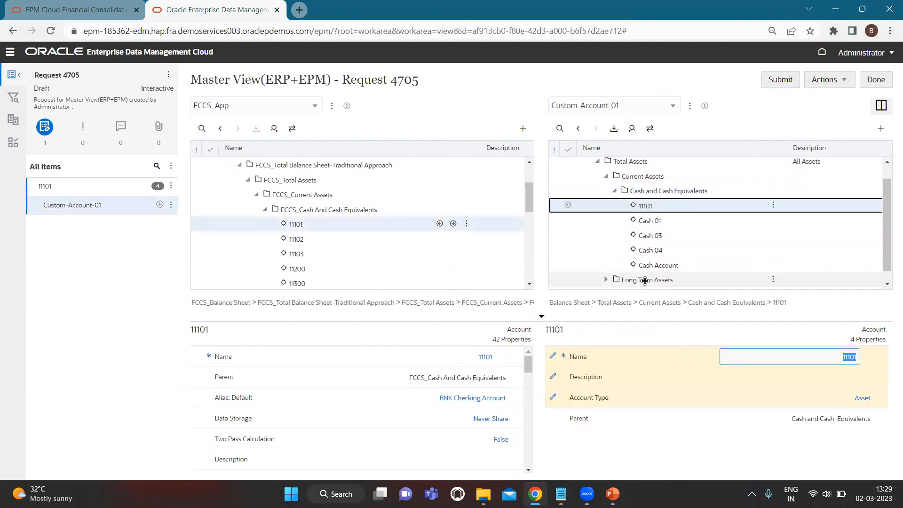
{"action": "scroll", "coordinate": [644, 278], "scroll_direction": "down", "scroll_amount": 1}
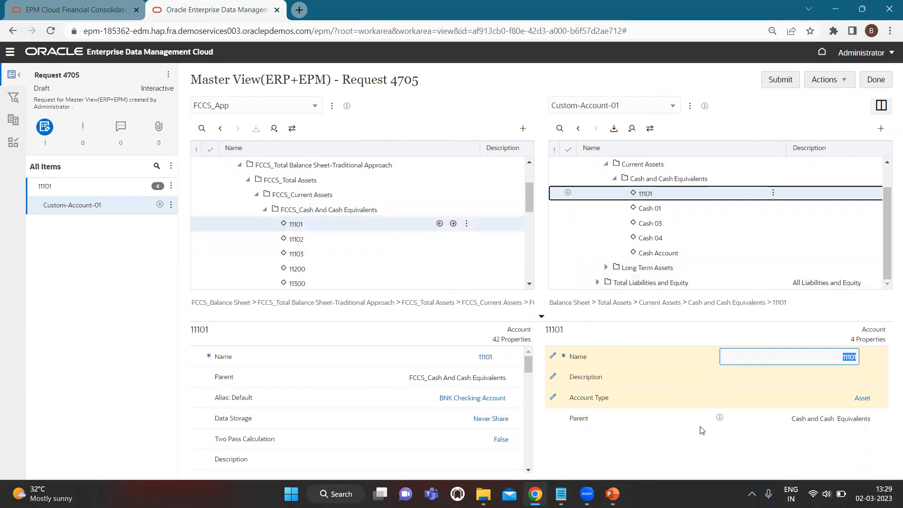
{"action": "scroll", "coordinate": [439, 376], "scroll_direction": "down", "scroll_amount": 1}
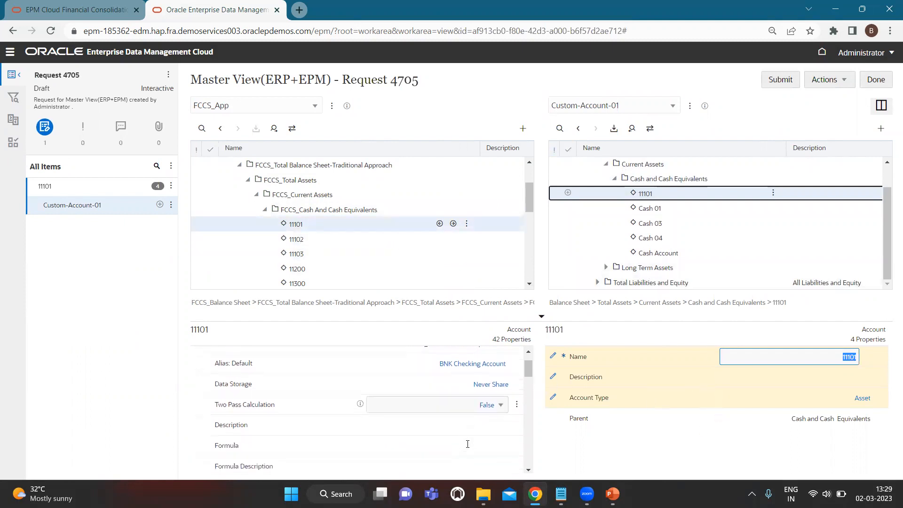
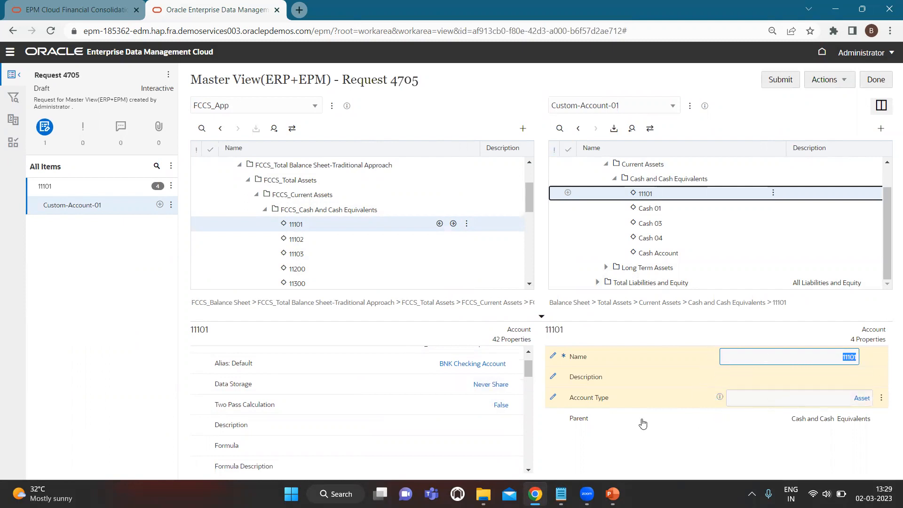
- Commit the name 11101 for the new Cash and Cash Equivalents account and review its properties
{"action": "scroll", "coordinate": [442, 420], "scroll_direction": "down", "scroll_amount": 2}
{"action": "scroll", "coordinate": [441, 423], "scroll_direction": "down", "scroll_amount": 5}
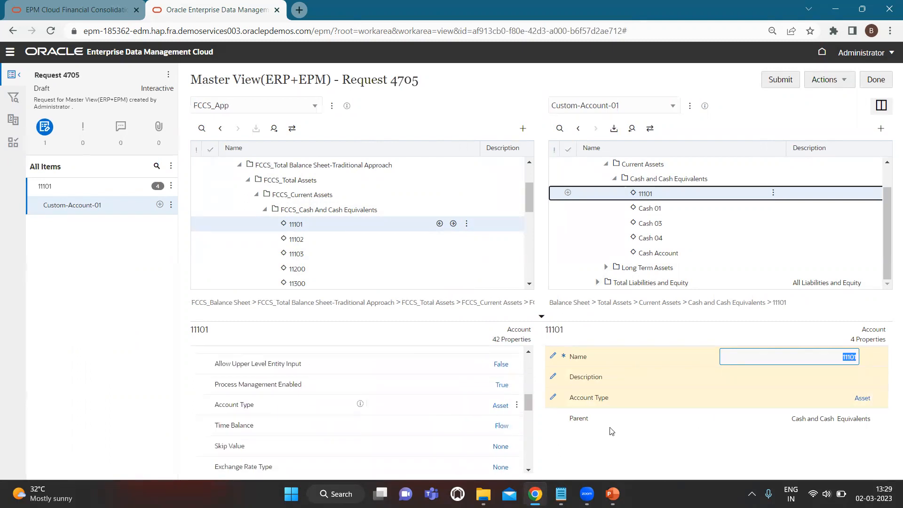
{"action": "left_click", "coordinate": [699, 439]}
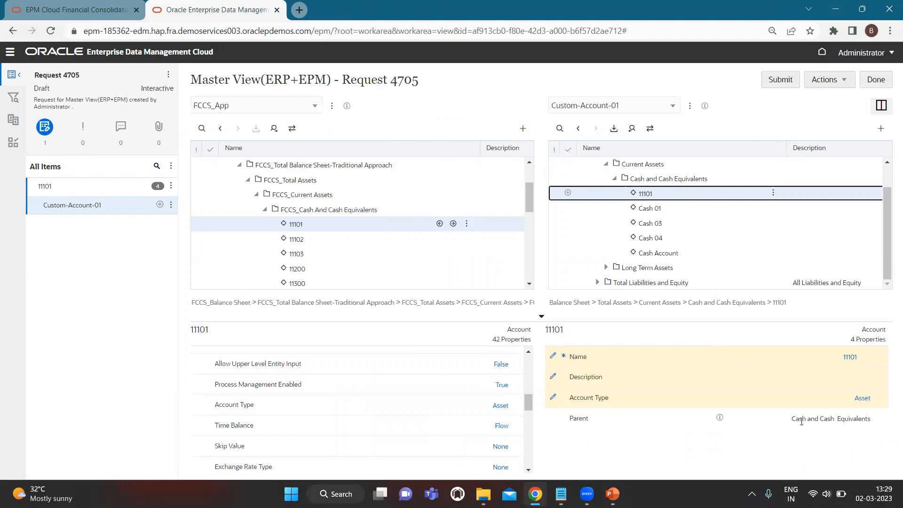
{"action": "scroll", "coordinate": [461, 382], "scroll_direction": "up", "scroll_amount": 10}
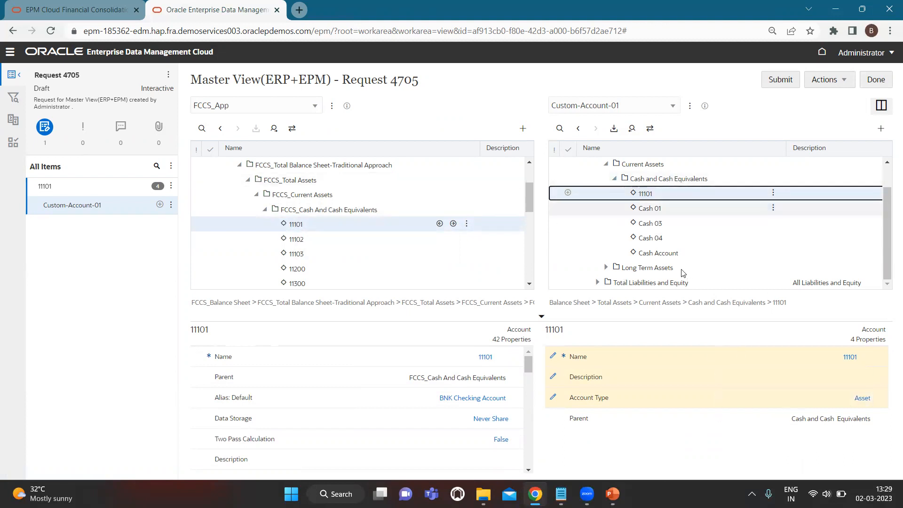
{"action": "scroll", "coordinate": [683, 237], "scroll_direction": "up", "scroll_amount": 1}
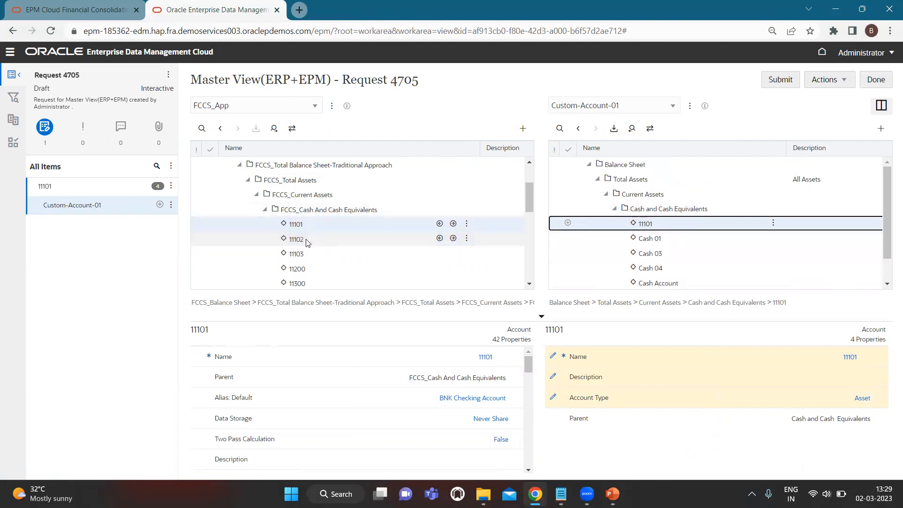
{"action": "scroll", "coordinate": [696, 235], "scroll_direction": "down", "scroll_amount": 1}
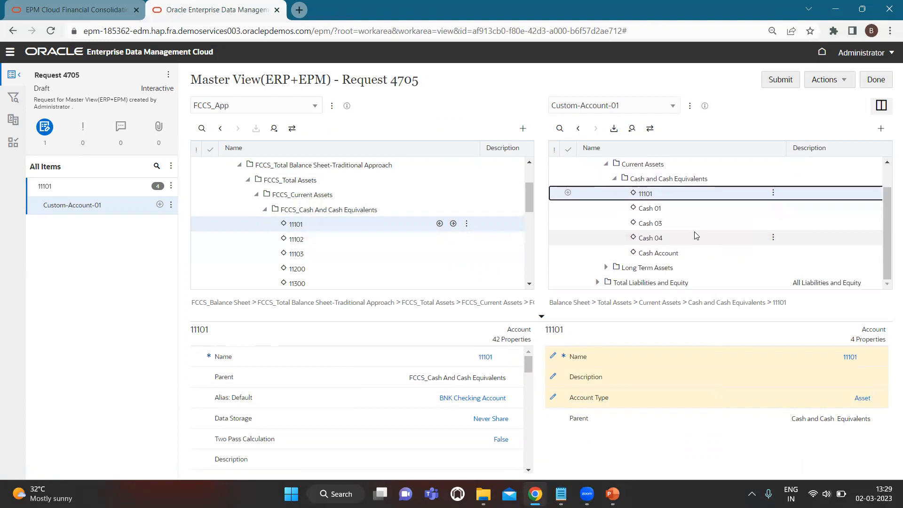
- Expand Total Liabilities and Equity, Owner's Equity and Retained Earnings in Custom-Account-01
{"action": "left_click", "coordinate": [608, 269]}
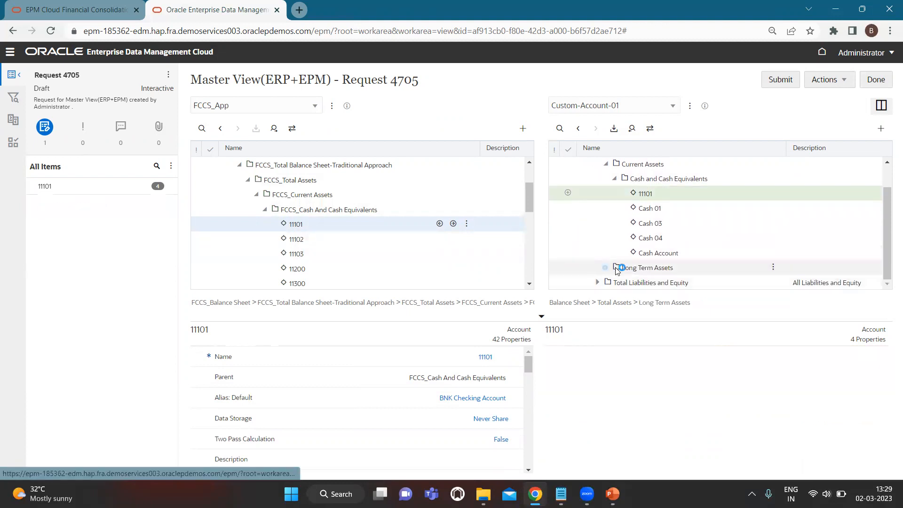
{"action": "scroll", "coordinate": [670, 225], "scroll_direction": "up", "scroll_amount": 1}
{"action": "scroll", "coordinate": [670, 223], "scroll_direction": "down", "scroll_amount": 2}
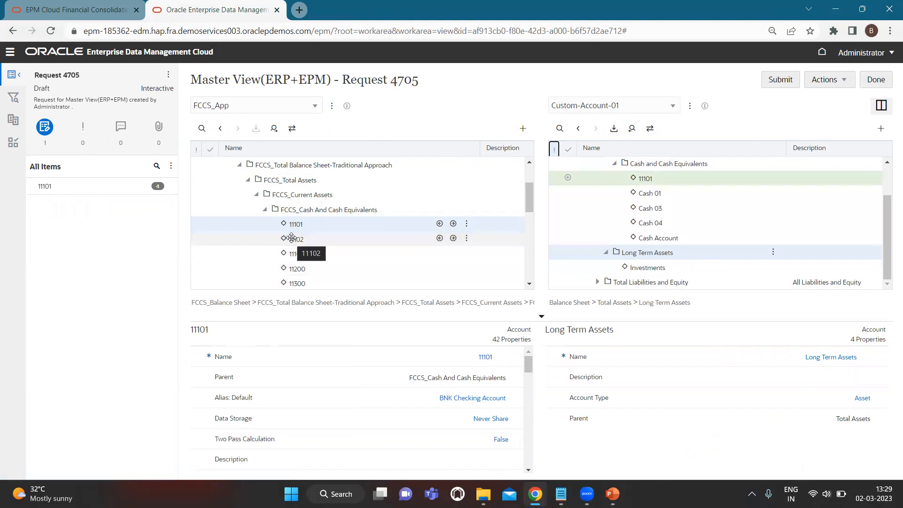
{"action": "left_click", "coordinate": [598, 282]}
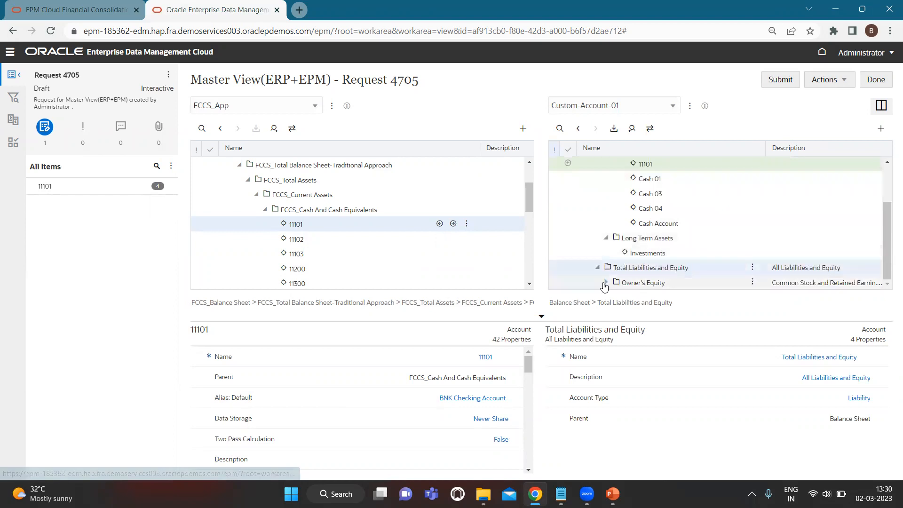
{"action": "left_click", "coordinate": [626, 283]}
{"action": "scroll", "coordinate": [657, 249], "scroll_direction": "up", "scroll_amount": 1}
{"action": "scroll", "coordinate": [657, 250], "scroll_direction": "down", "scroll_amount": 2}
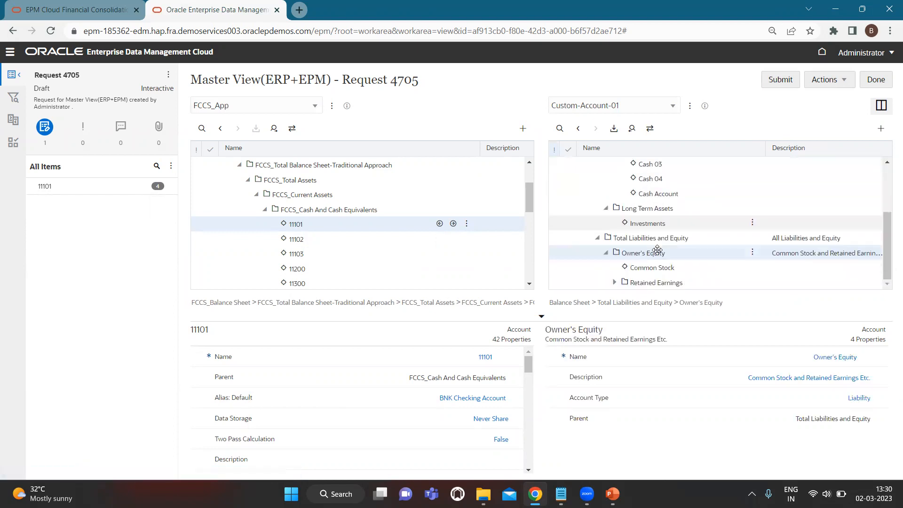
{"action": "left_click", "coordinate": [617, 282]}
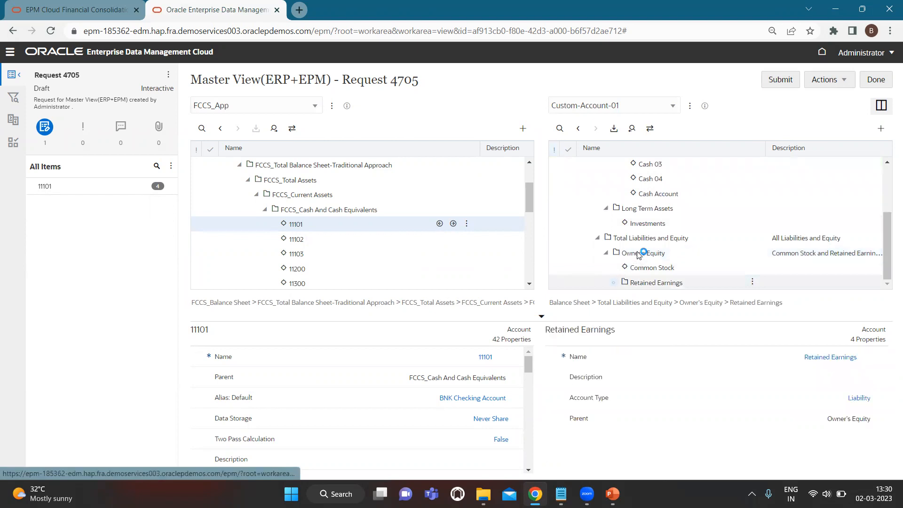
{"action": "scroll", "coordinate": [641, 250], "scroll_direction": "down", "scroll_amount": 3}
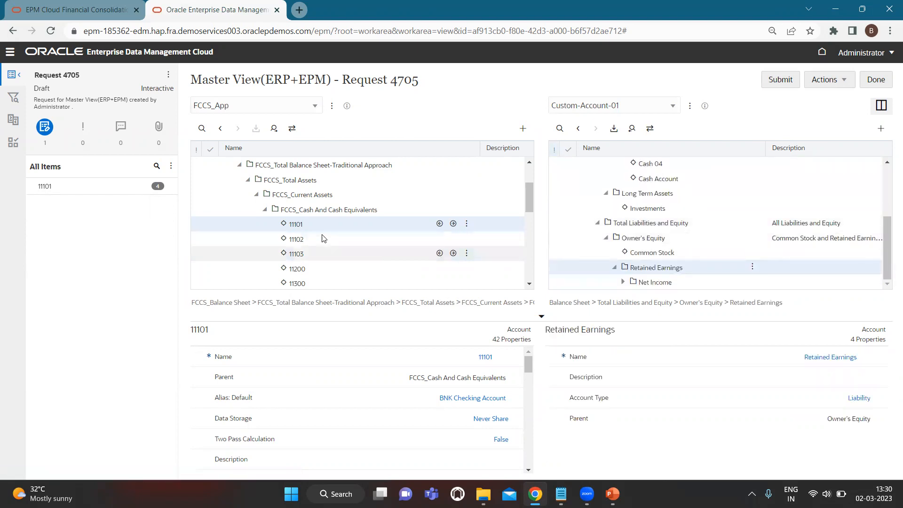
- Drag FCCS_App account 11102 onto Retained Earnings, check its properties, and close Request 4705
{"action": "left_click_drag", "start_coordinate": [297, 238], "coordinate": [654, 273]}
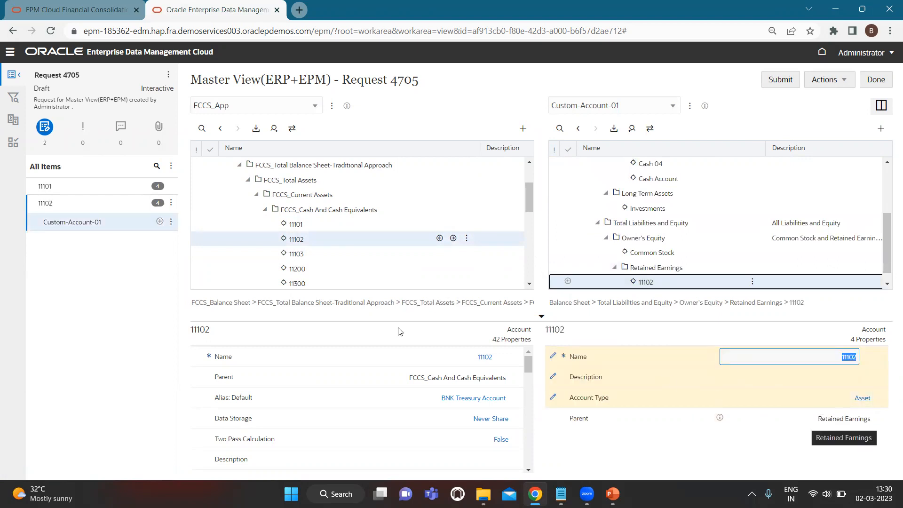
{"action": "left_click", "coordinate": [295, 238]}
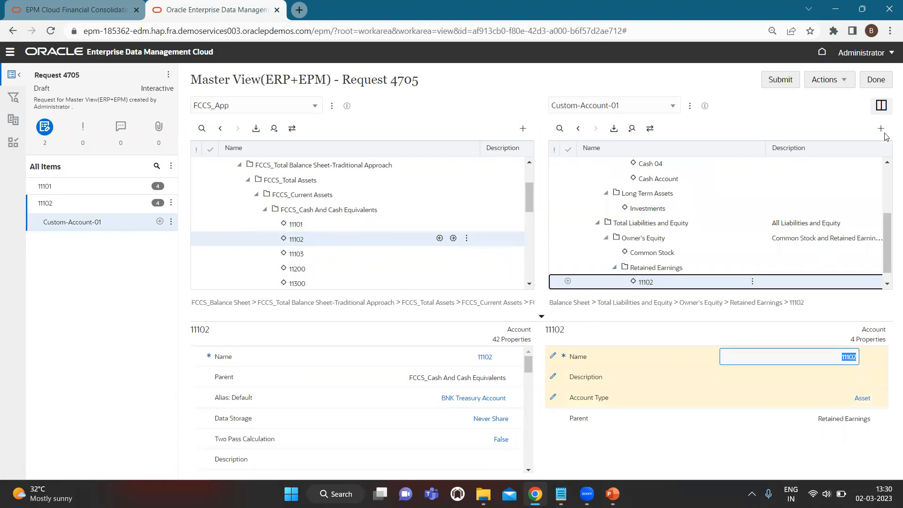
{"action": "scroll", "coordinate": [570, 191], "scroll_direction": "up", "scroll_amount": 3}
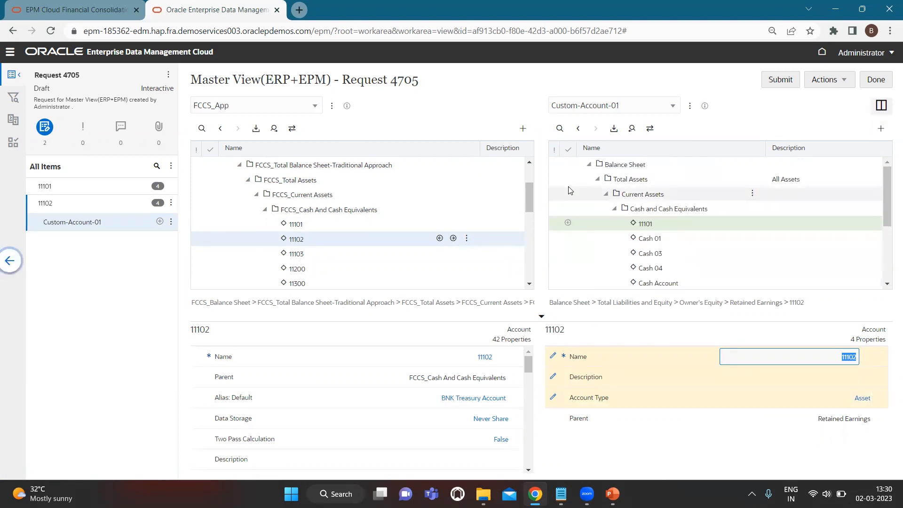
{"action": "left_click", "coordinate": [879, 80]}
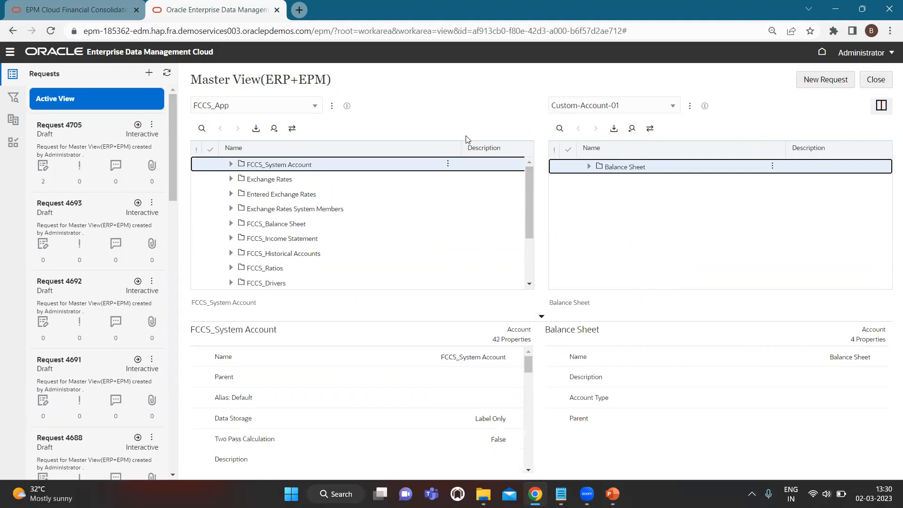
{"action": "key", "text": "alt+Tab"}
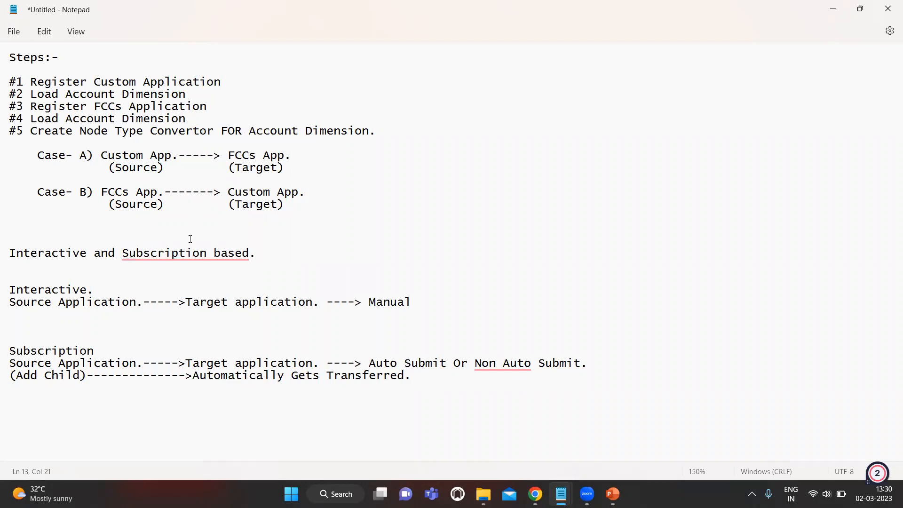
- Switch from the Notepad notes to the PowerPoint slide show's EDMCS title slide
{"action": "key", "text": "alt+Tab"}
{"action": "key", "text": "alt+Tab"}
{"action": "key", "text": "alt+Tab"}
{"action": "key", "text": "alt+Tab"}
{"action": "key", "text": "alt+Tab"}
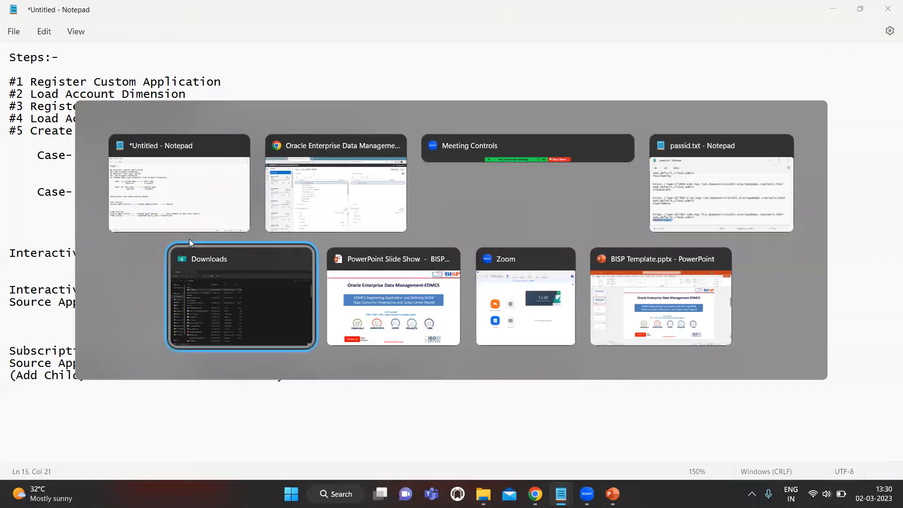